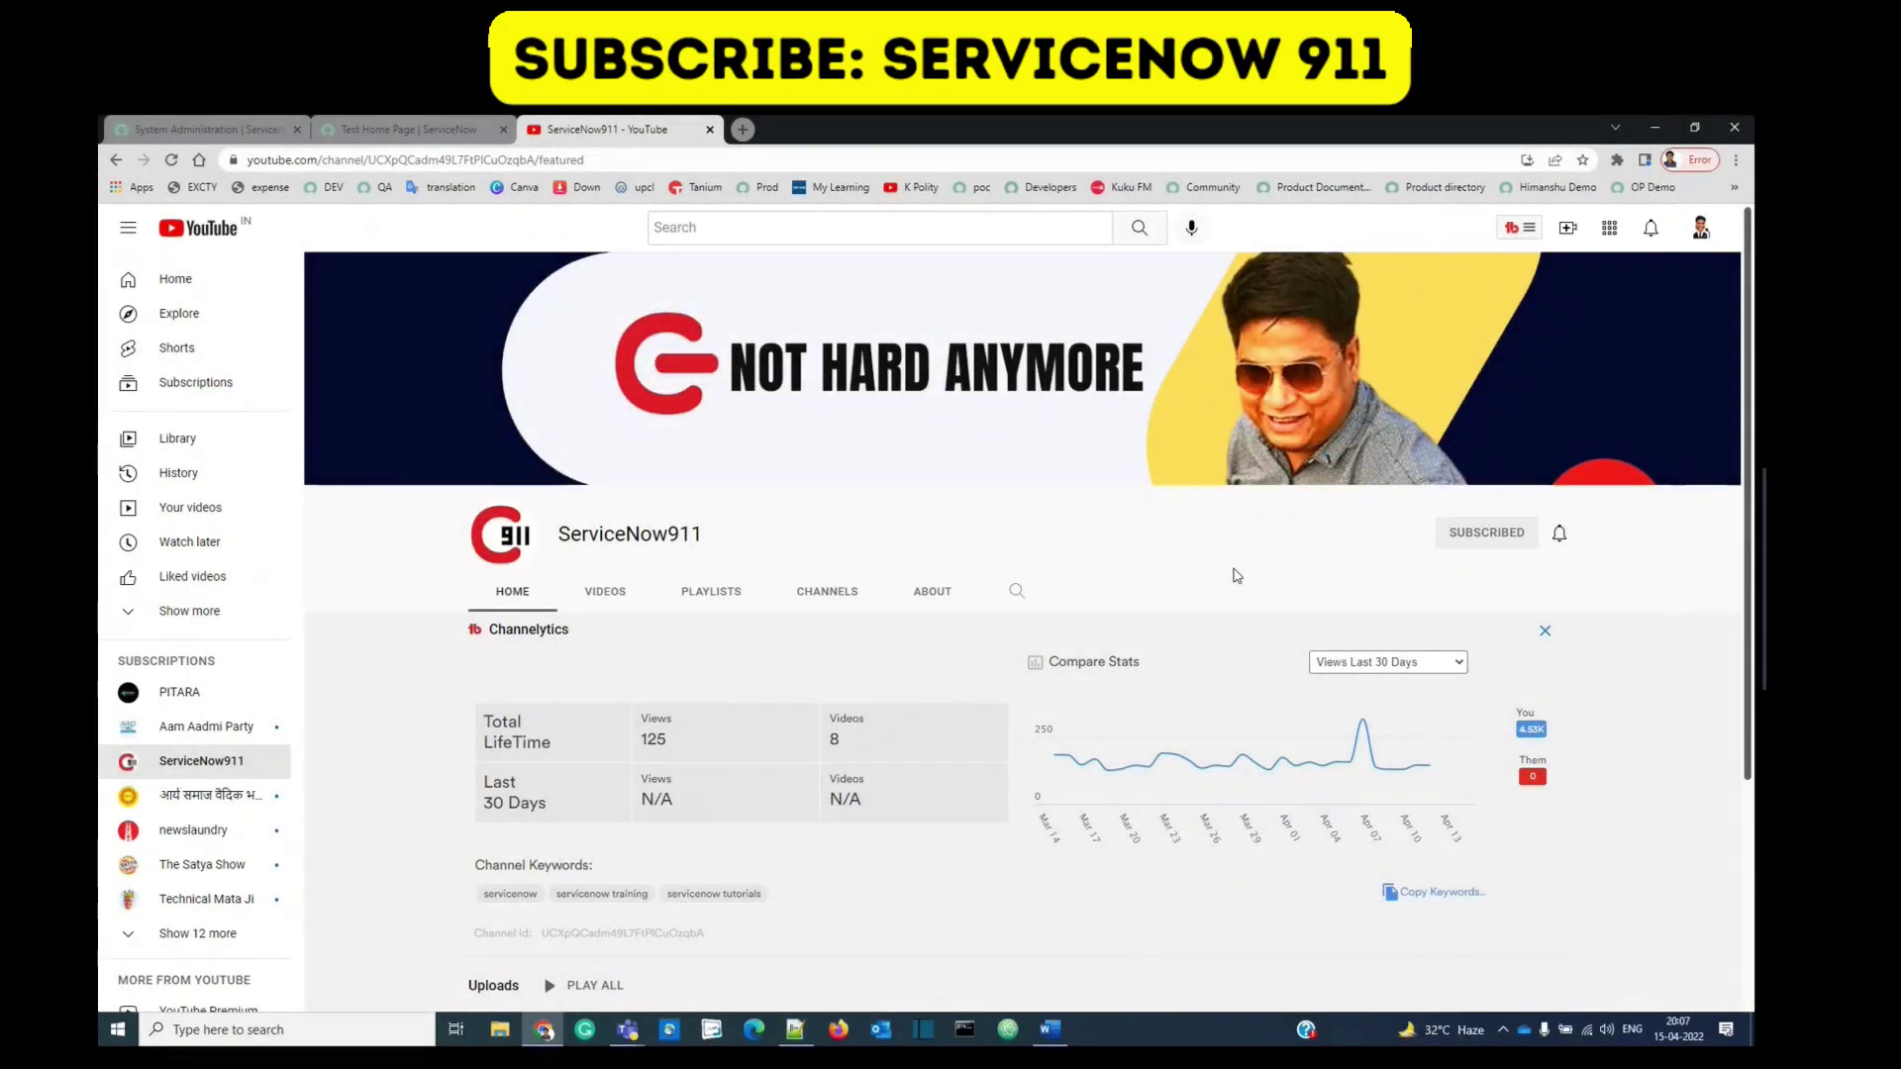
Step: Switch to the Word training document and read the "What is REST?" definition, marking its retrieve, create, update and delete operations
key("alt+Tab")
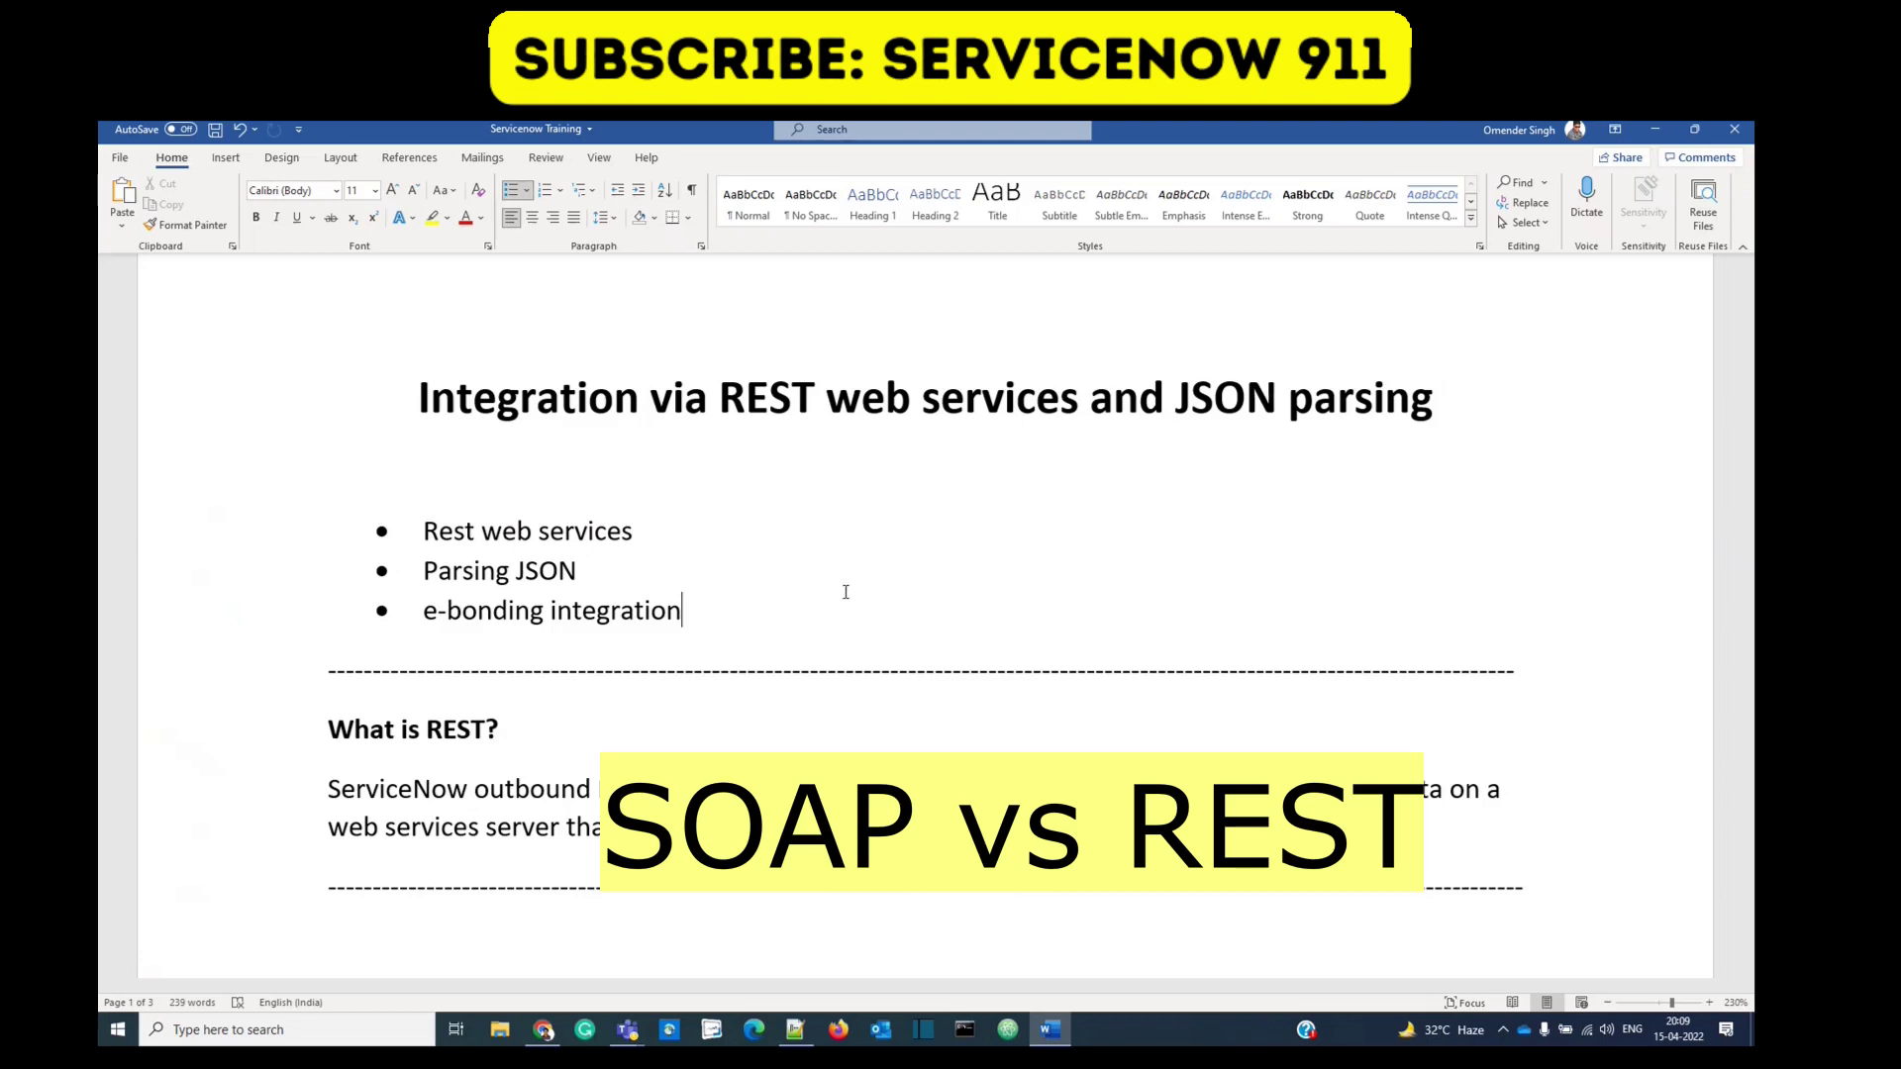
left_click(1048, 722)
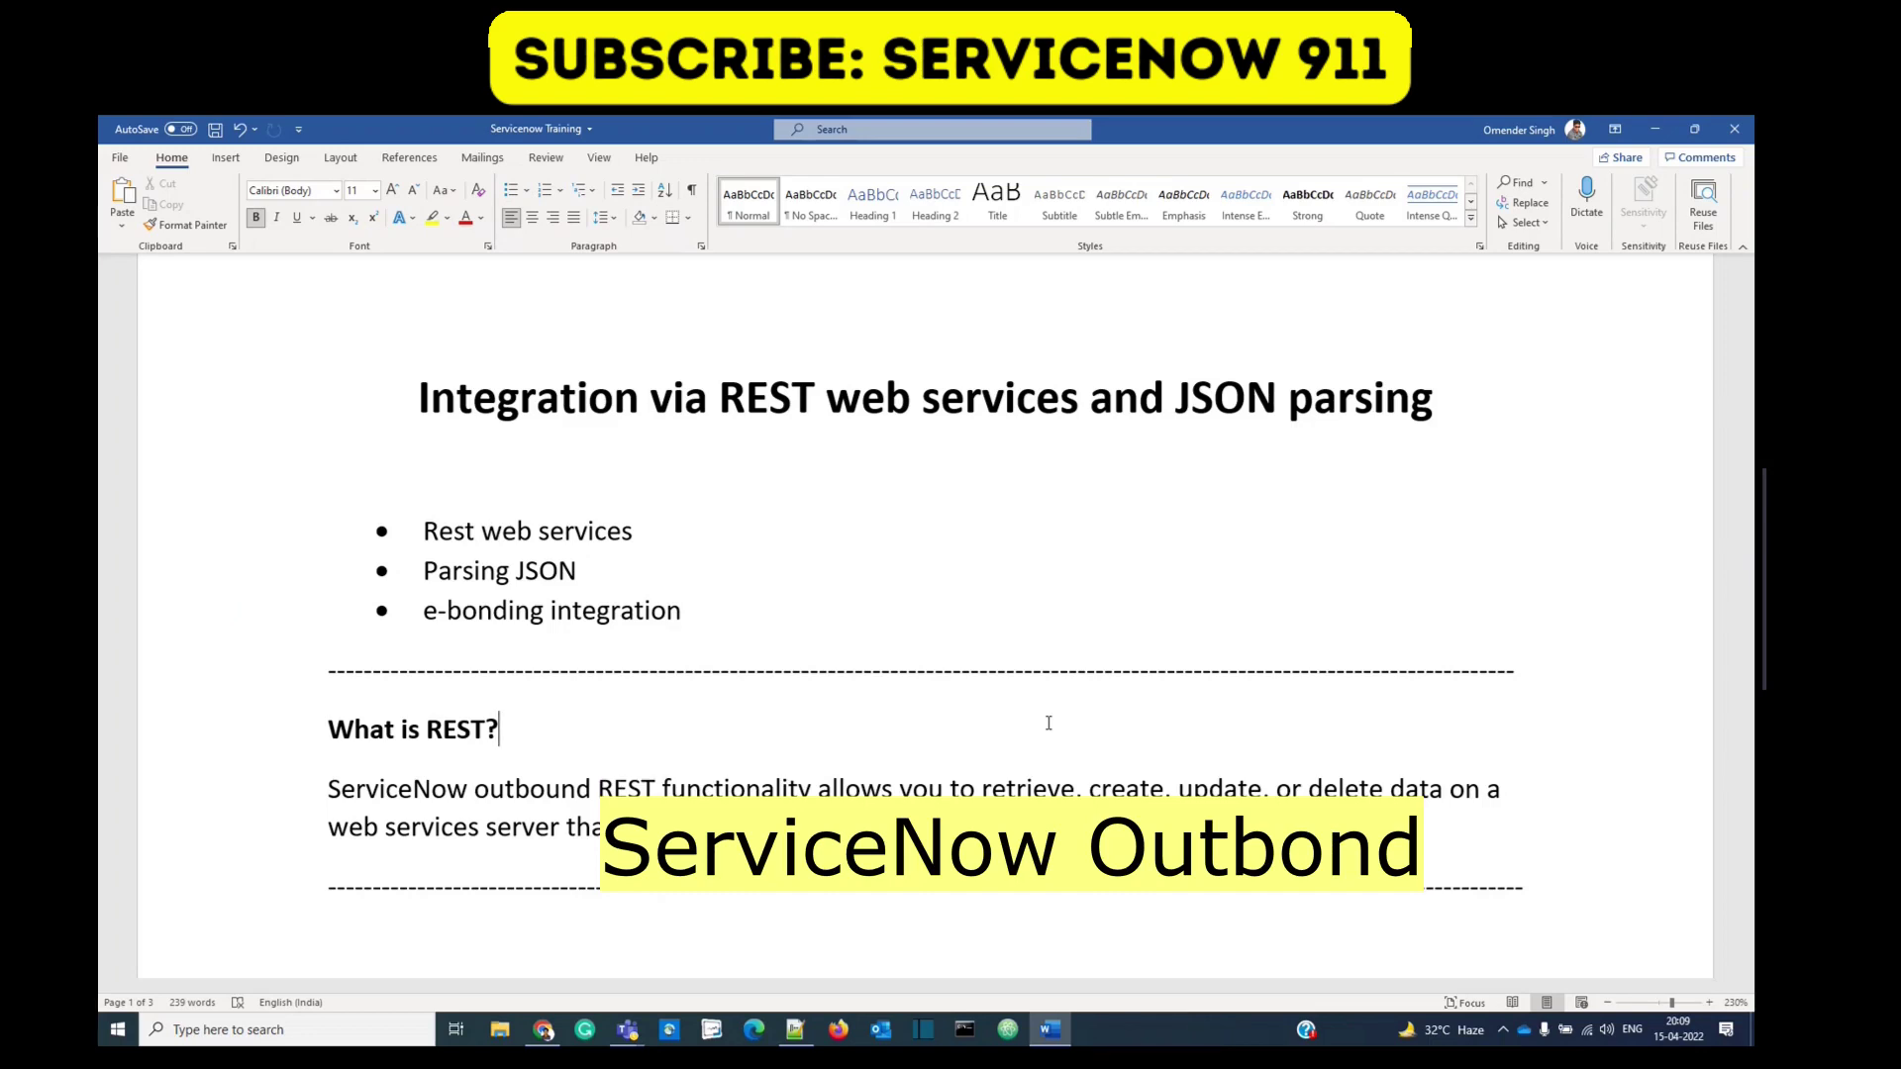
left_click(844, 789)
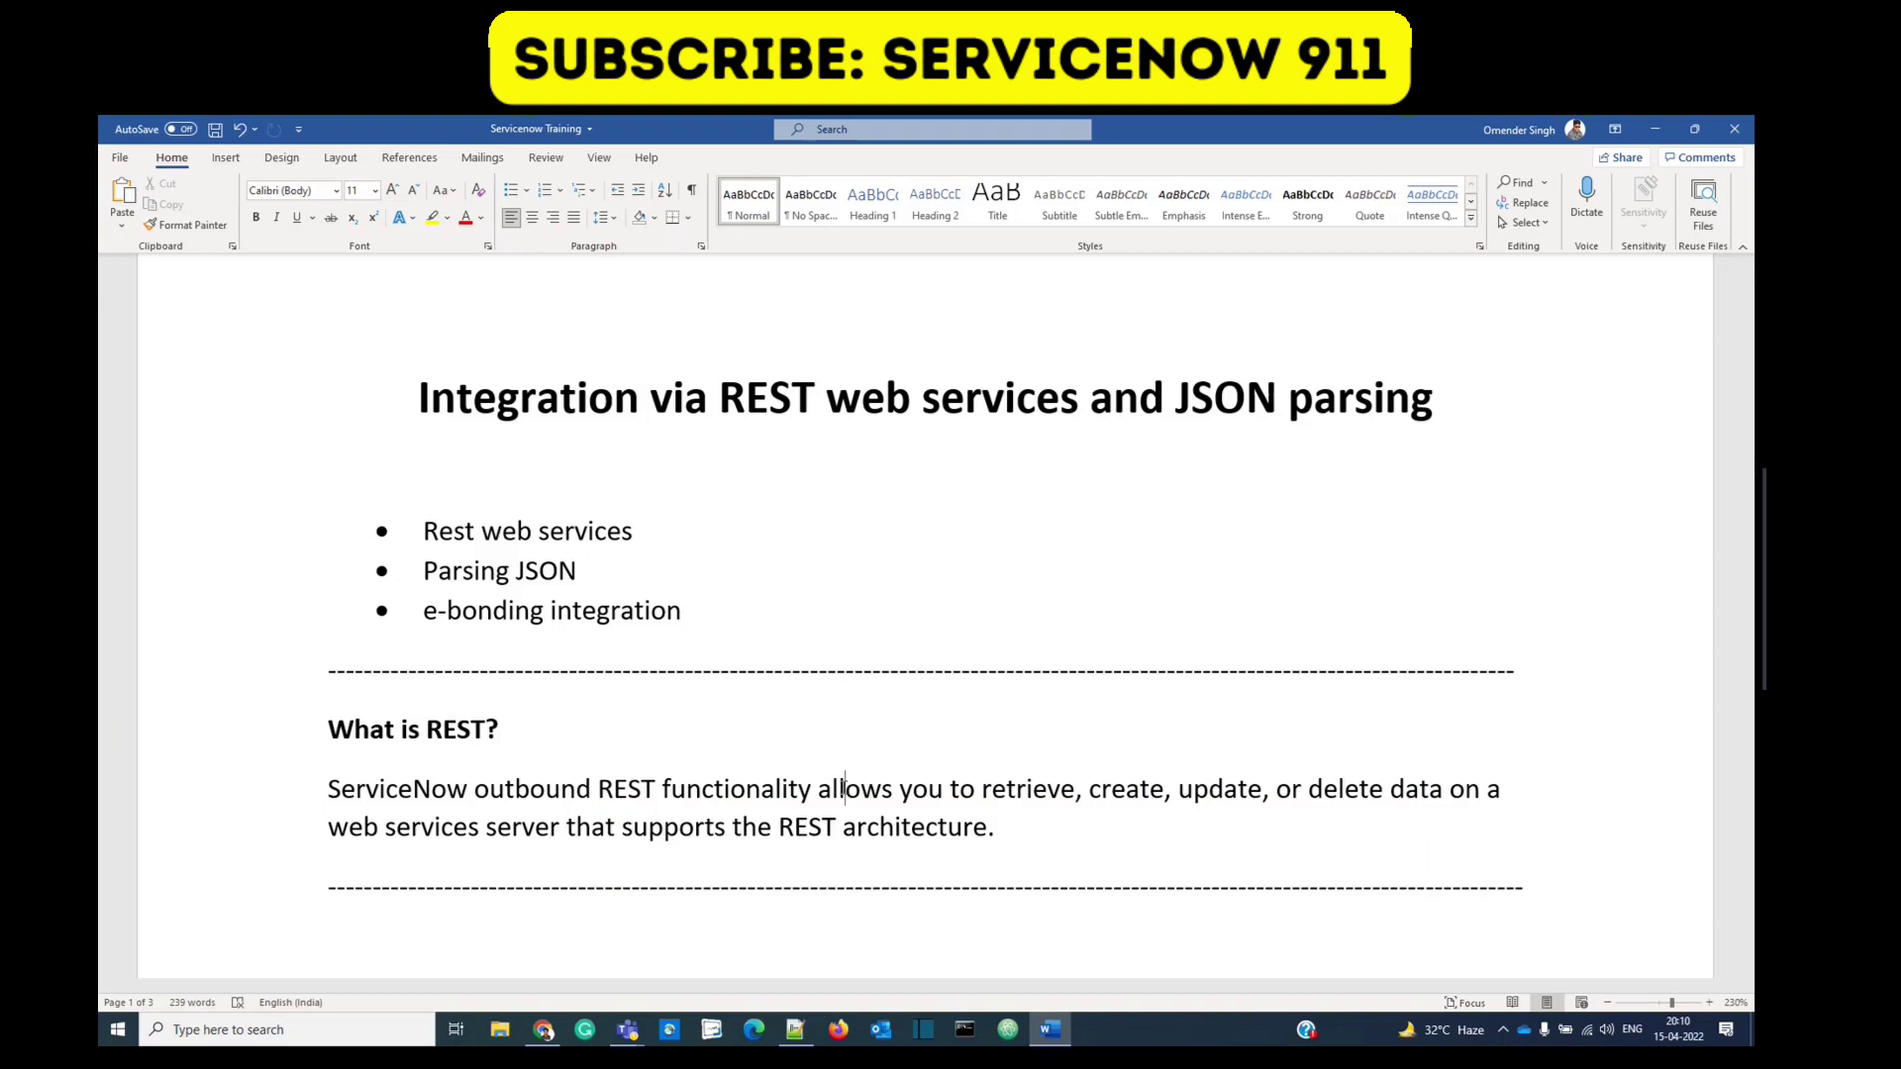
double_click(1014, 789)
double_click(1124, 789)
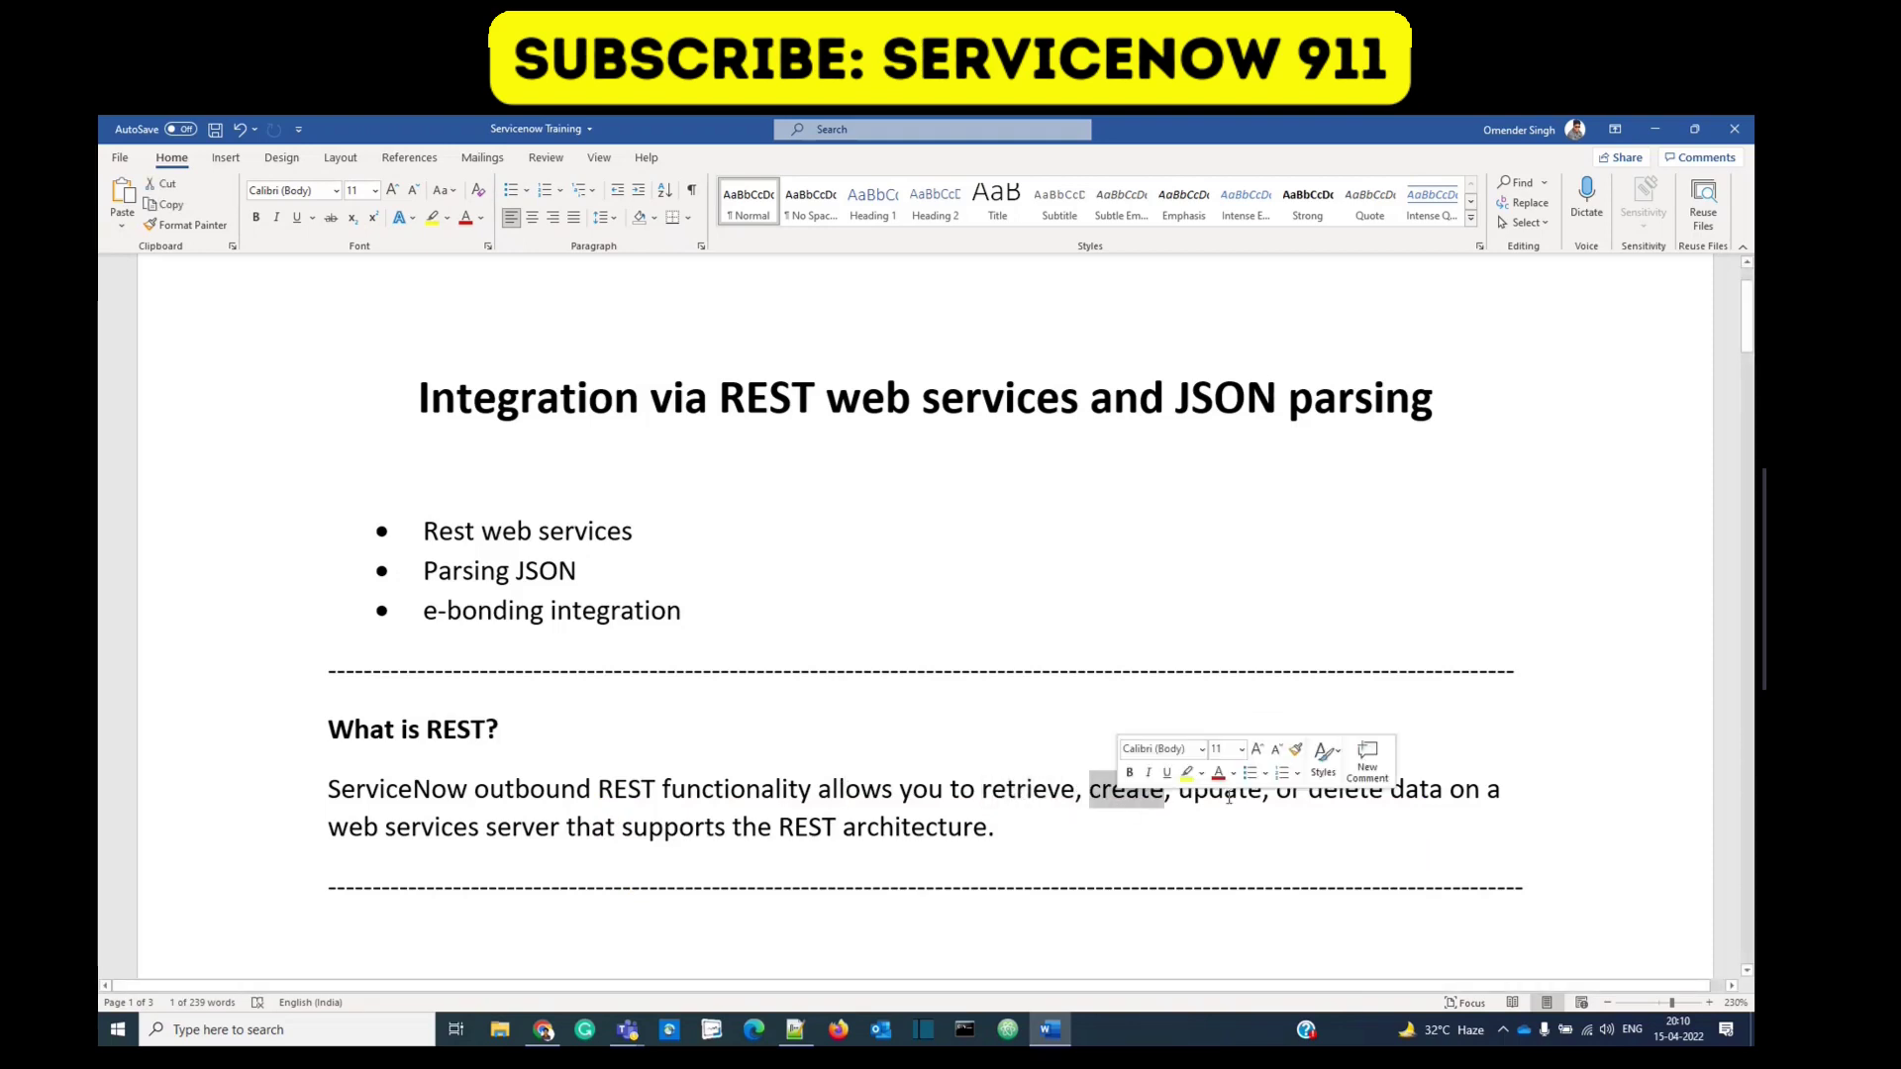
double_click(1224, 792)
double_click(1342, 792)
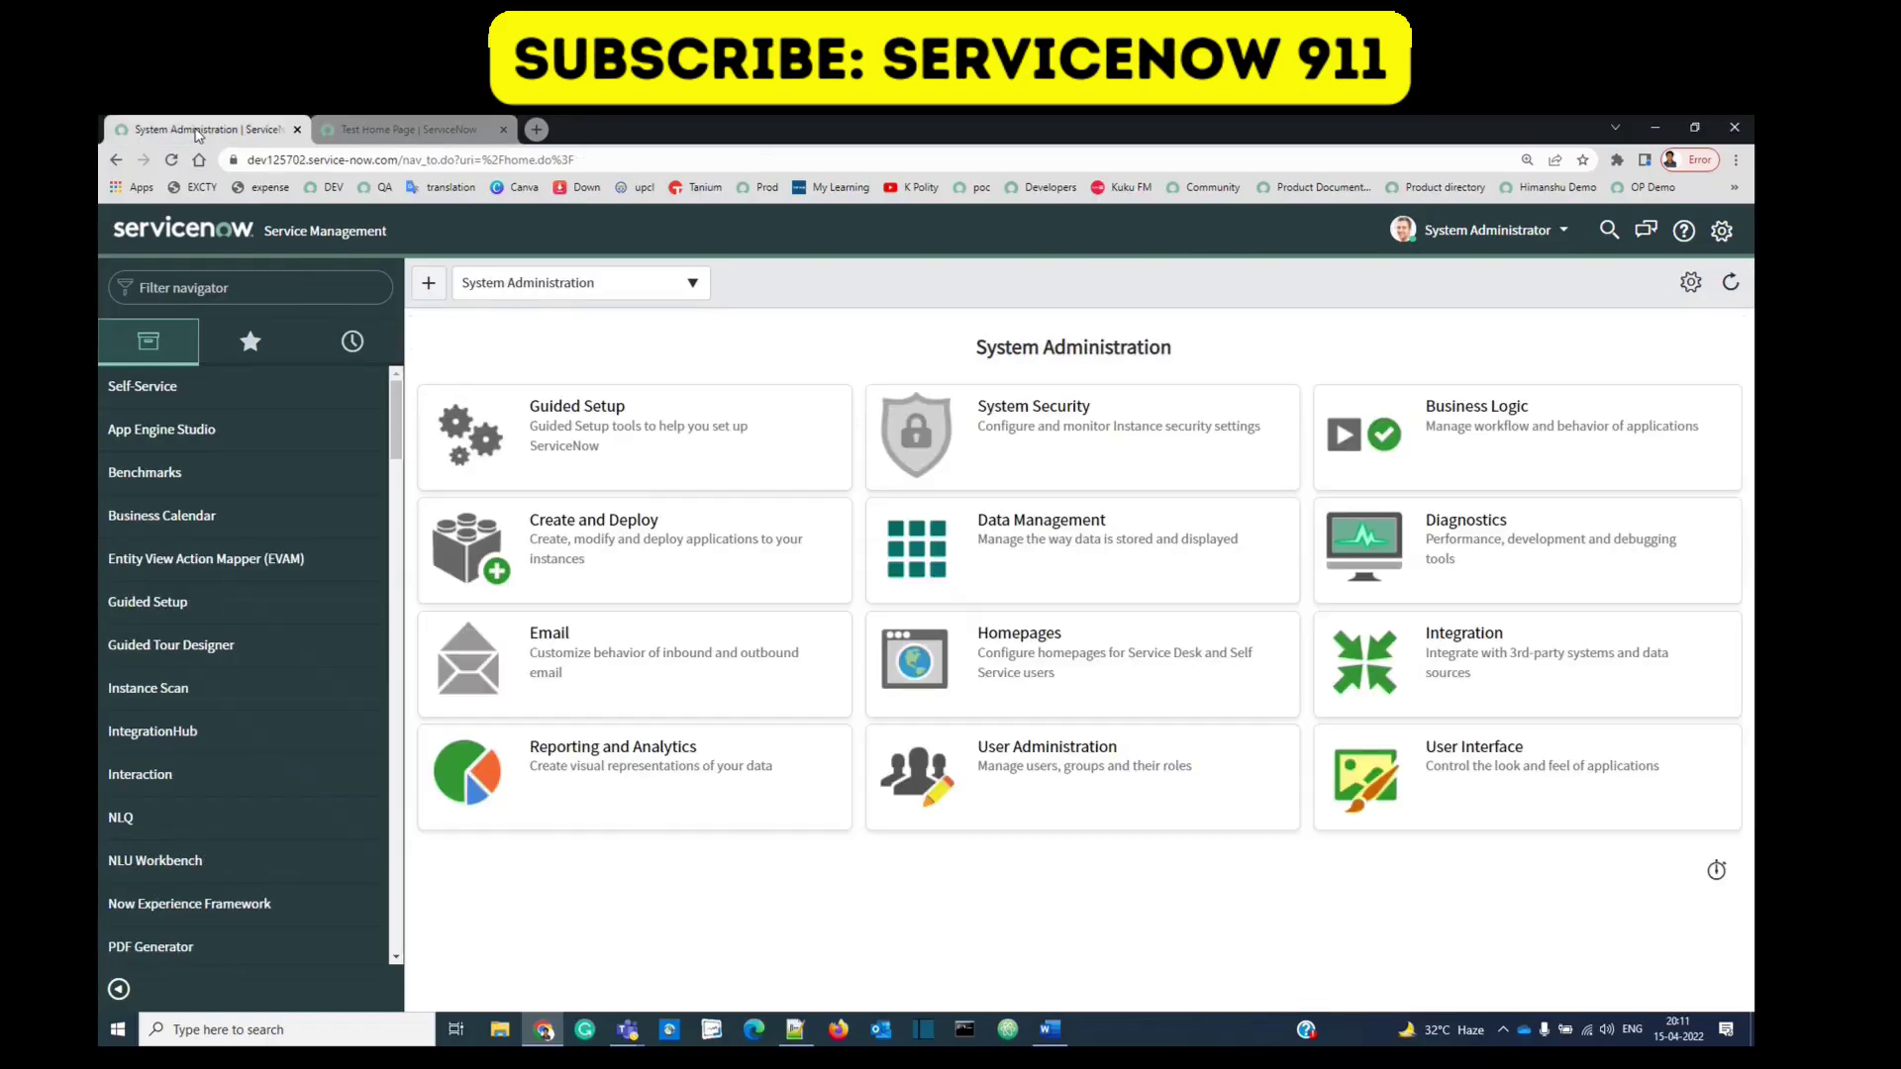
Step: Look over the home pages of the dev125702 and dev95794 ServiceNow instances in the browser
left_click(406, 123)
left_click(293, 123)
left_click(406, 128)
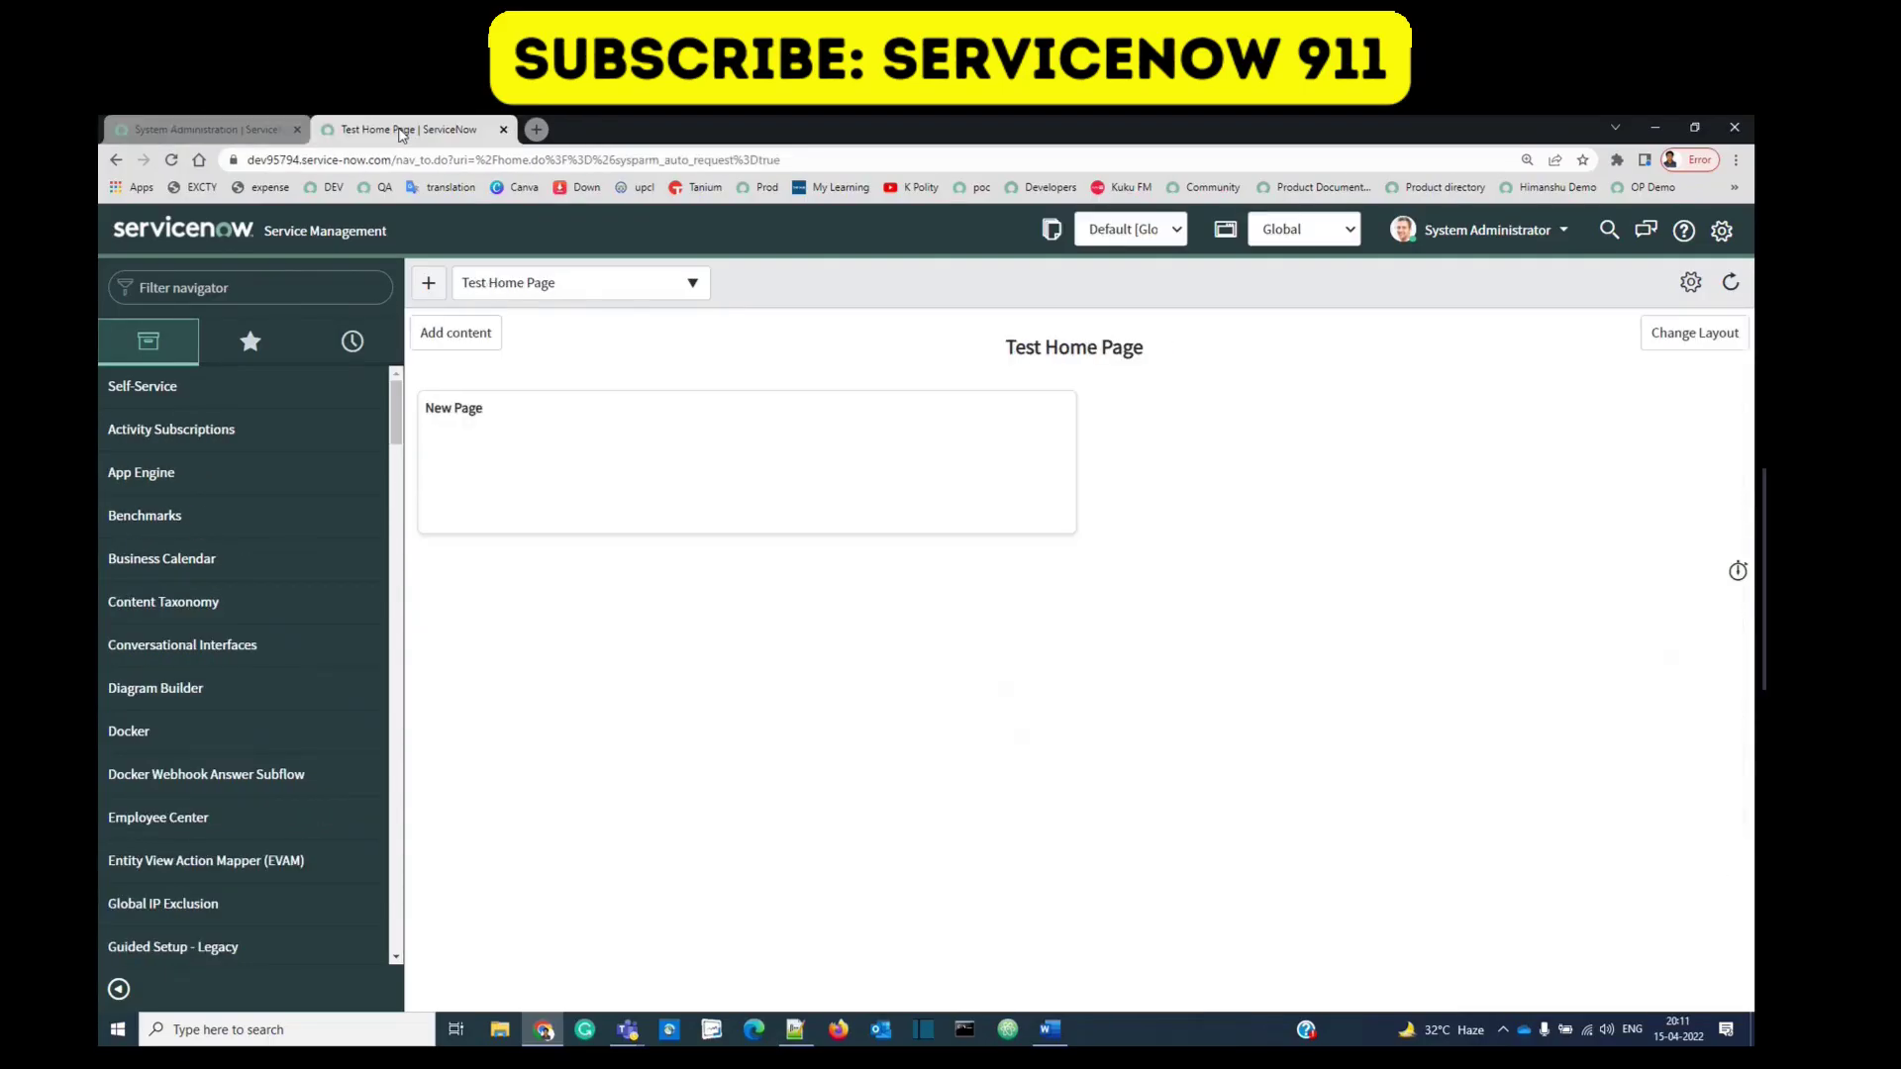
Step: Filter the dev125702 instance's navigator by "rest" and open the REST API Explorer
left_click(170, 130)
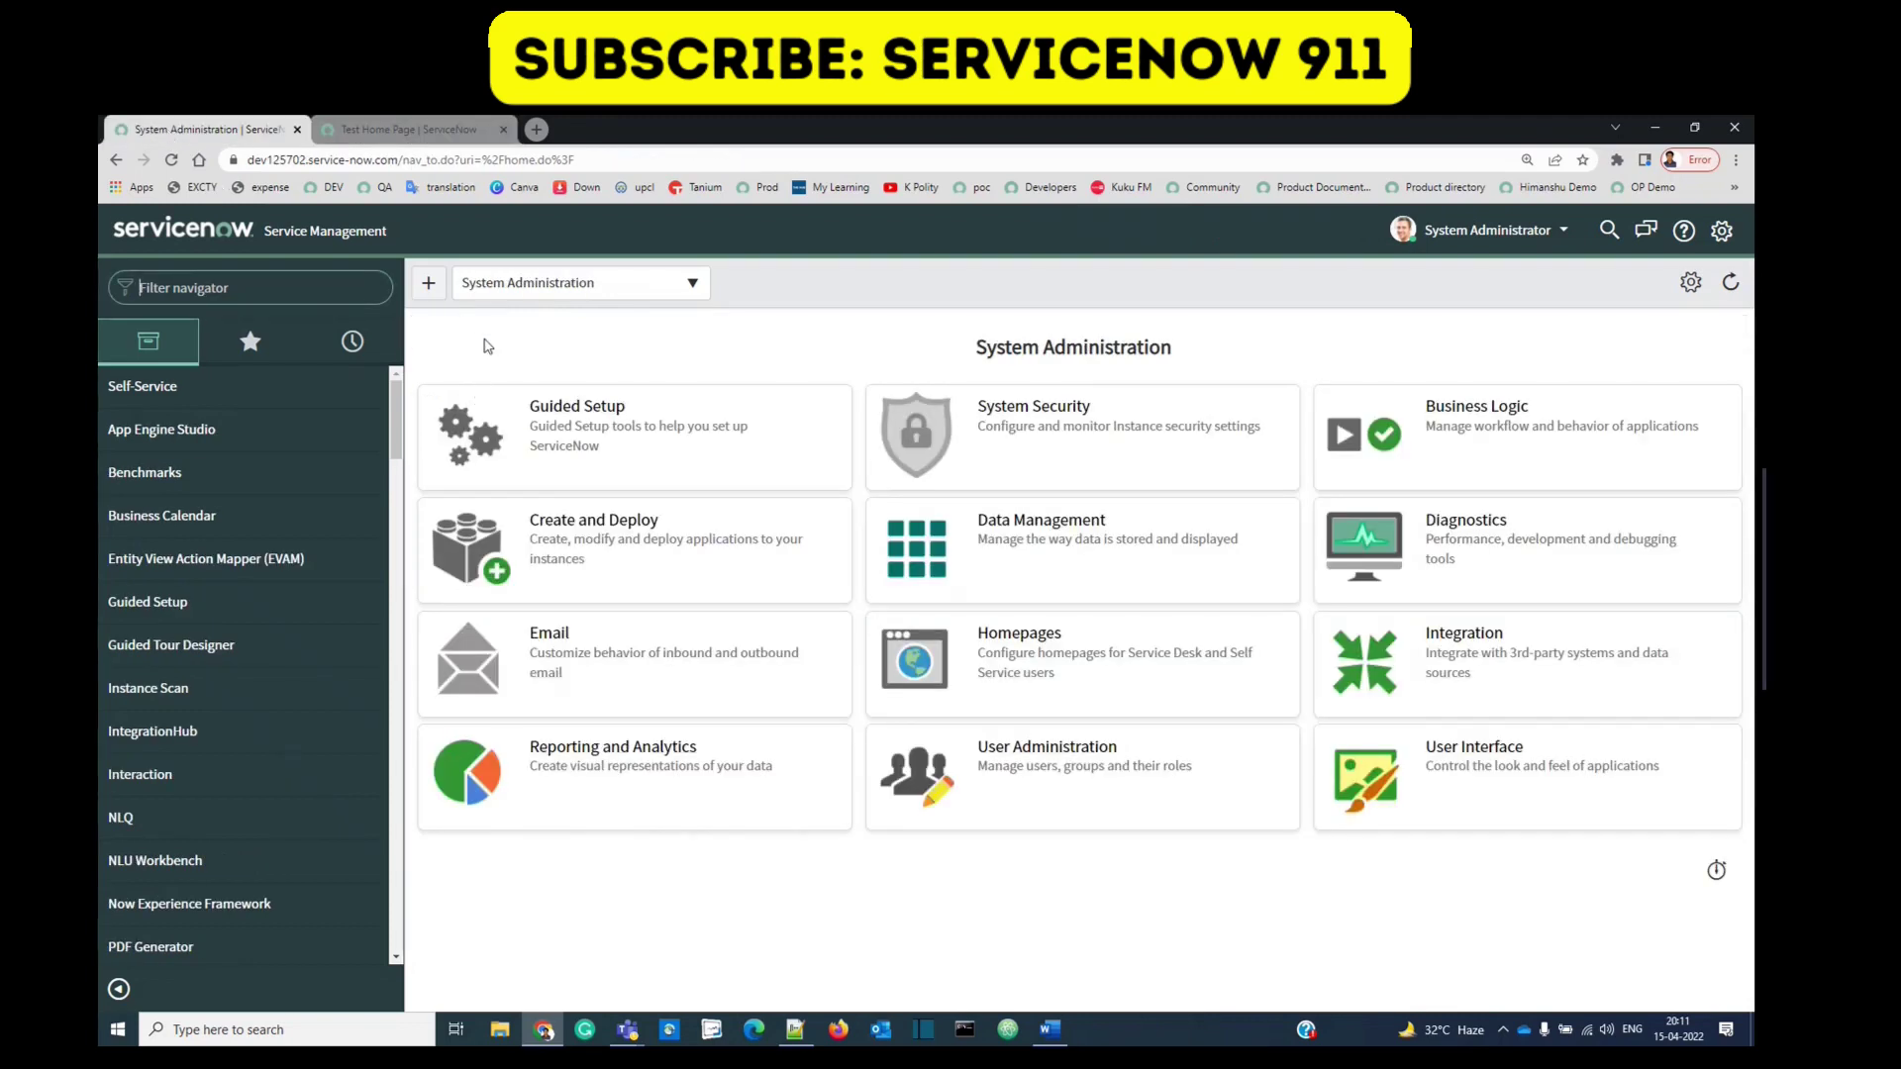
type("rest")
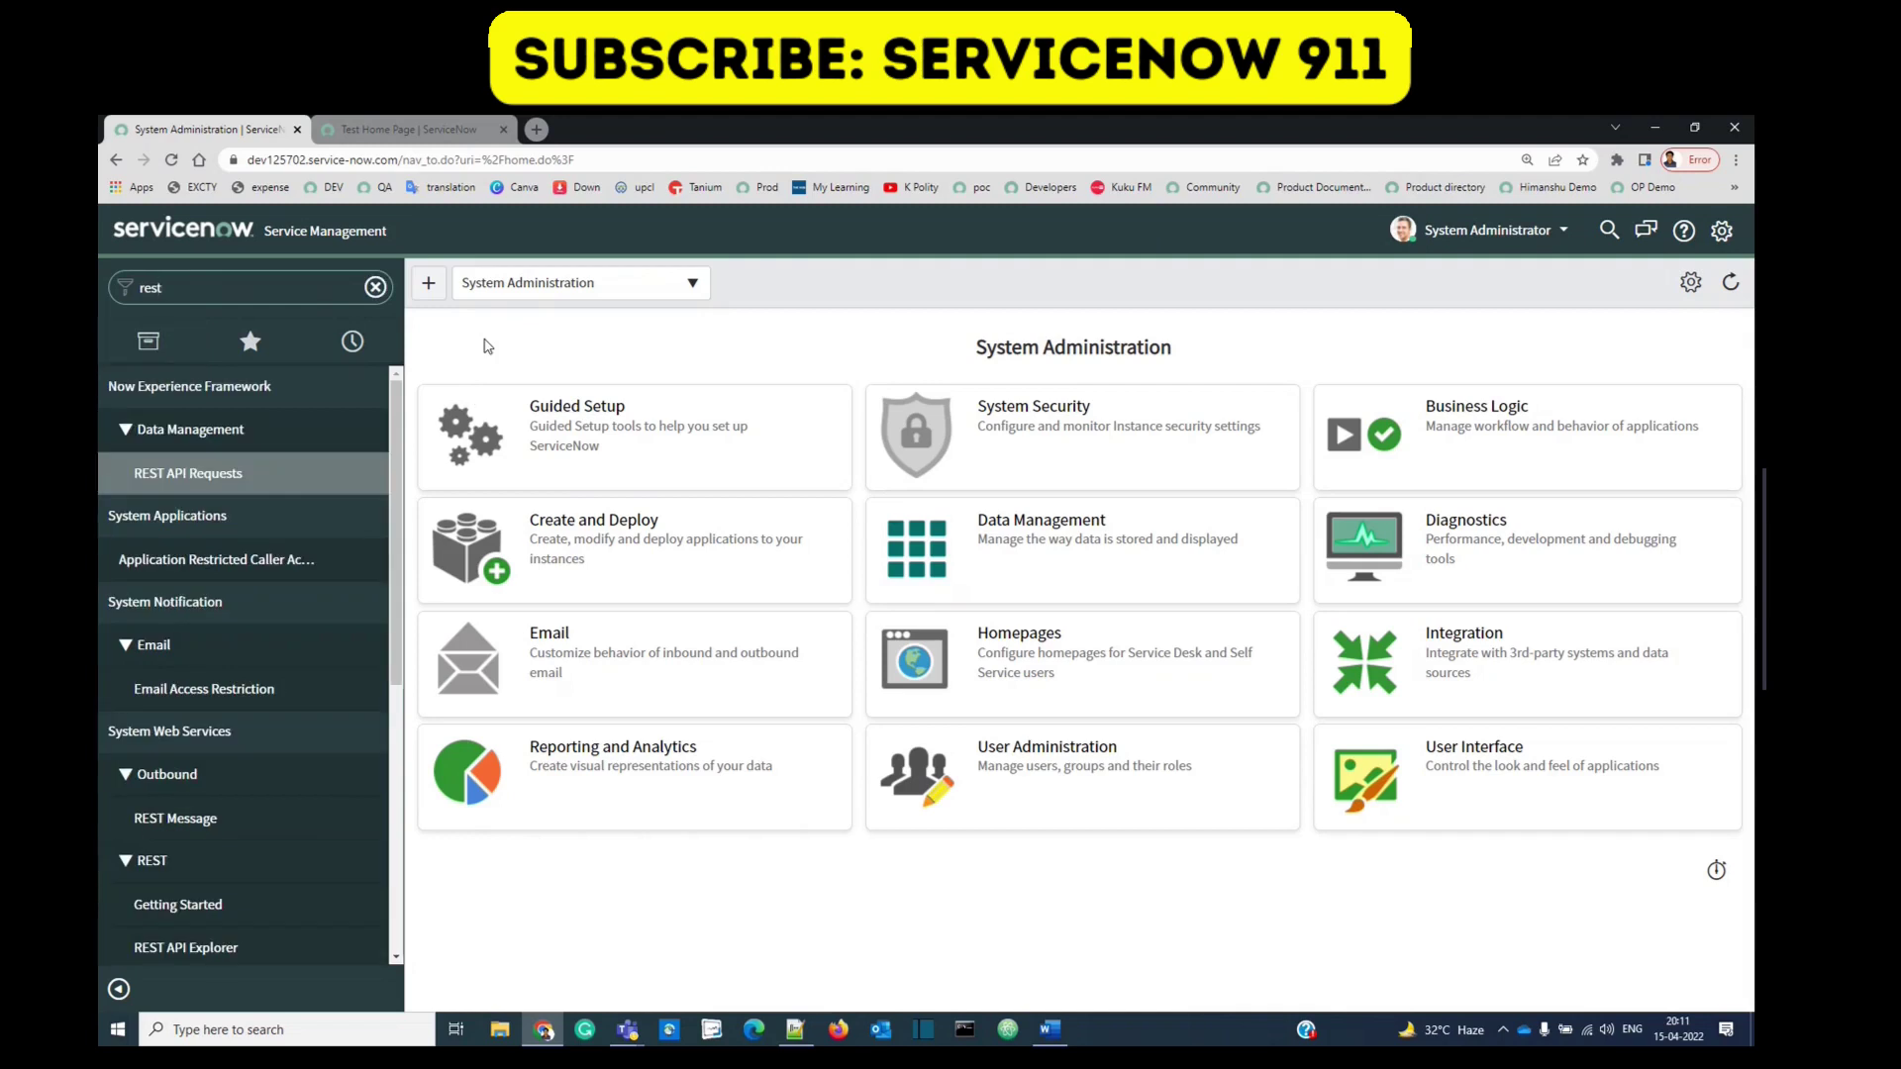
scroll(209, 398, "down", 3)
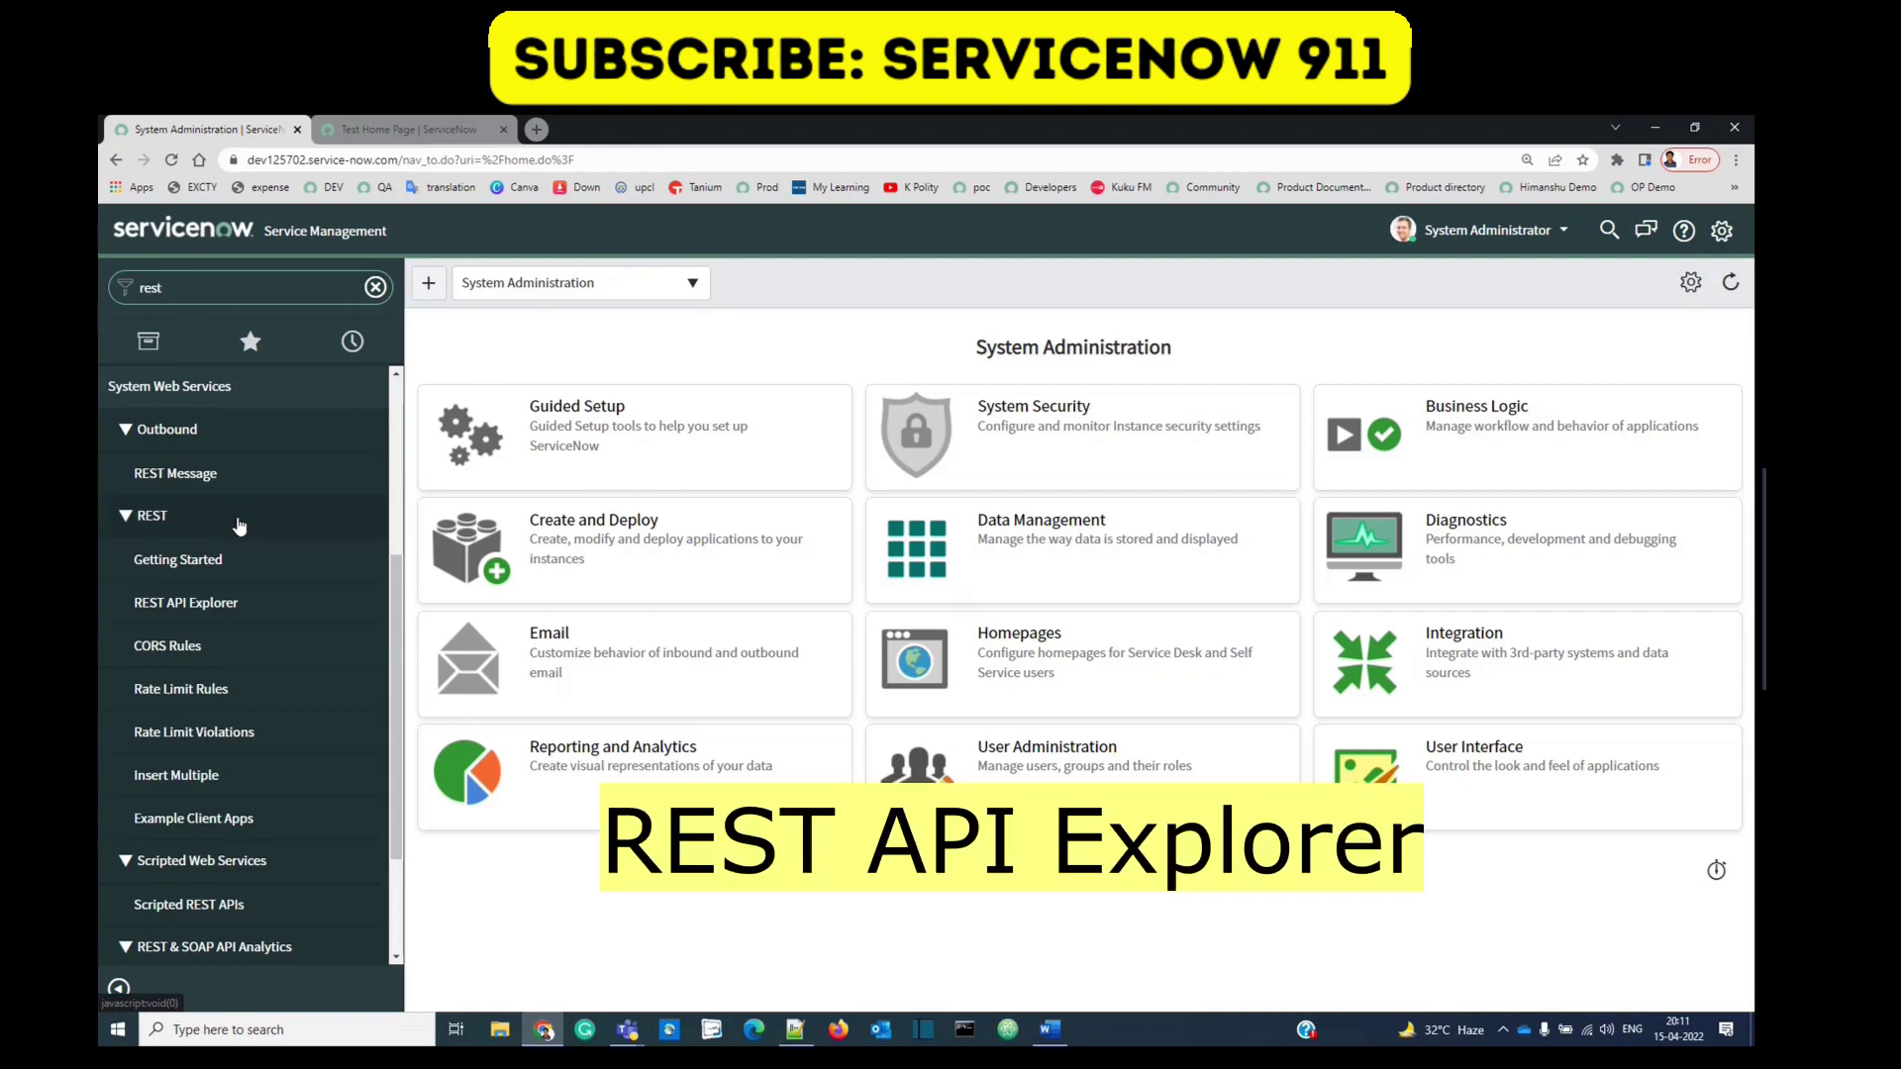
left_click(171, 605)
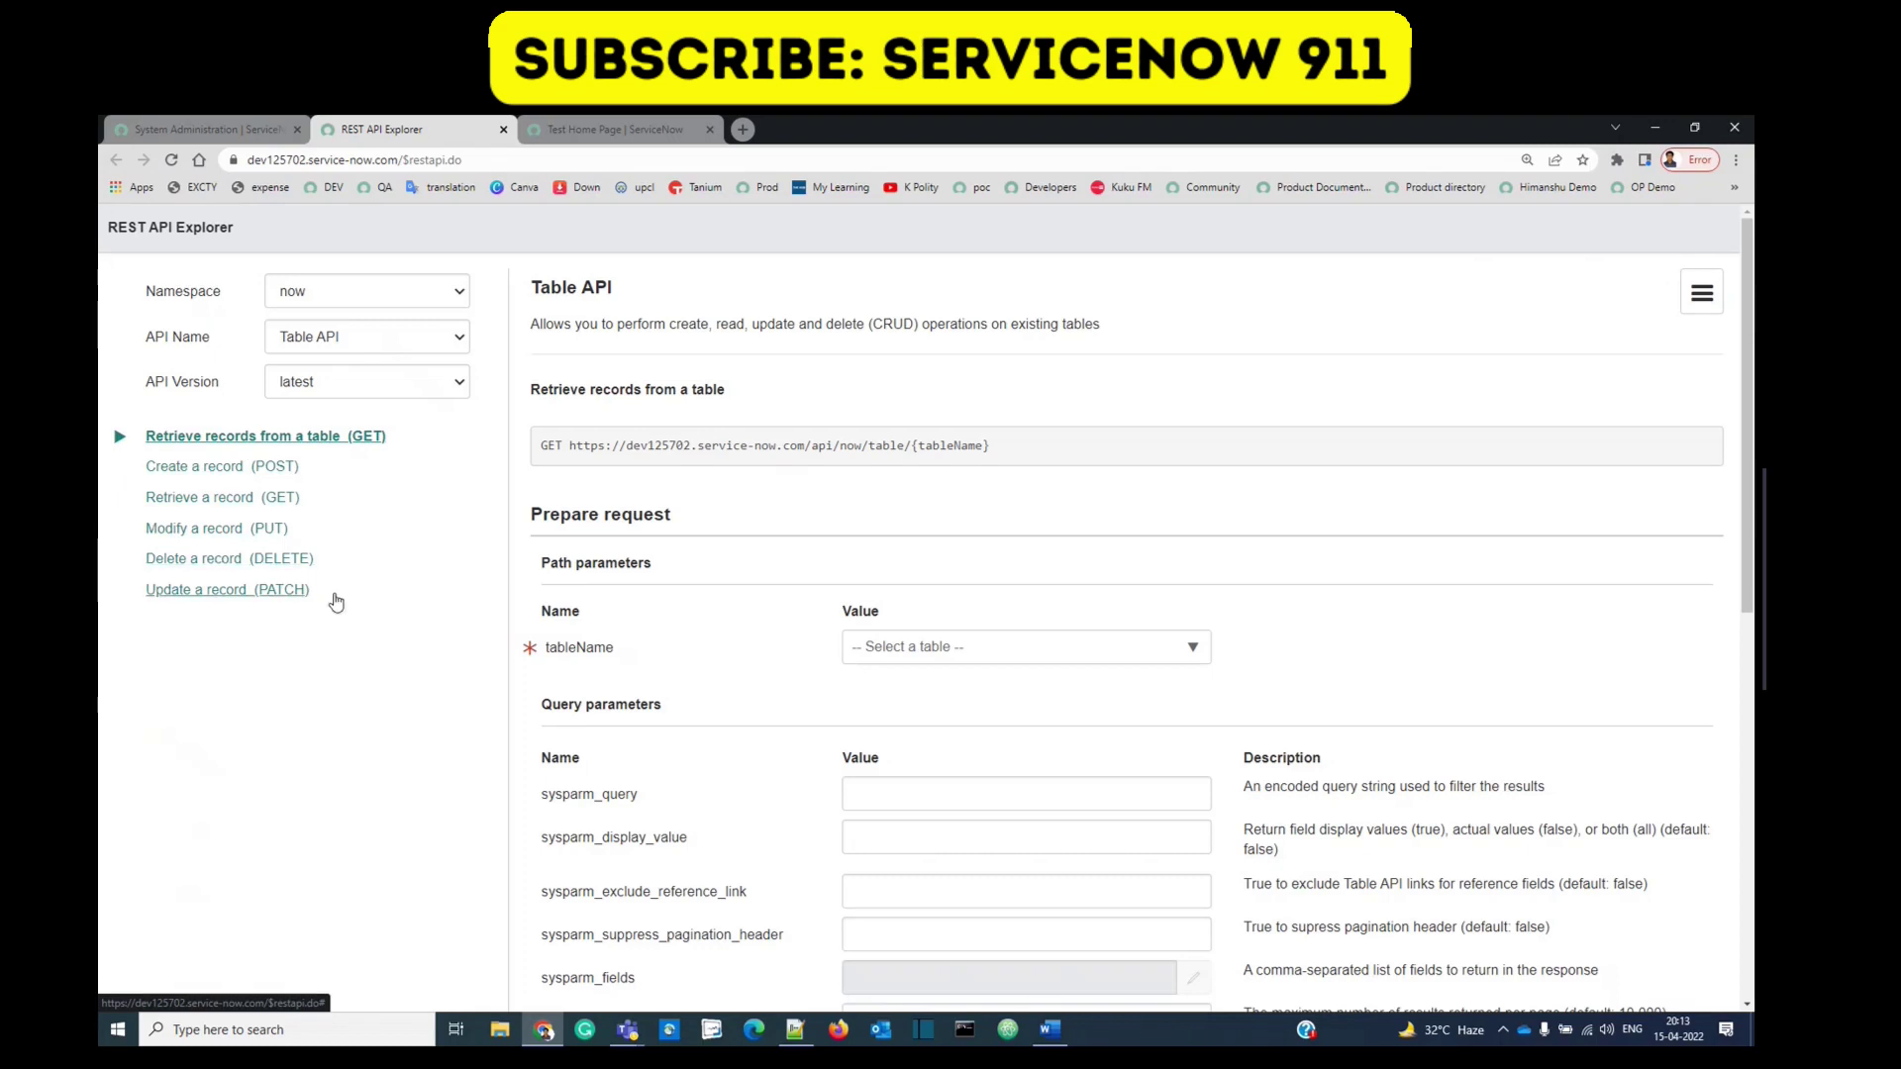
Step: Review the Table API methods and GET request URL, and choose Incident (incident) as the tableName path parameter
left_click_drag(396, 619, 444, 435)
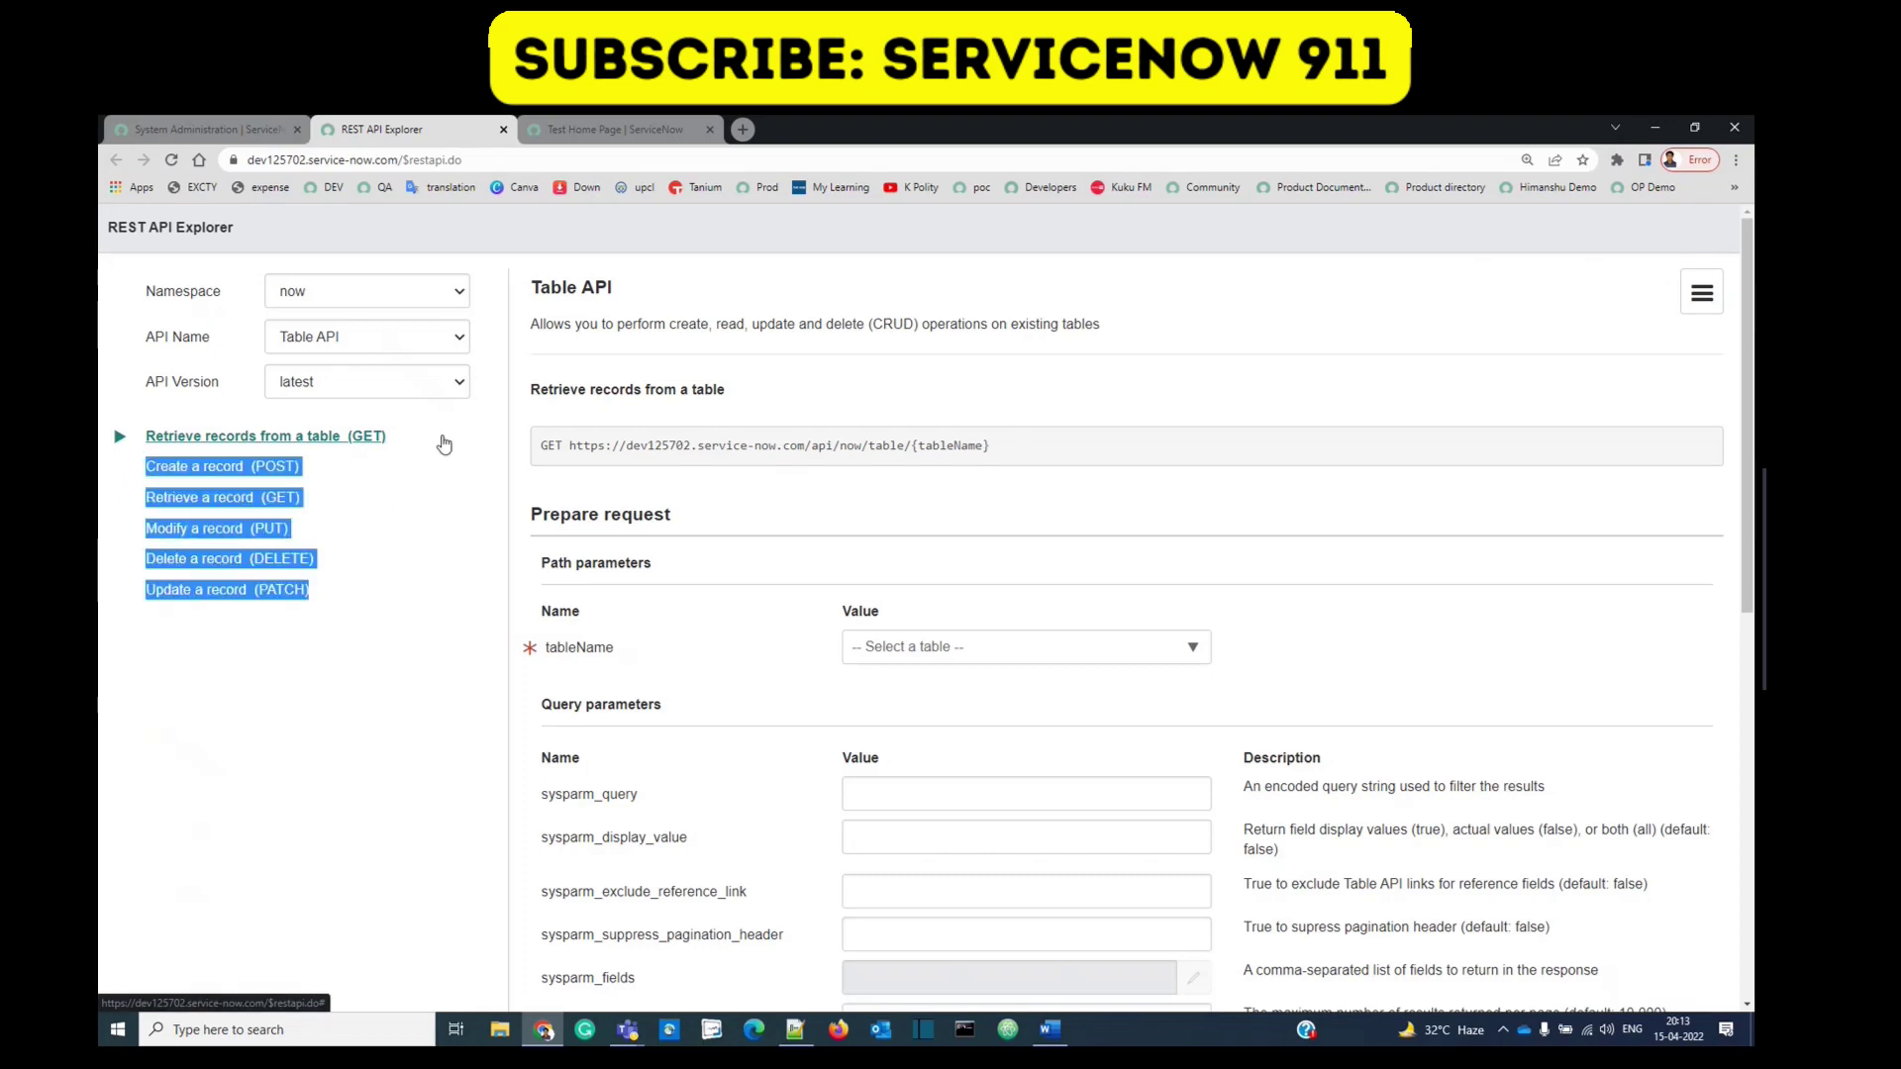
triple_click(664, 446)
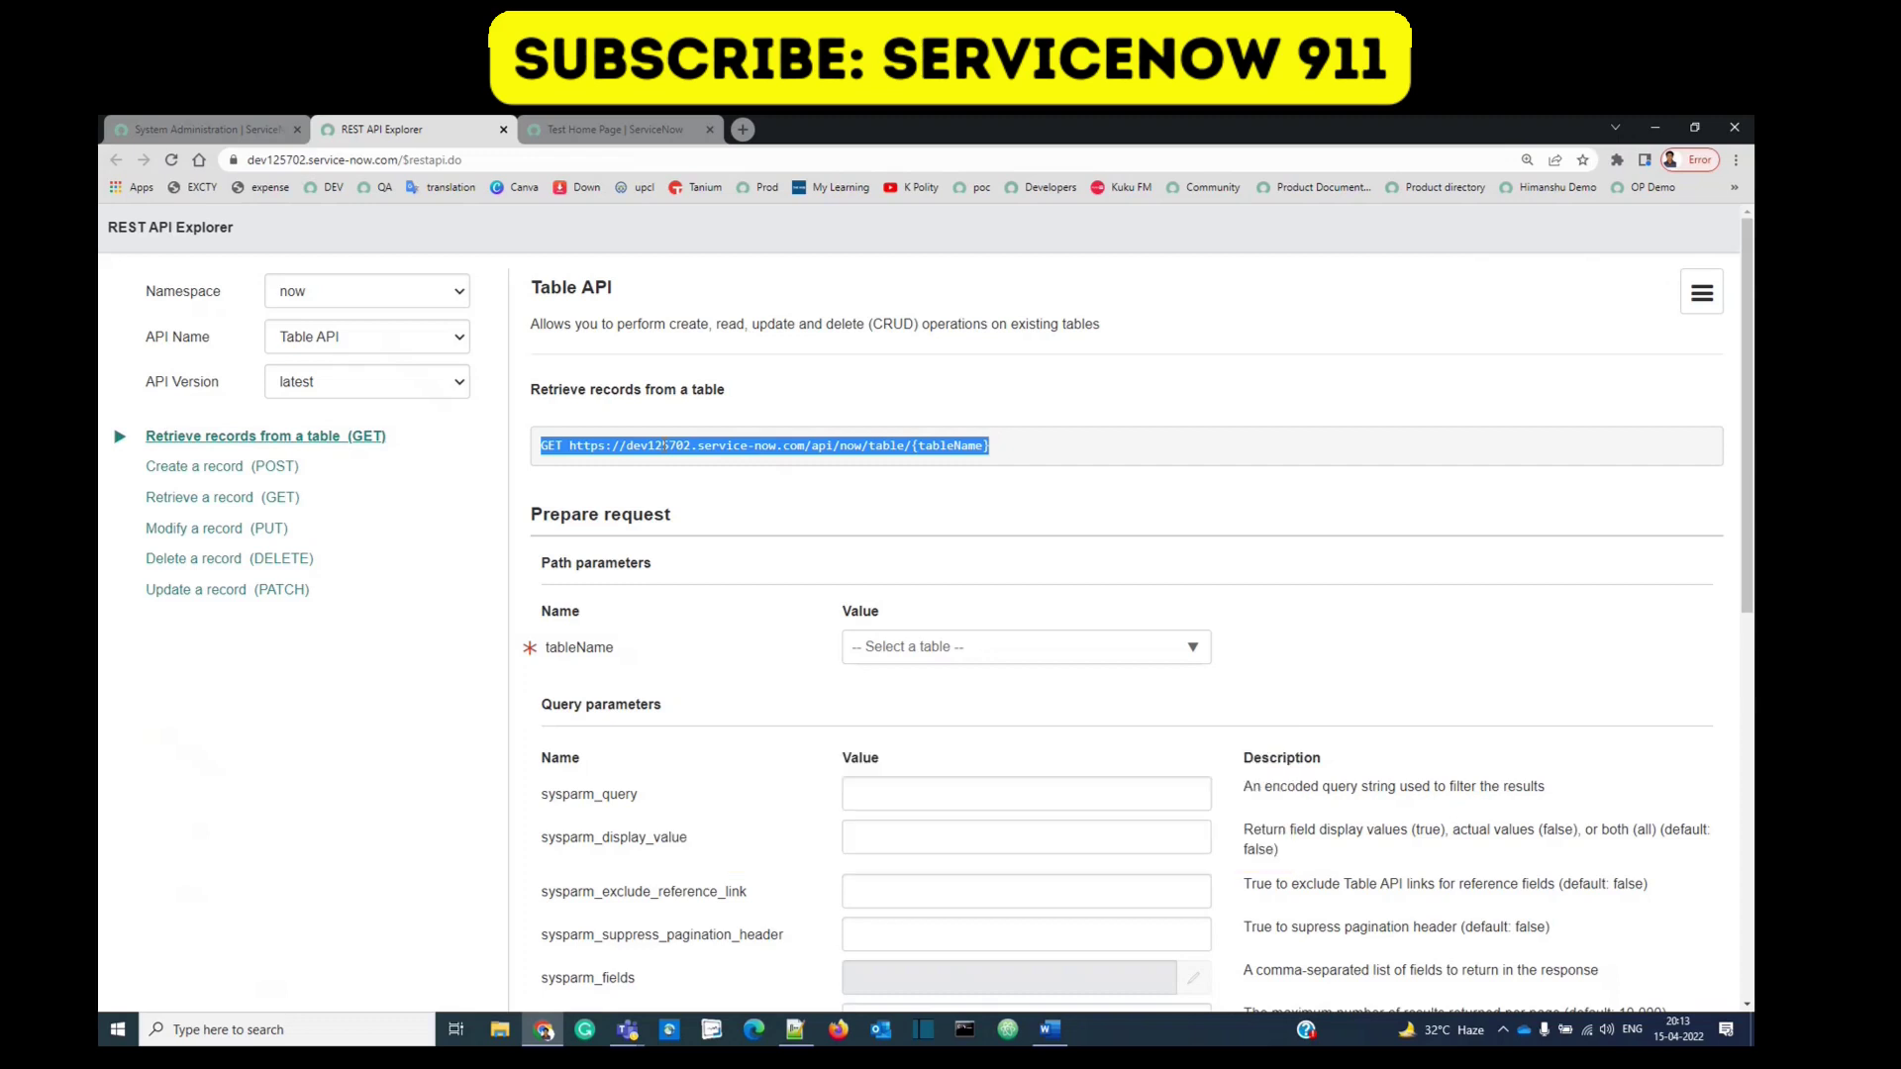
left_click(665, 446)
scroll(705, 497, "down", 2)
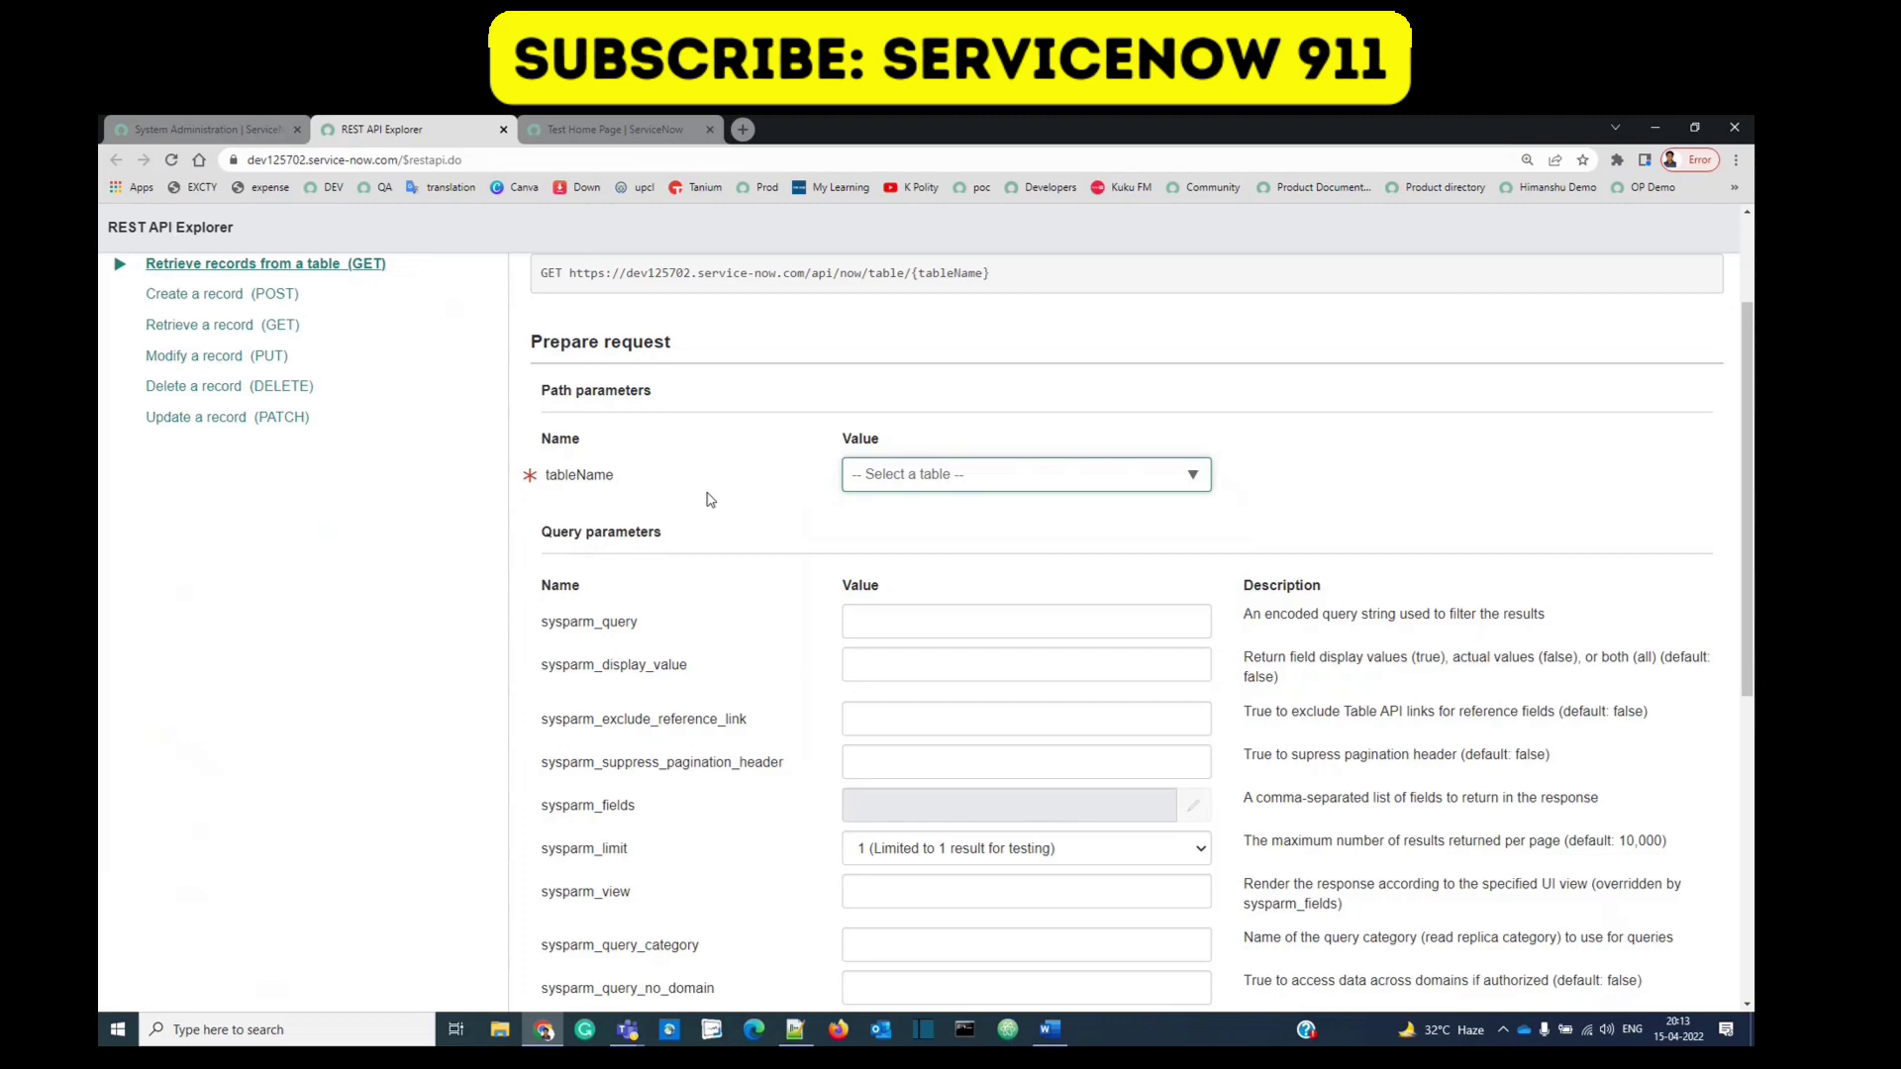
left_click(1047, 489)
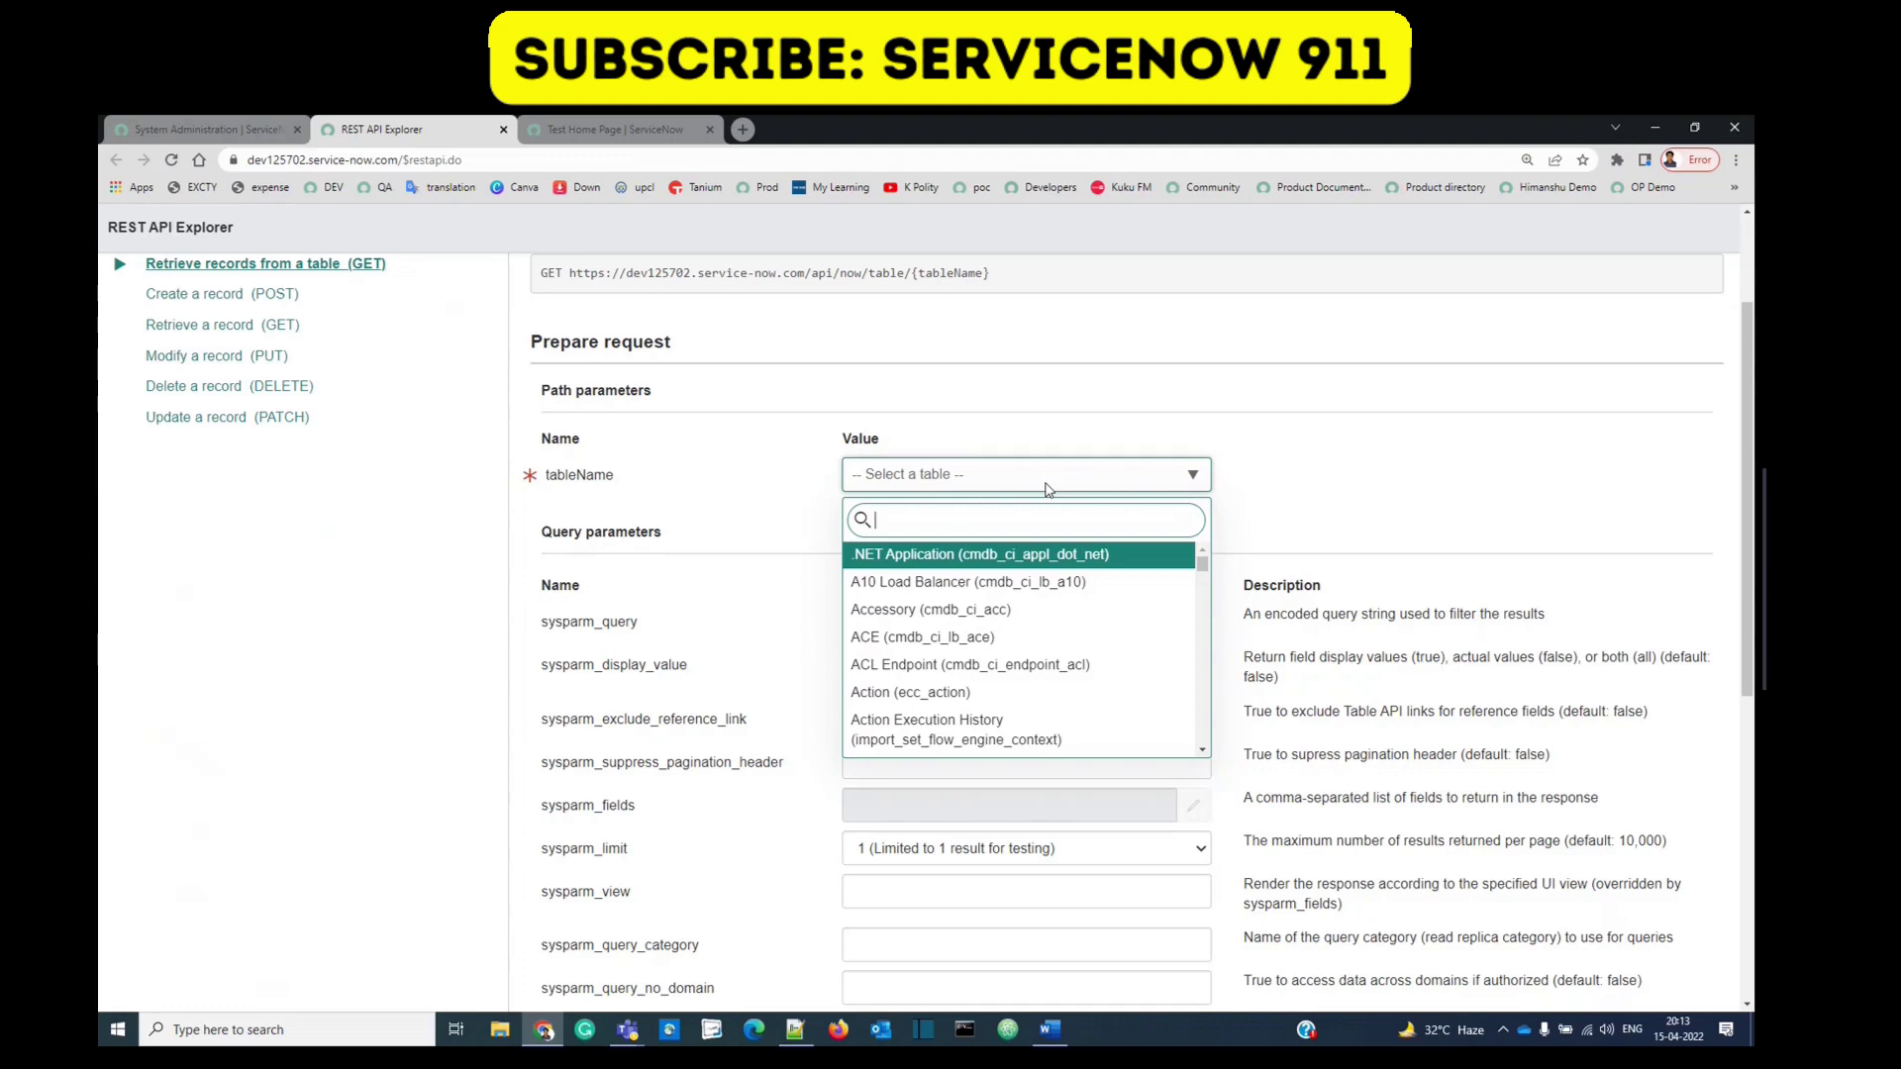
type("incident")
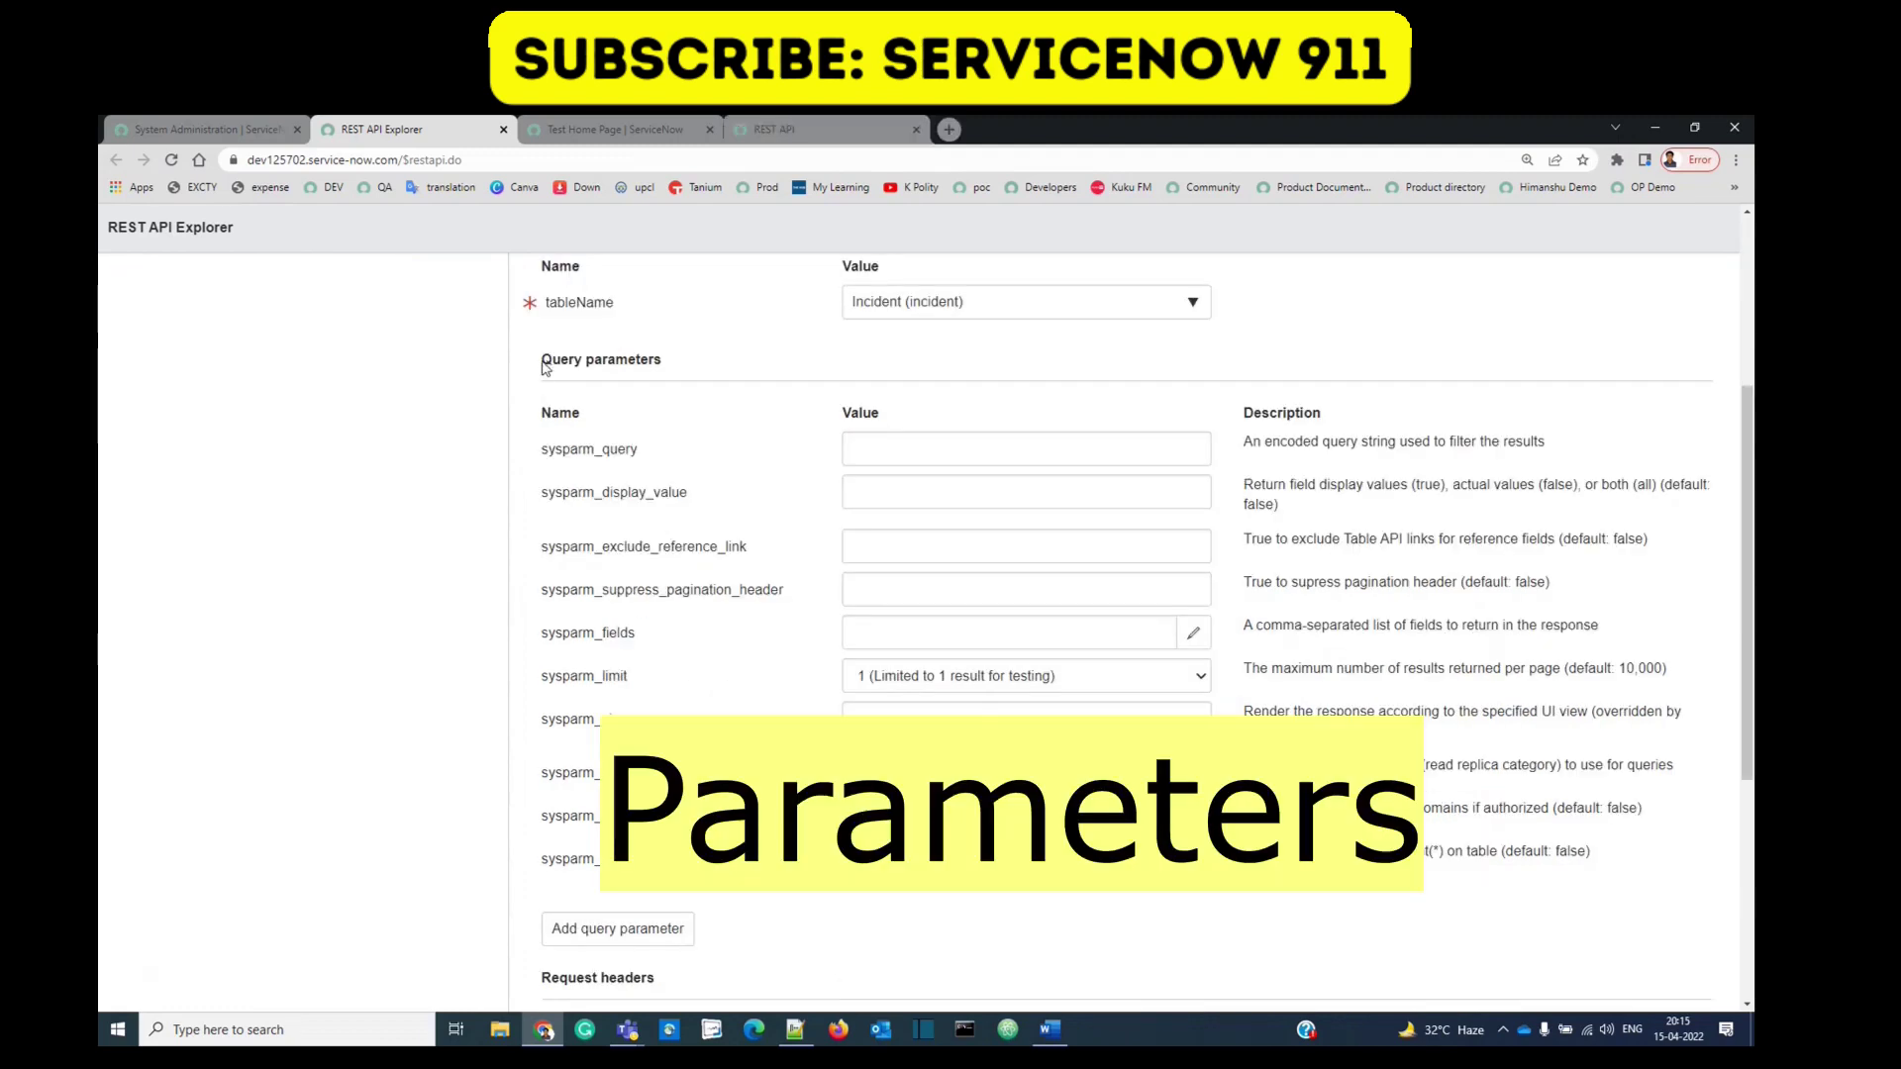
Step: Set the sysparm_query query parameter of the GET request to active=true
left_click_drag(542, 362, 661, 369)
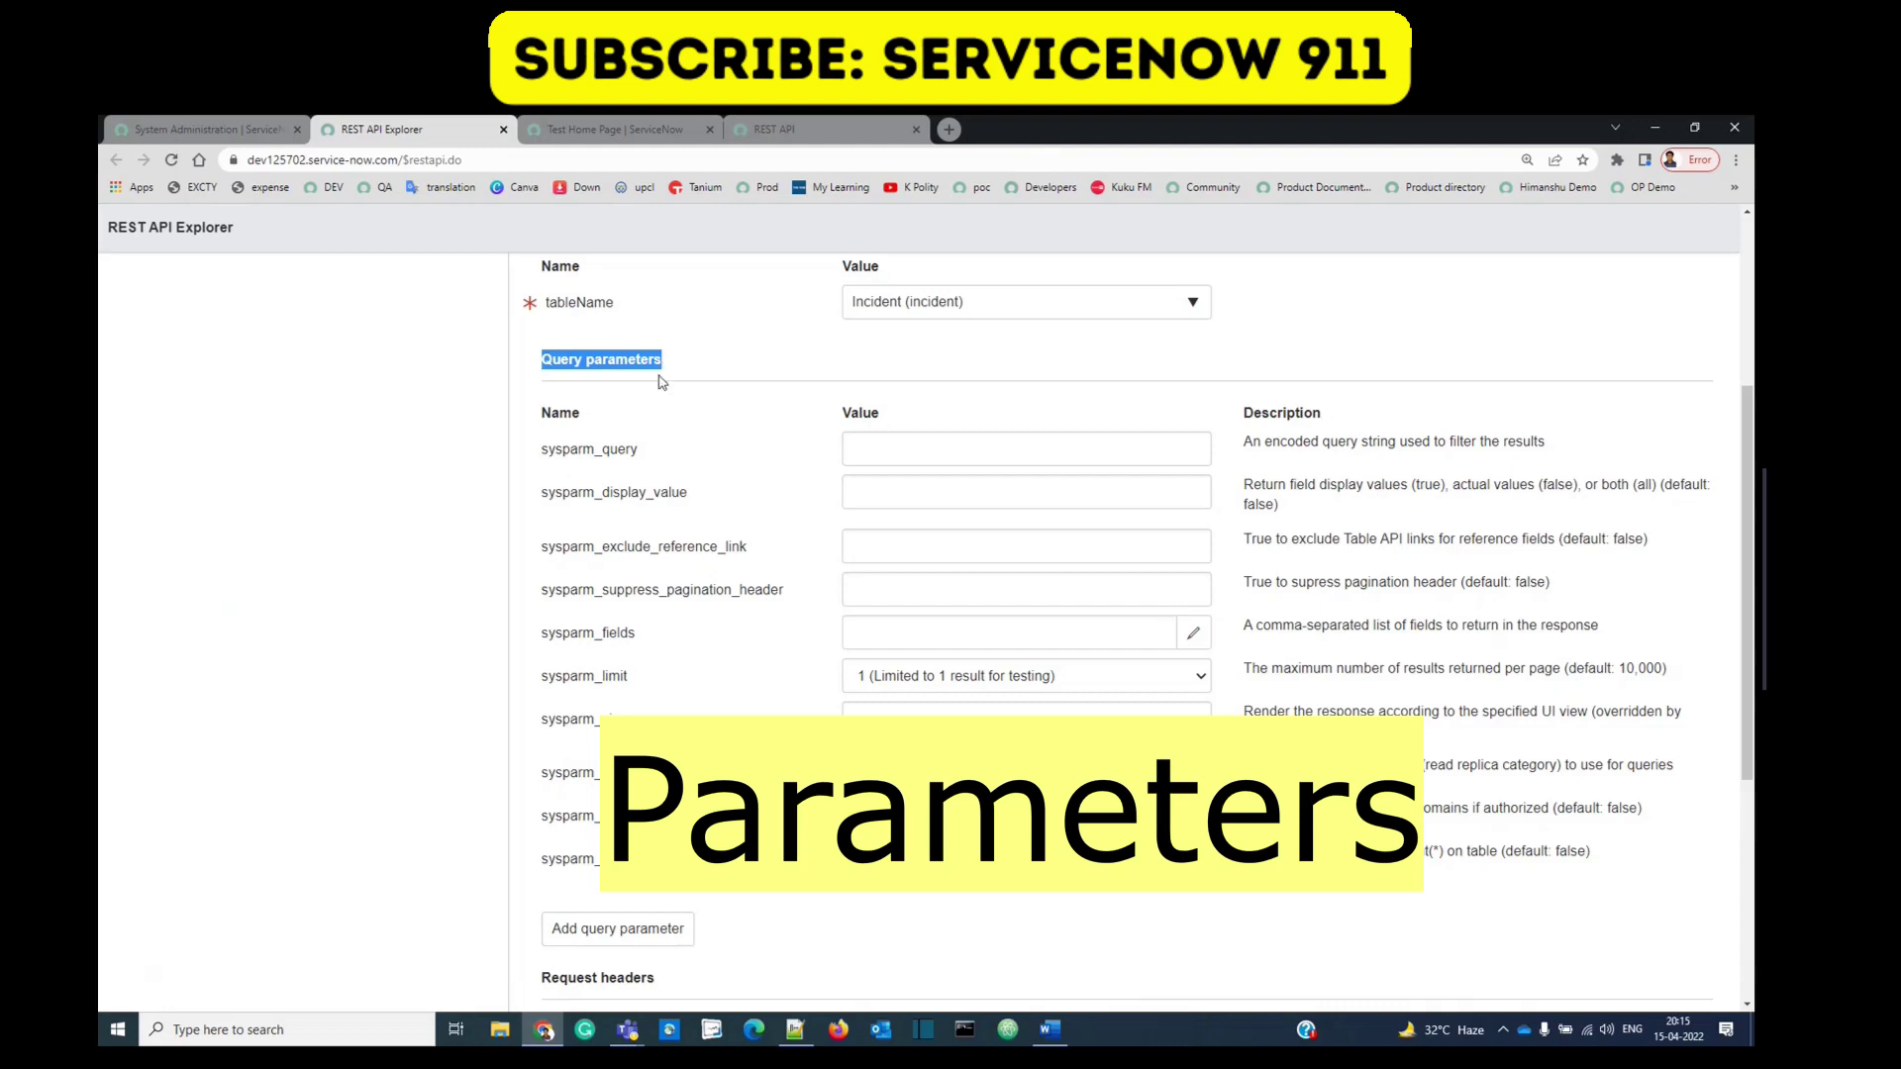
left_click_drag(542, 453, 658, 465)
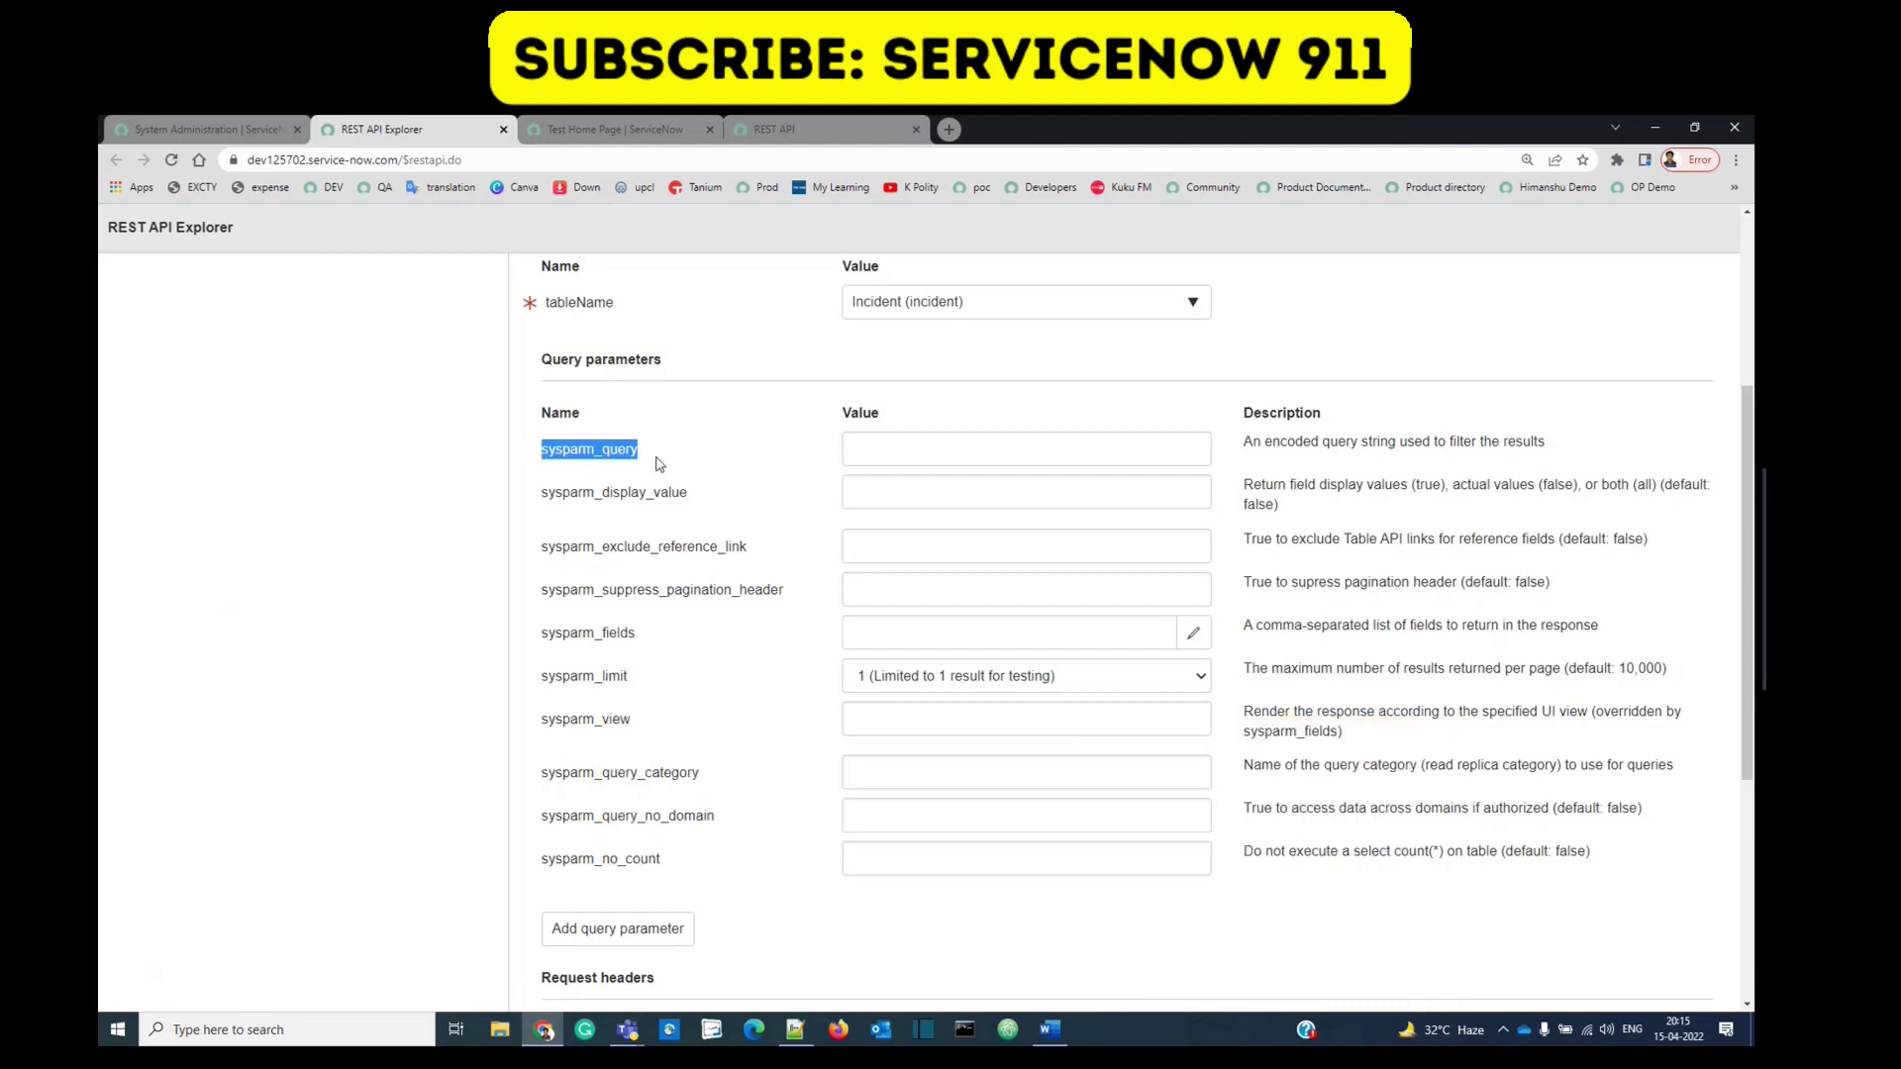
left_click(664, 465)
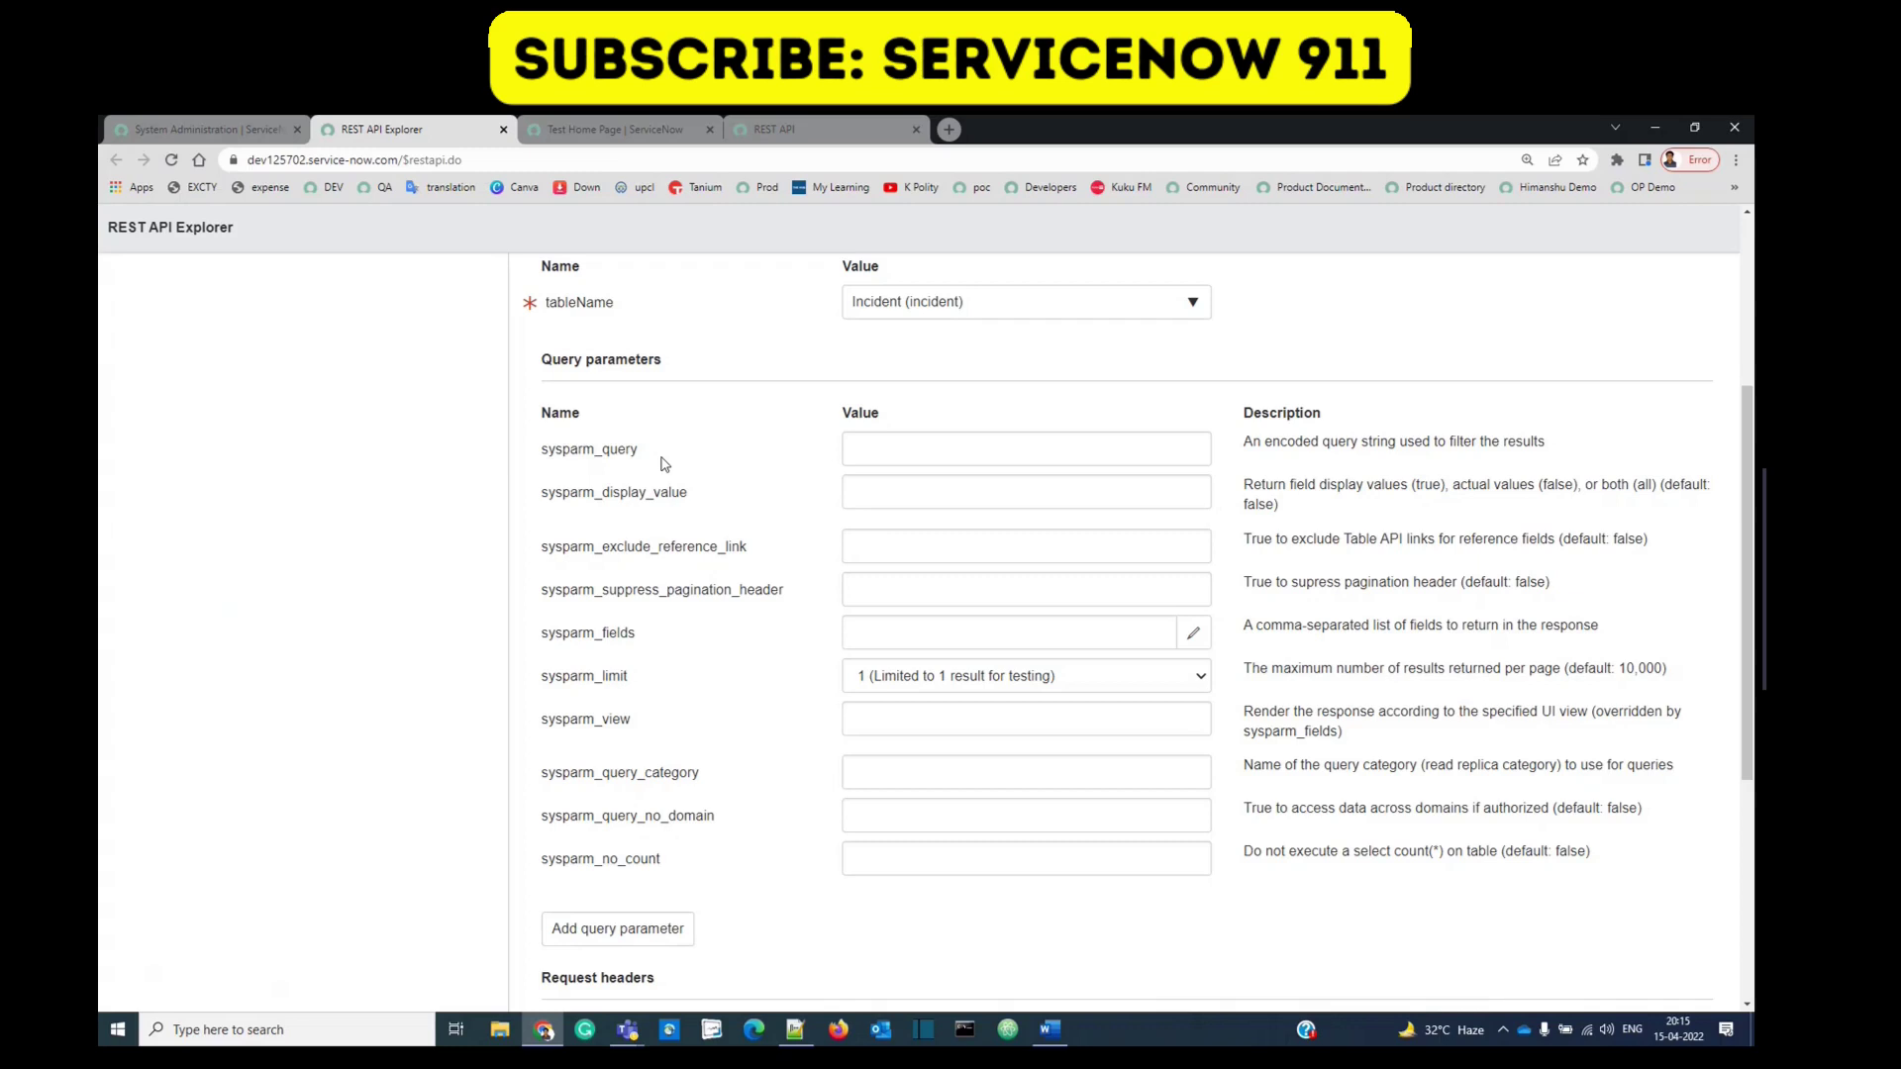
left_click(880, 452)
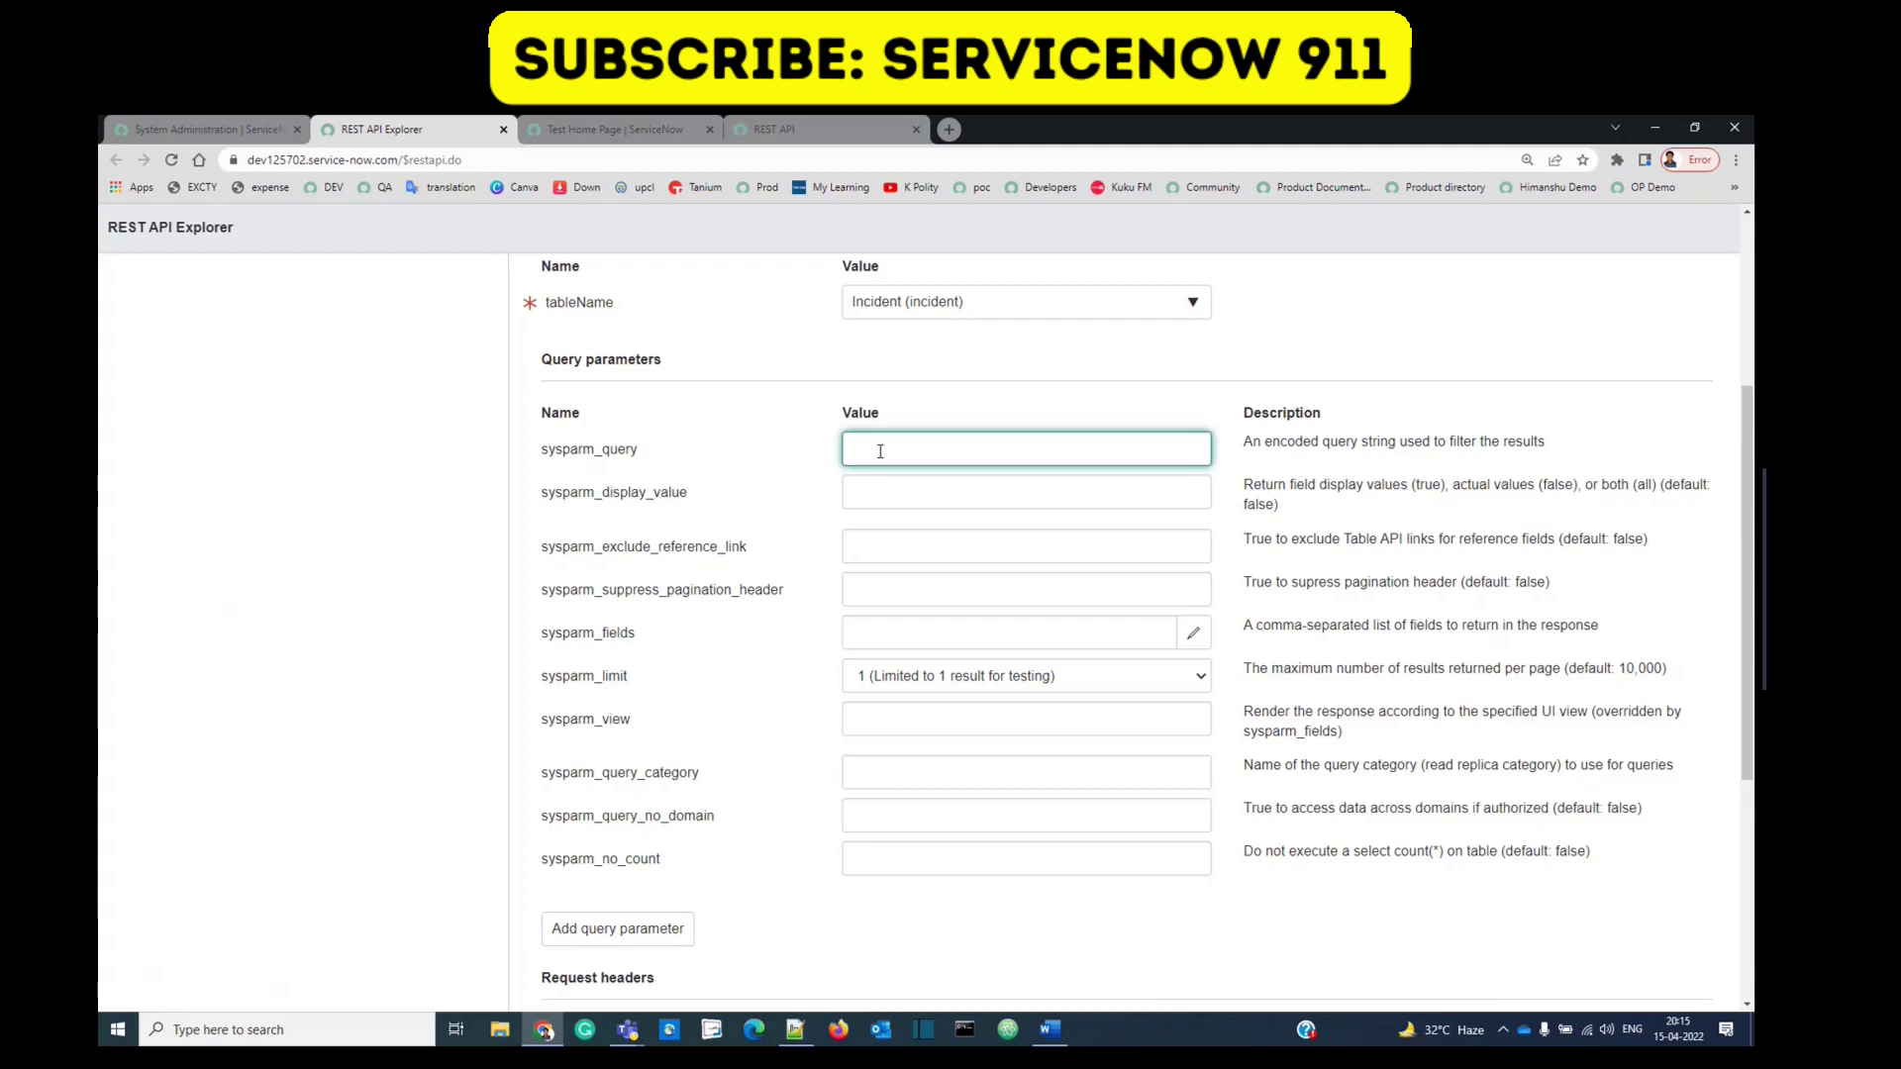
type("active=true")
left_click(793, 467)
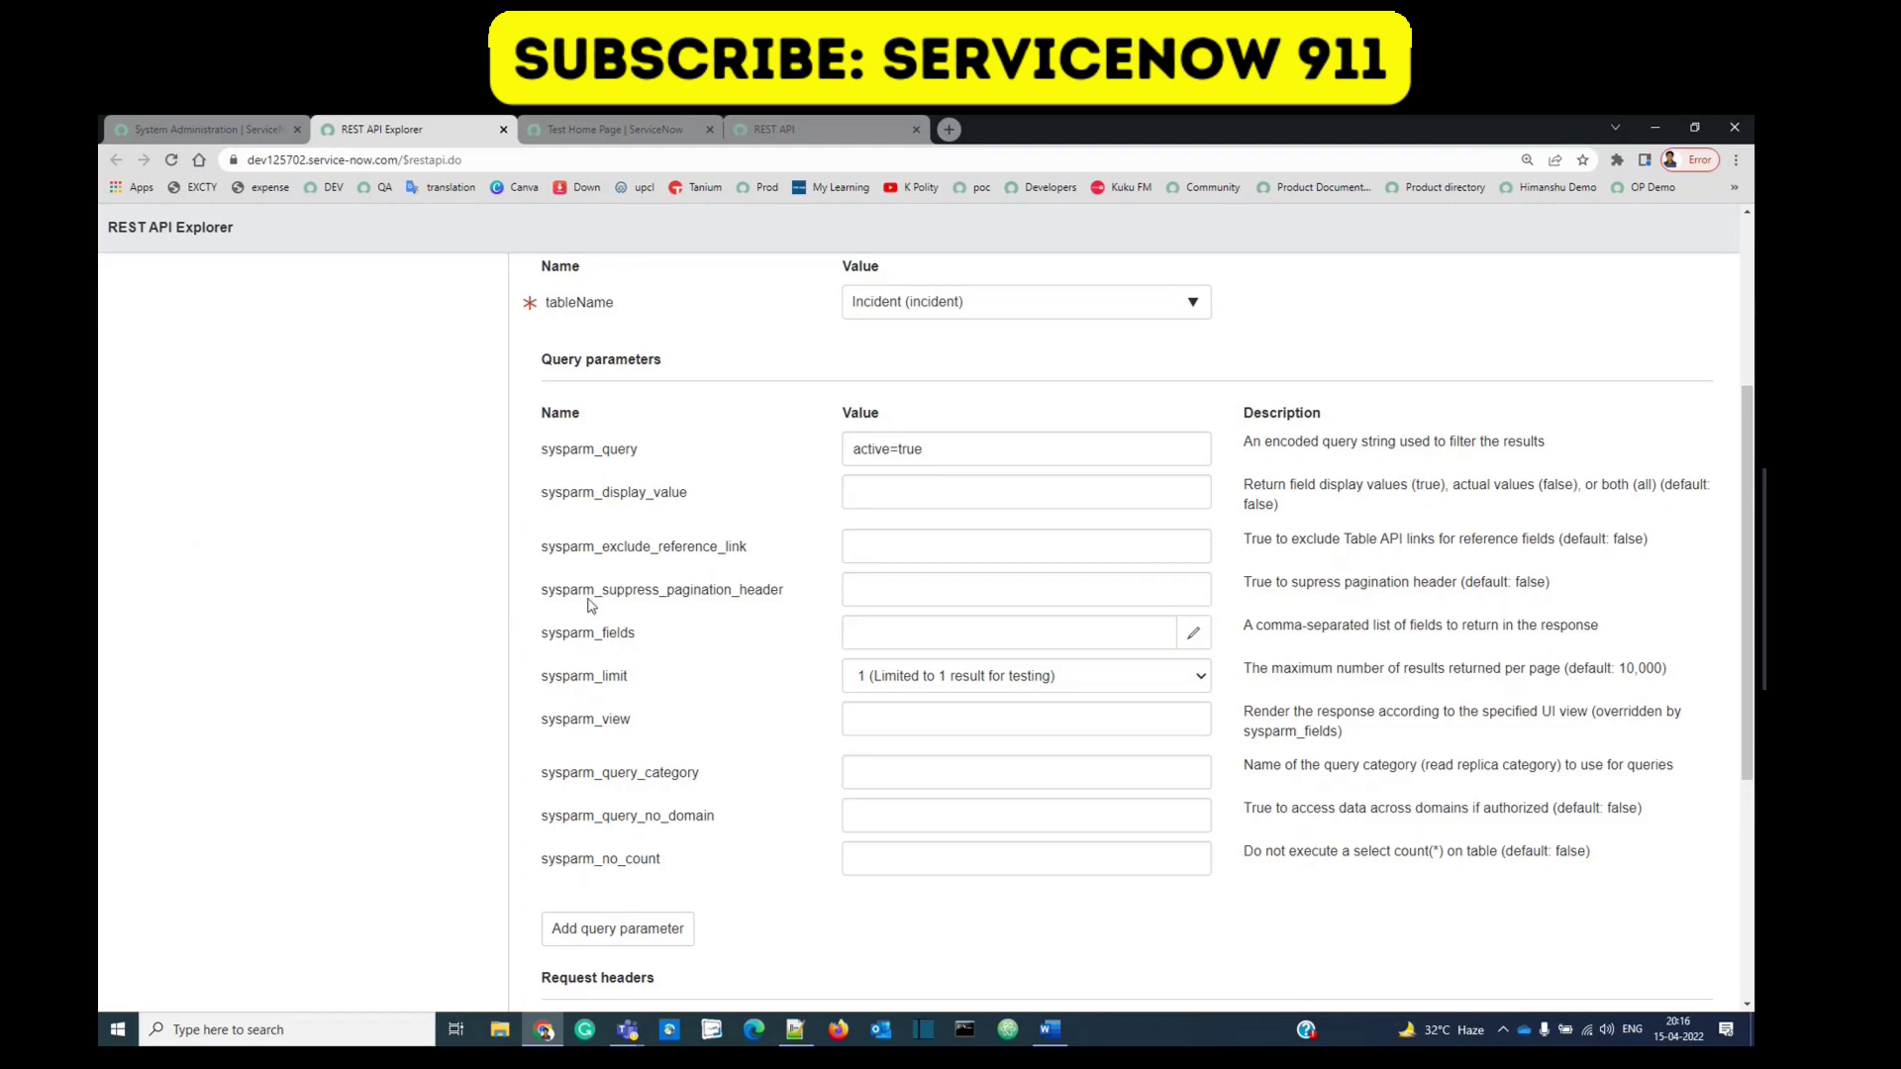
Step: Examine sysparm_limit, sysparm_fields, sysparm_offset and sysparm_query under the custom query parameters in the REST API product documentation
left_click(812, 136)
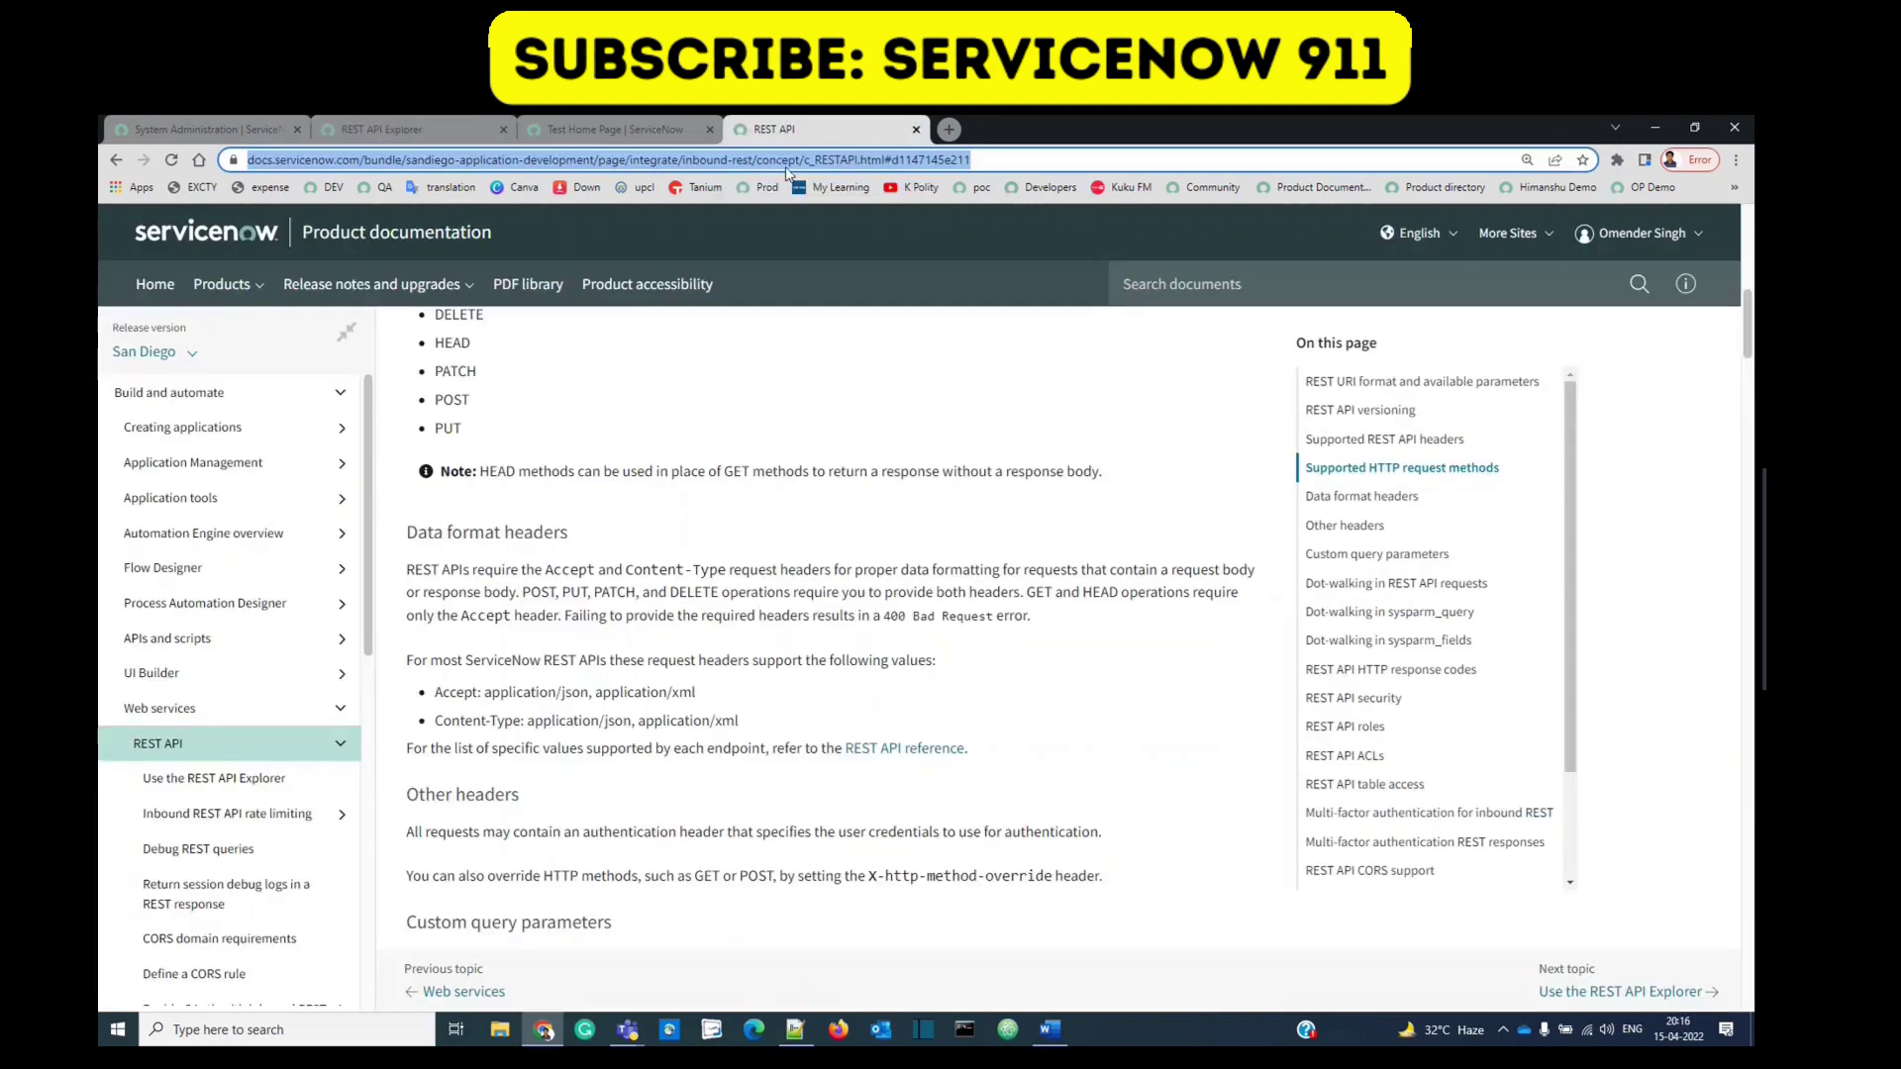
scroll(512, 697, "down", 5)
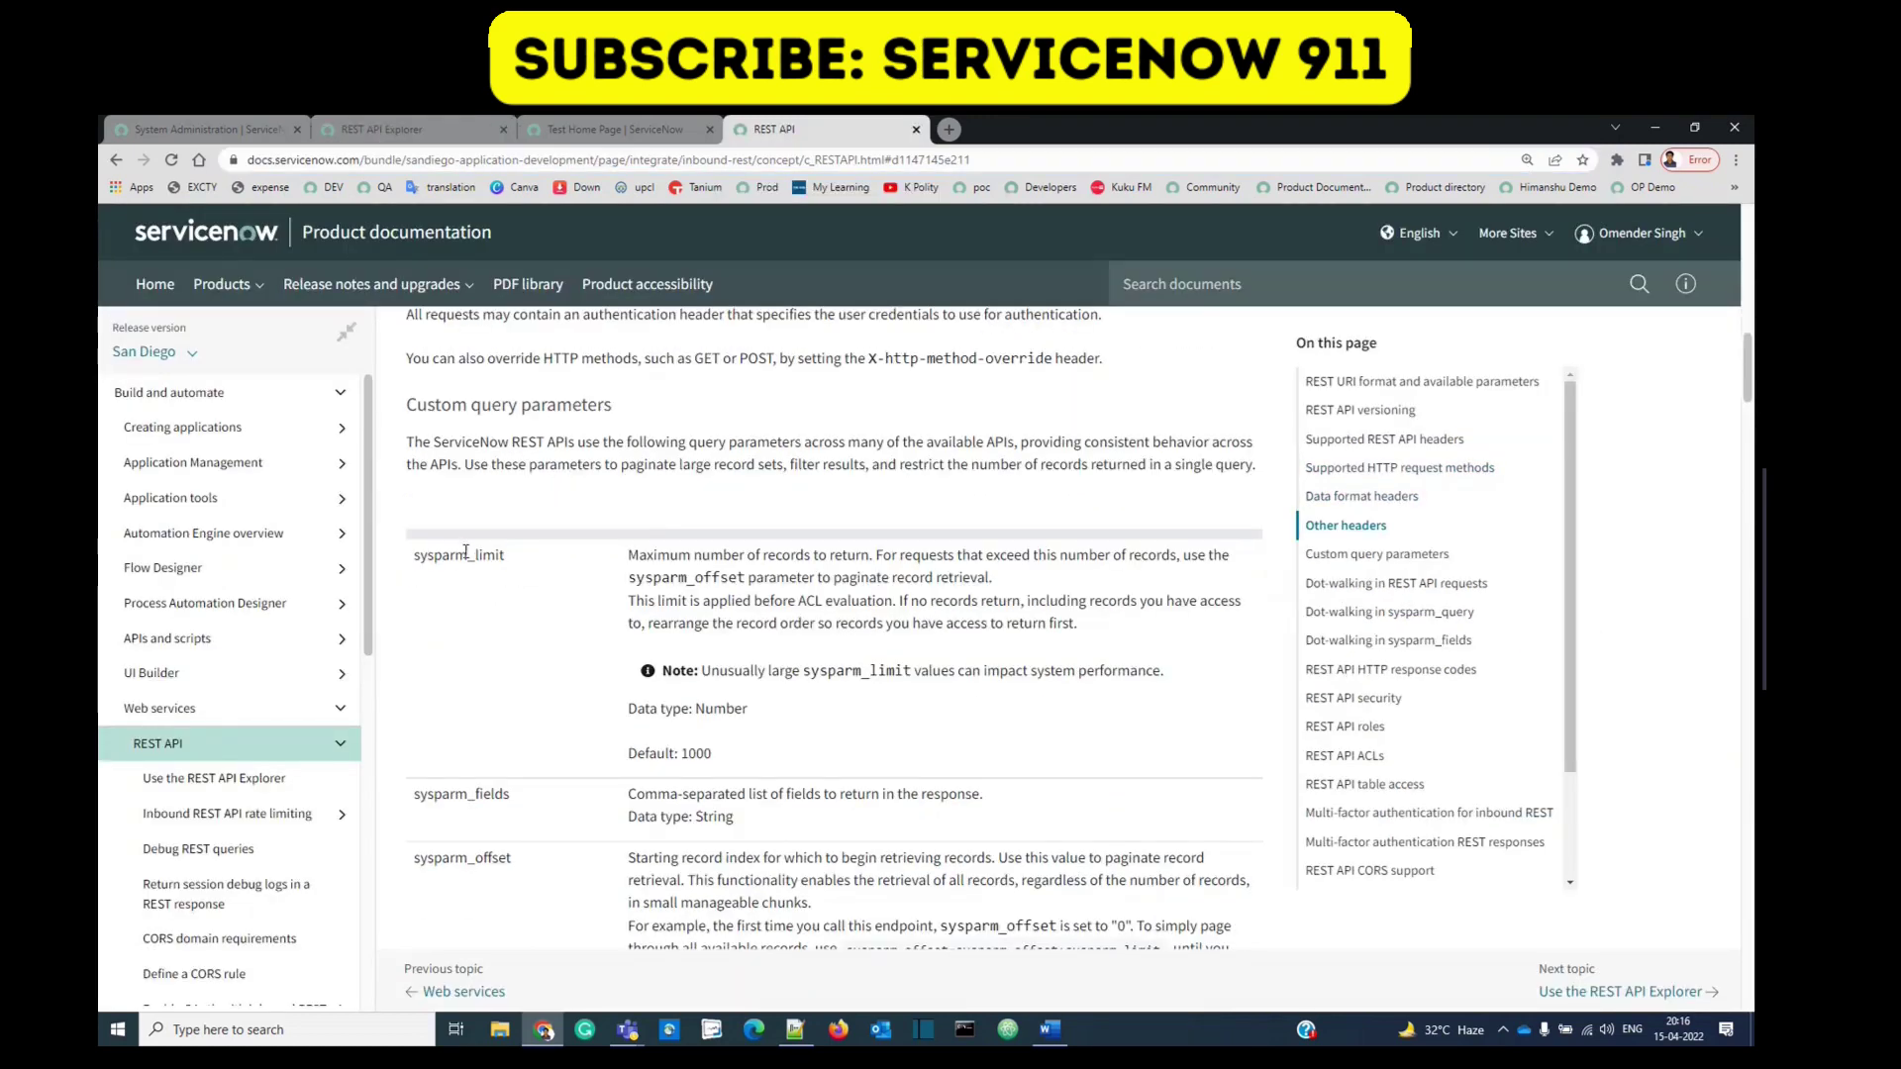
double_click(465, 554)
double_click(467, 796)
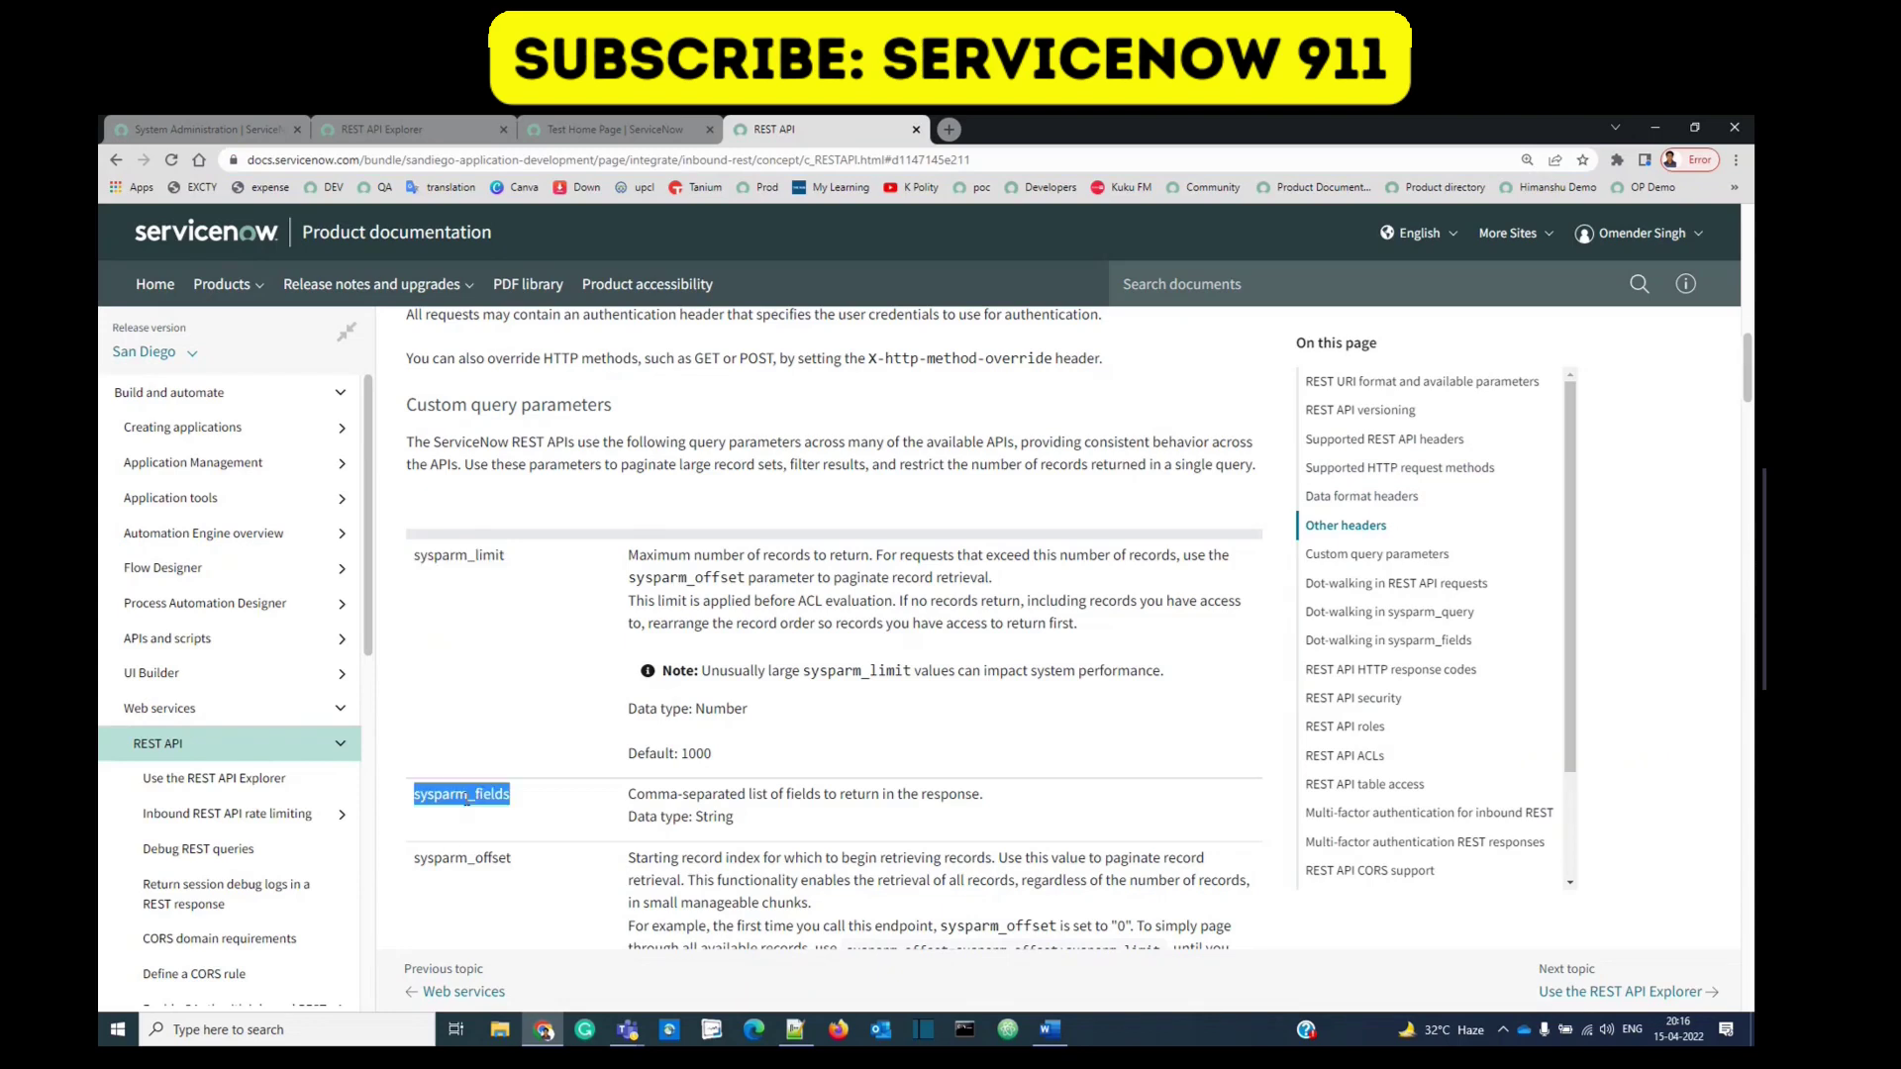
scroll(467, 798, "down", 3)
double_click(463, 598)
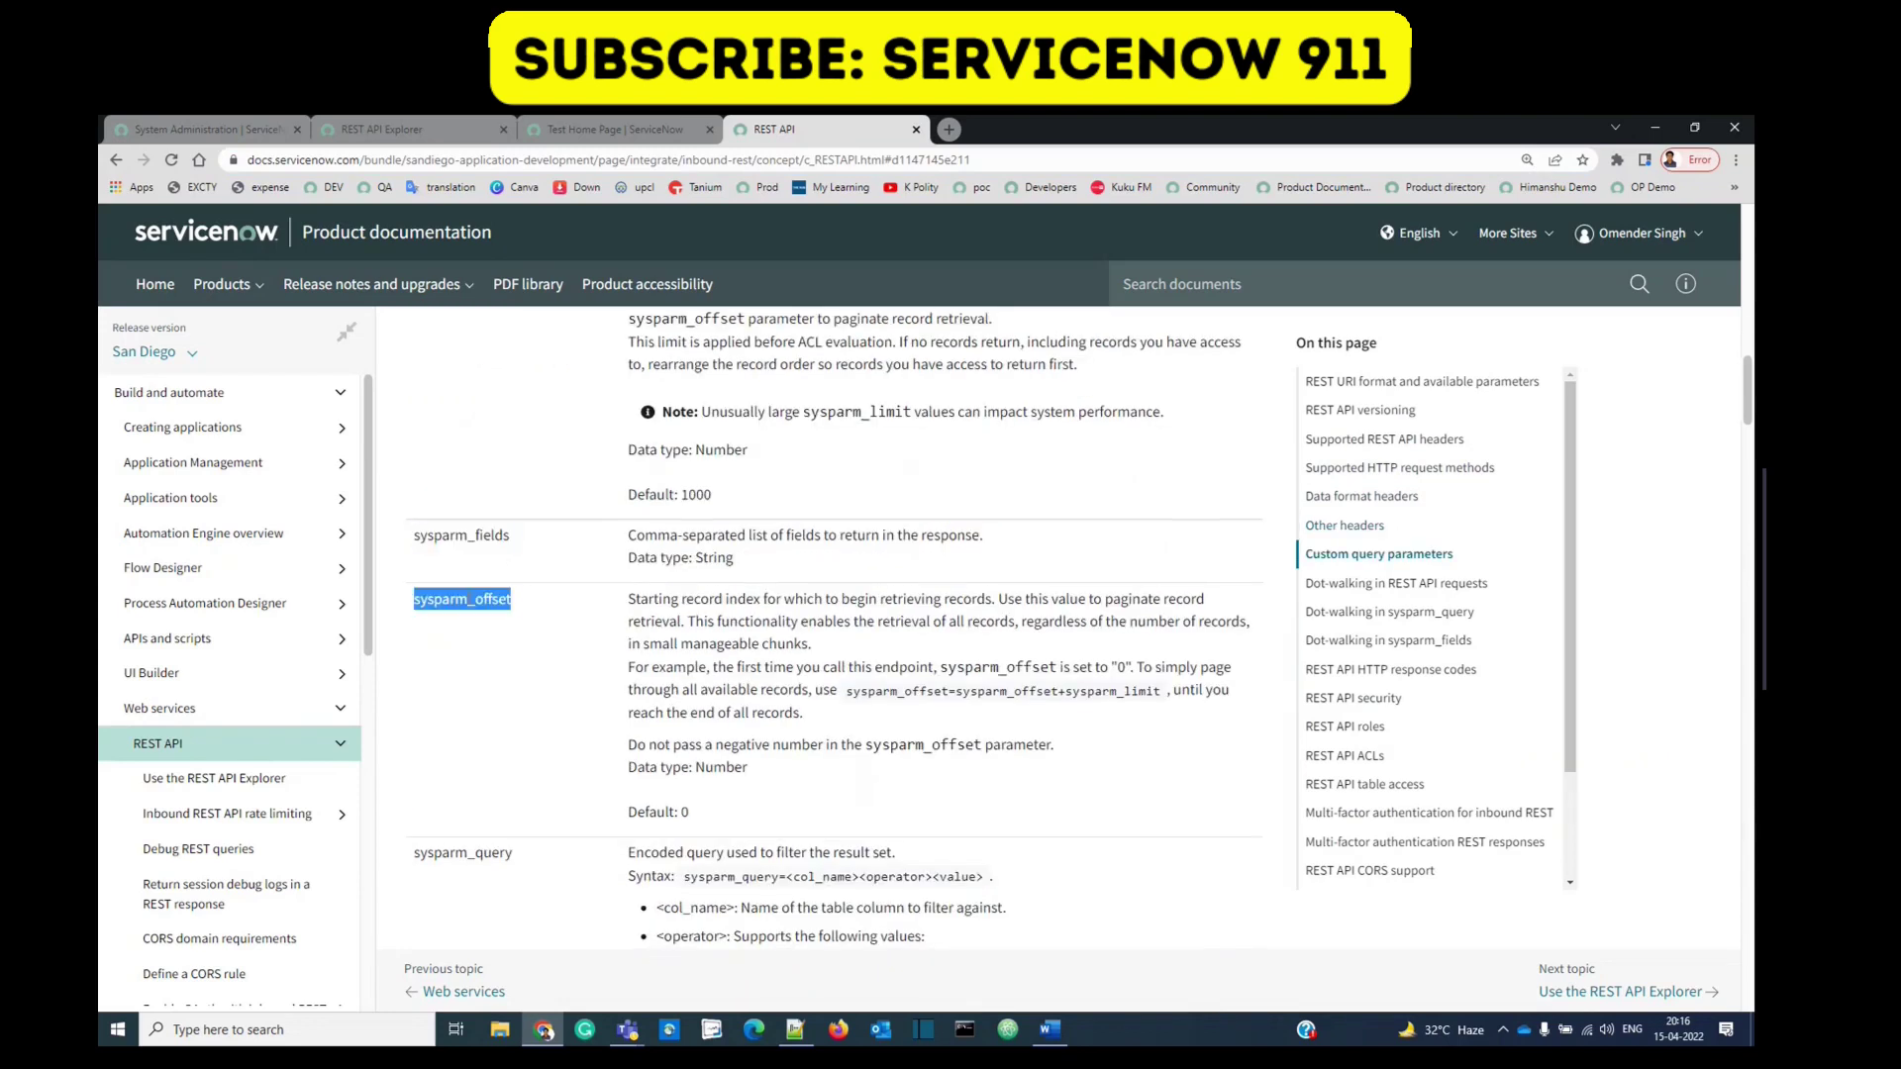
double_click(460, 853)
Step: Compare the explorer's query parameter list with the documentation's sysparm_query operators, sorting syntax and examples
key("ctrl+2")
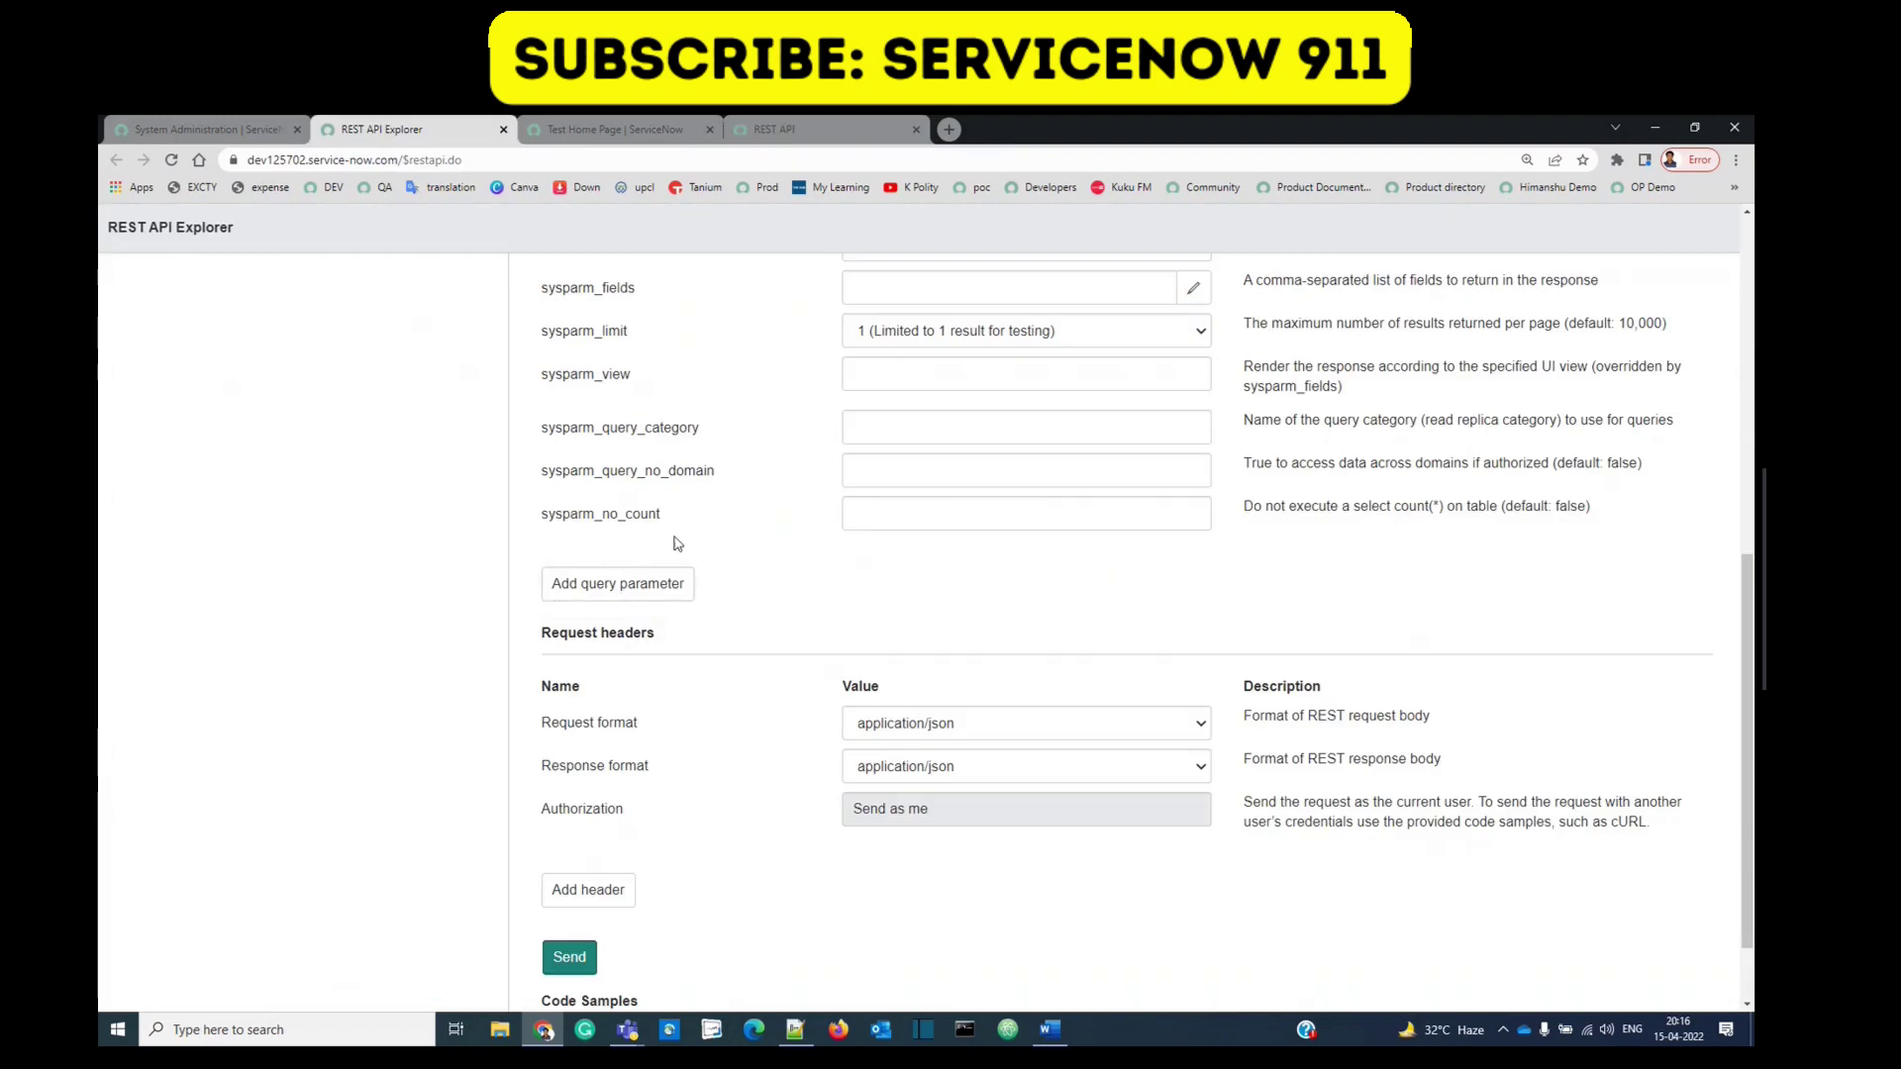
scroll(677, 543, "up", 2)
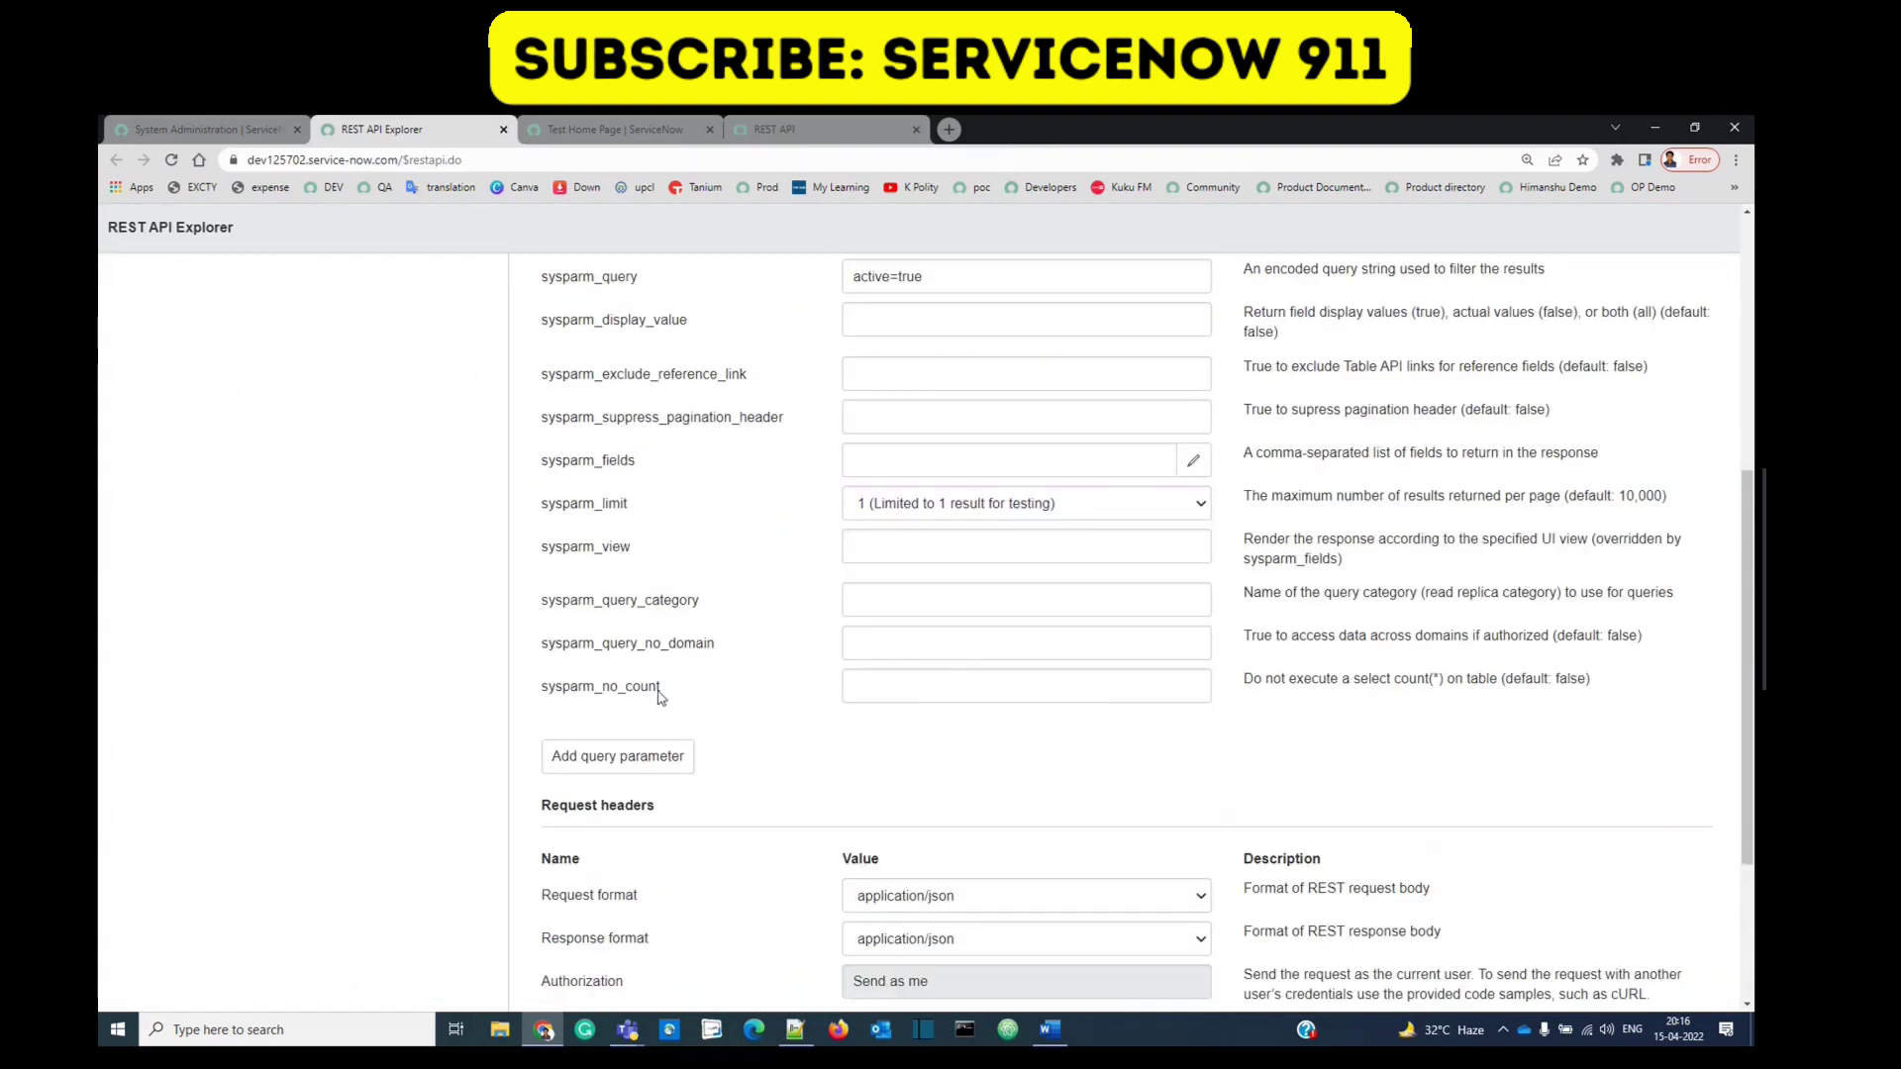
left_click(782, 129)
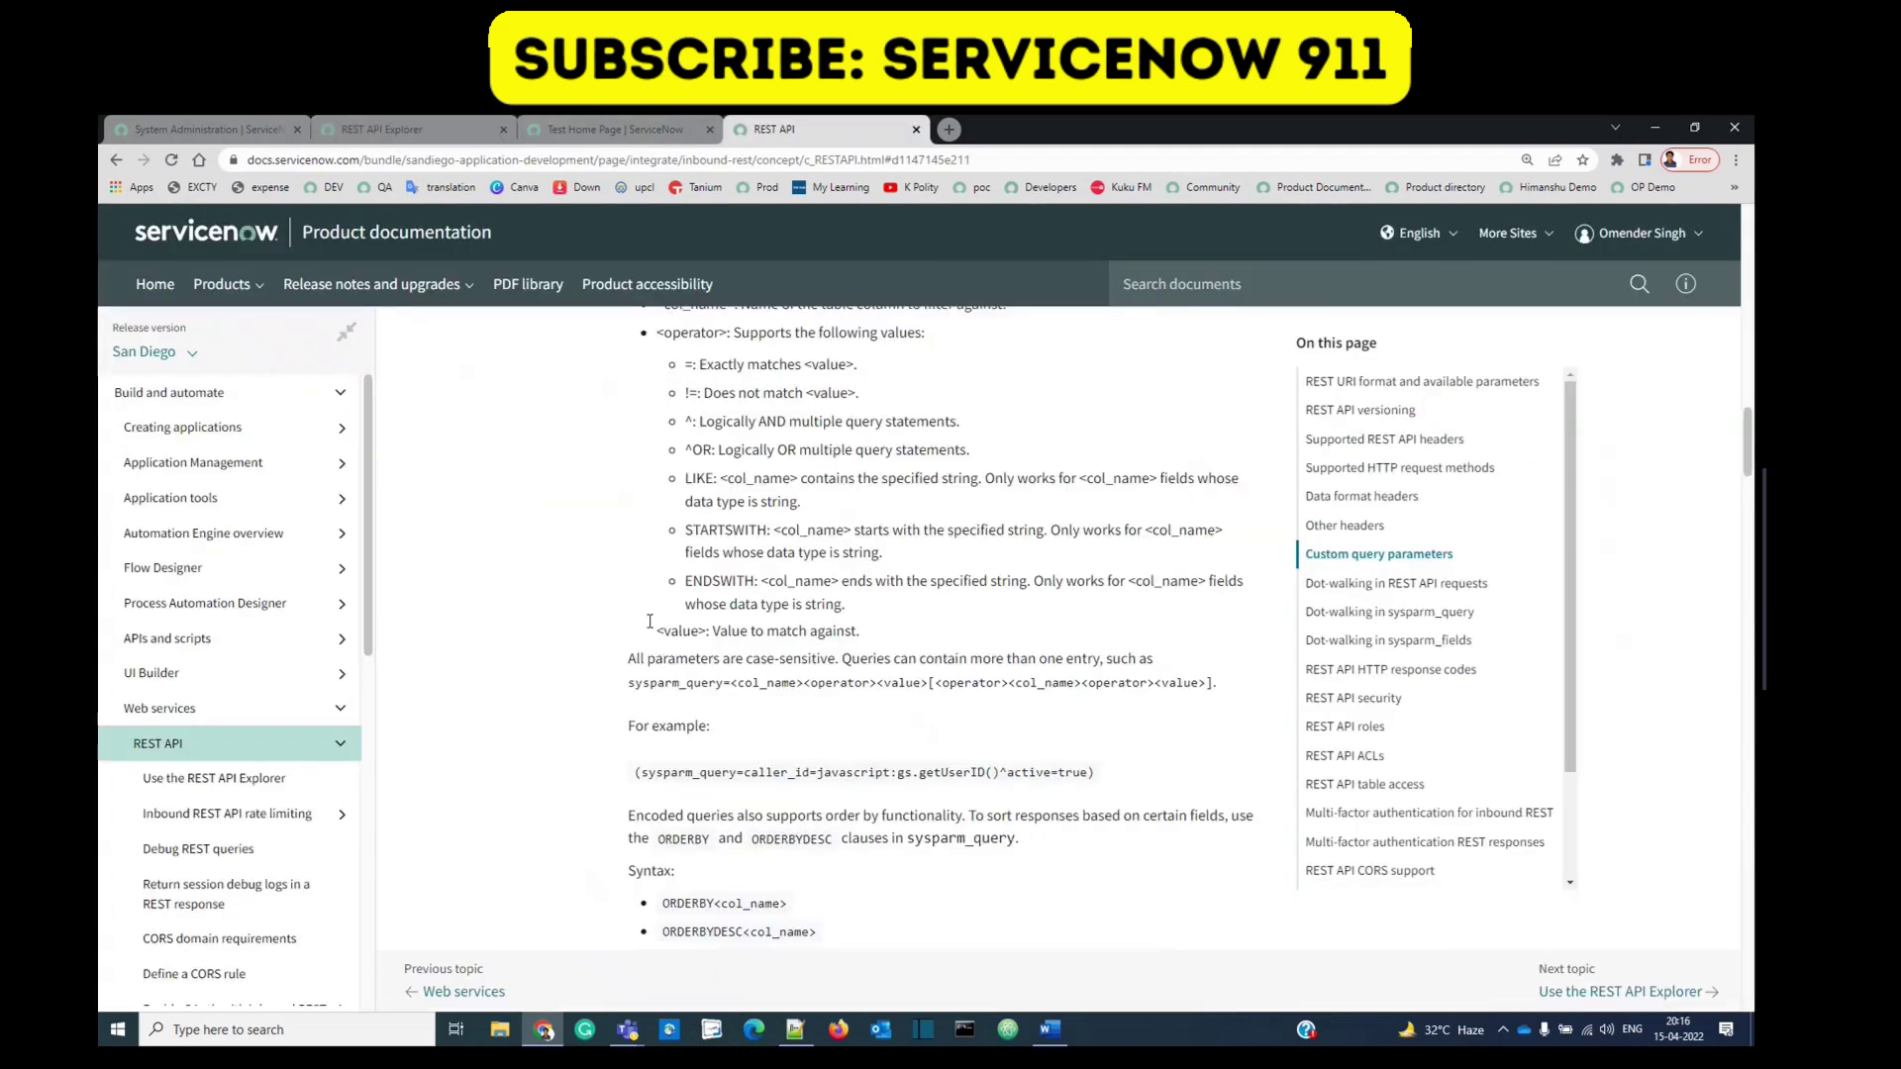
scroll(662, 700, "down", 4)
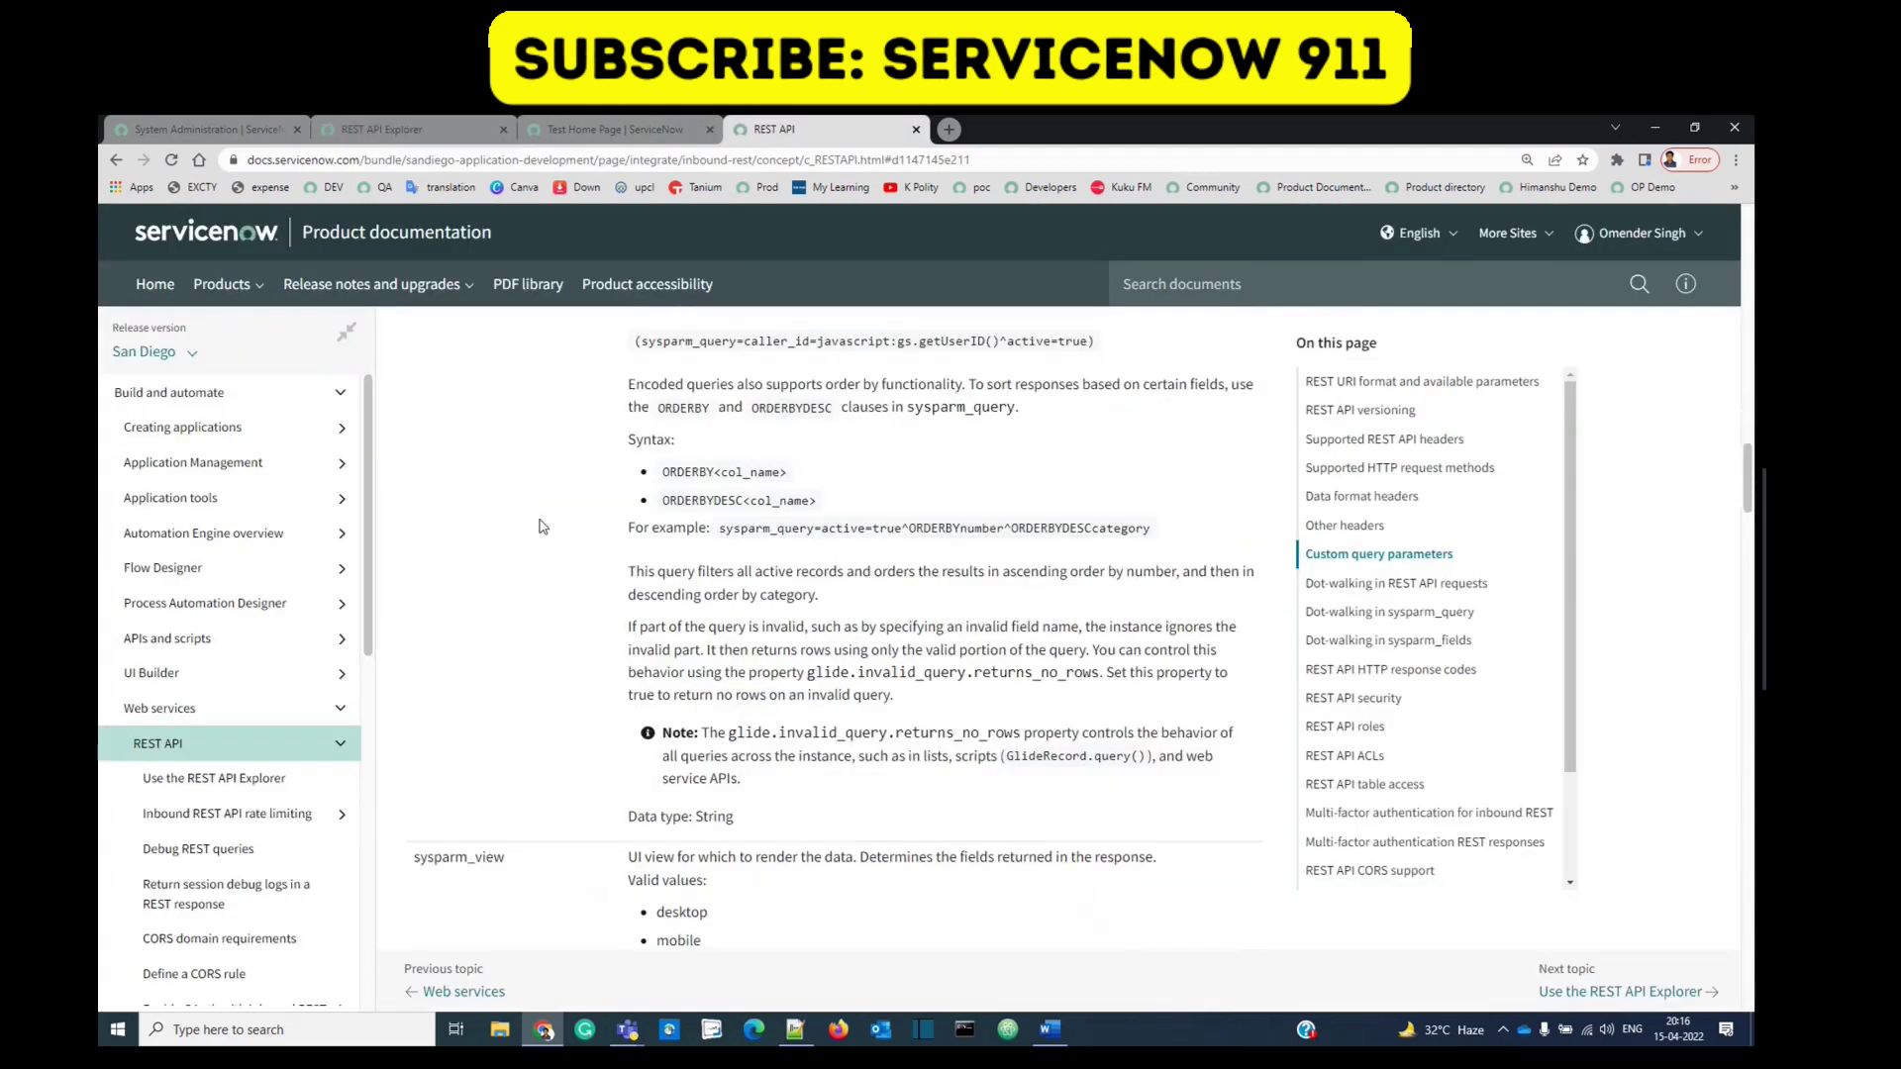
Step: Return to the REST API Explorer and examine the request headers, including the request and response formats and their descriptions
left_click(386, 130)
scroll(465, 693, "down", 2)
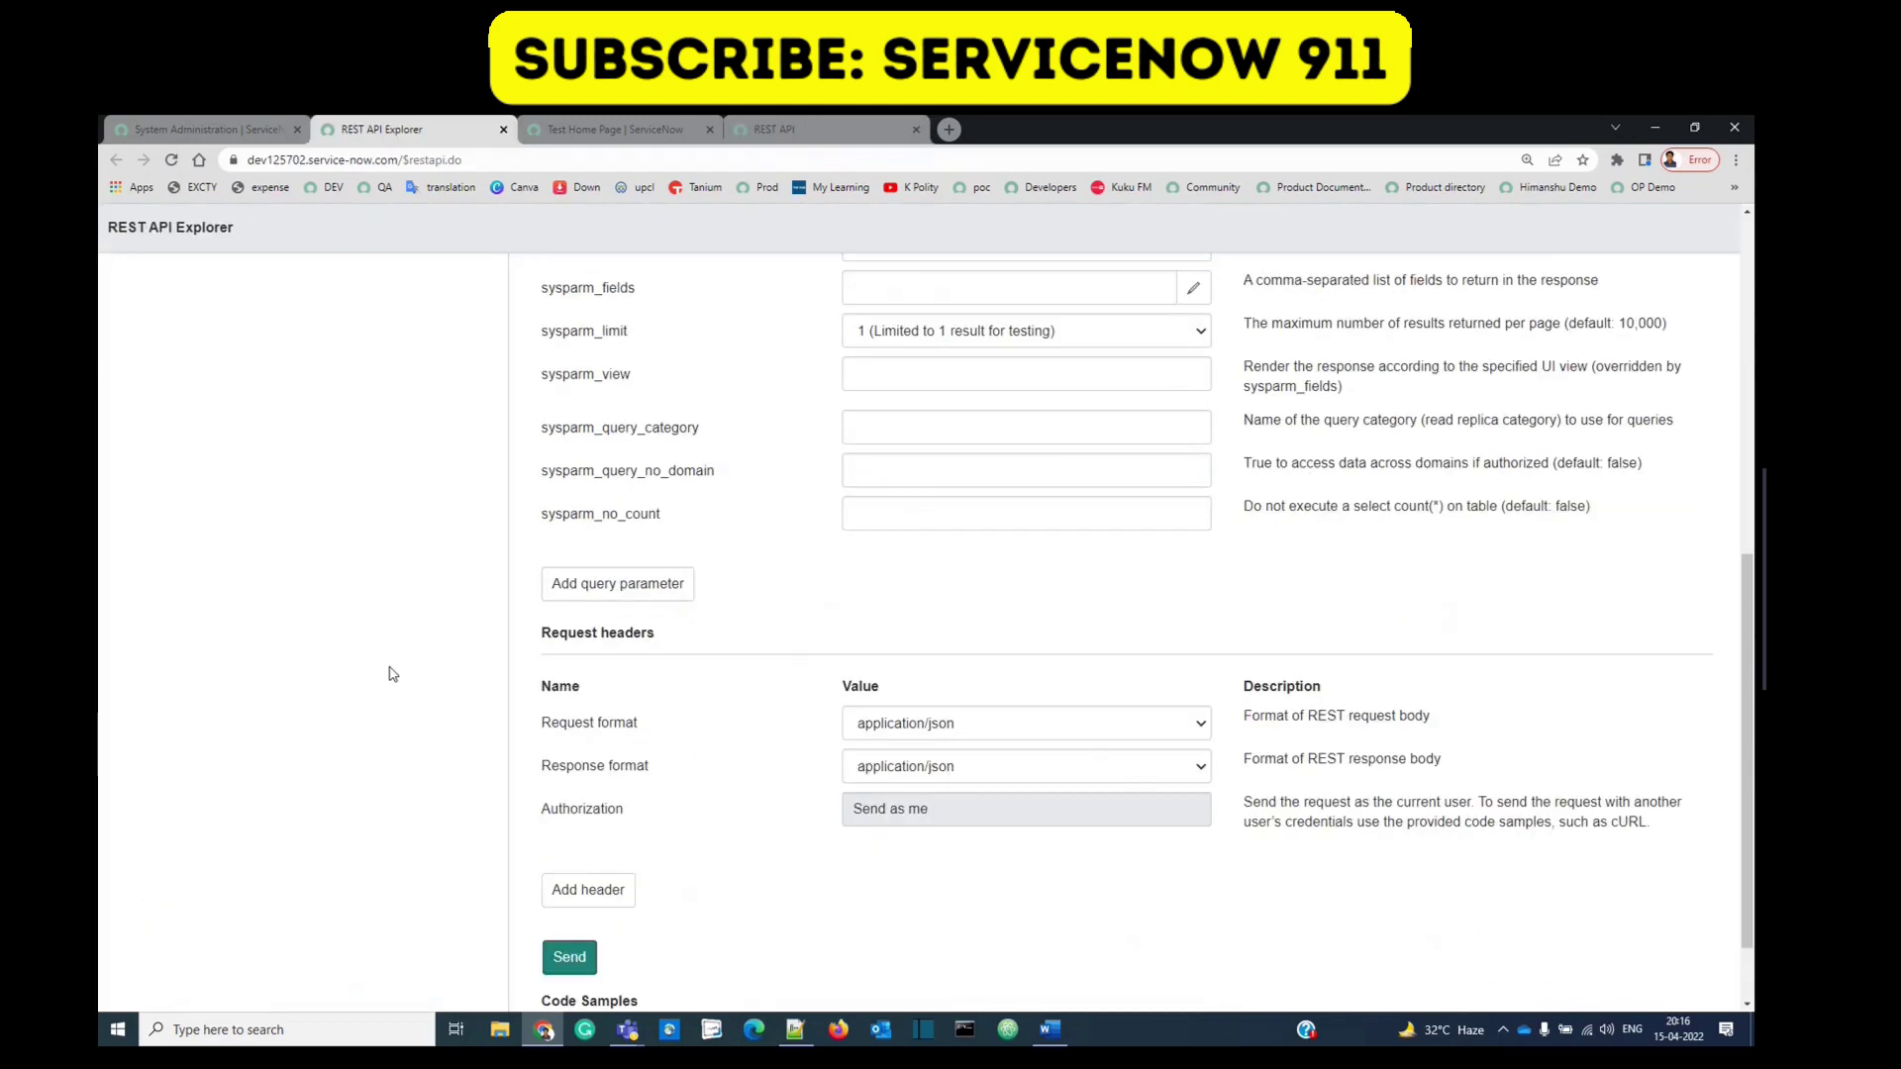
scroll(393, 675, "down", 1)
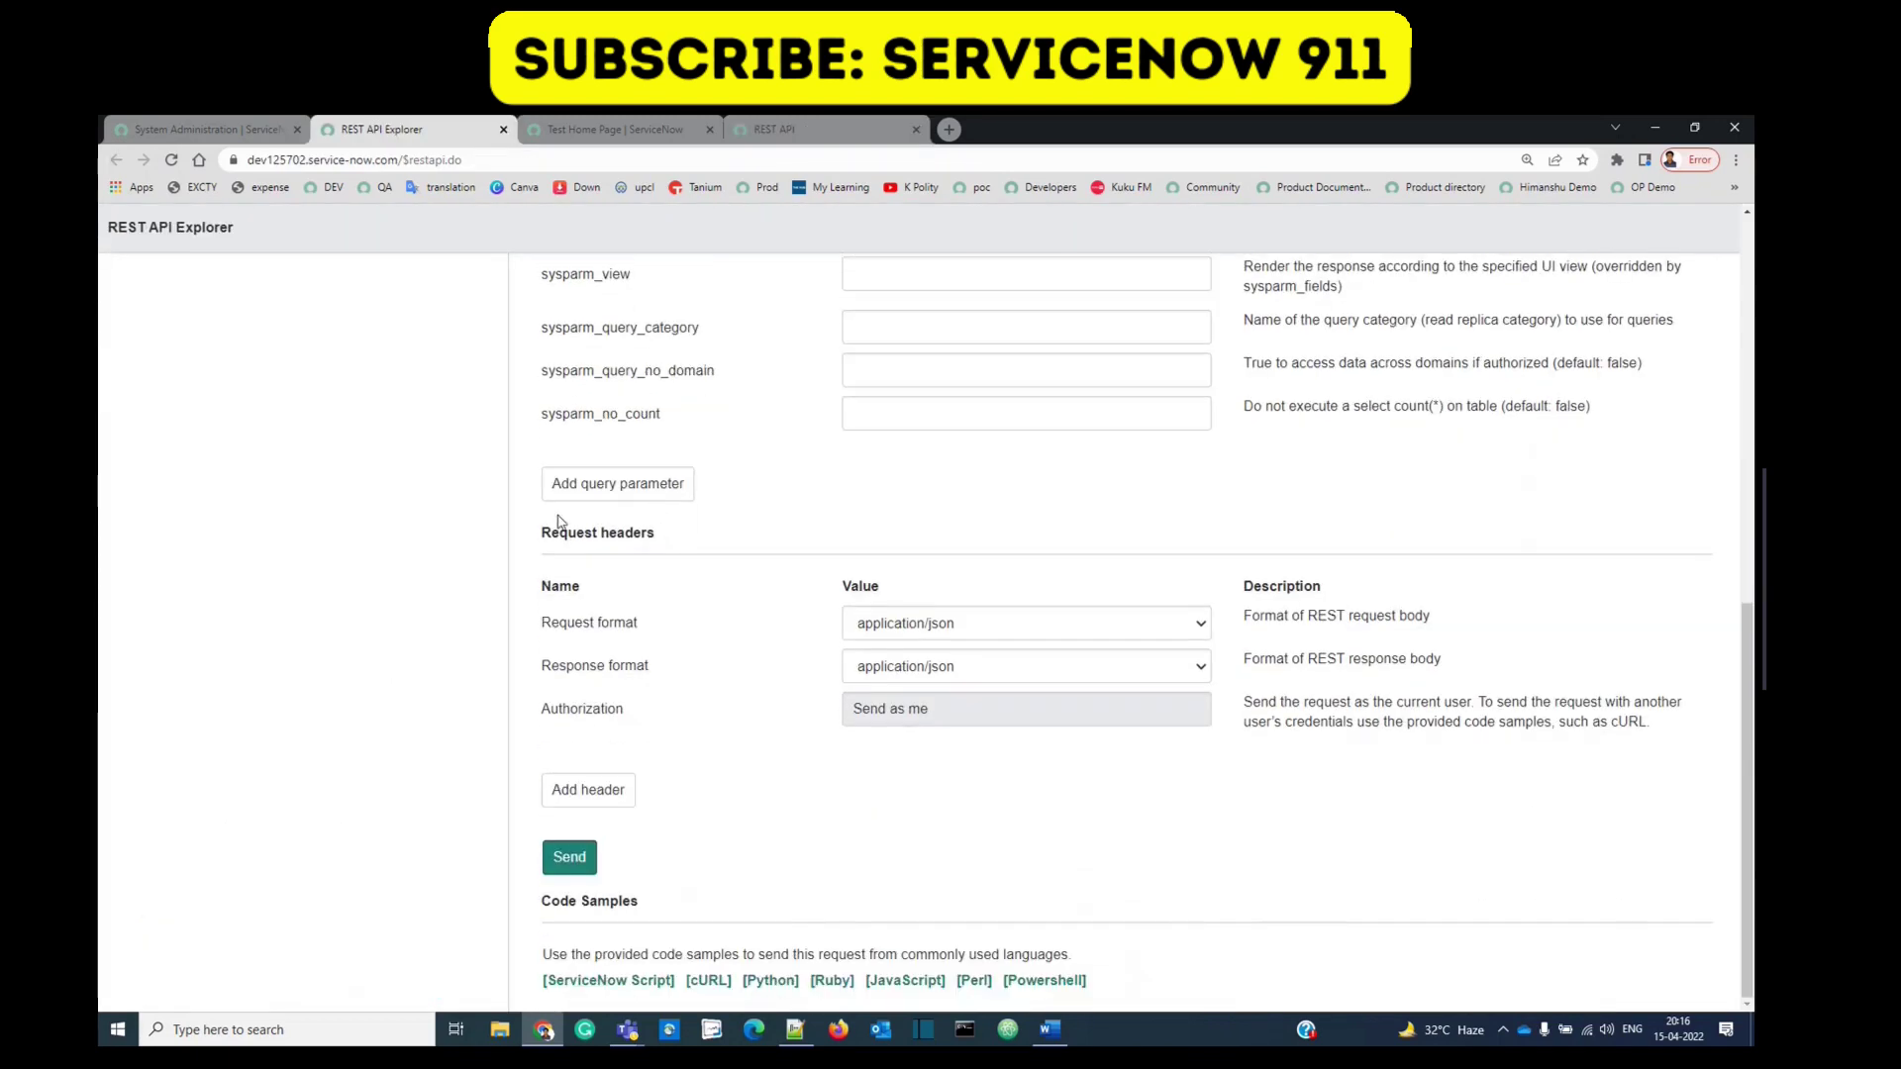
left_click_drag(541, 539, 653, 551)
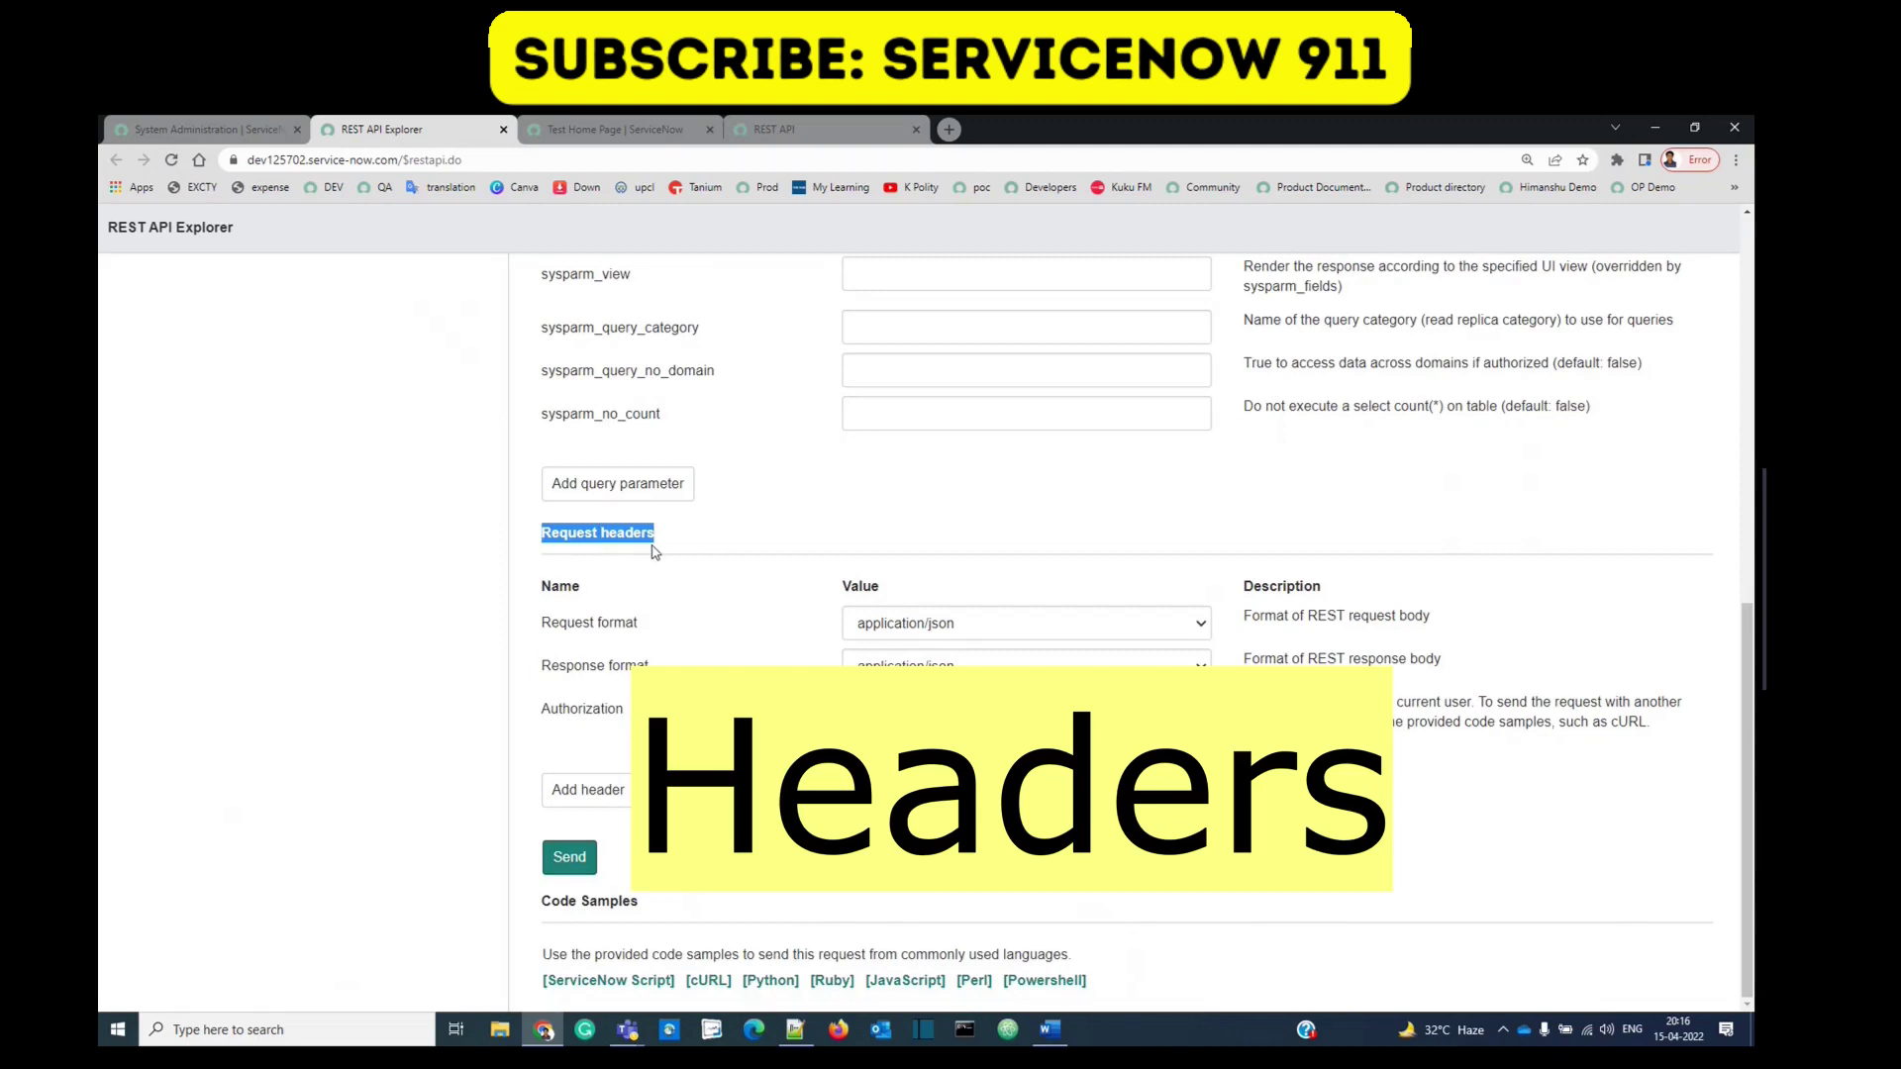
left_click_drag(533, 634, 743, 682)
left_click(743, 681)
left_click_drag(643, 623, 552, 623)
left_click_drag(650, 666, 548, 666)
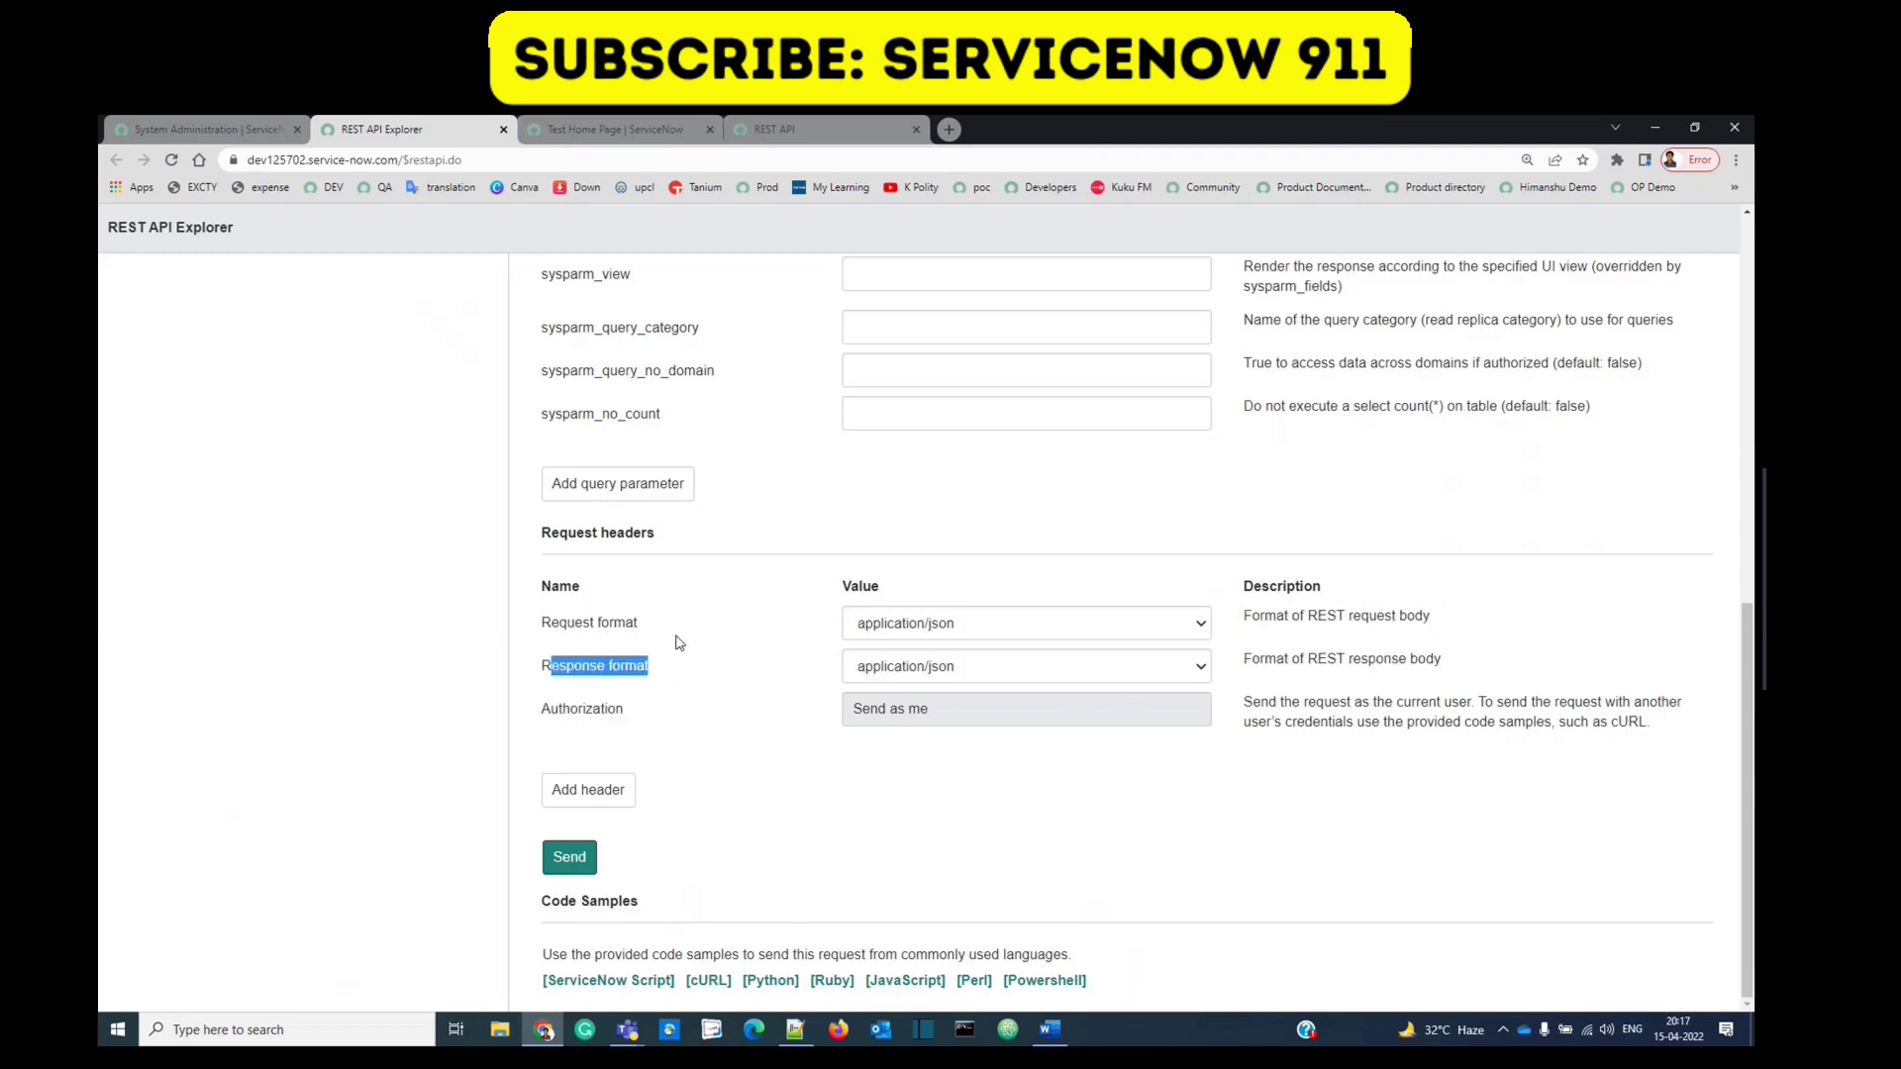
left_click(746, 664)
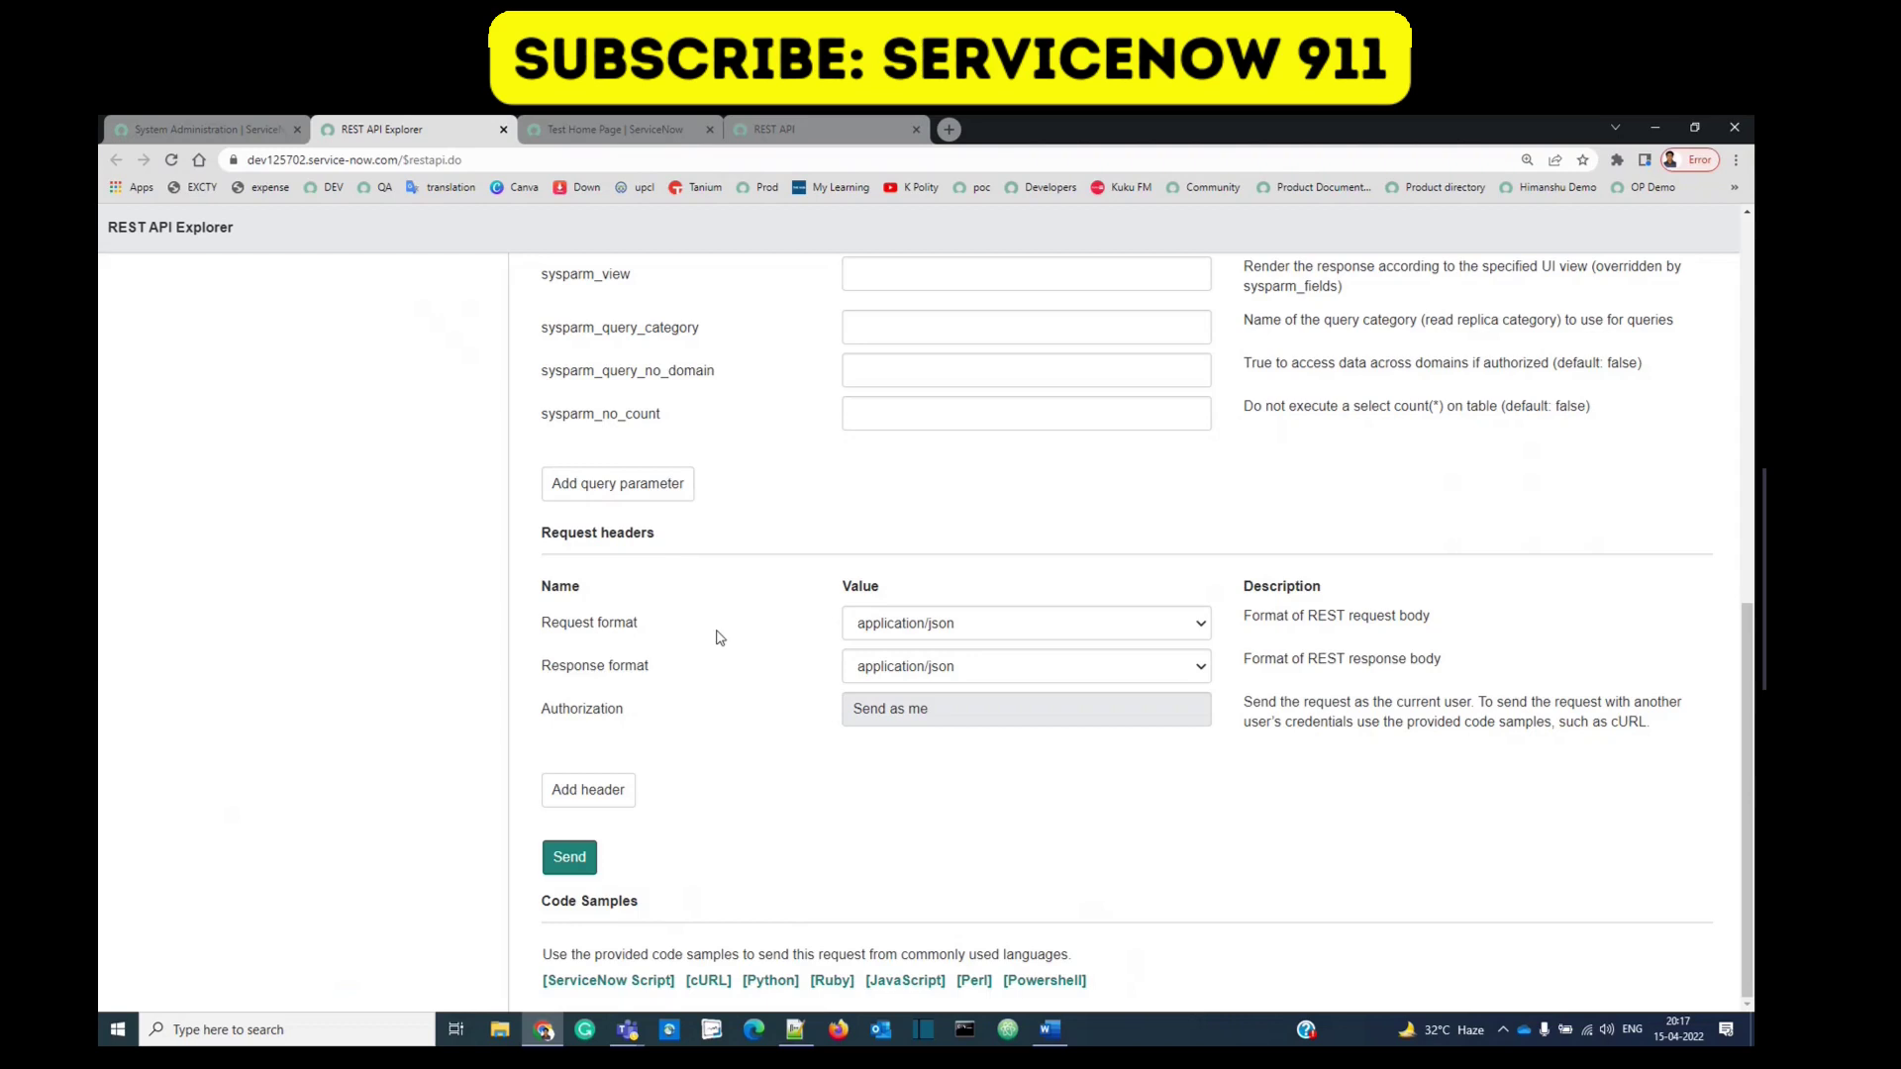
left_click_drag(1260, 622, 1380, 663)
left_click(1307, 677)
triple_click(1250, 670)
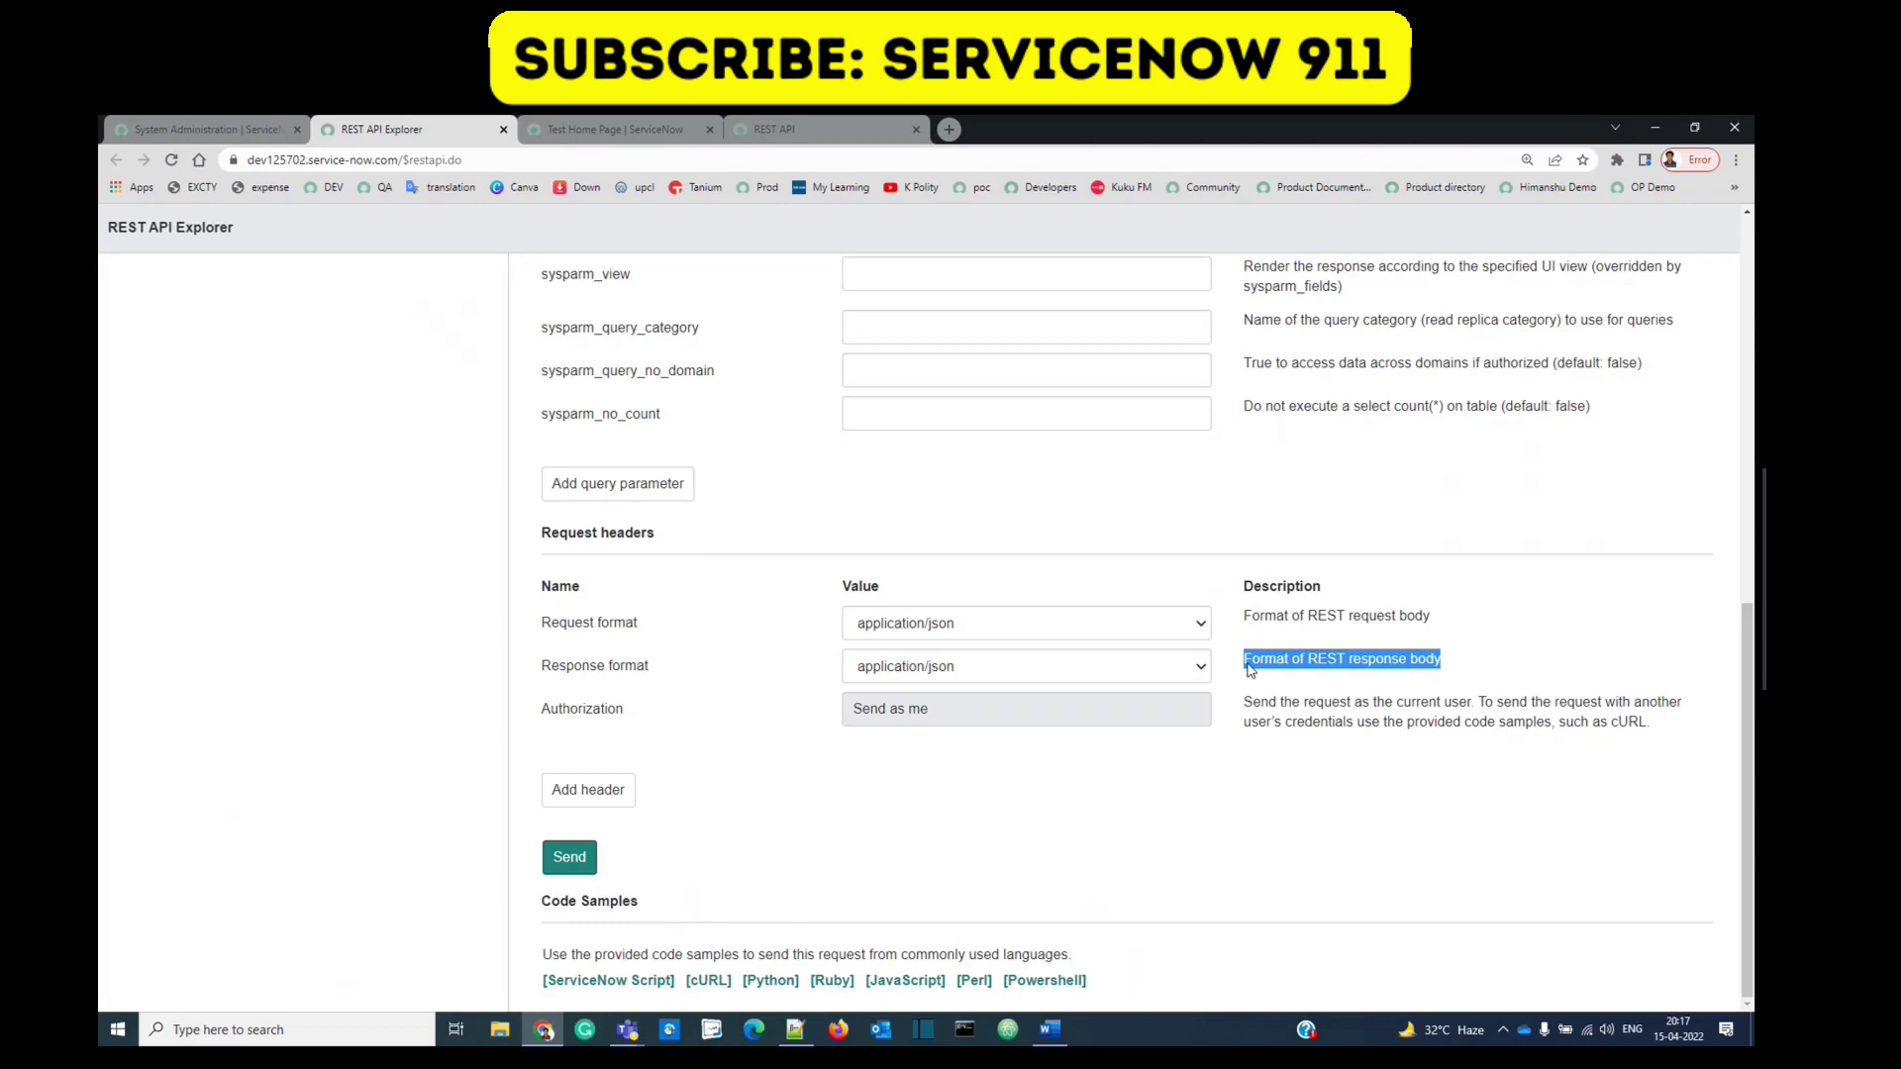
left_click(1250, 670)
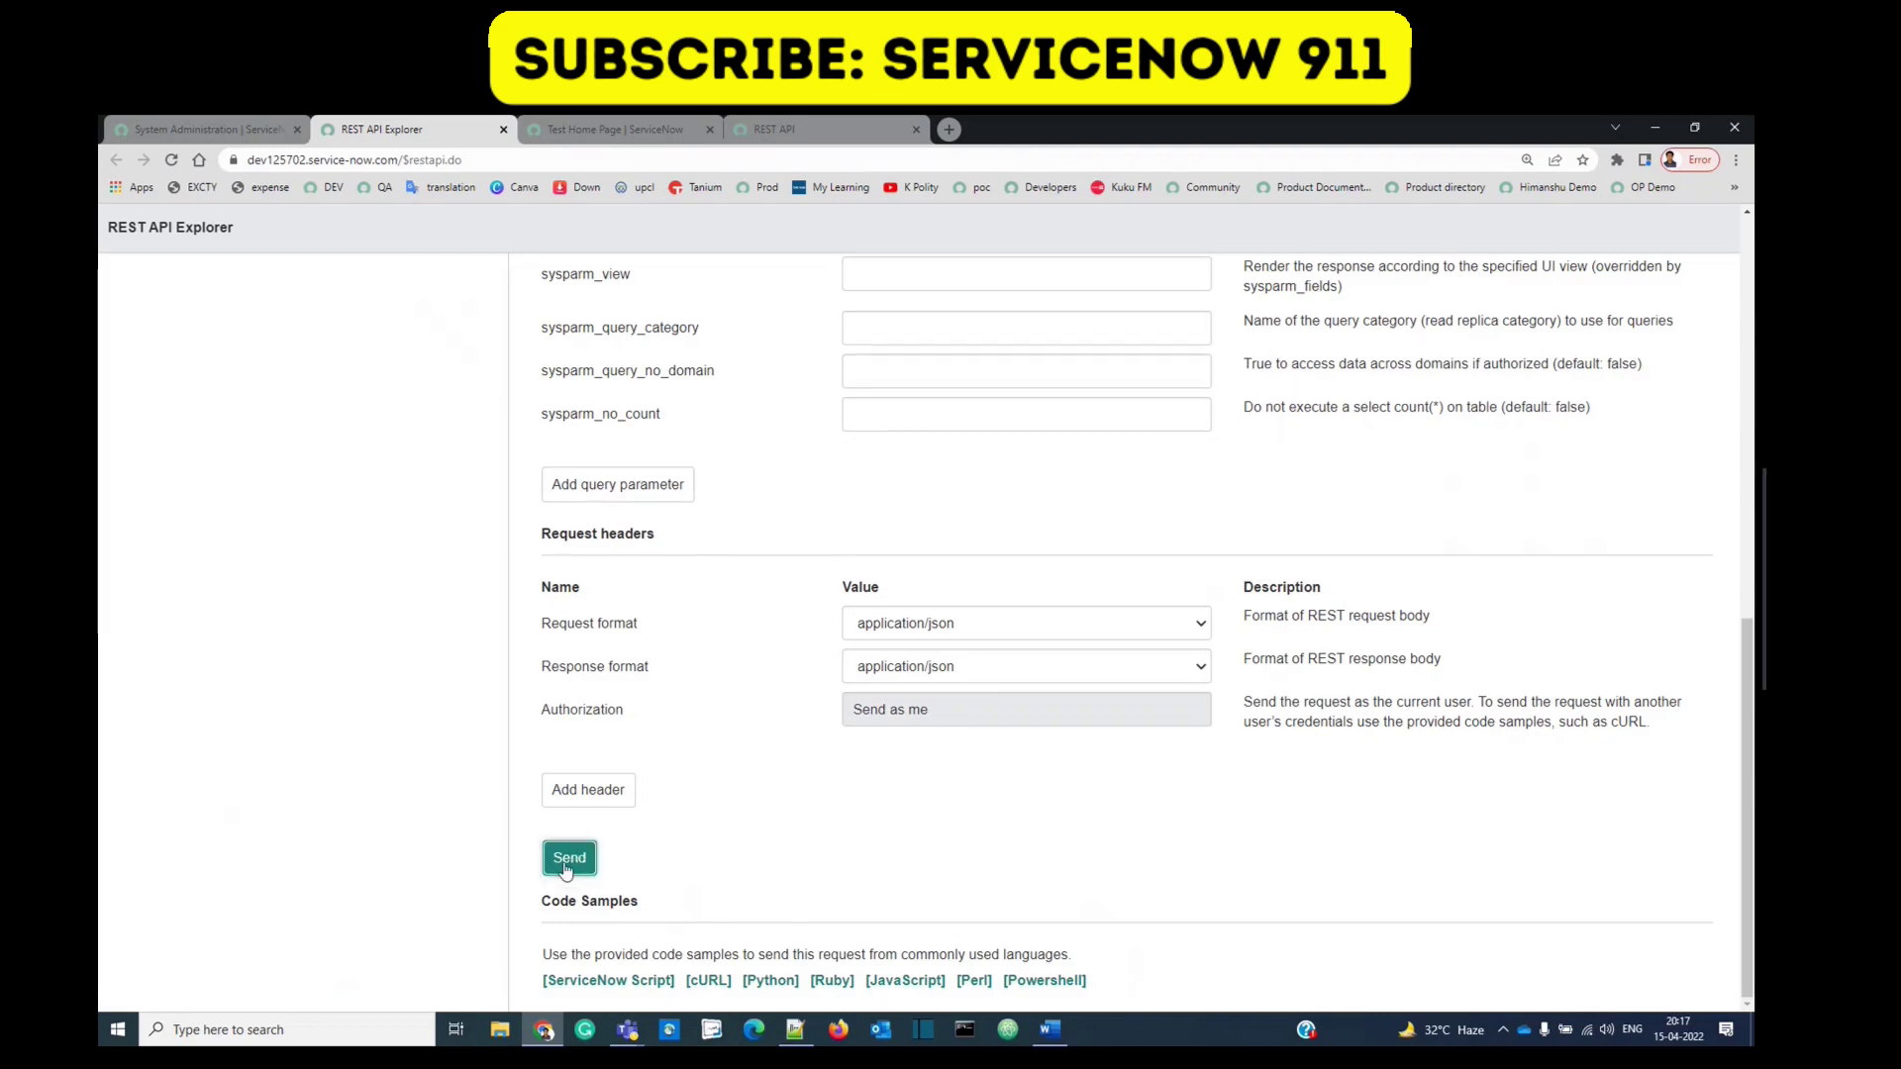
Step: Send the incident GET request and review its request headers and the response status code
left_click(567, 857)
scroll(781, 793, "down", 3)
scroll(781, 793, "down", 5)
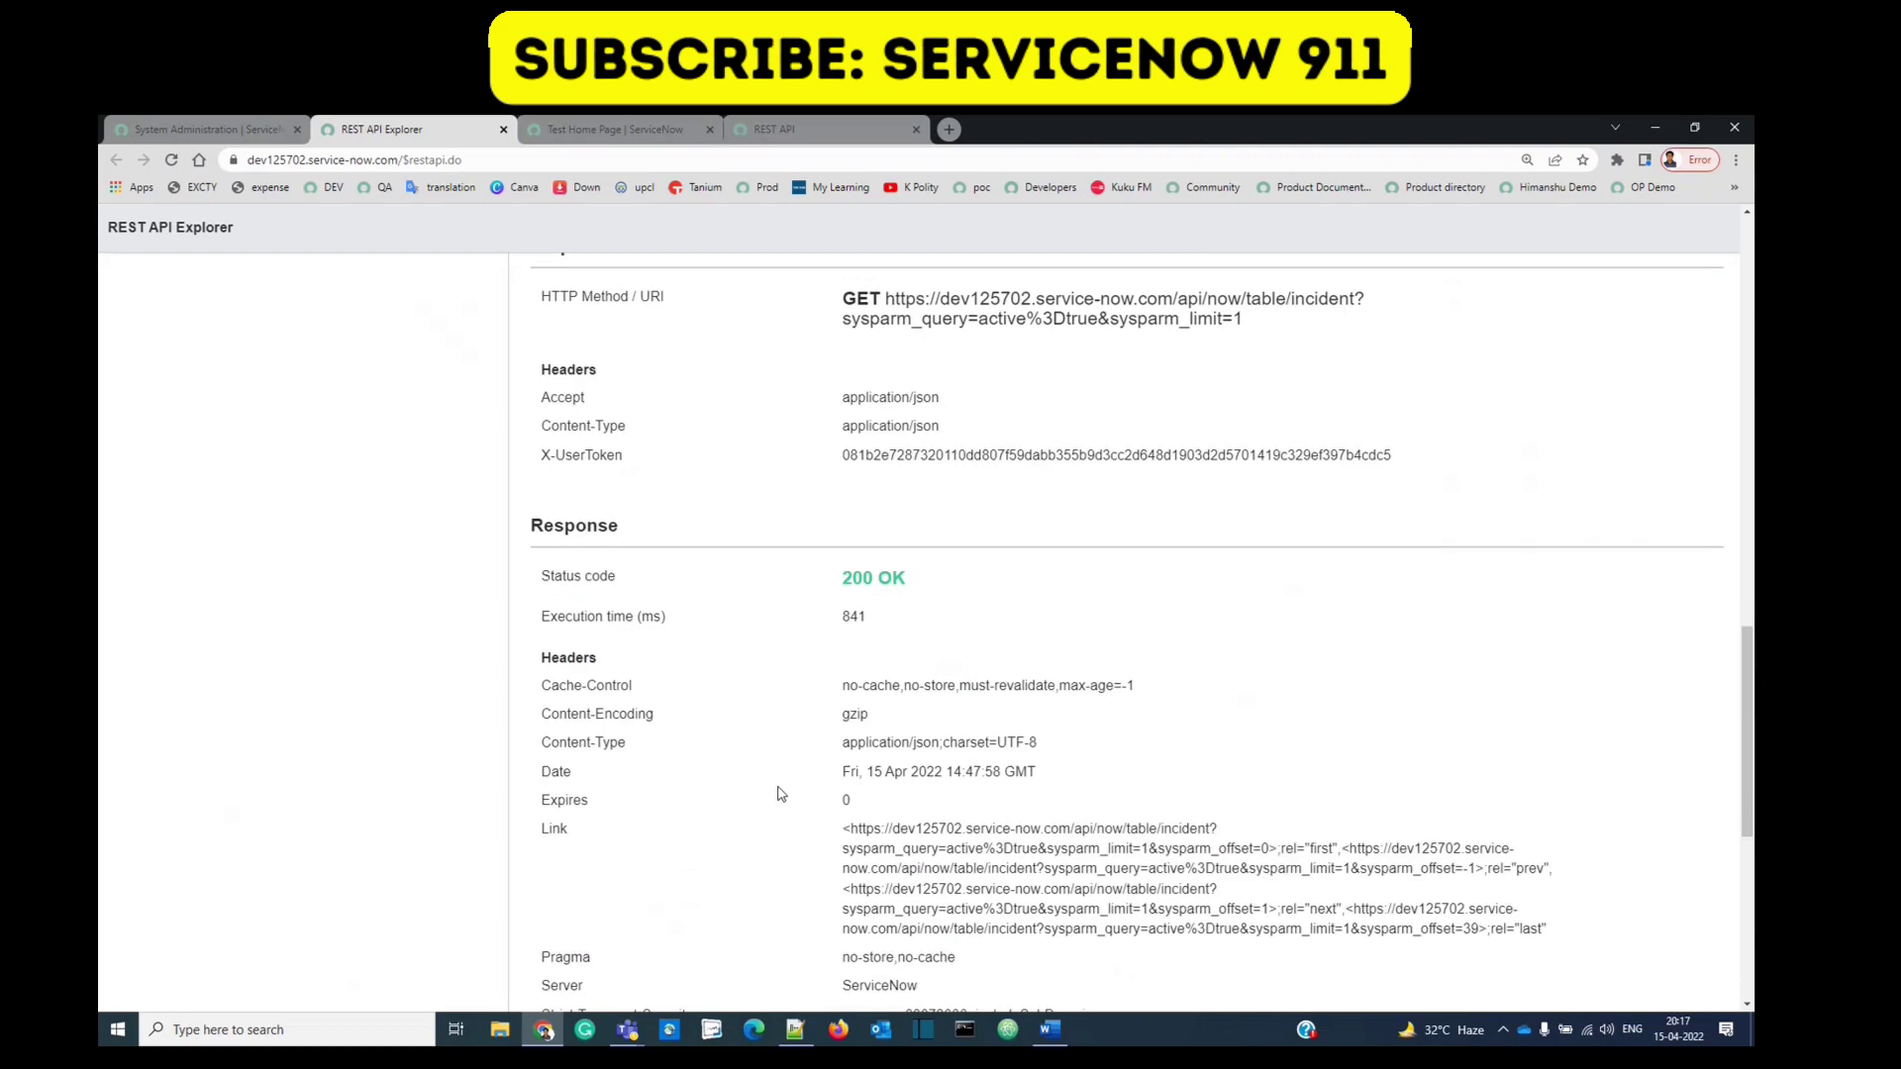
scroll(558, 713, "up", 2)
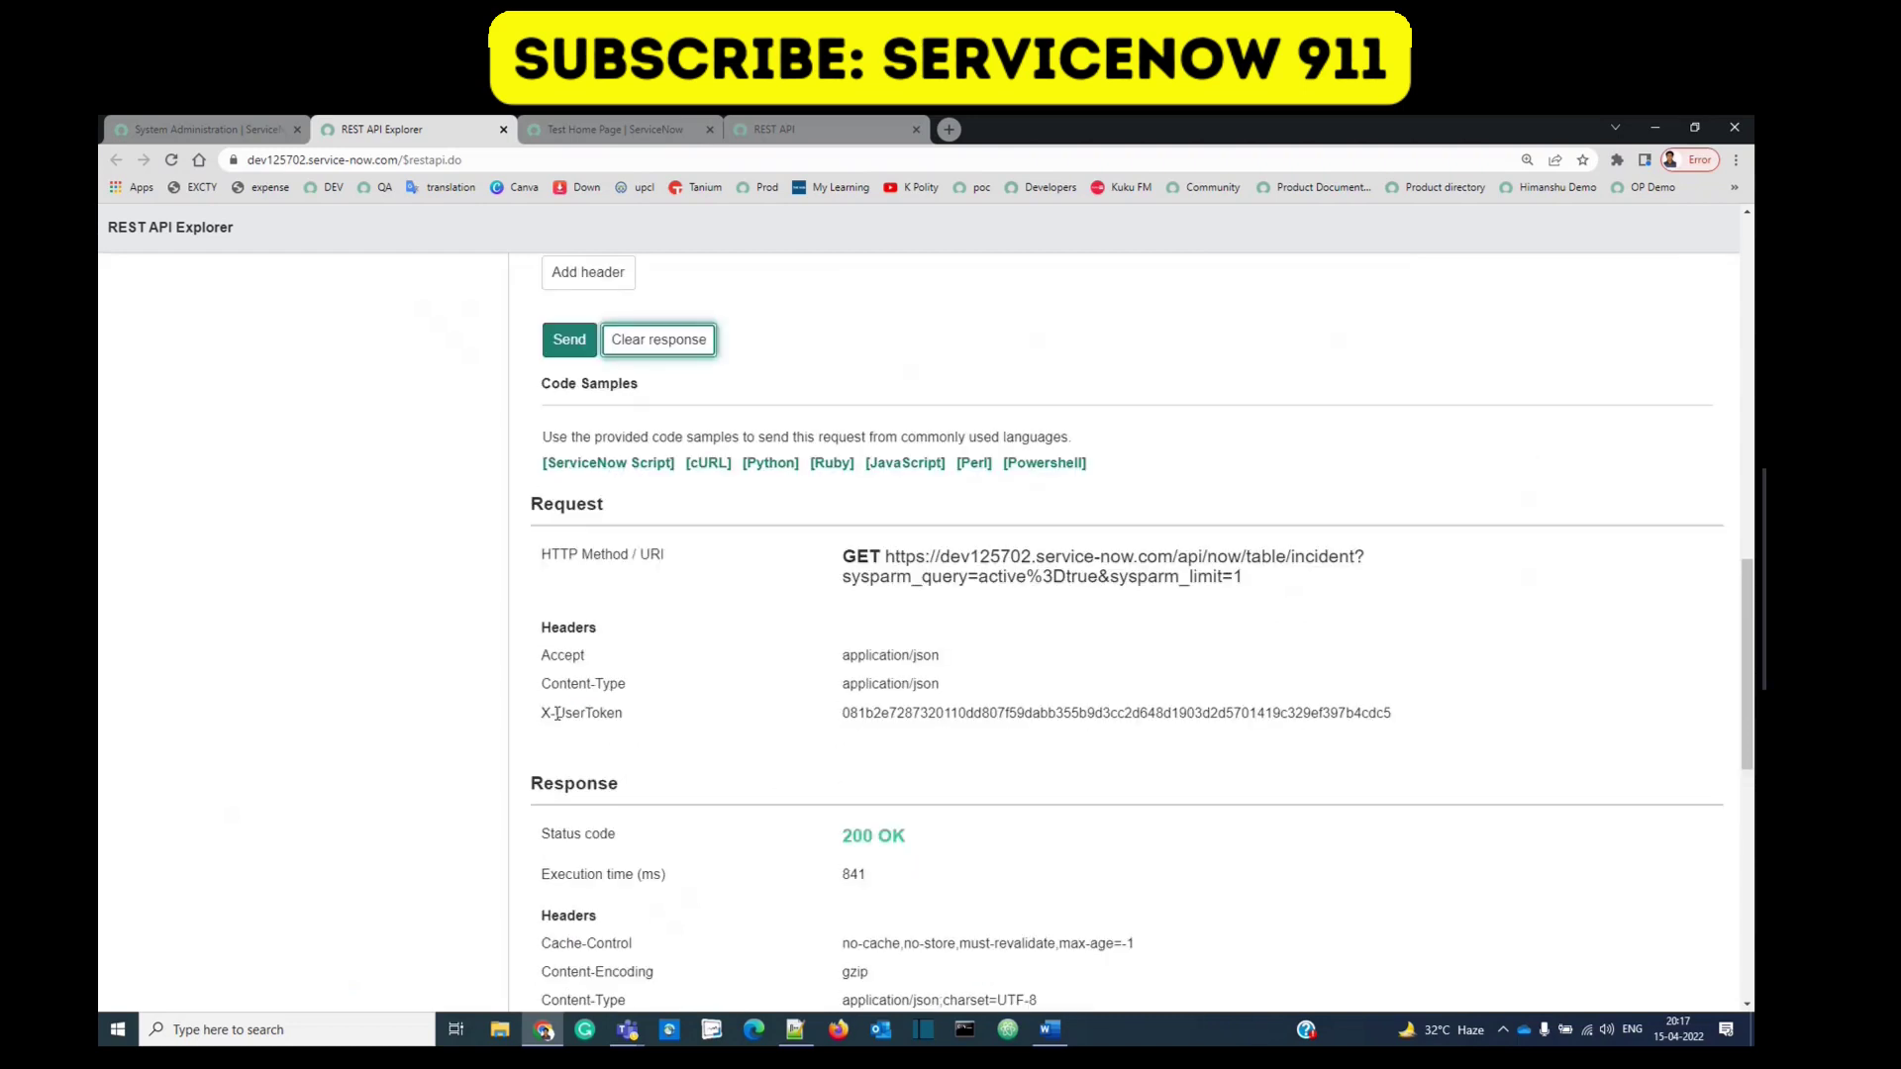
left_click(538, 631)
left_click_drag(537, 631, 621, 639)
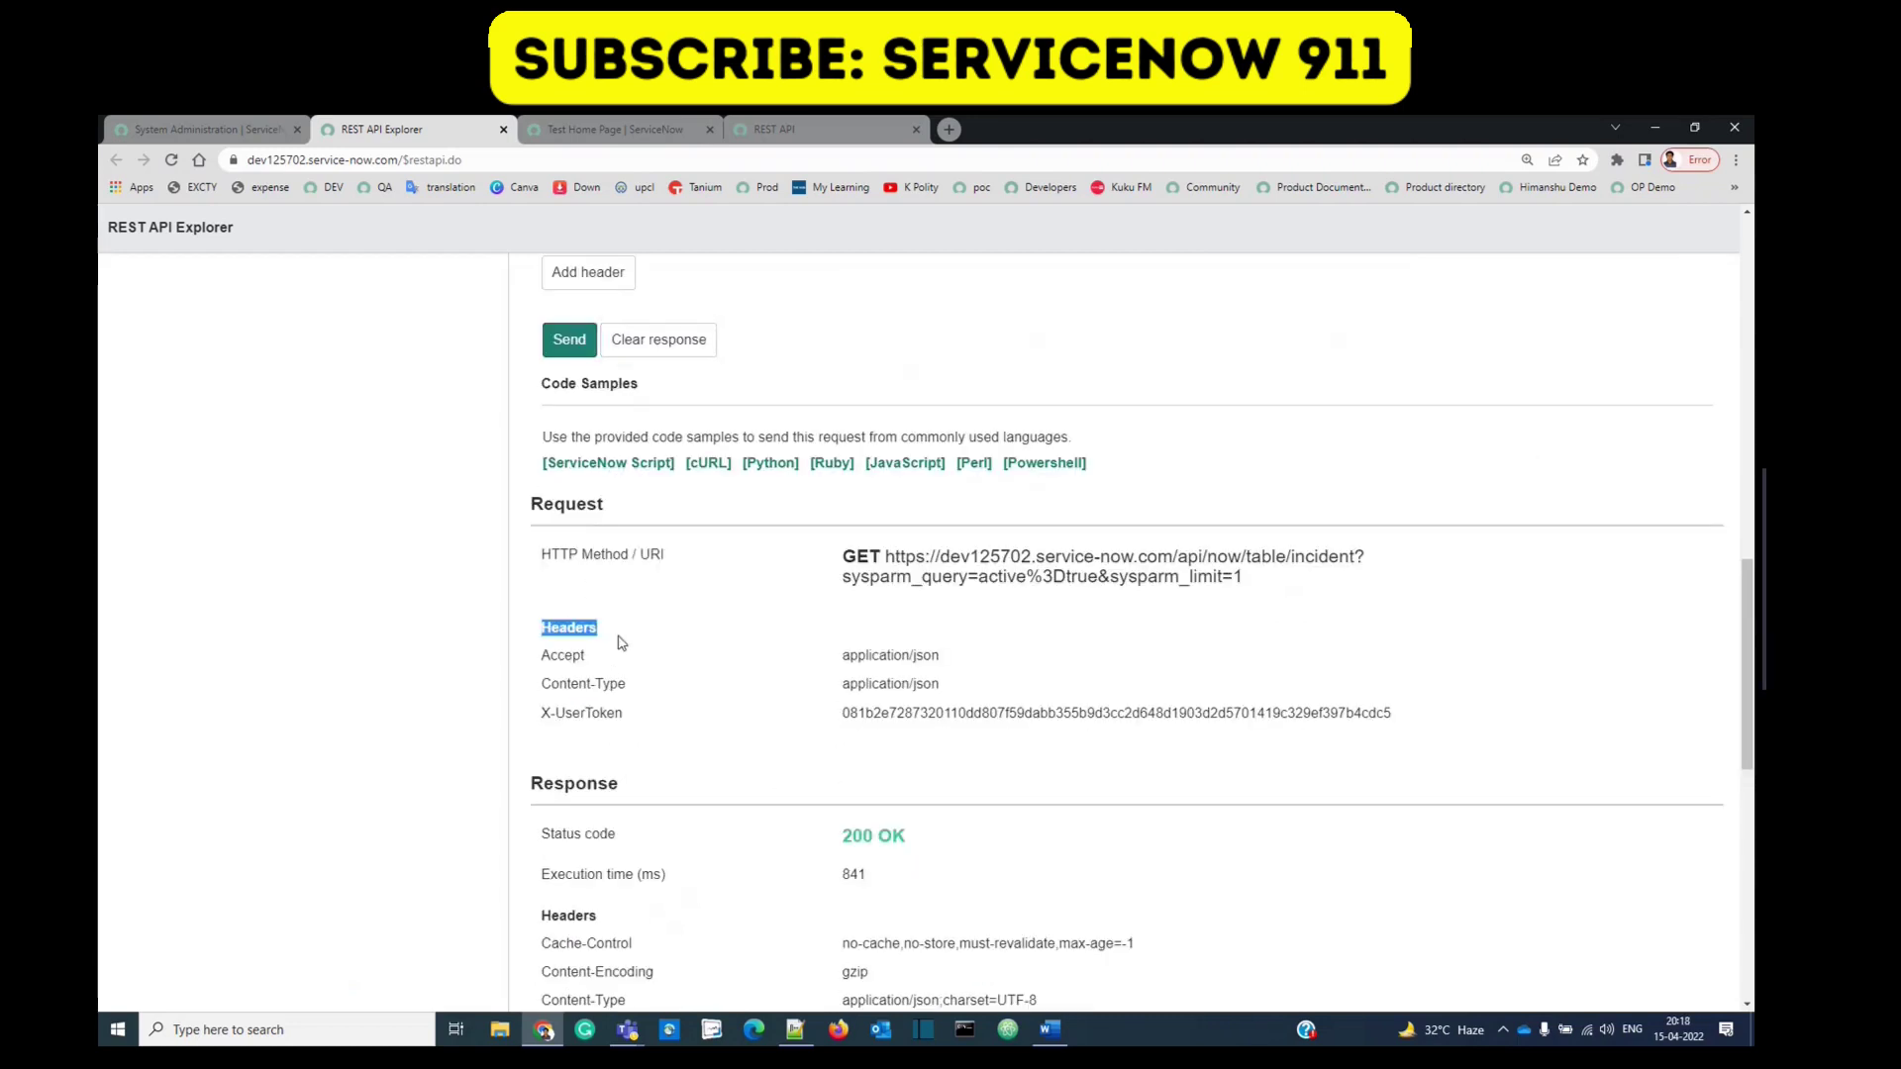
double_click(572, 655)
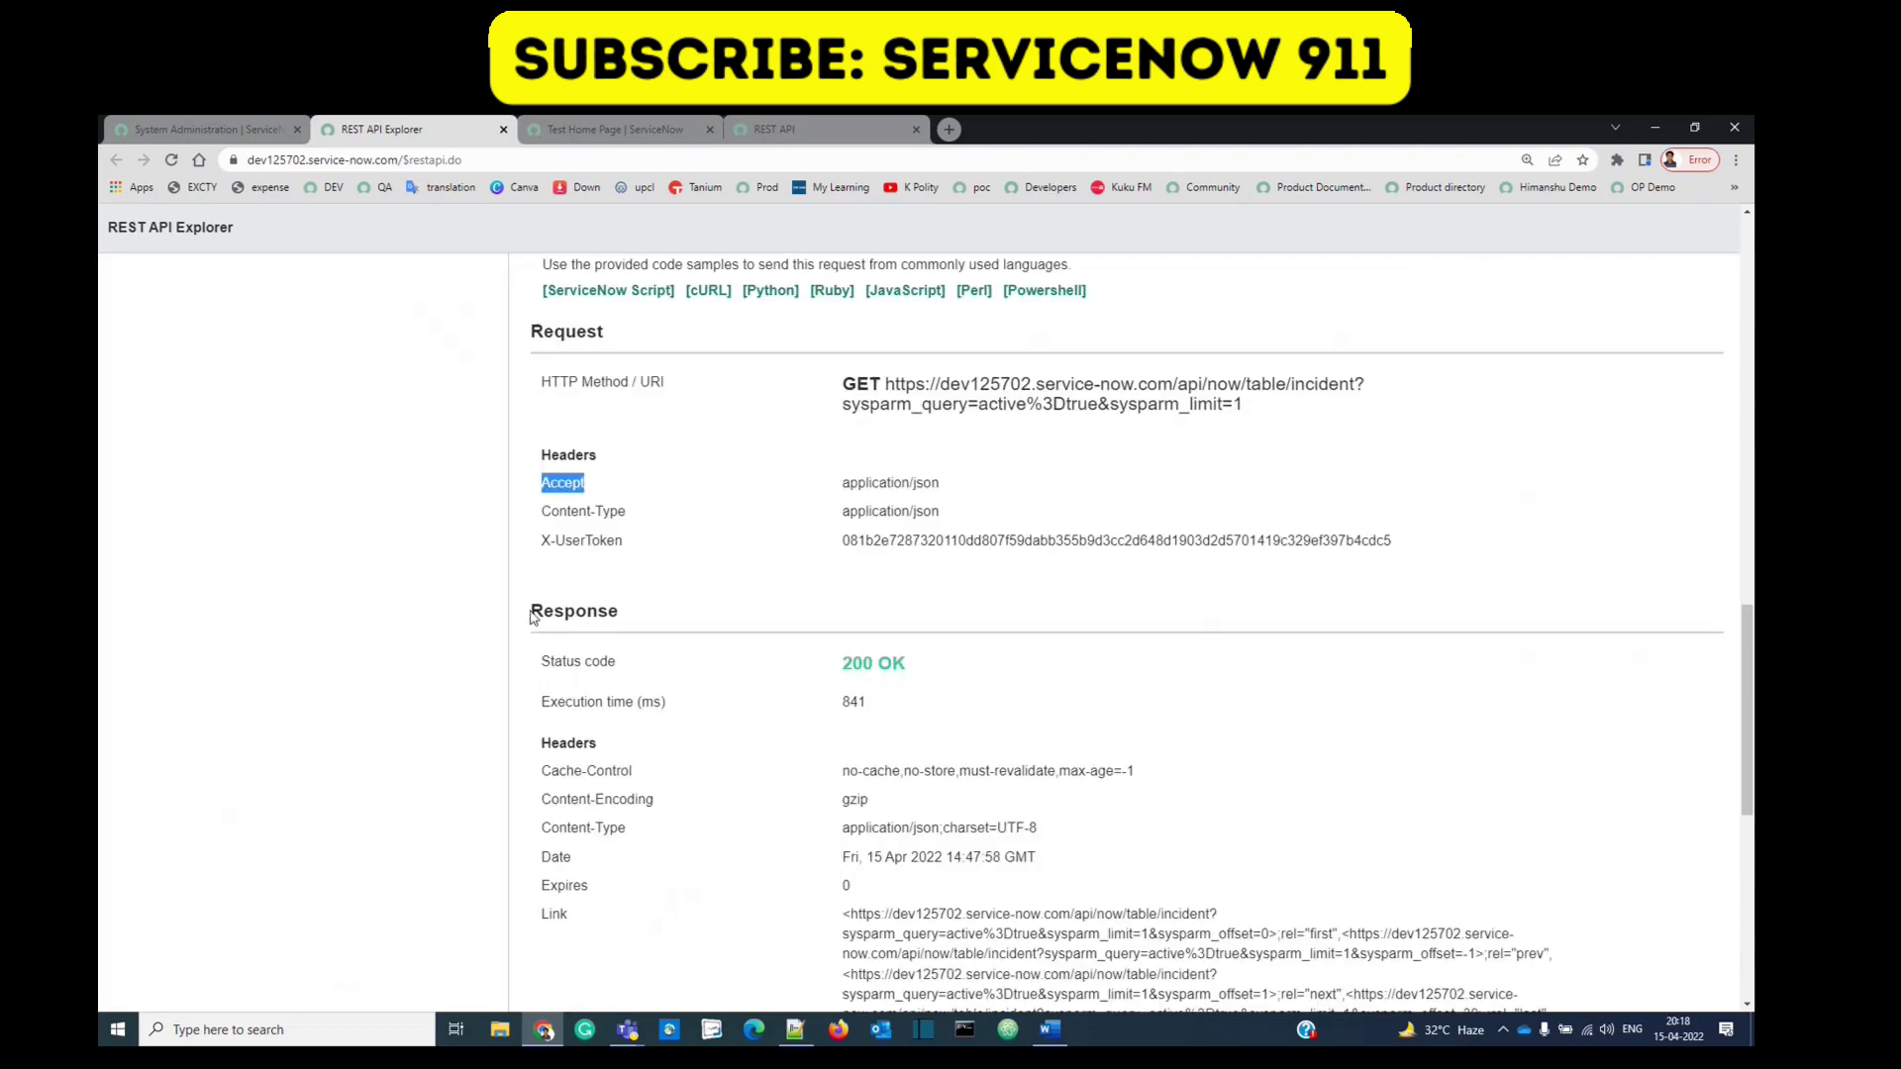
left_click_drag(531, 611, 620, 611)
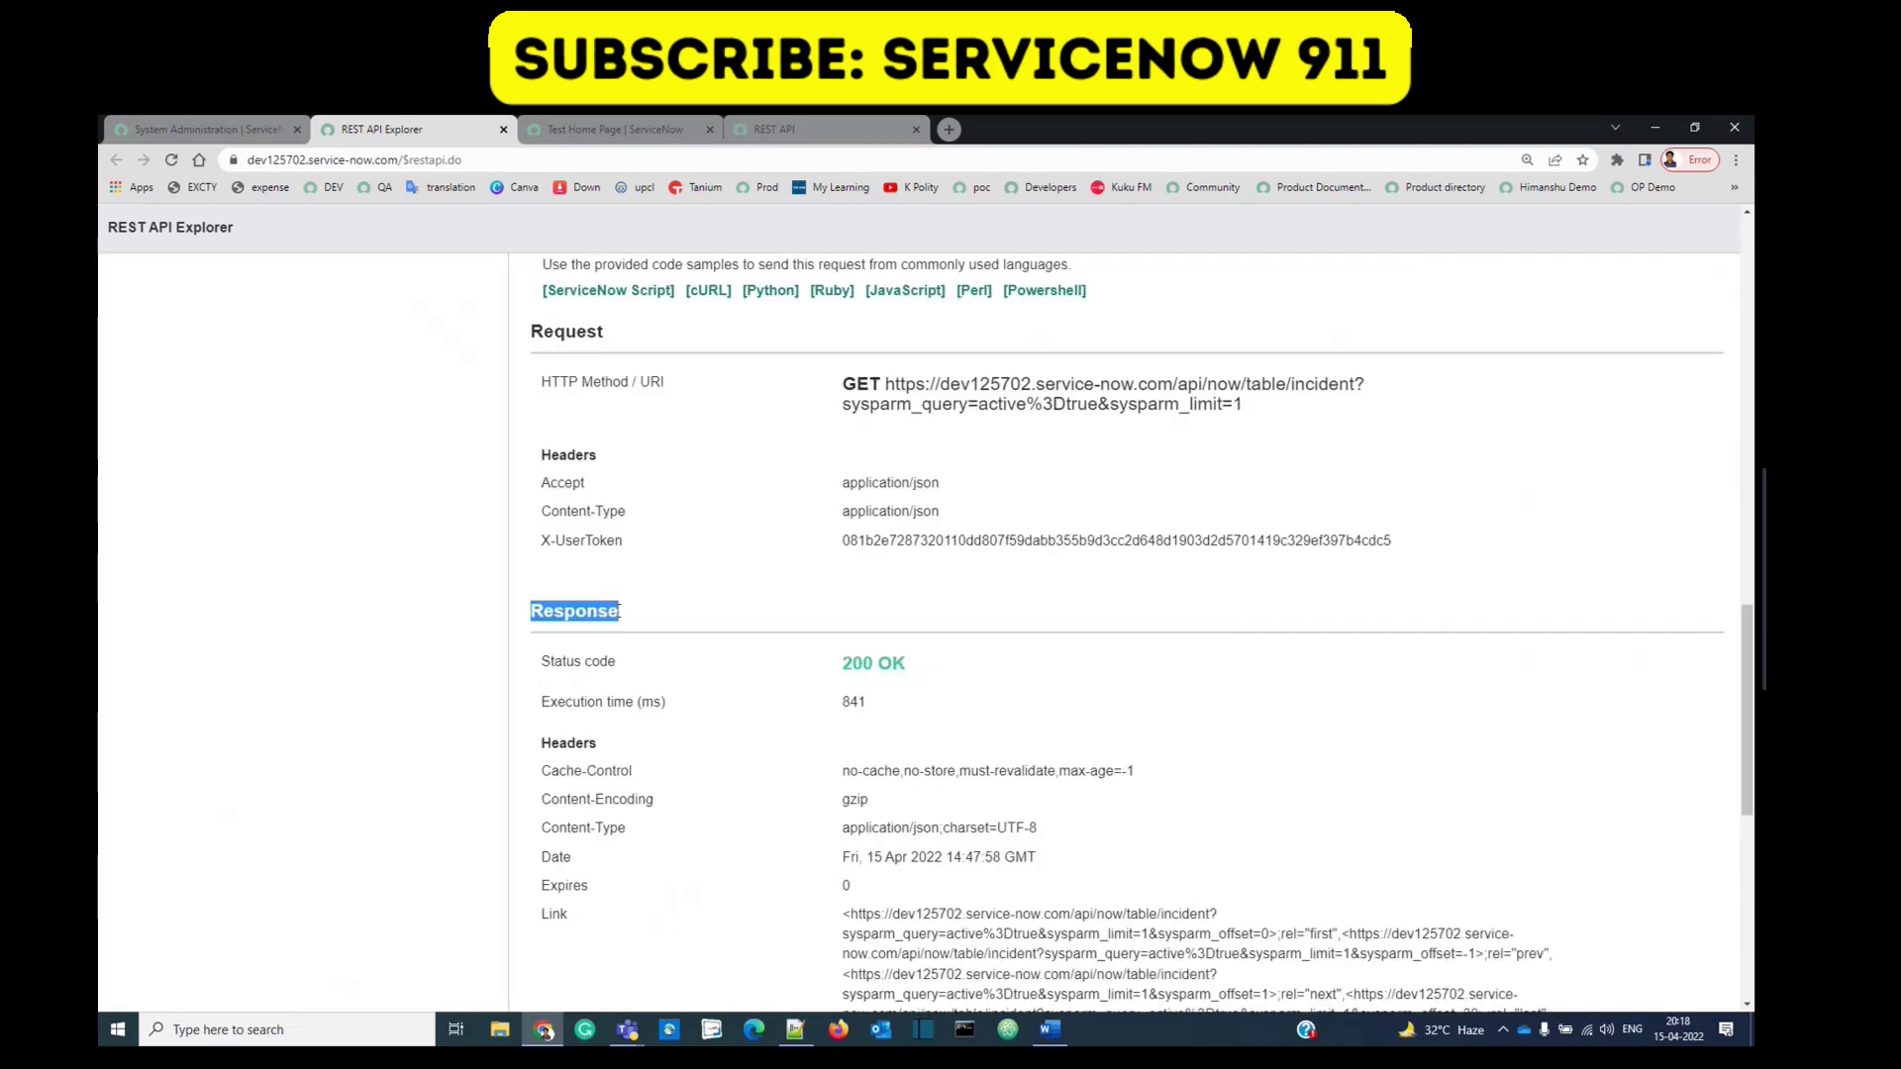
triple_click(882, 666)
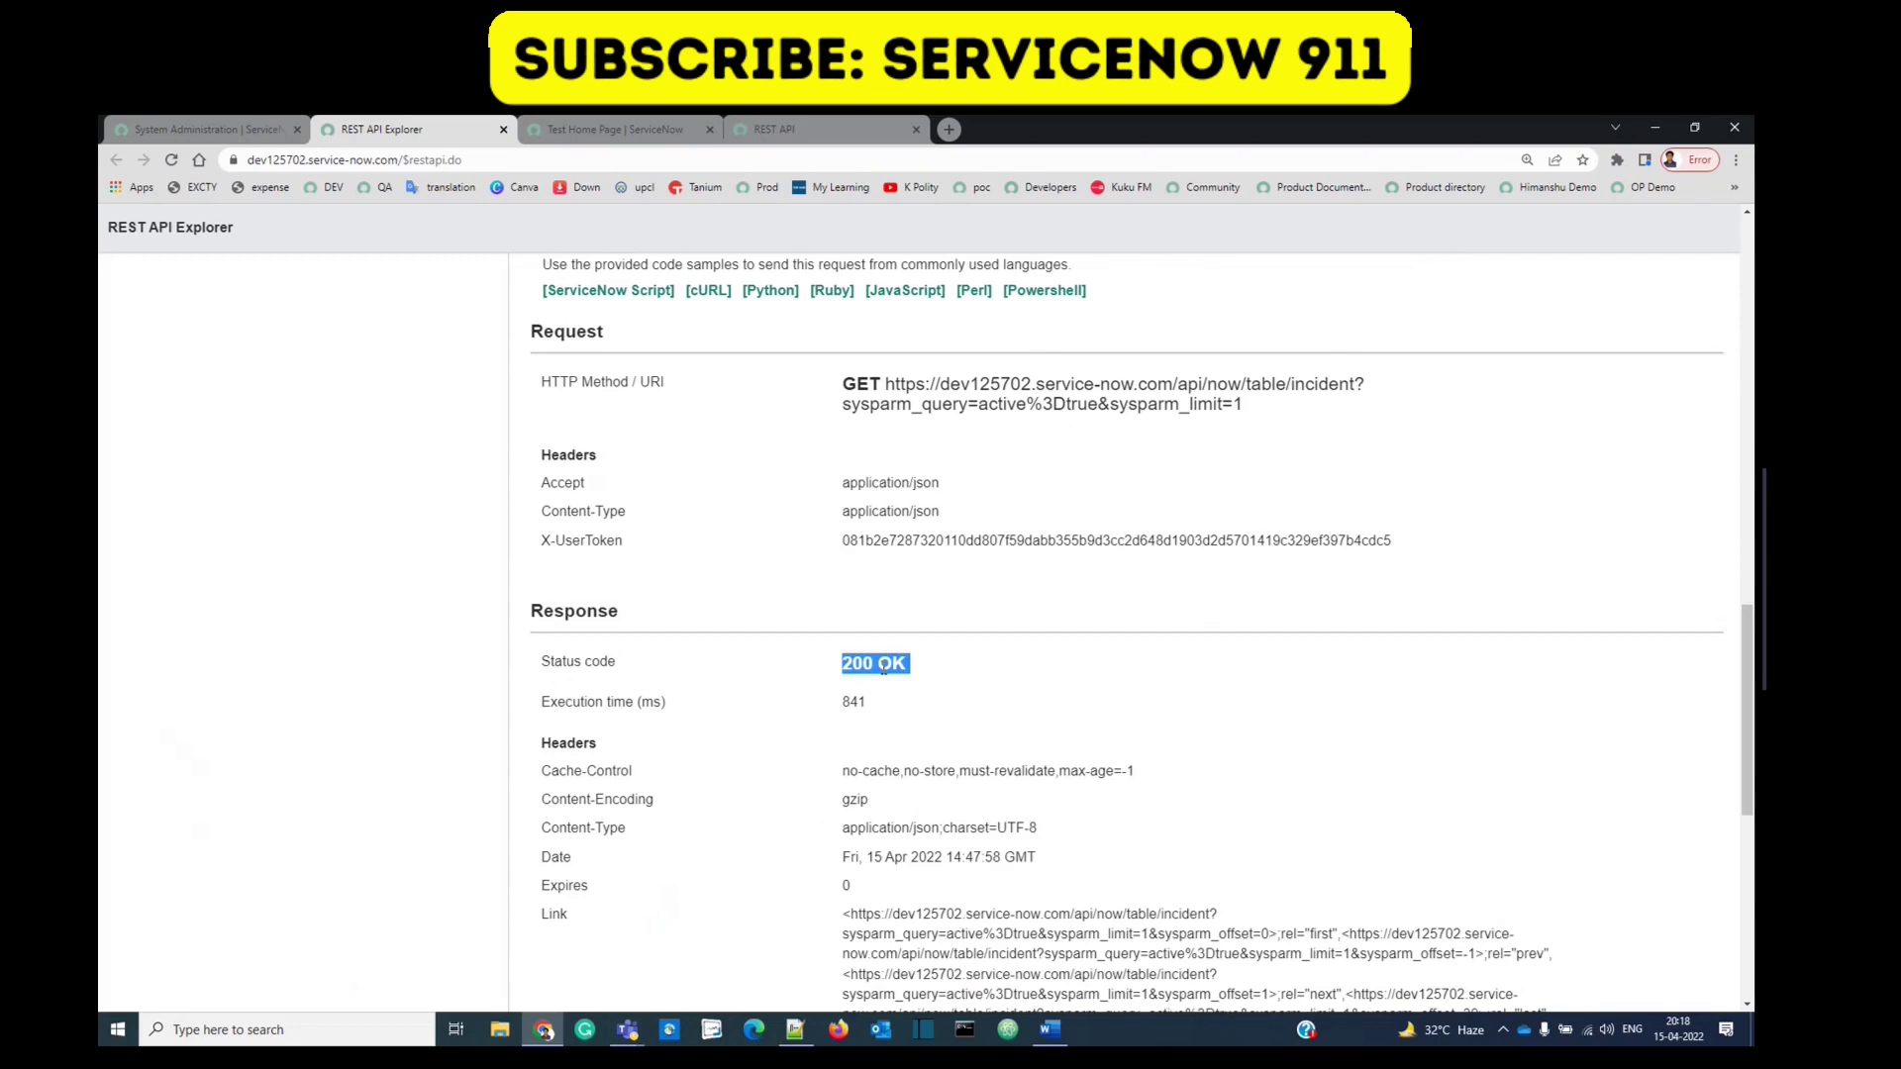
Step: Examine the incident fields returned in the JSON response body, including the number and approval history entries, through to its end
scroll(882, 669, "down", 3)
scroll(883, 669, "down", 3)
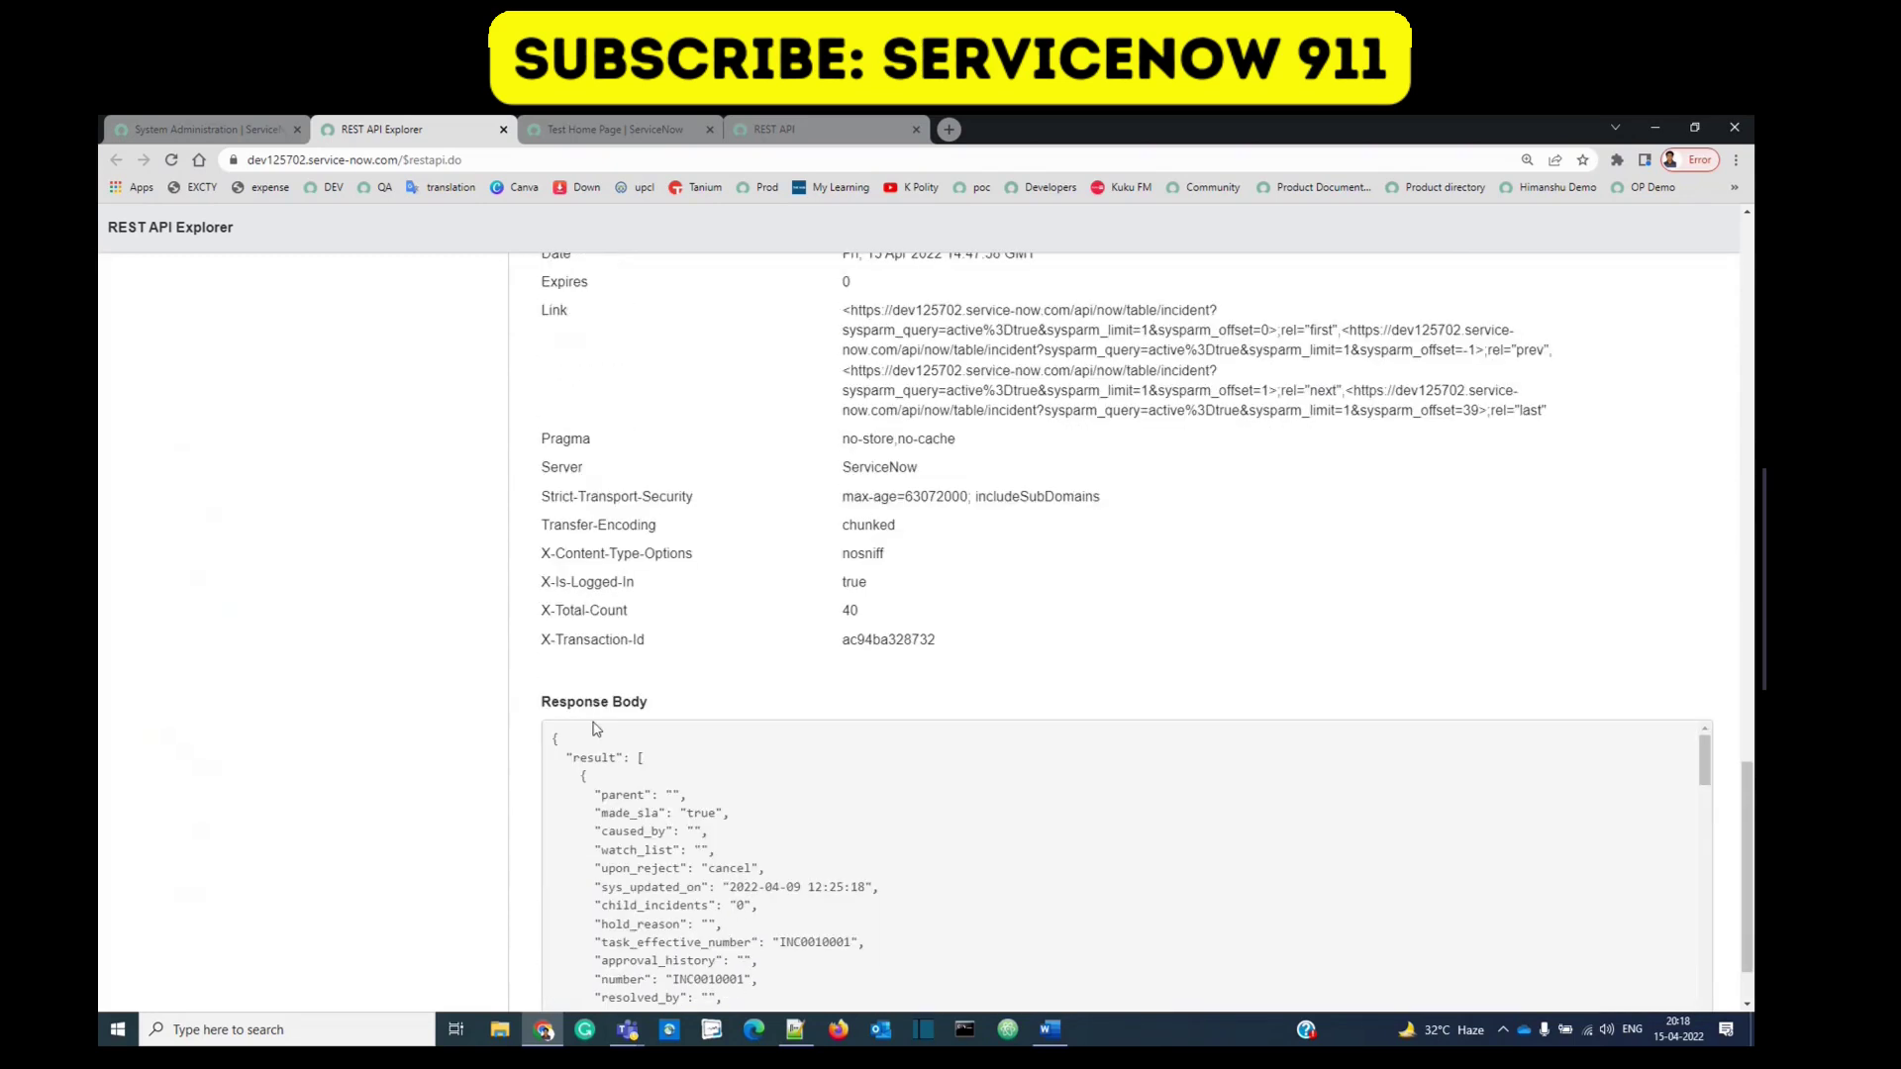
triple_click(617, 704)
scroll(617, 704, "down", 1)
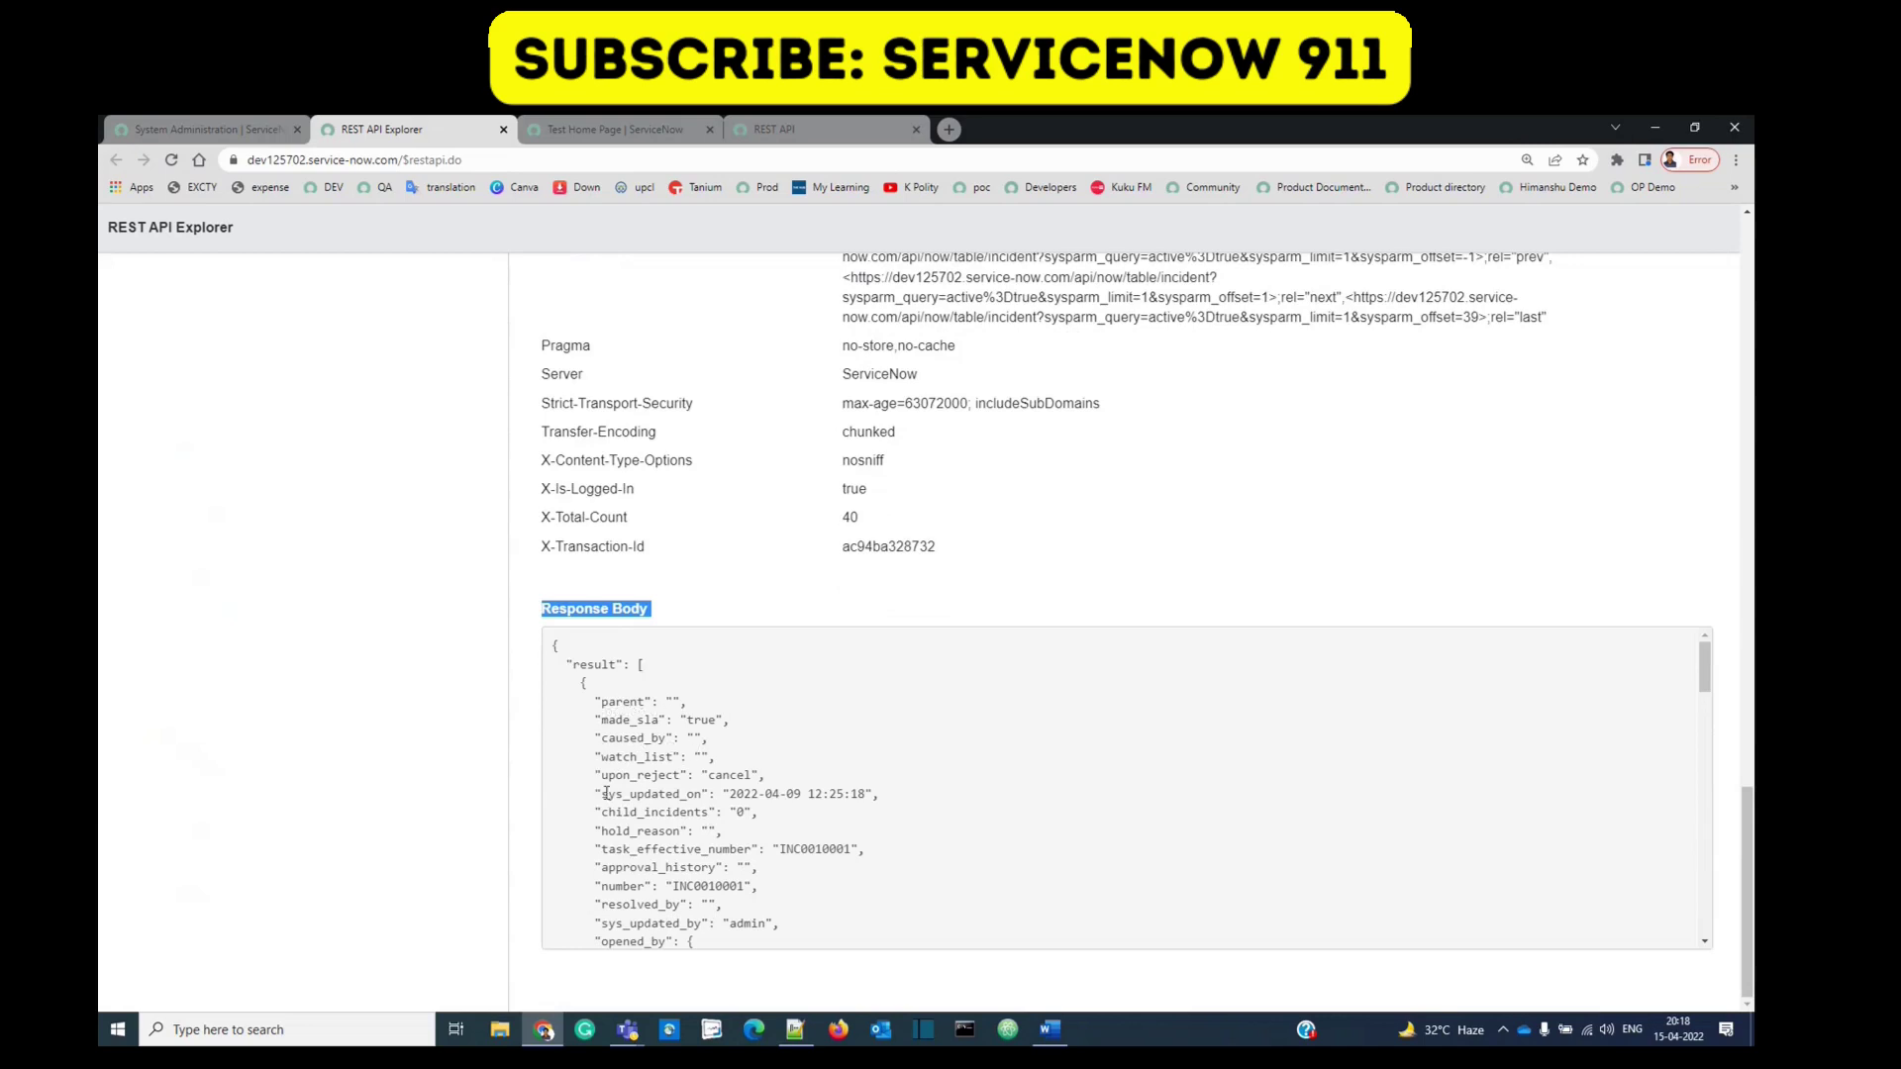
scroll(607, 793, "down", 3)
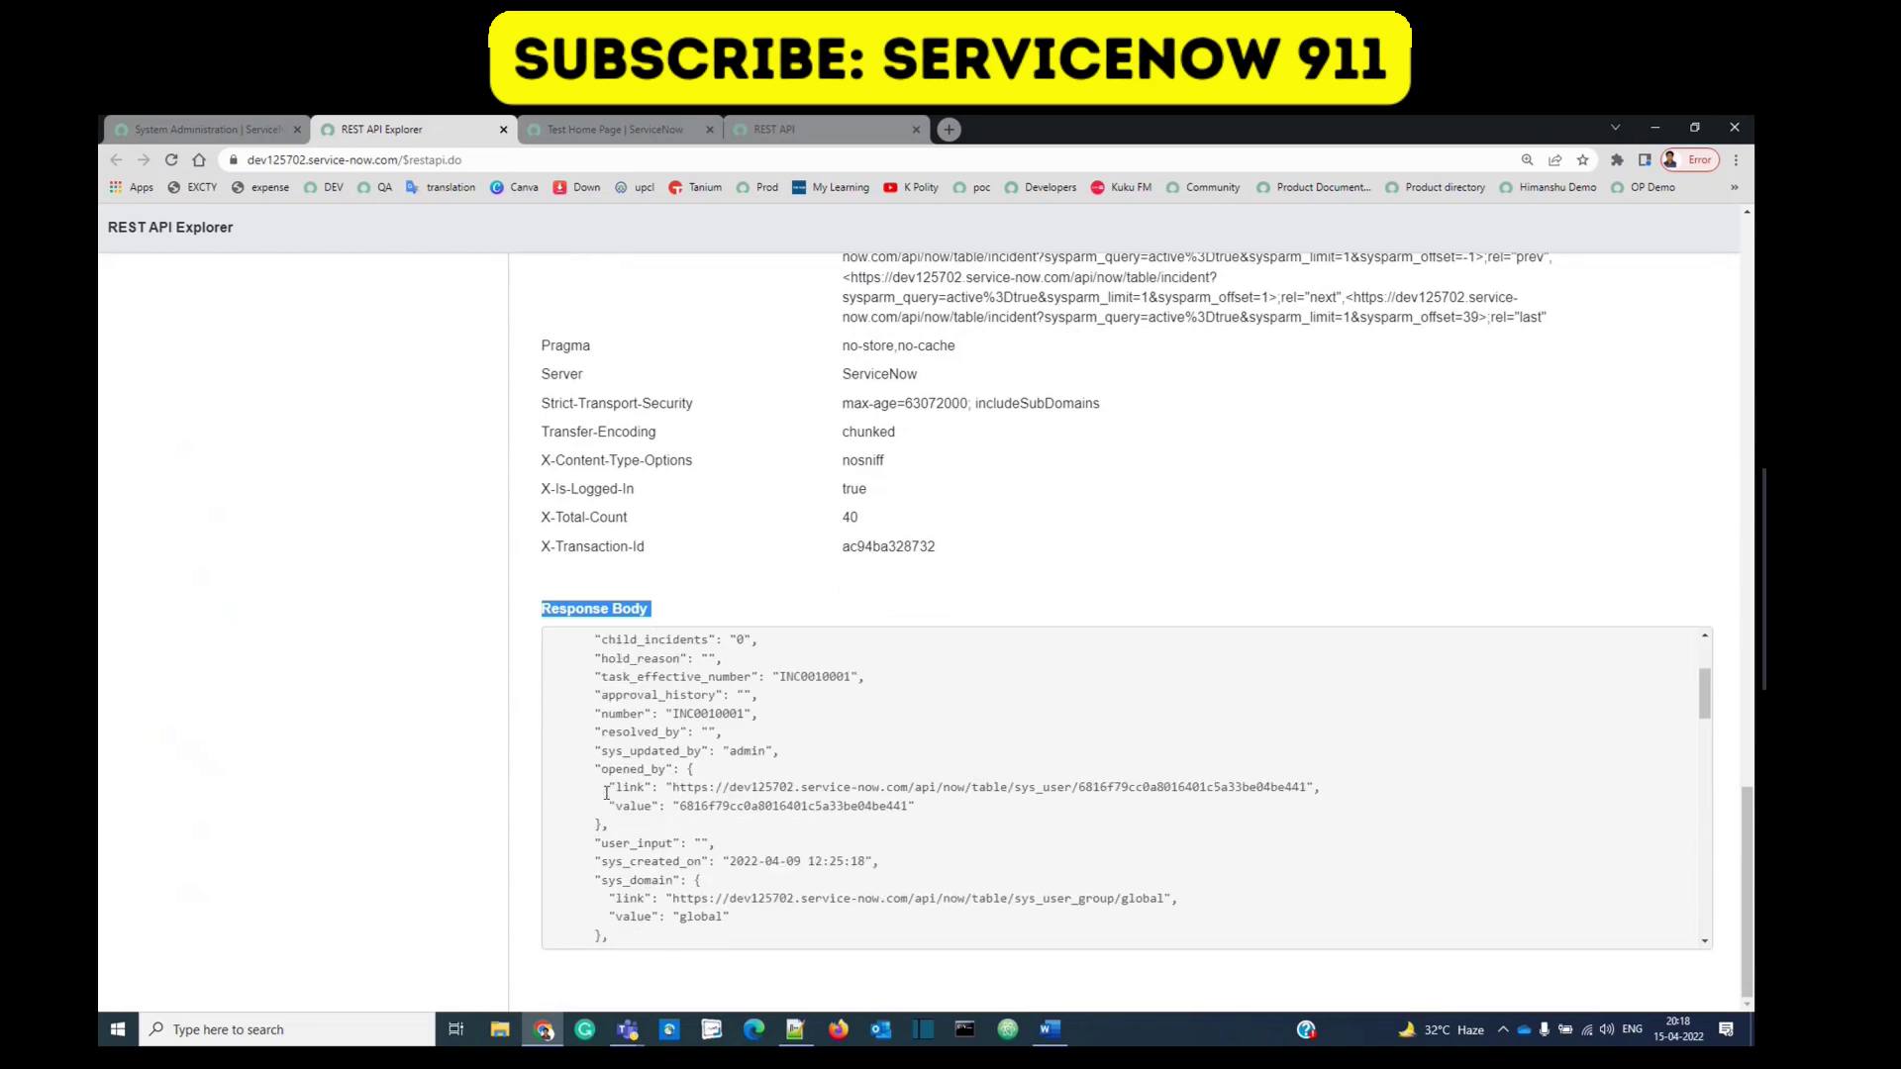
double_click(819, 676)
double_click(729, 695)
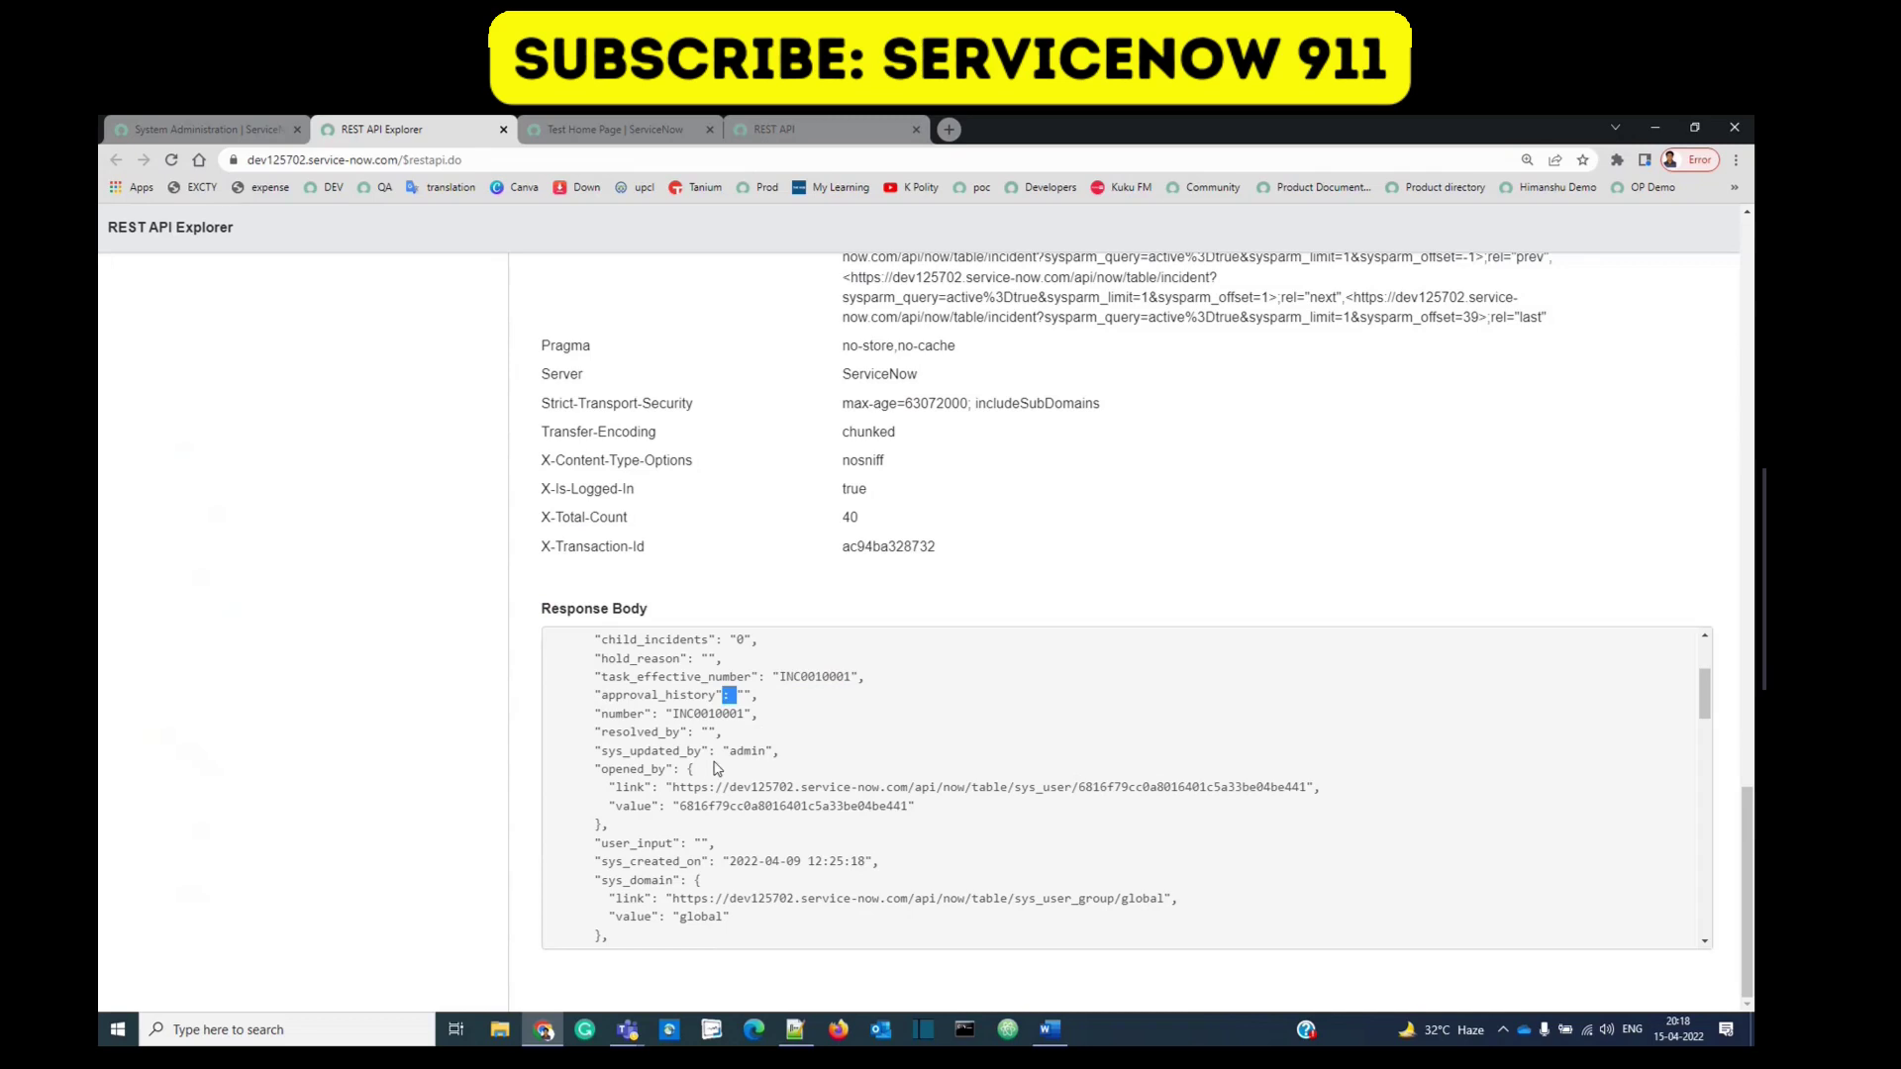
scroll(699, 804, "down", 5)
scroll(701, 787, "down", 3)
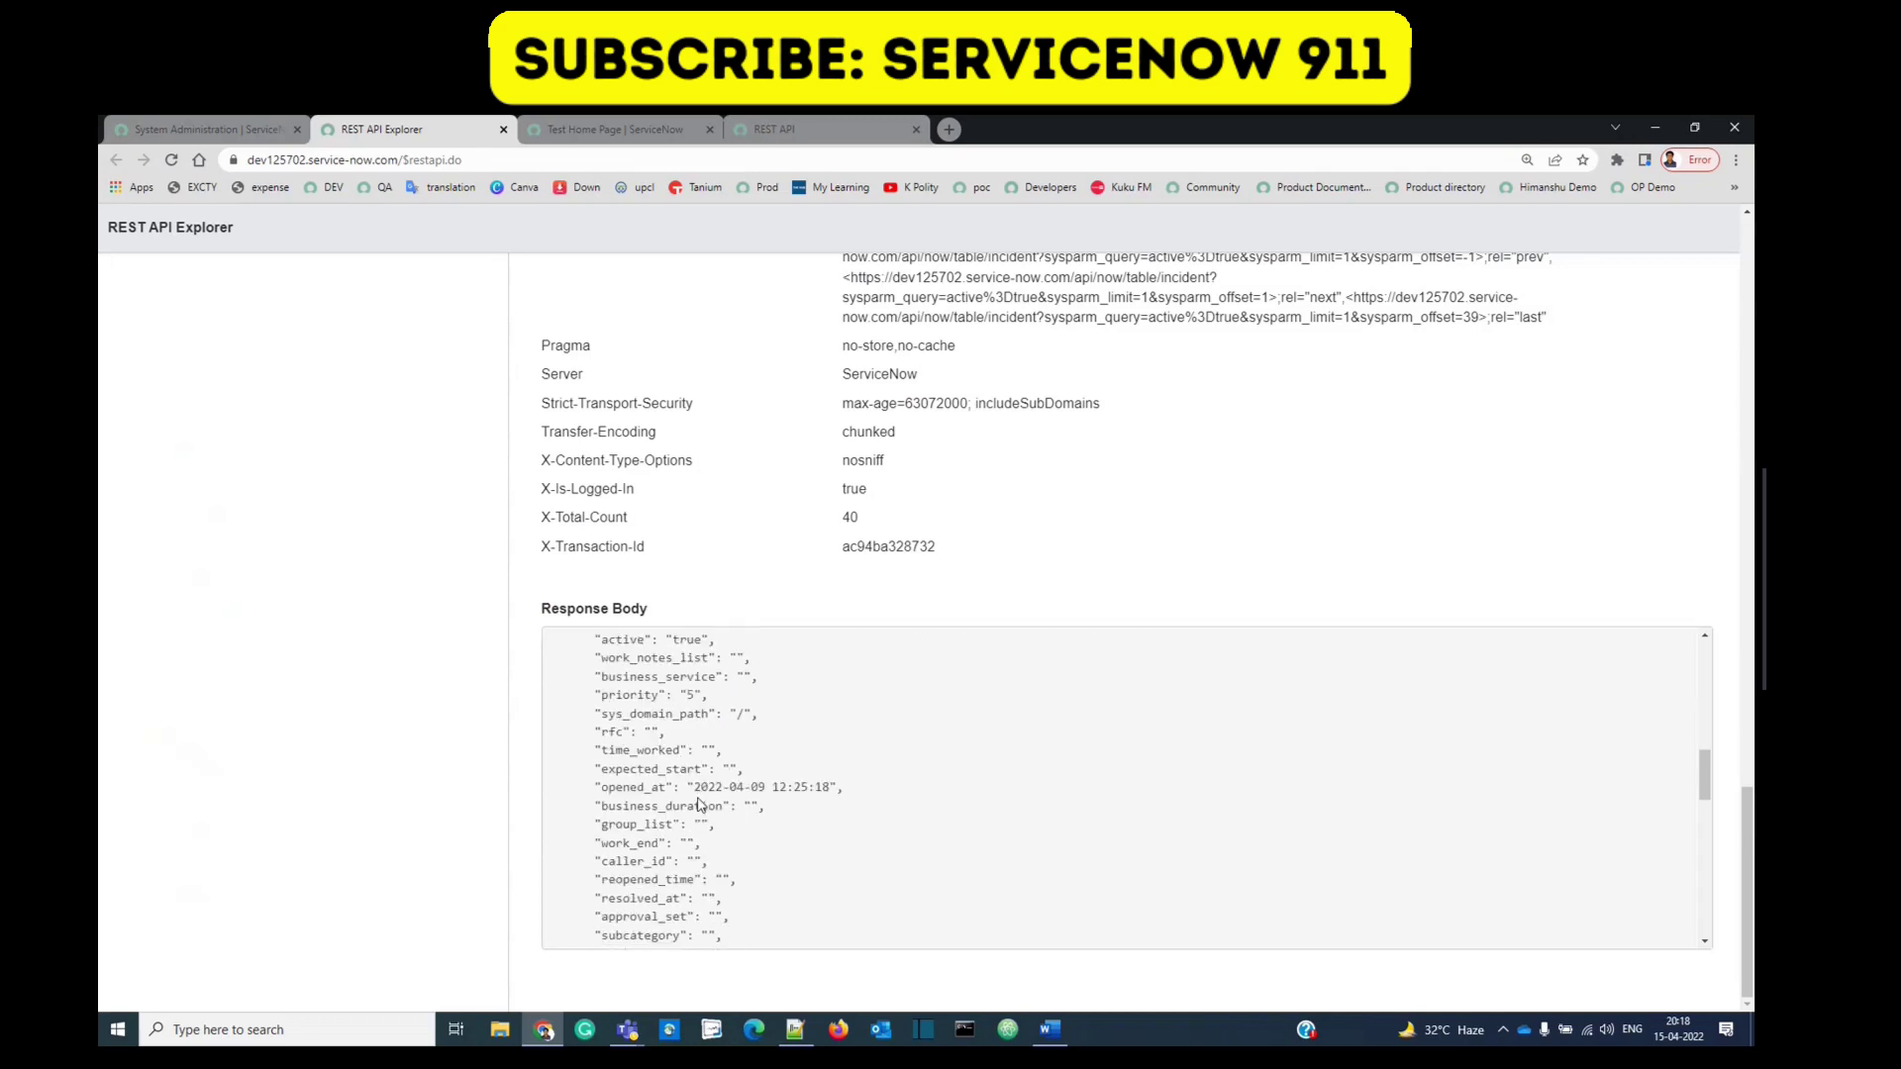
scroll(703, 772, "up", 5)
scroll(703, 773, "down", 8)
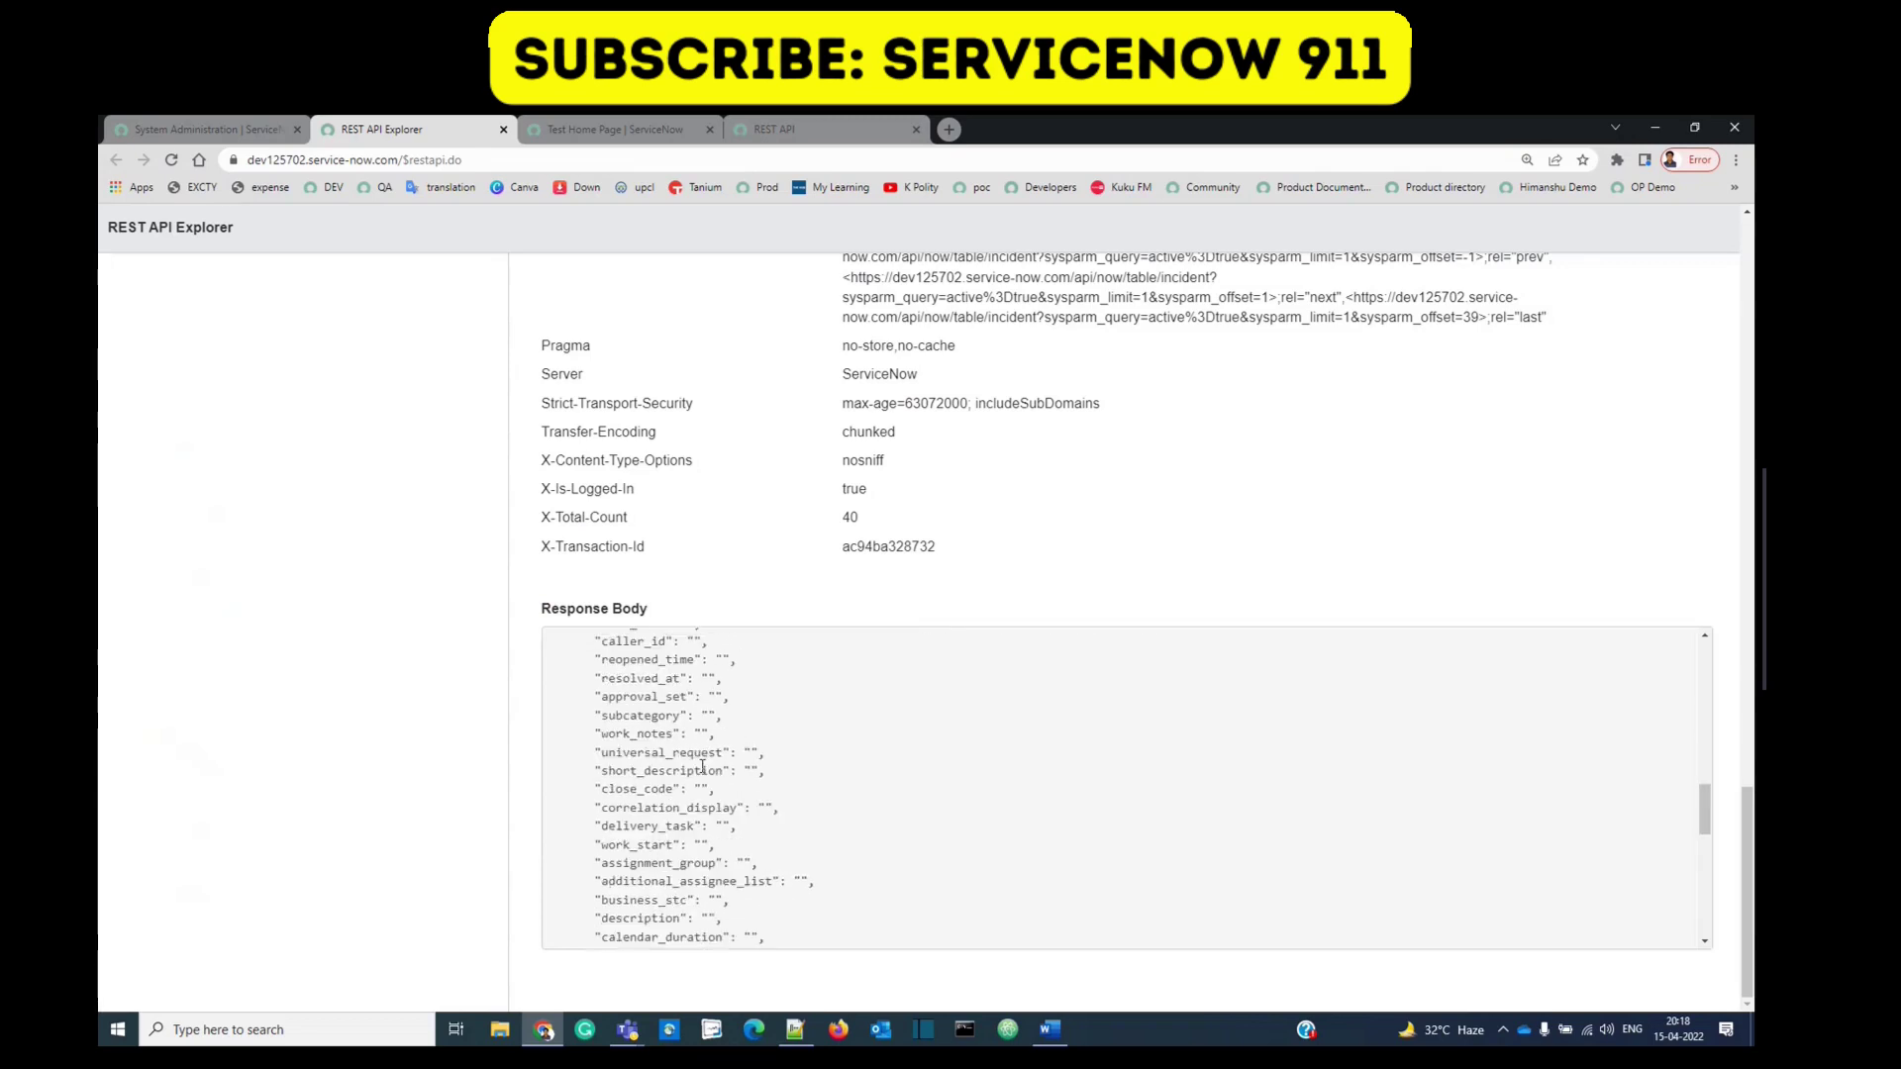
scroll(703, 768, "down", 8)
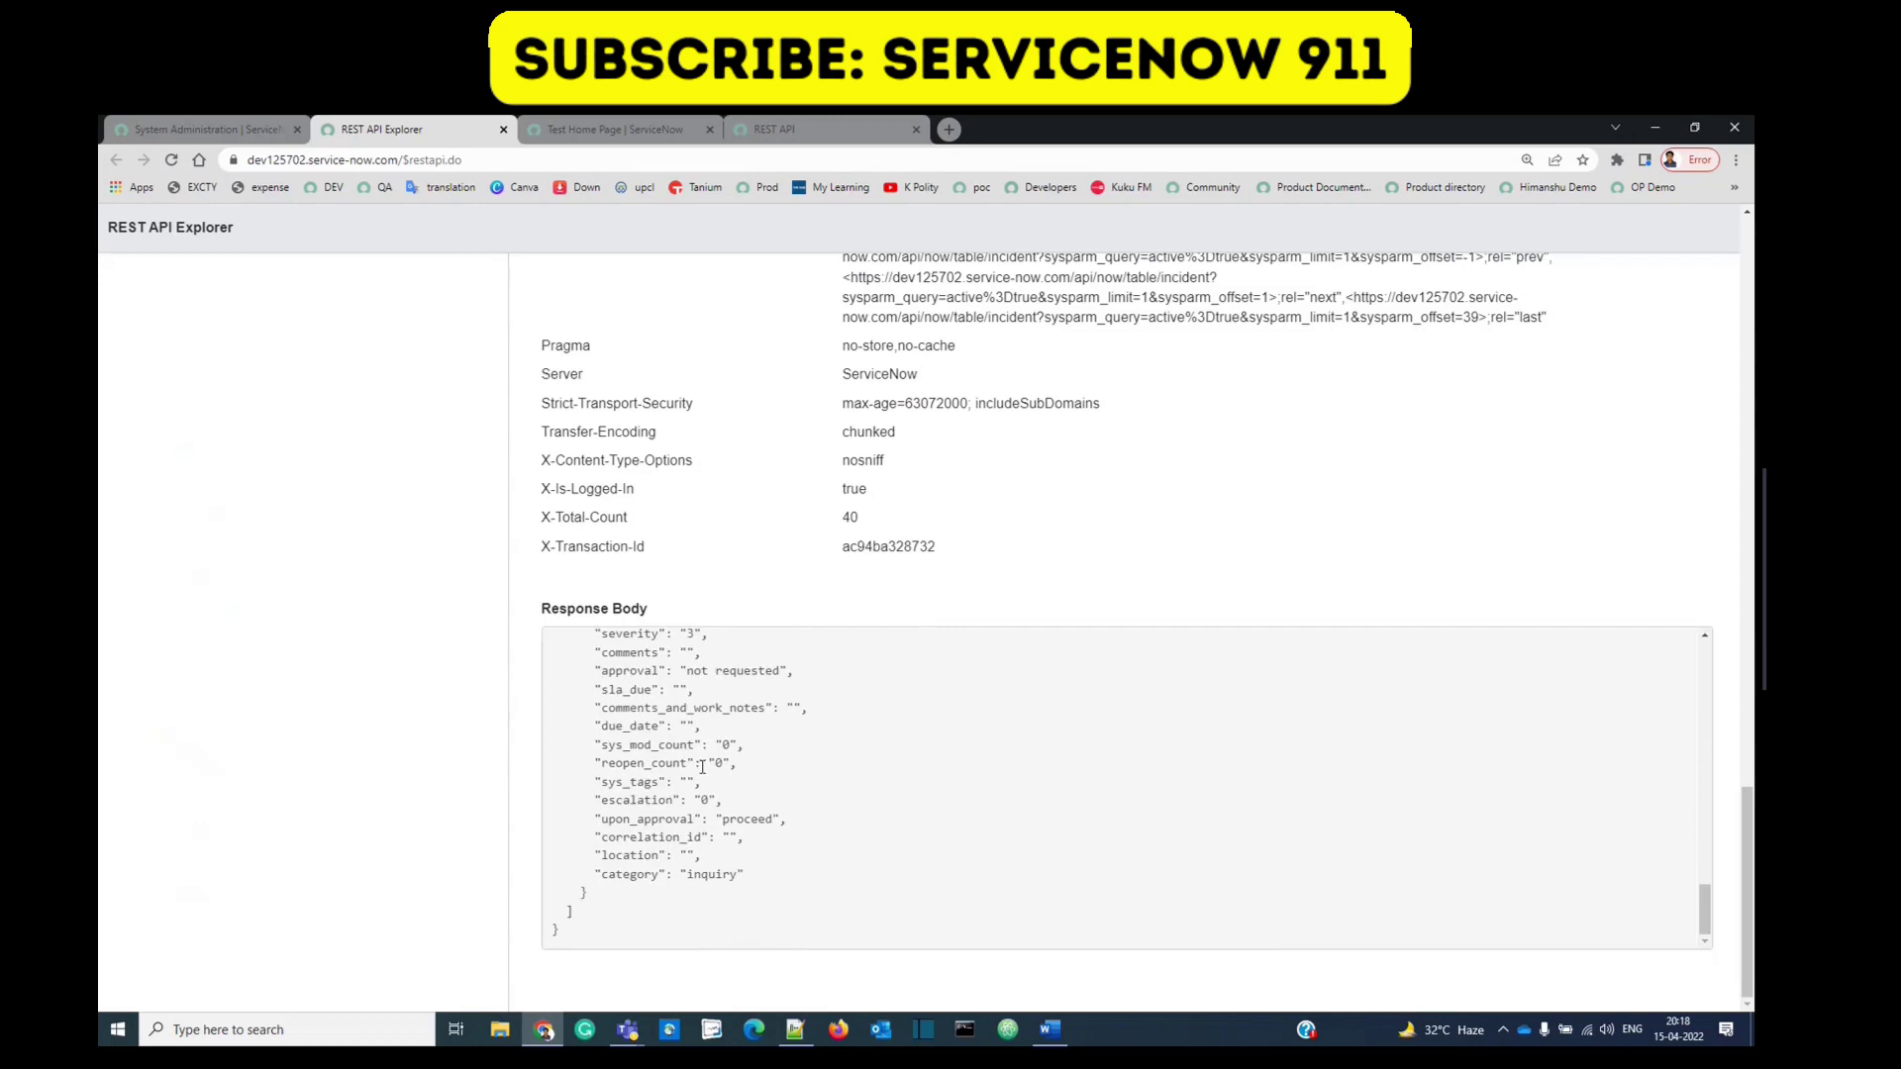
scroll(775, 582, "up", 20)
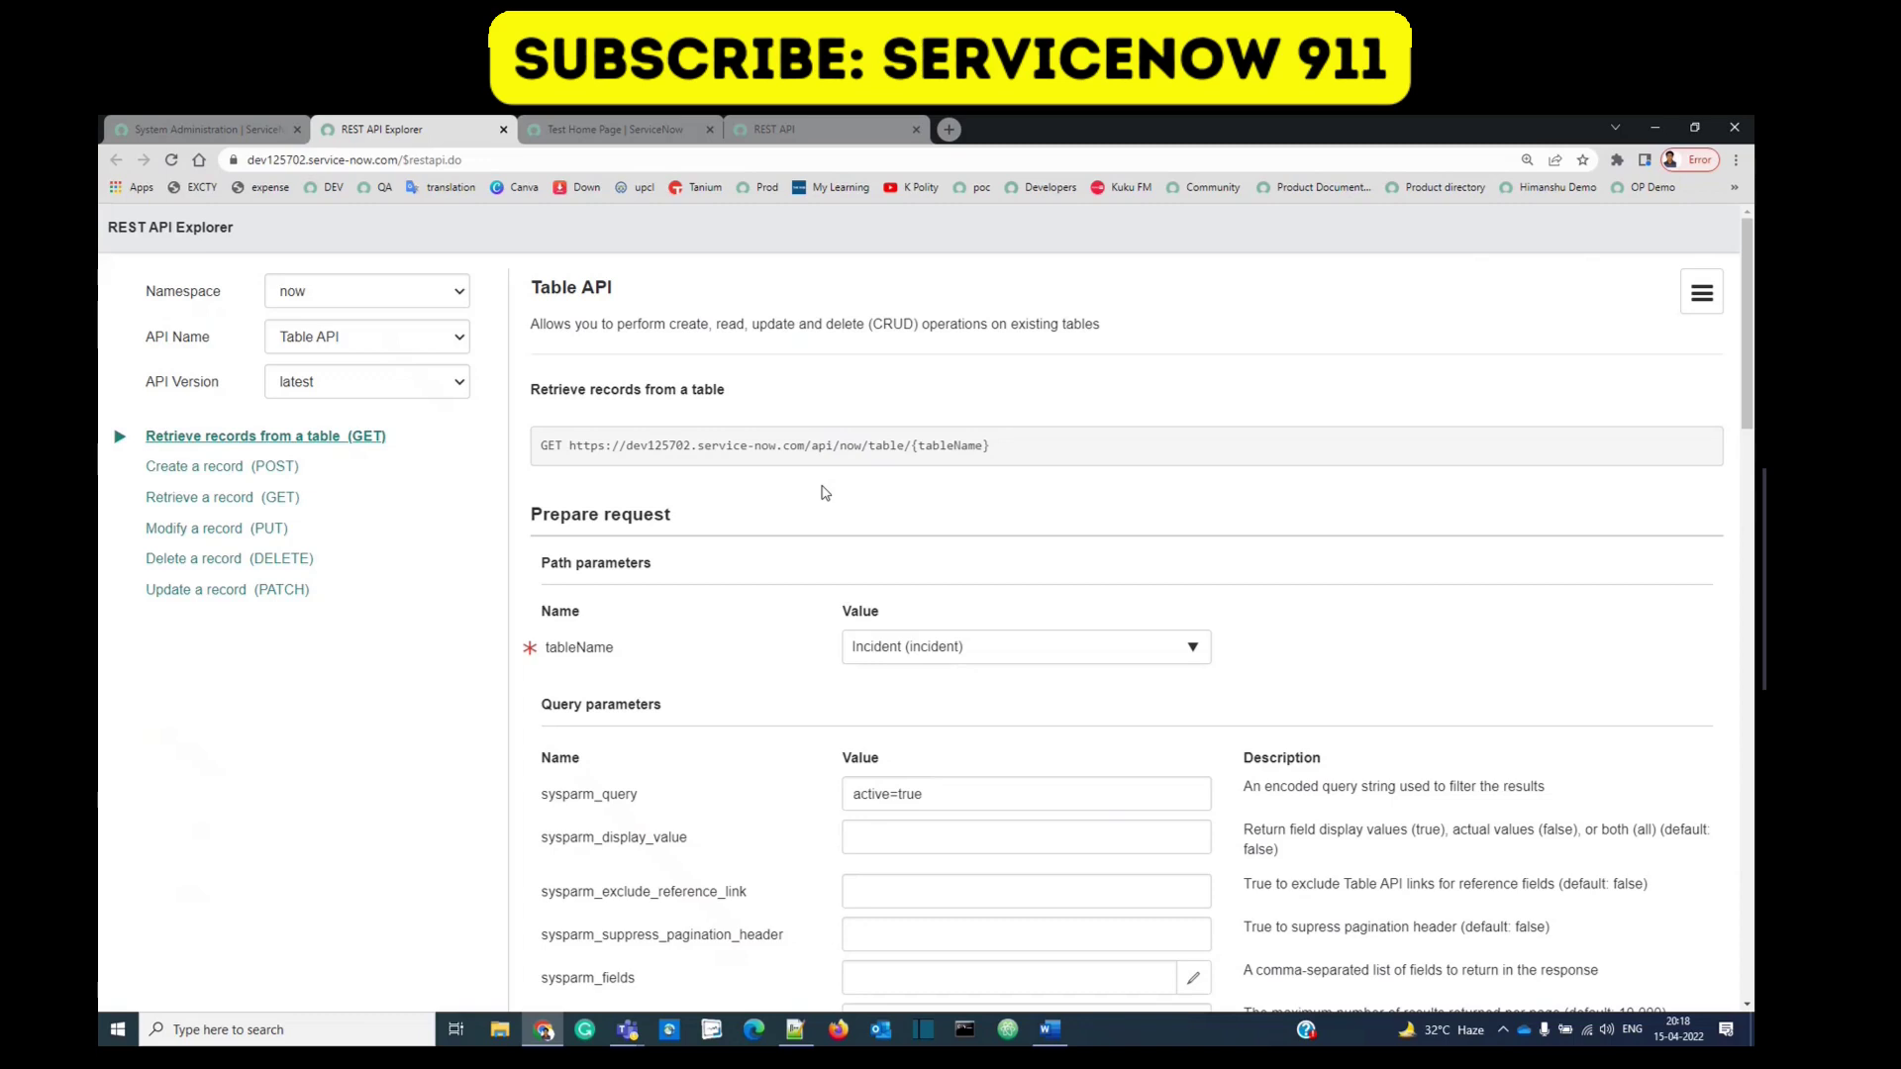
Step: Compare the instance name in the Table API GET endpoint with the addresses of the dev95794 and dev125702 instances
triple_click(810, 447)
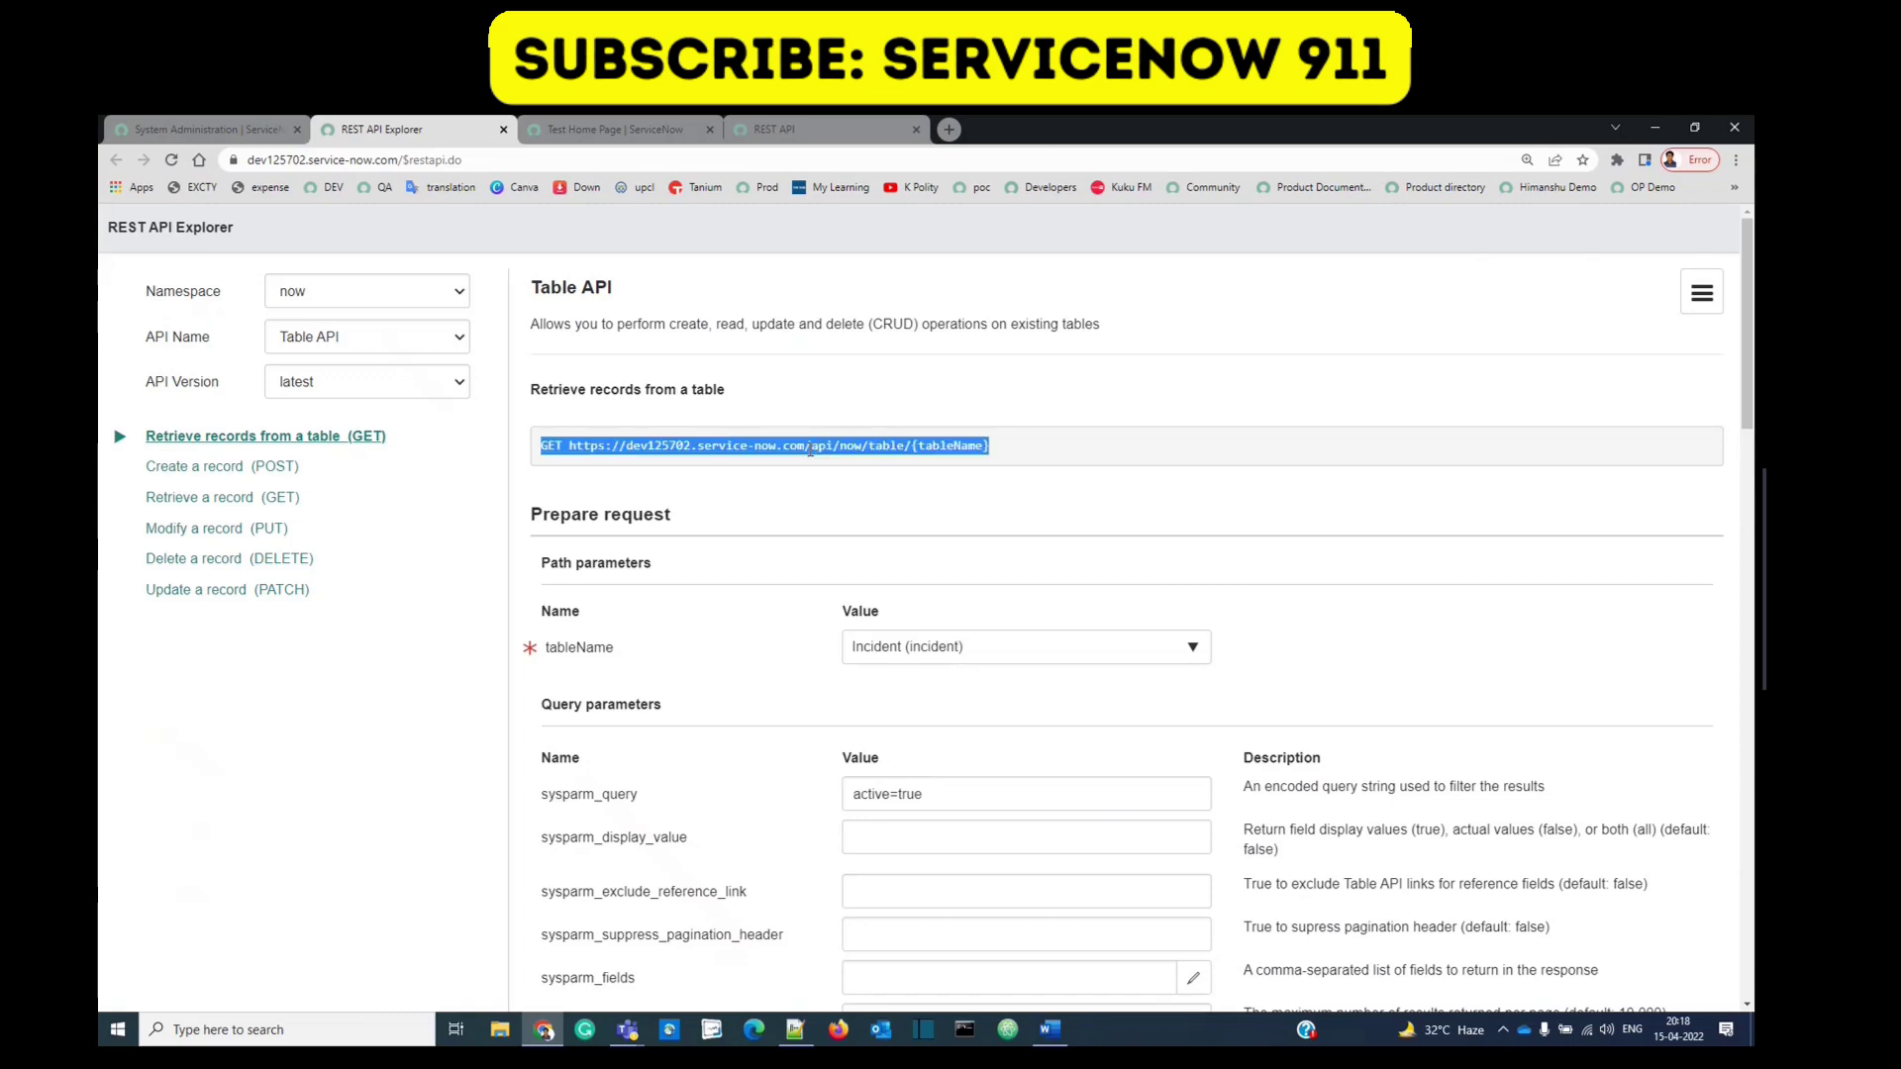
double_click(275, 164)
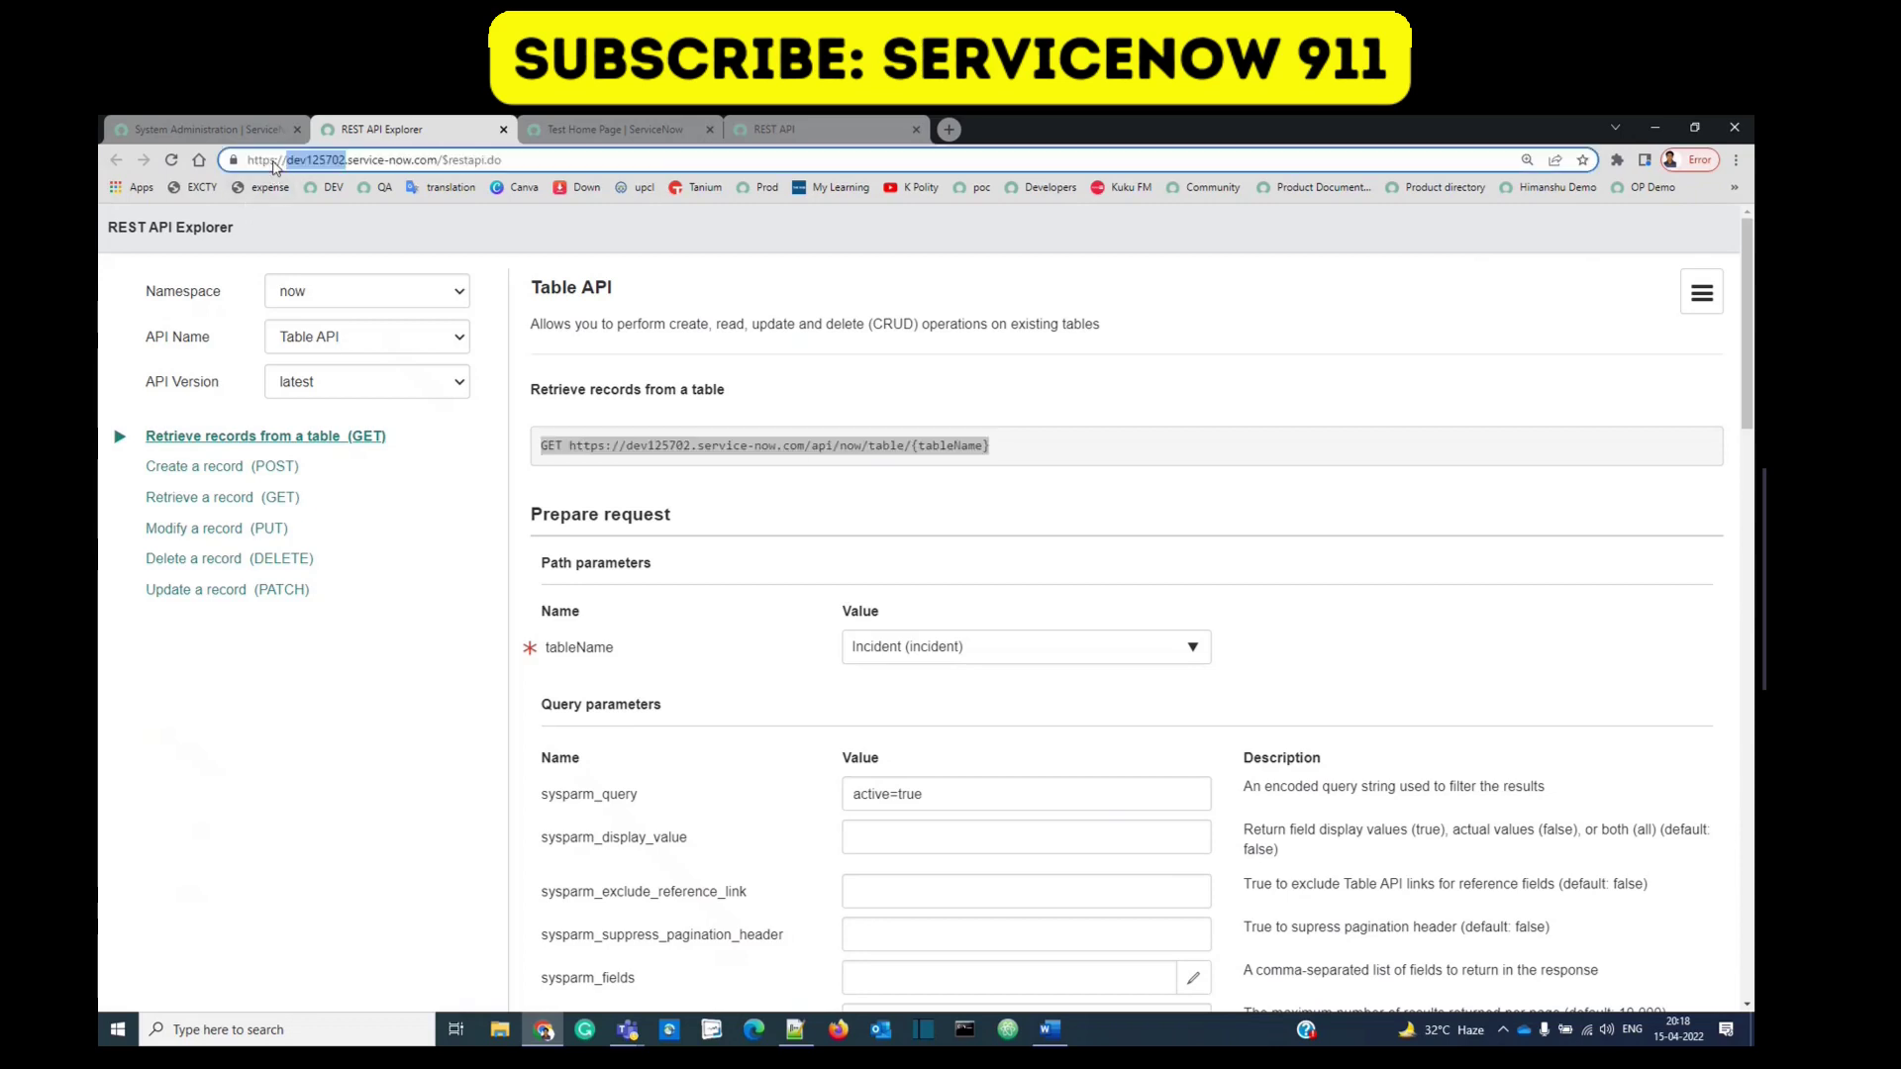
left_click(585, 382)
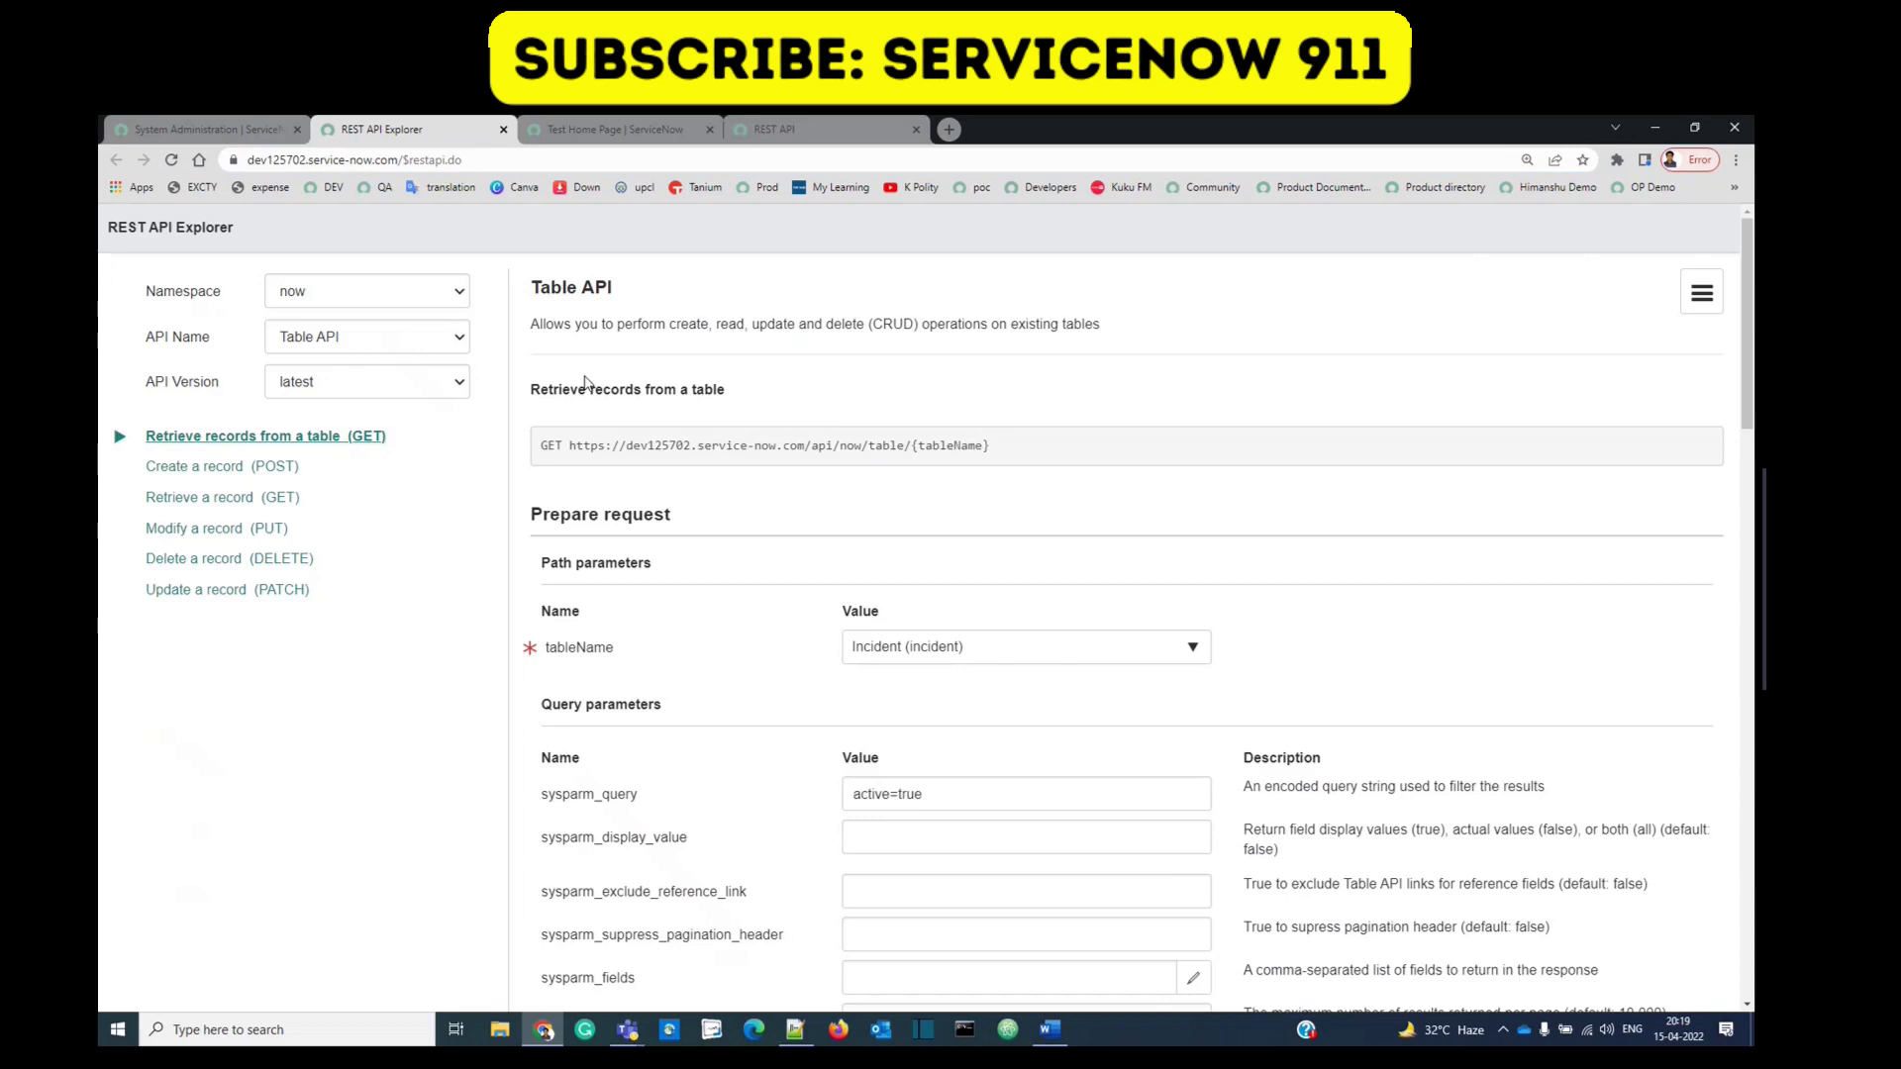
left_click(626, 127)
left_click(262, 161)
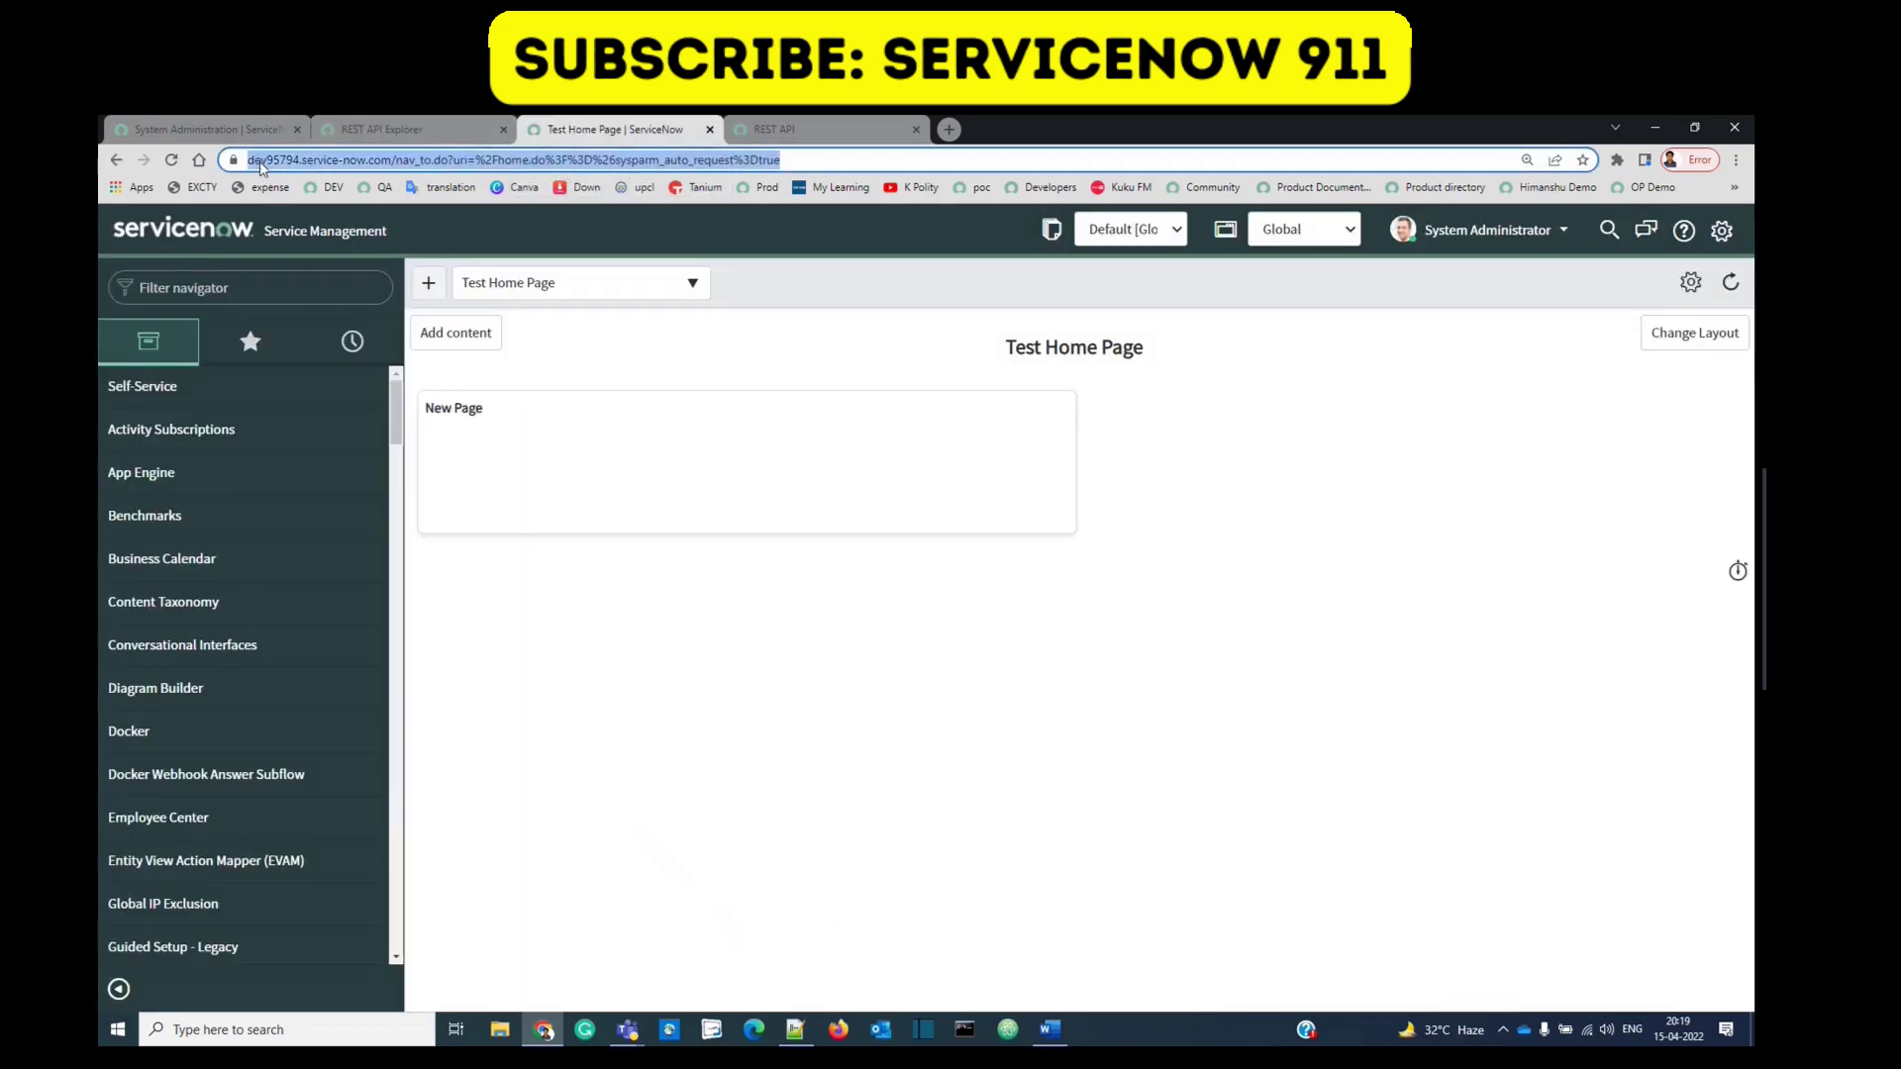
left_click(262, 161)
double_click(309, 161)
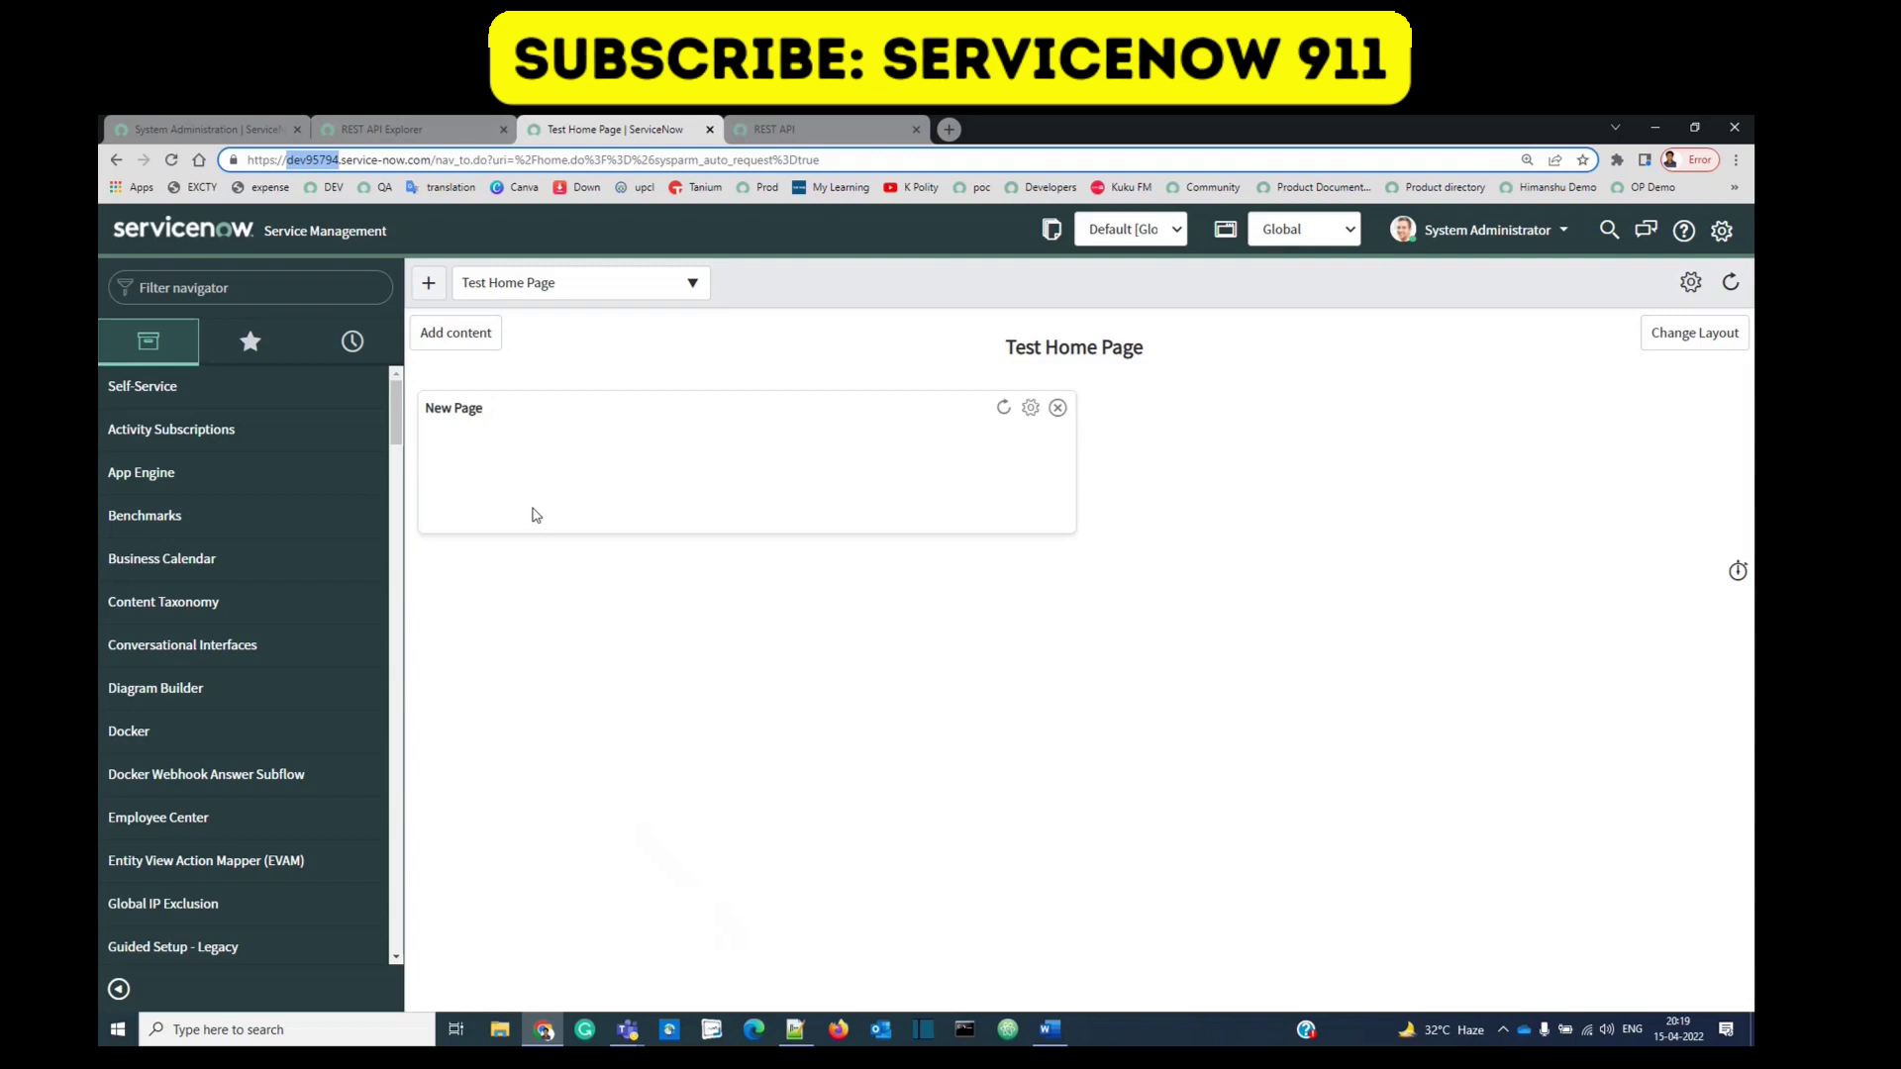
left_click(212, 129)
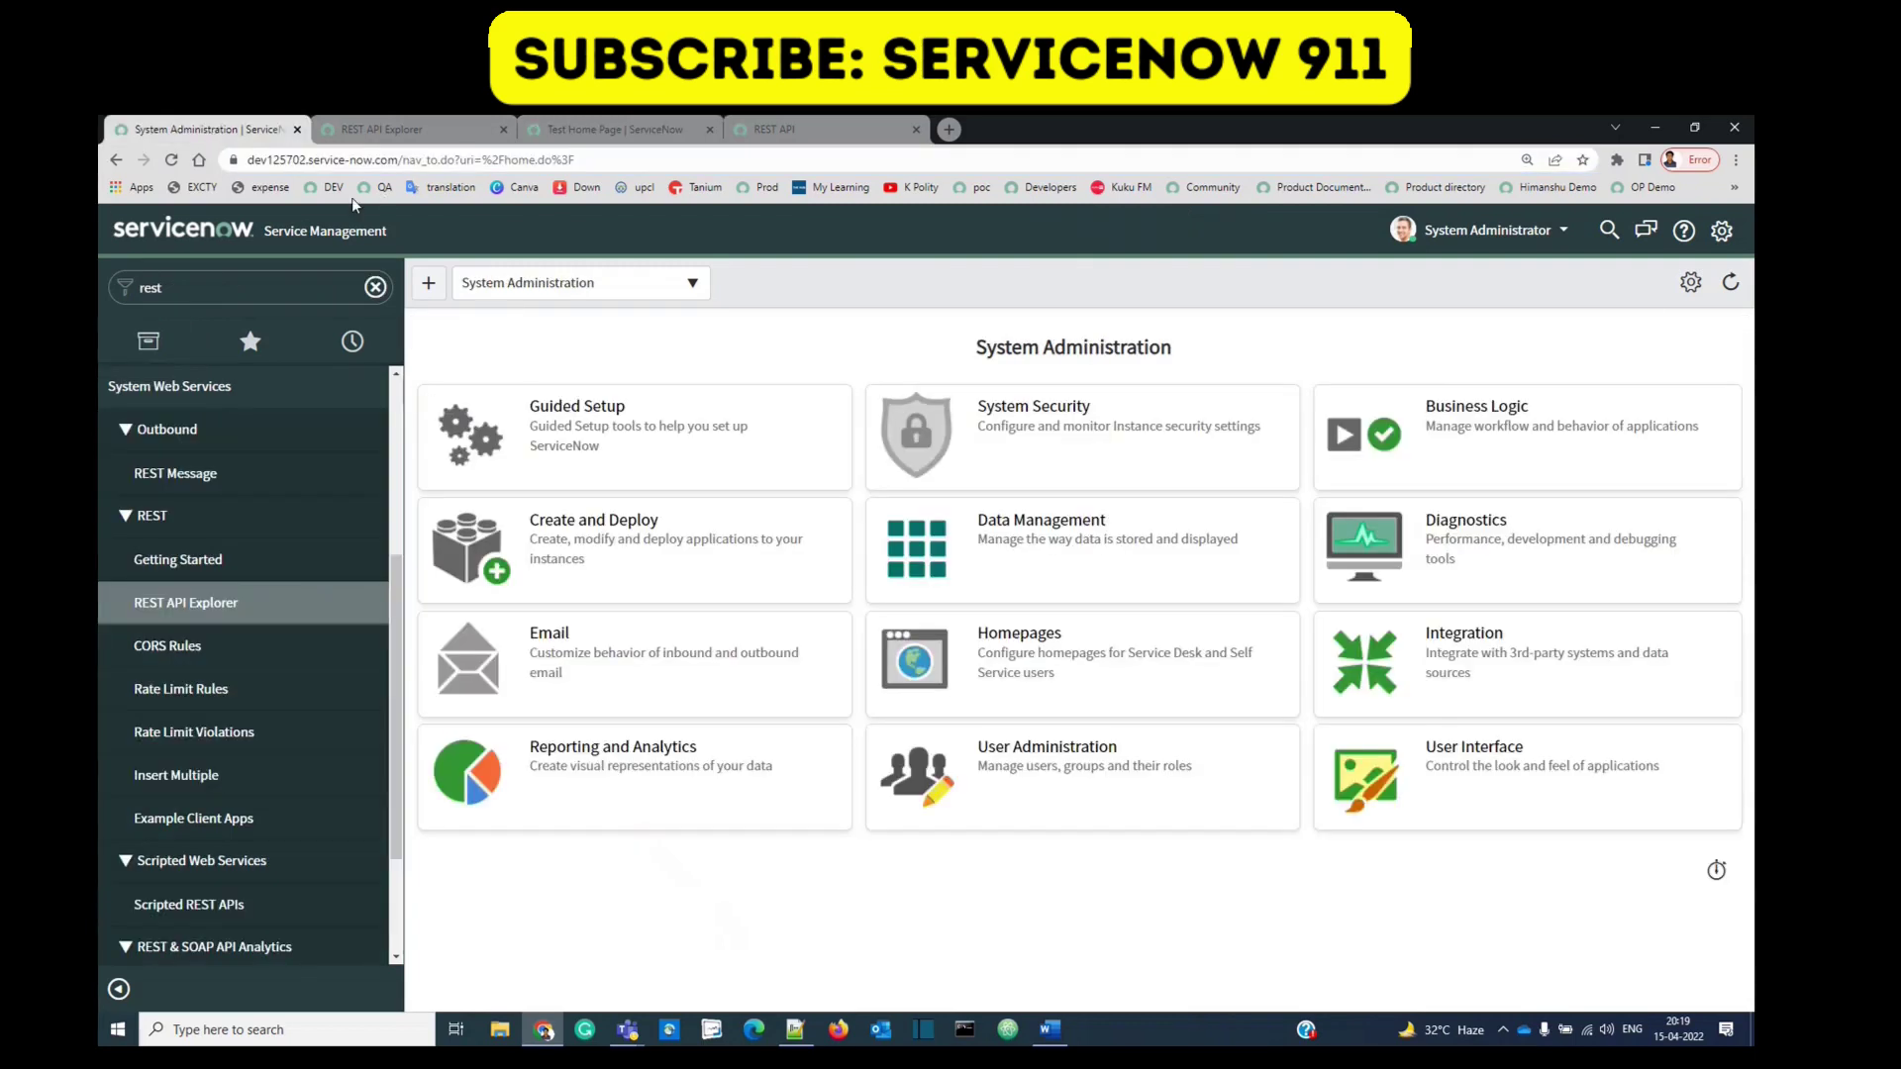
left_click(394, 119)
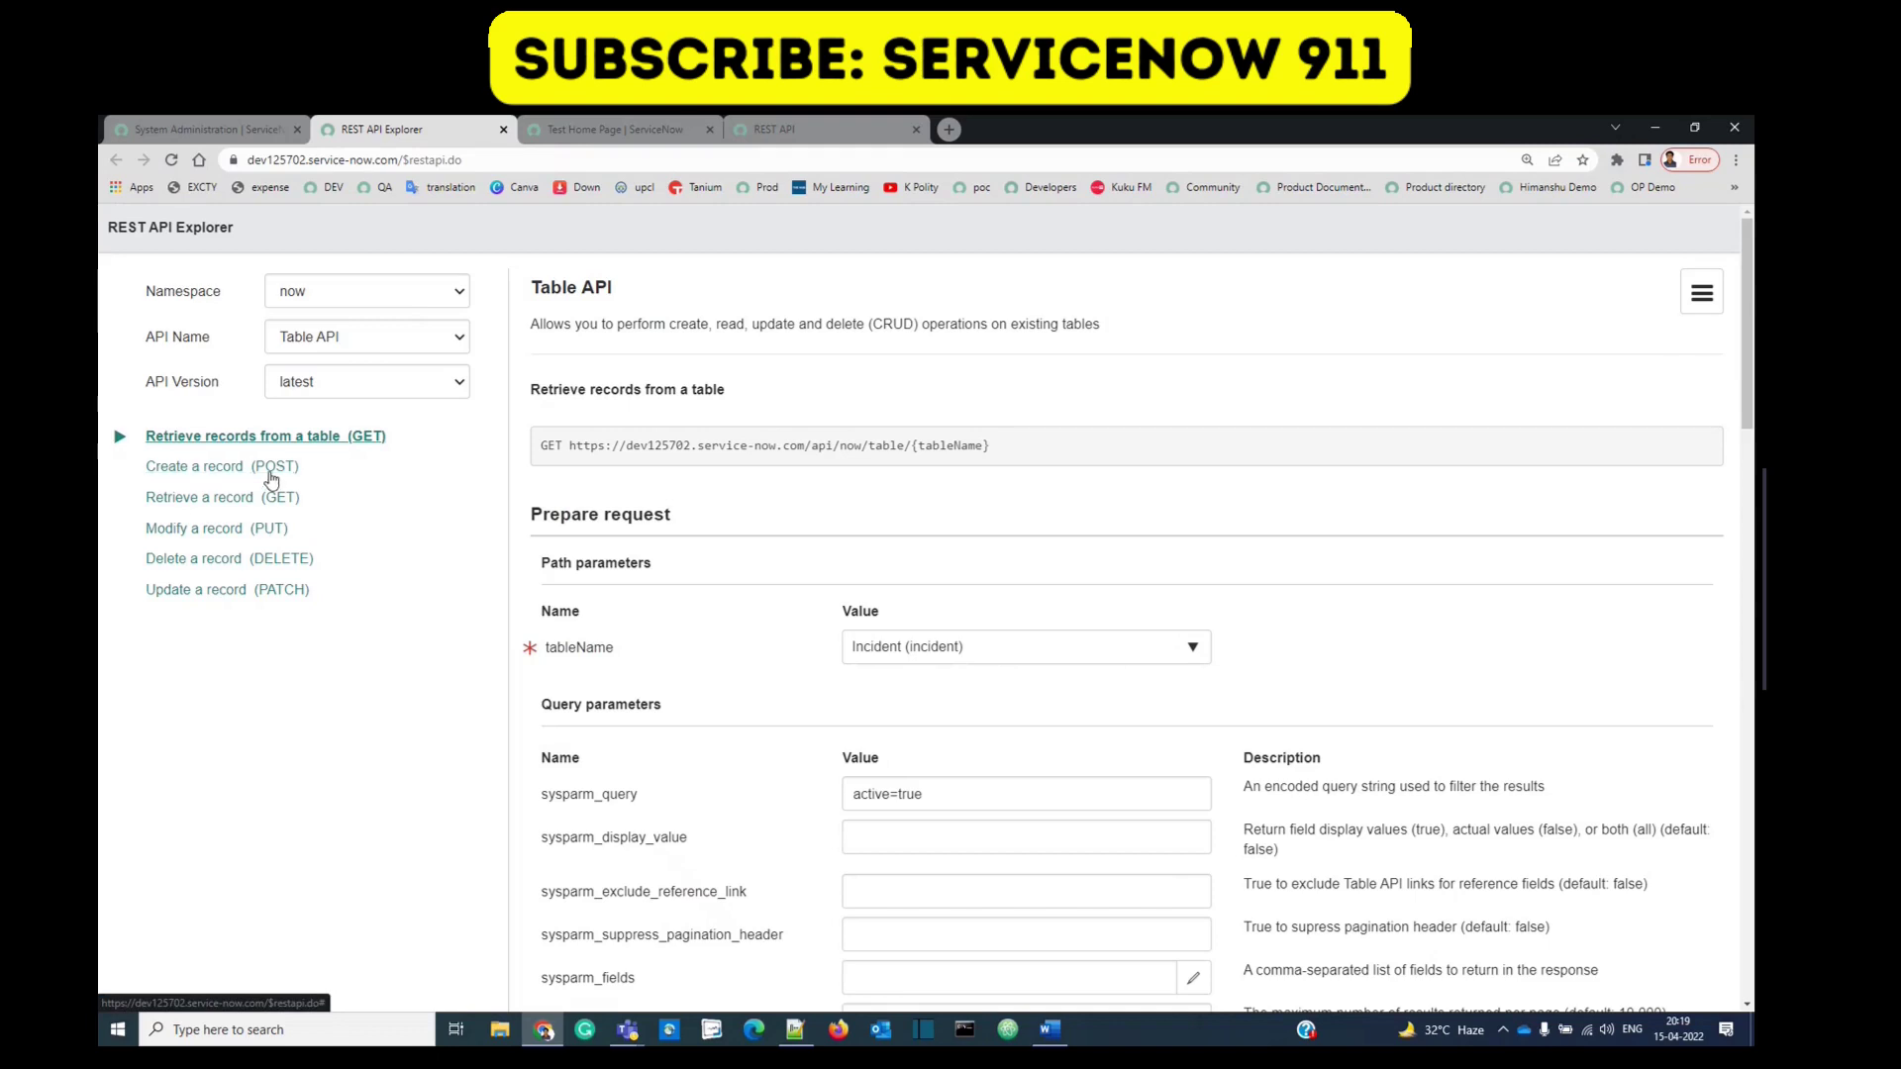
Step: Close the REST API Explorer and open the Rest Integration record from the outbound REST messages in its own browser tab
key("ctrl+w")
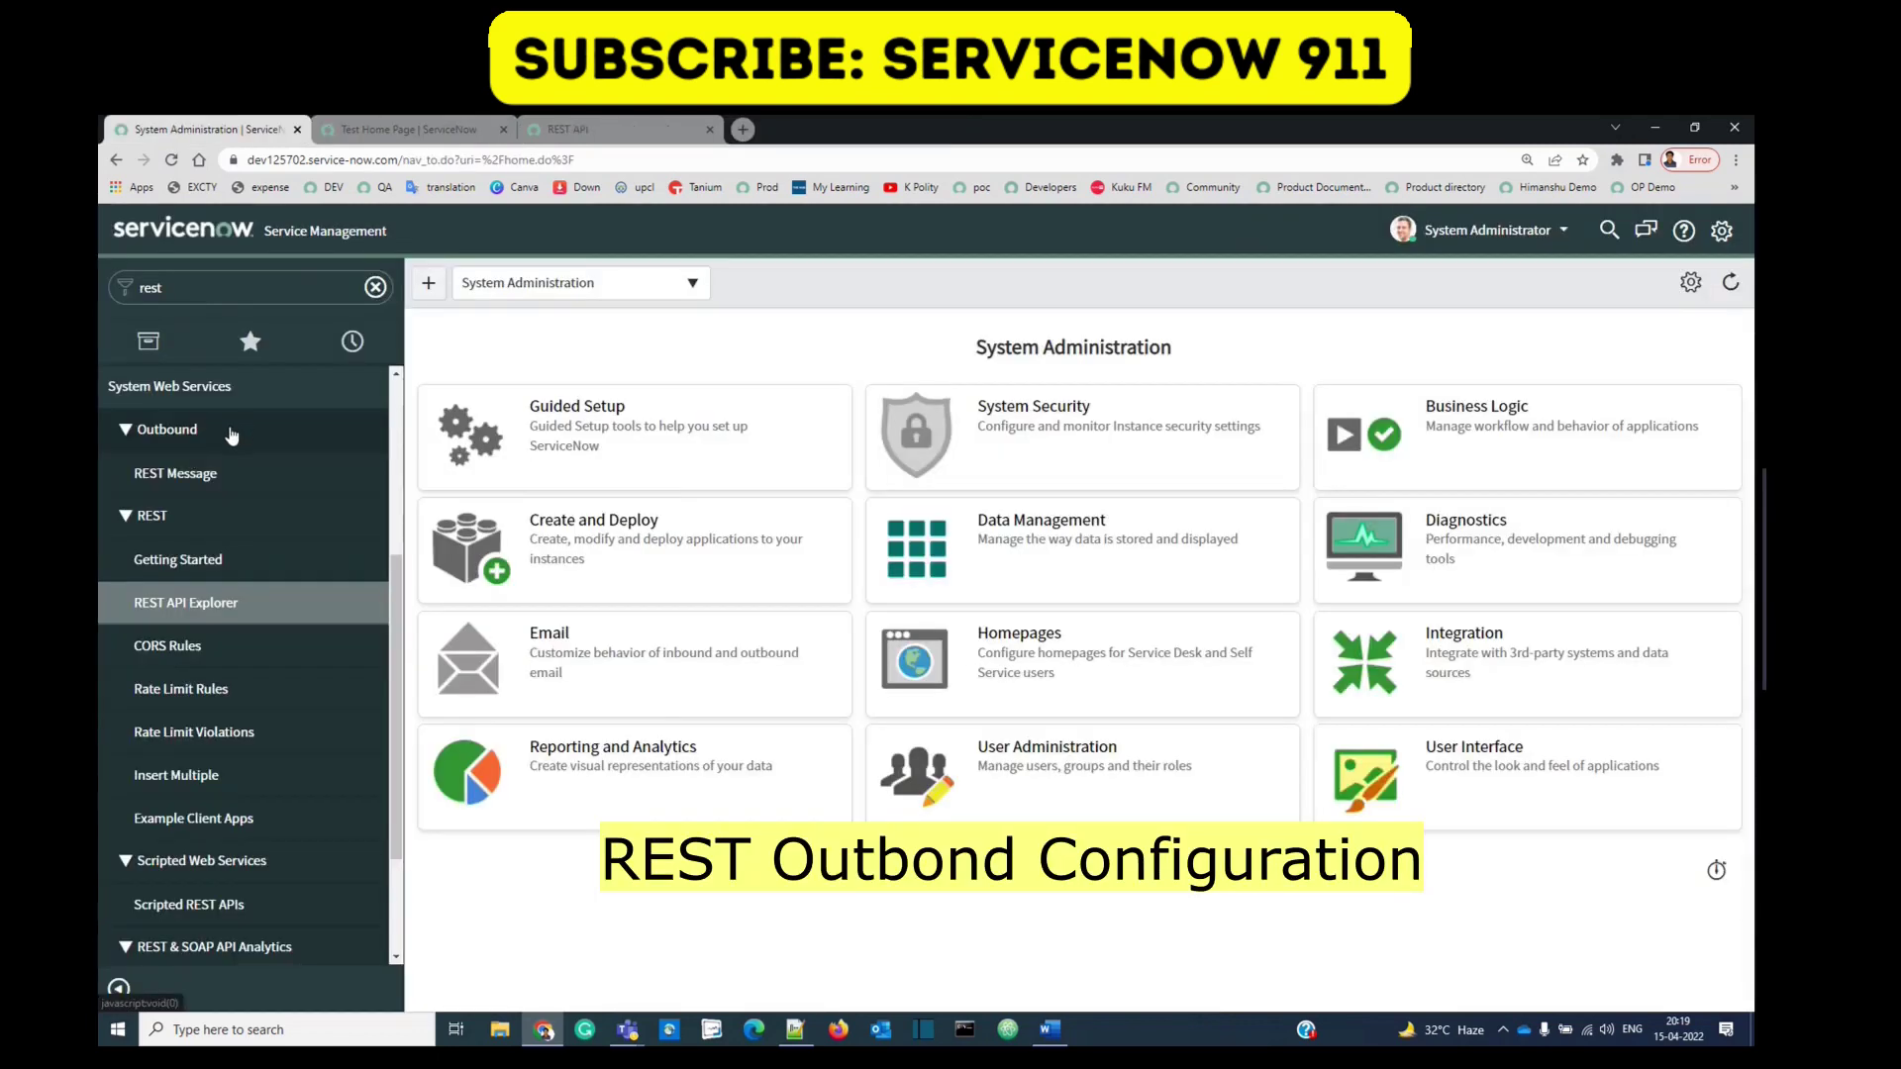
left_click(205, 481, "ctrl")
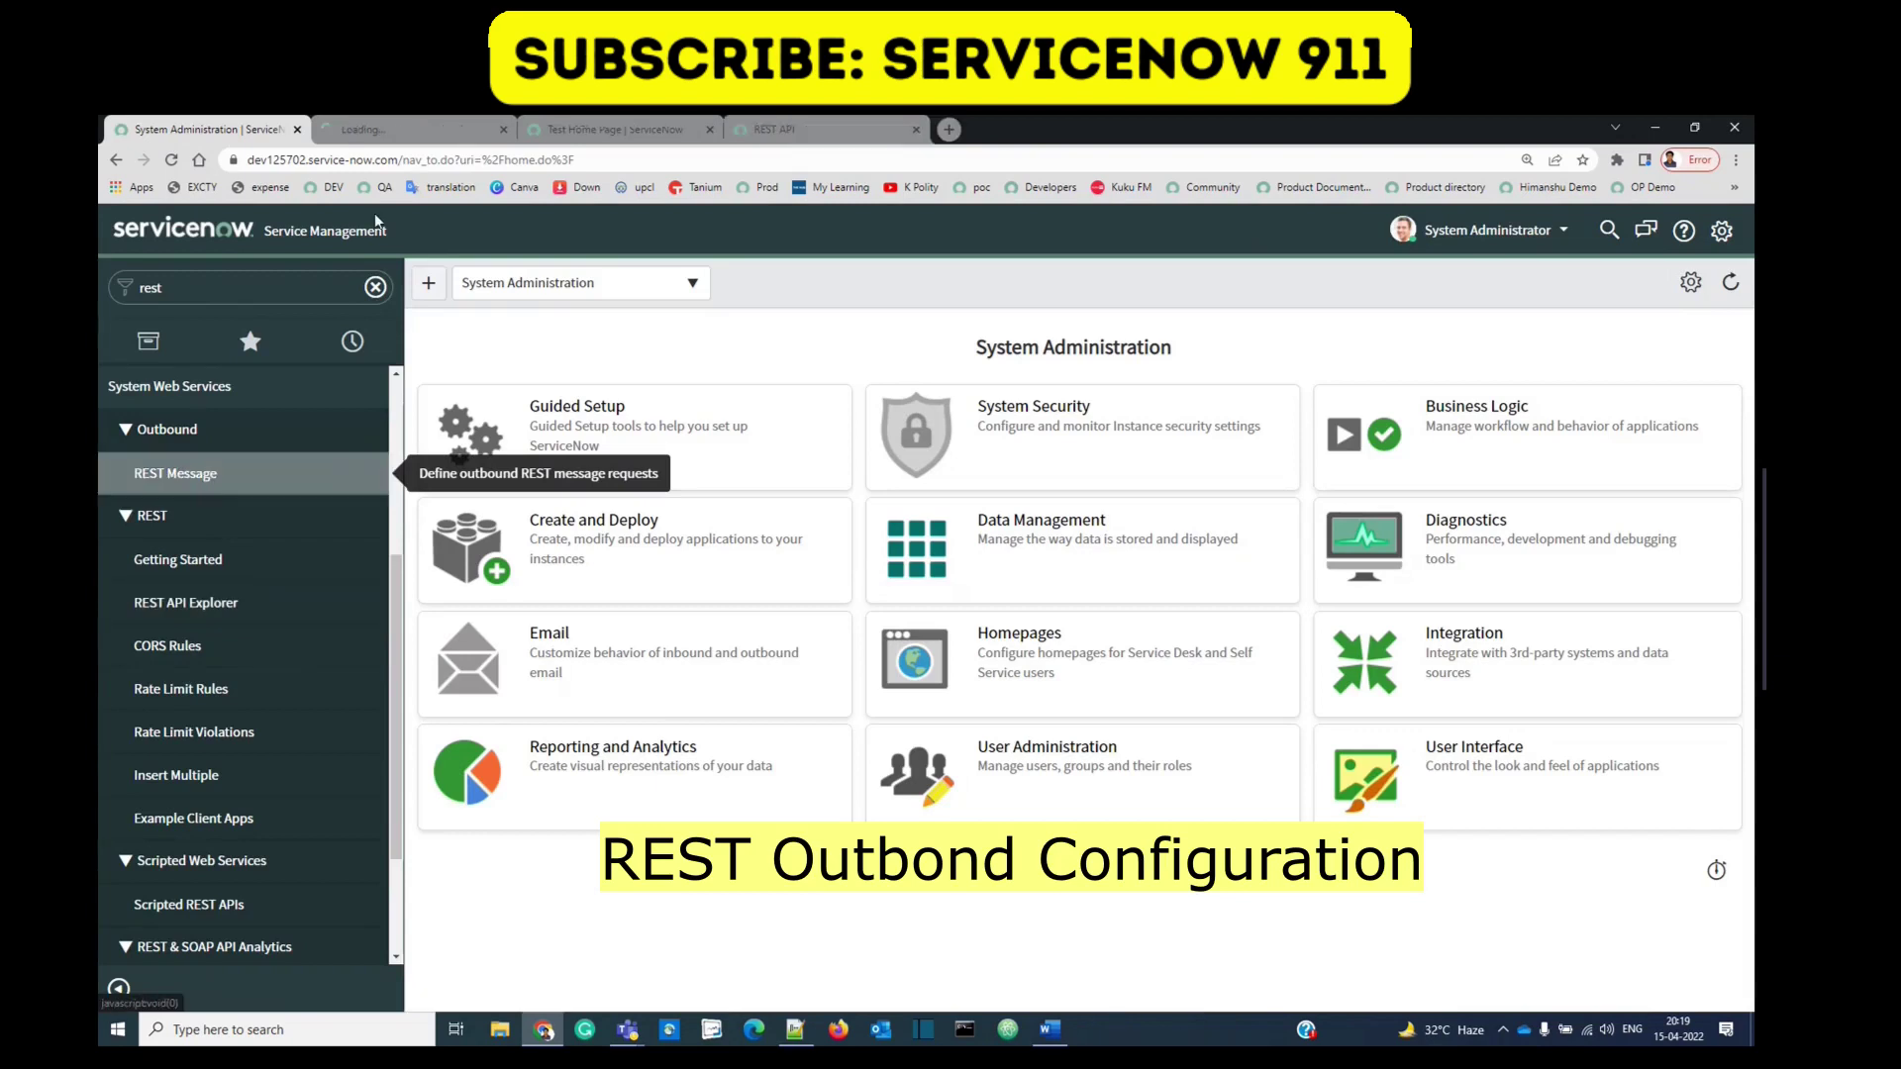
left_click(413, 122)
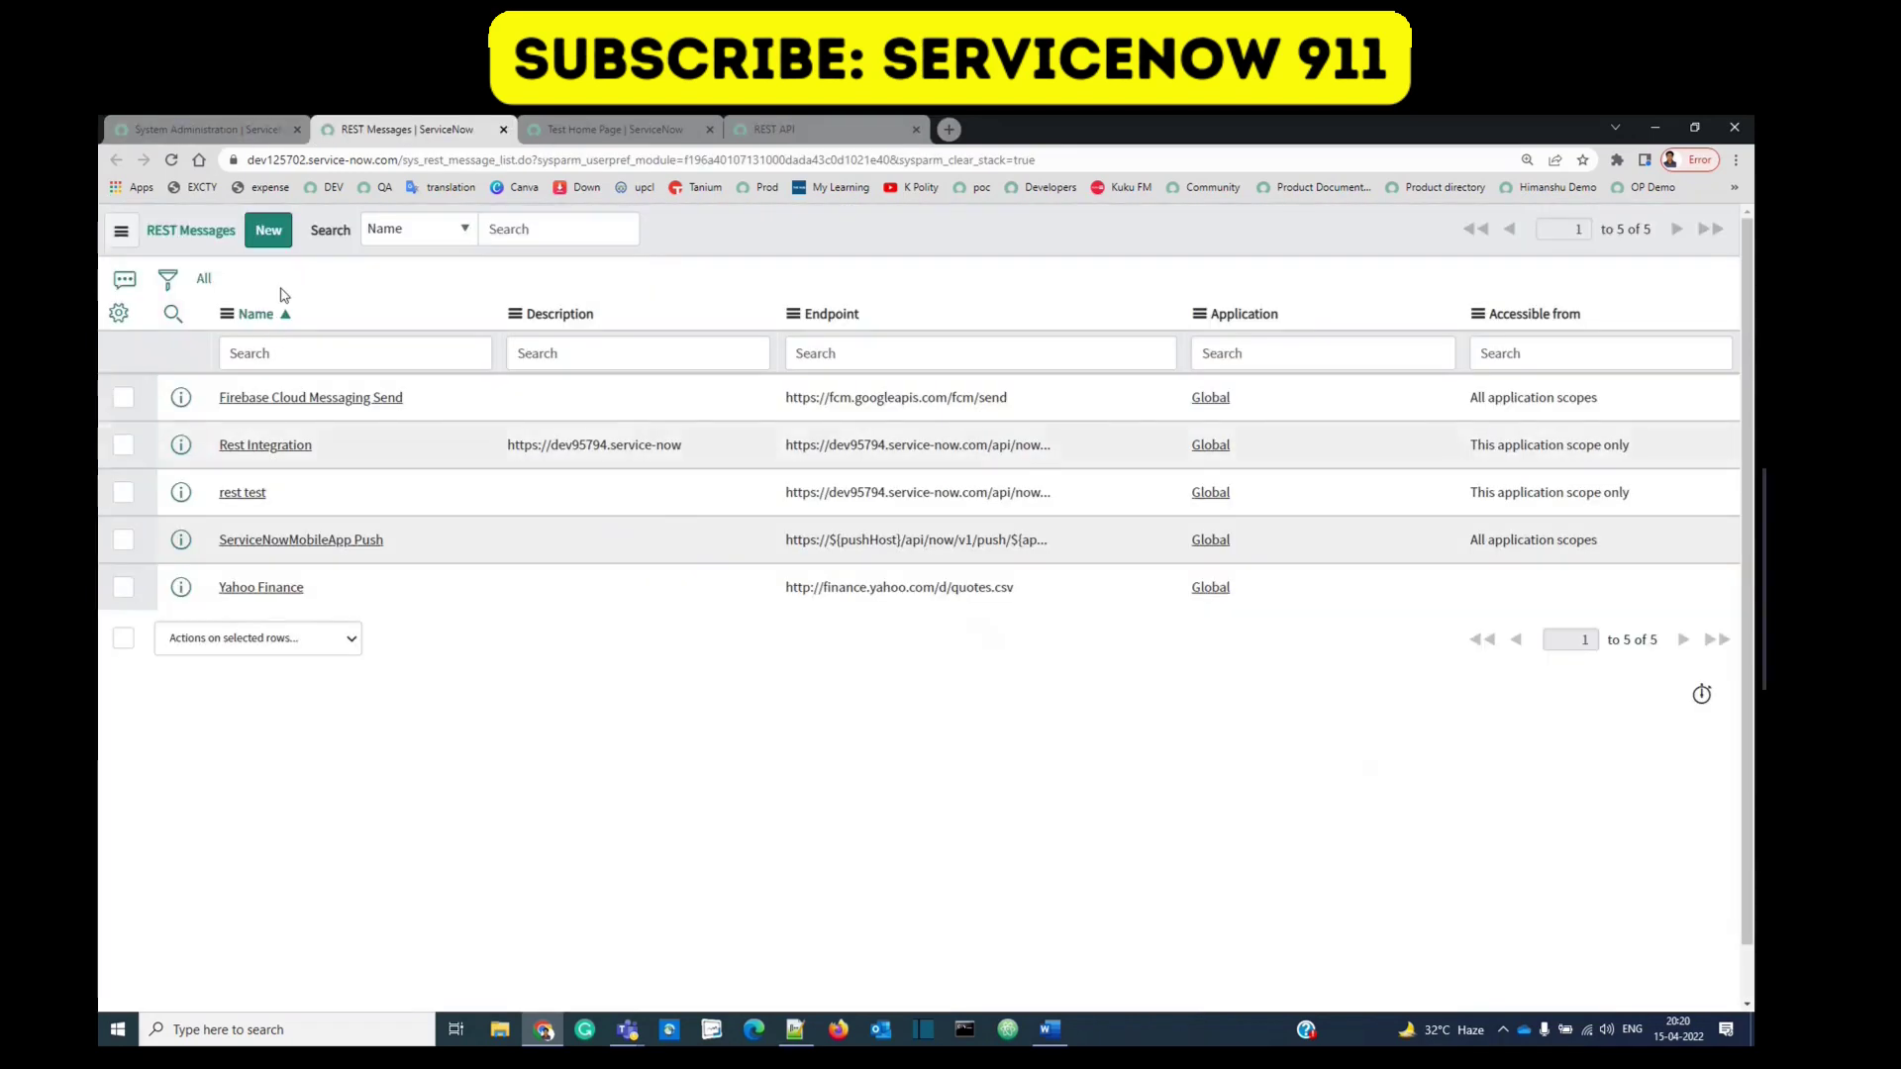
left_click(297, 447, "ctrl")
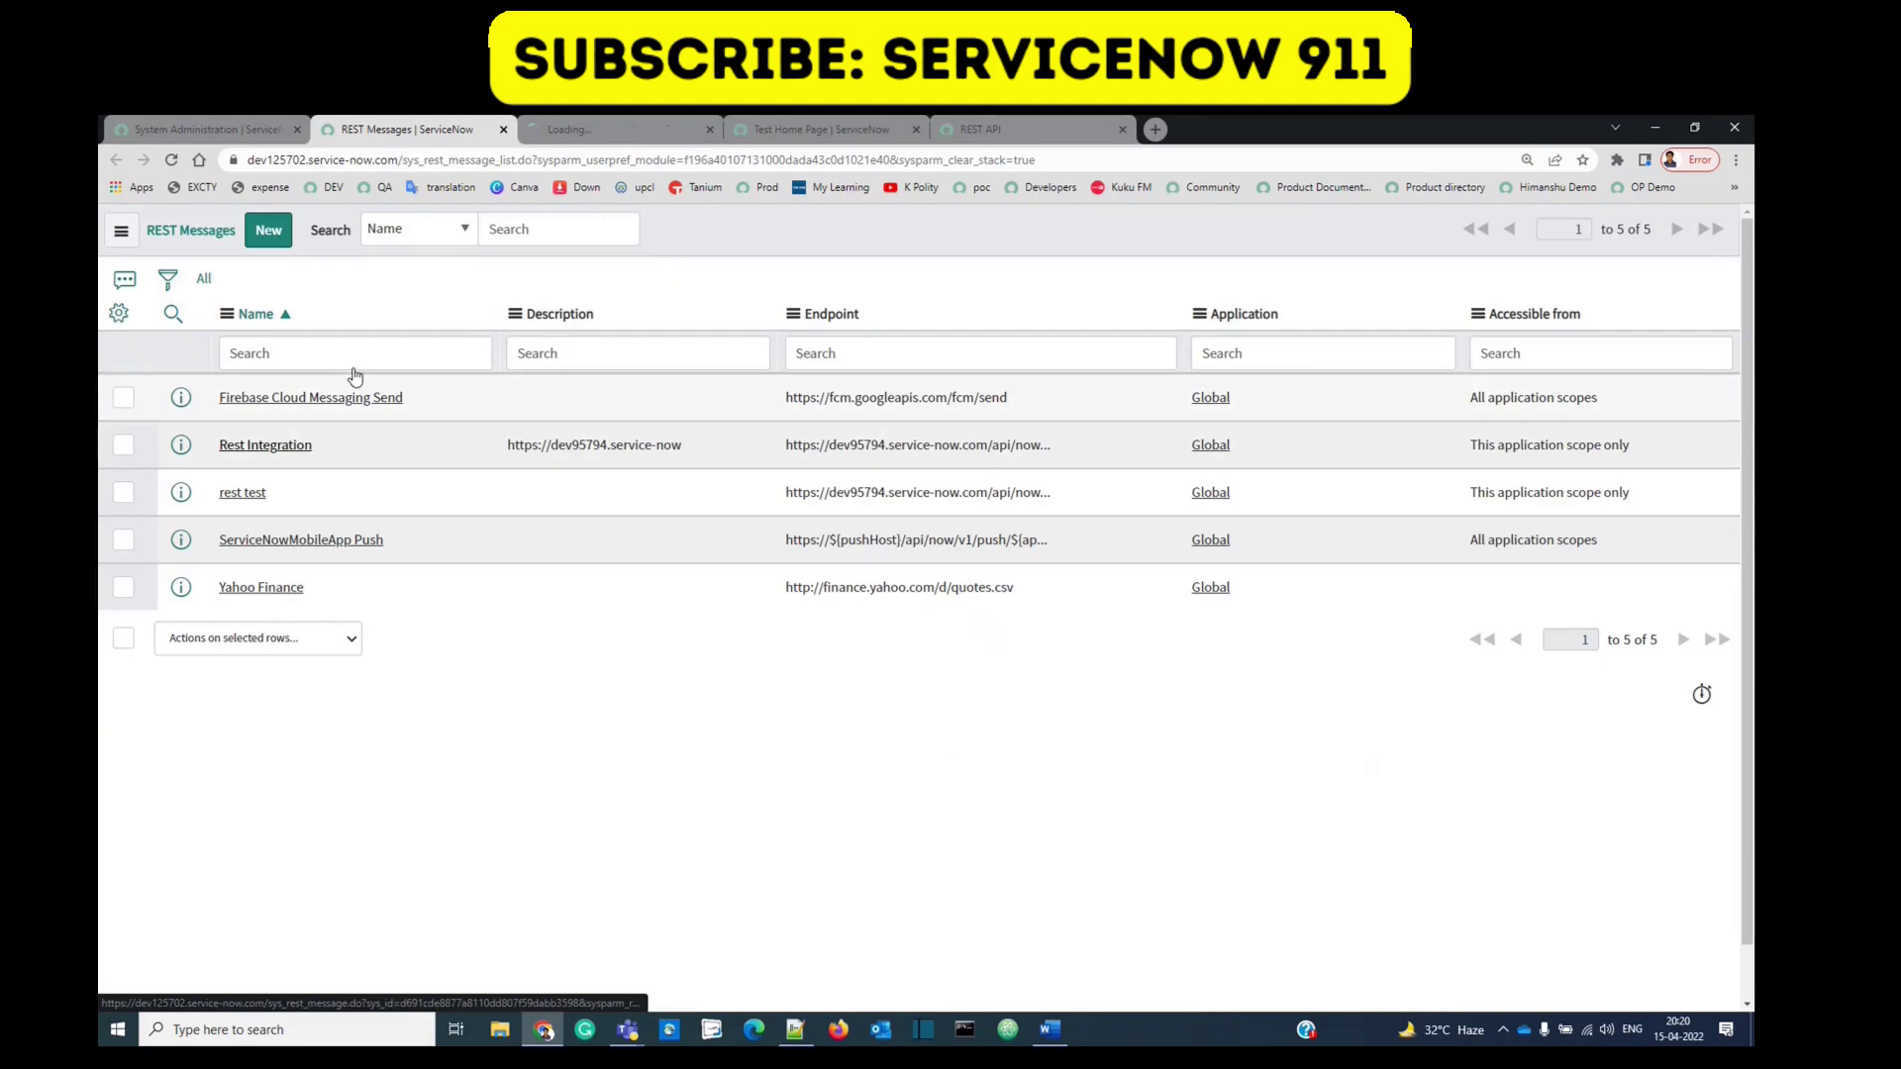
left_click(570, 128)
Step: Examine the description and the incident table endpoint URL of the Rest Integration REST message
triple_click(669, 393)
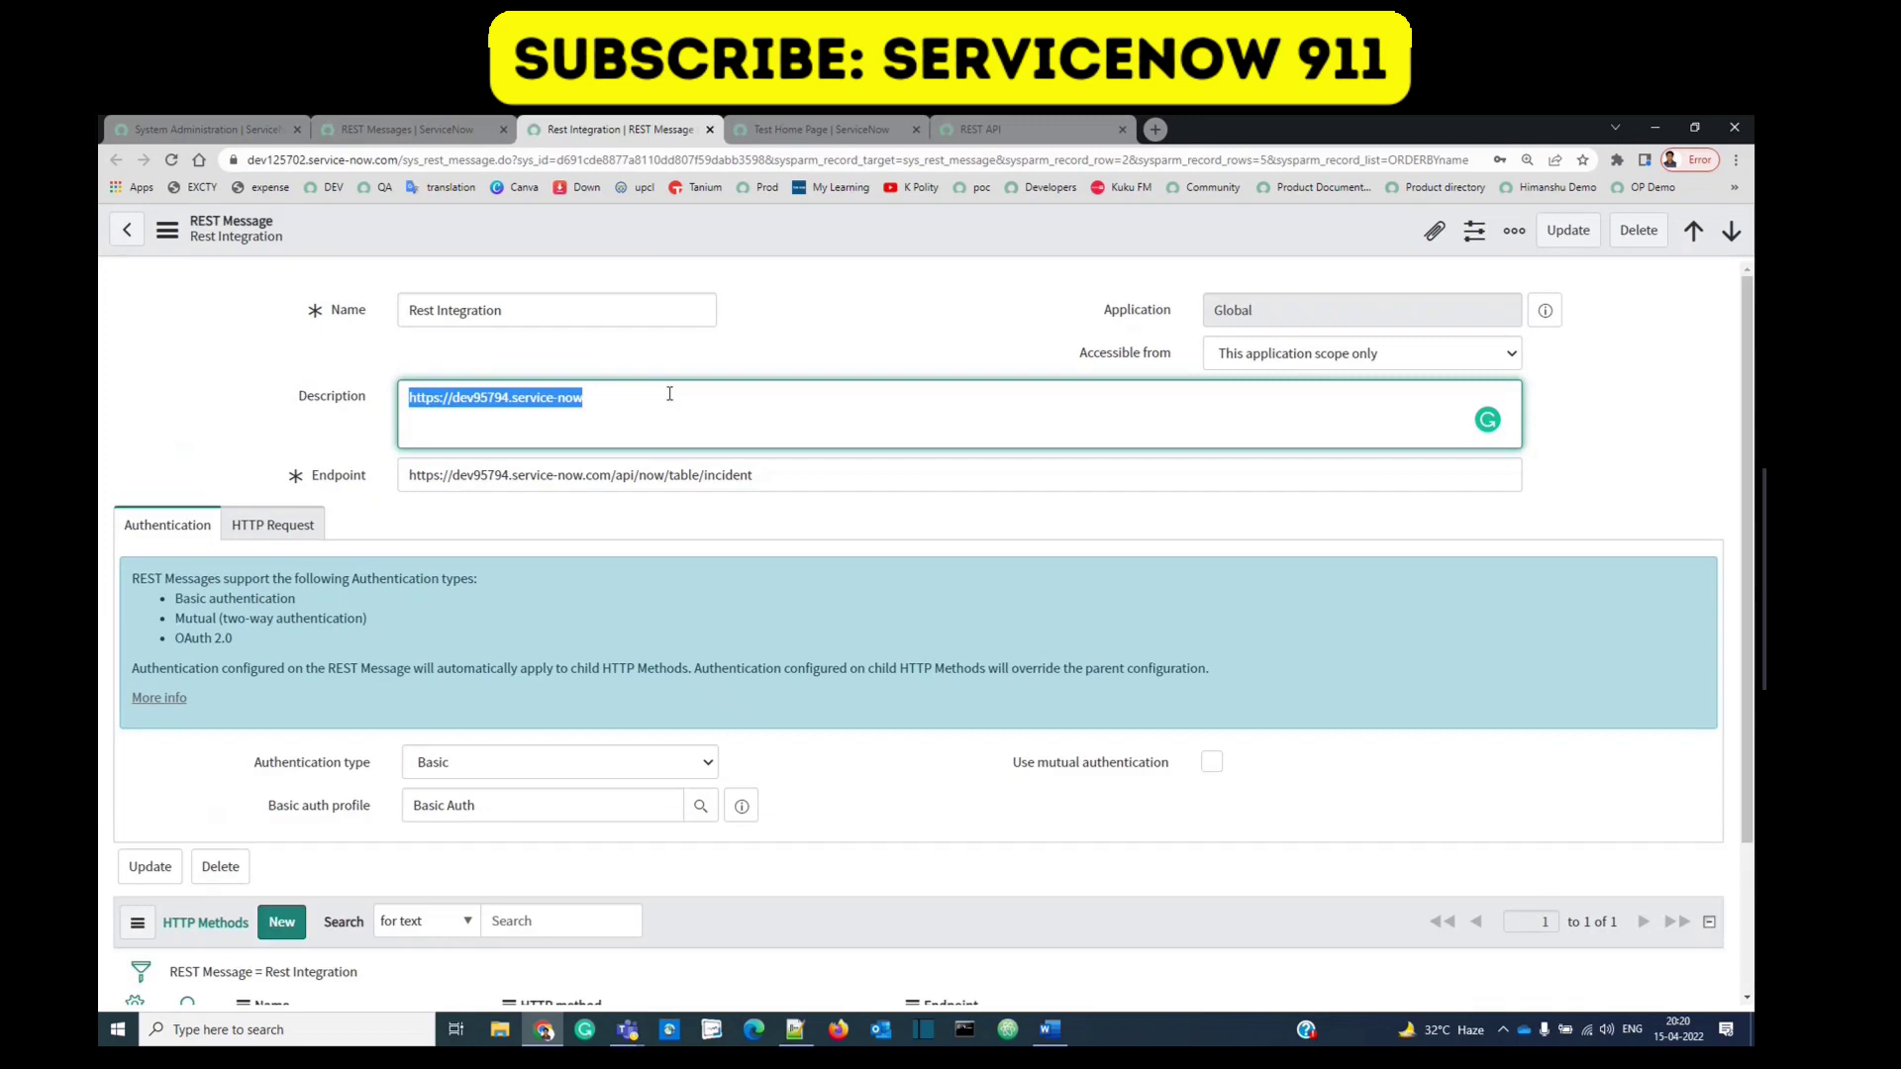
triple_click(783, 482)
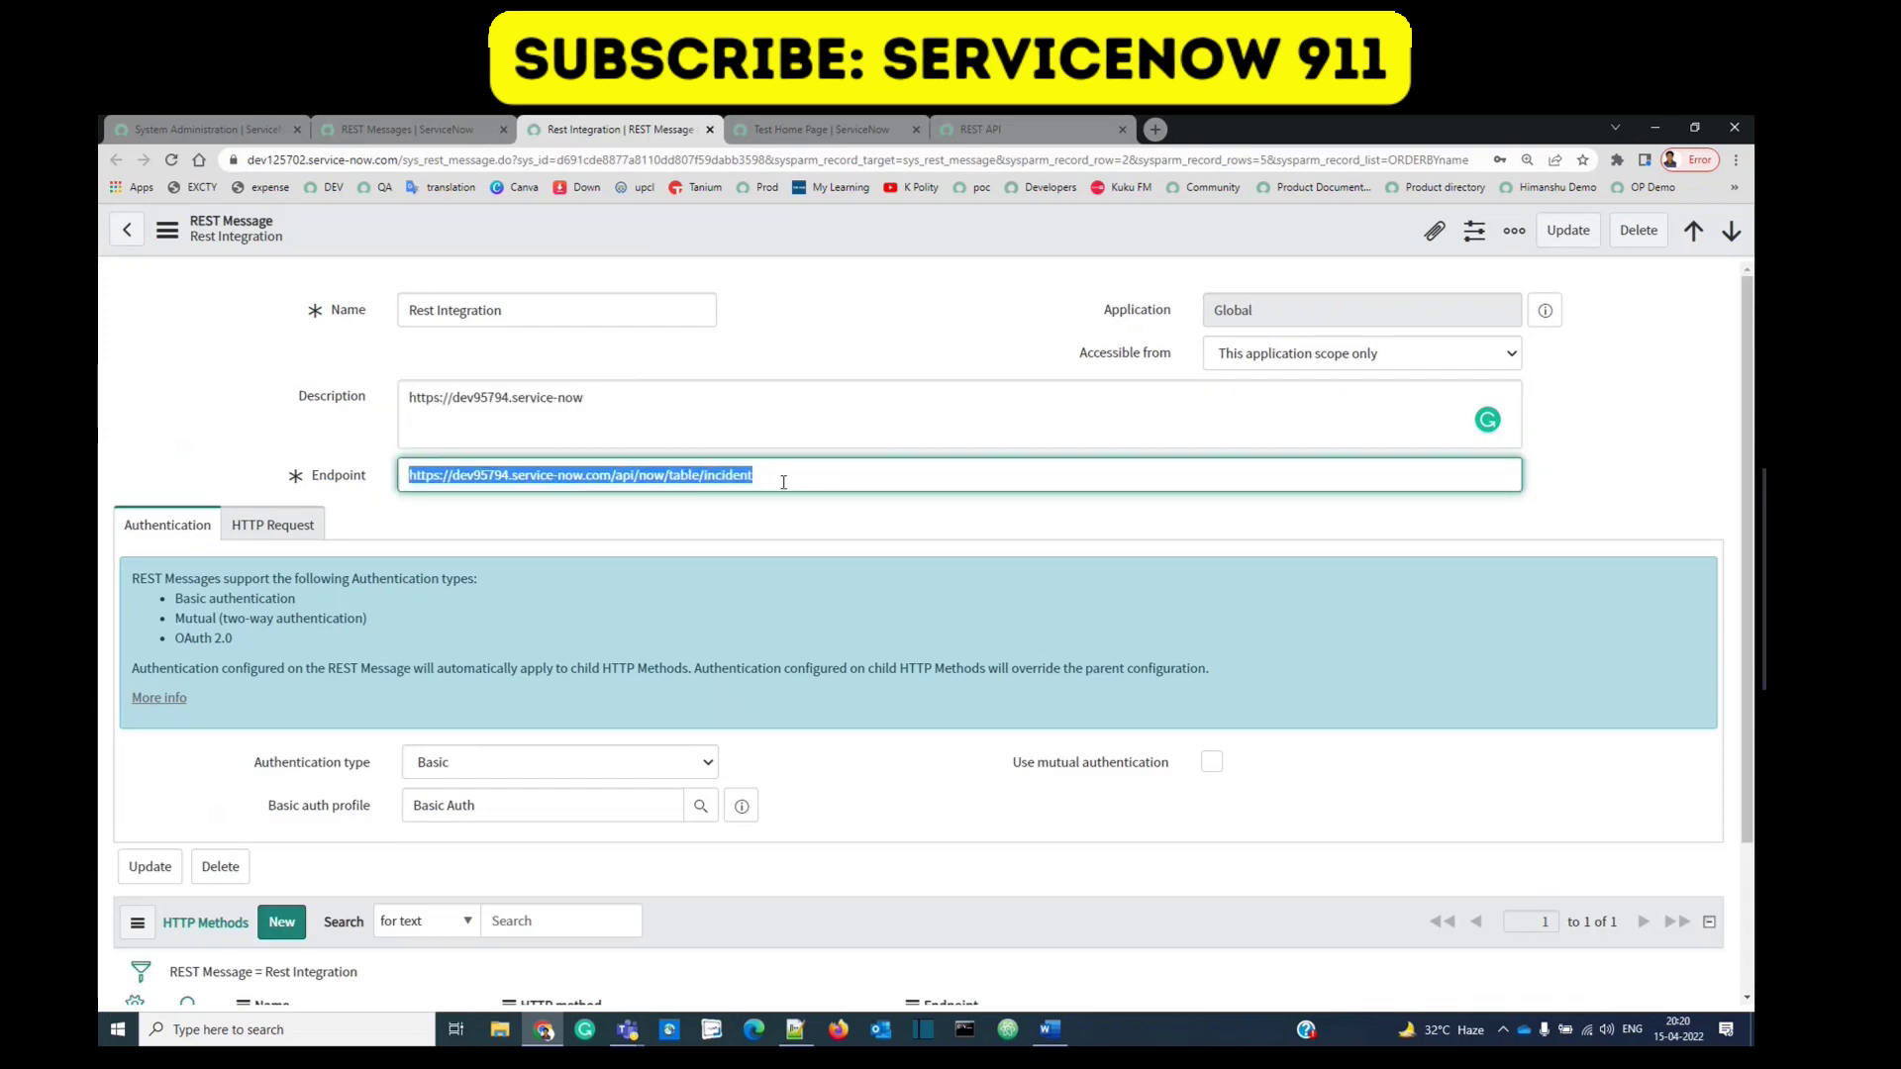
left_click(783, 482)
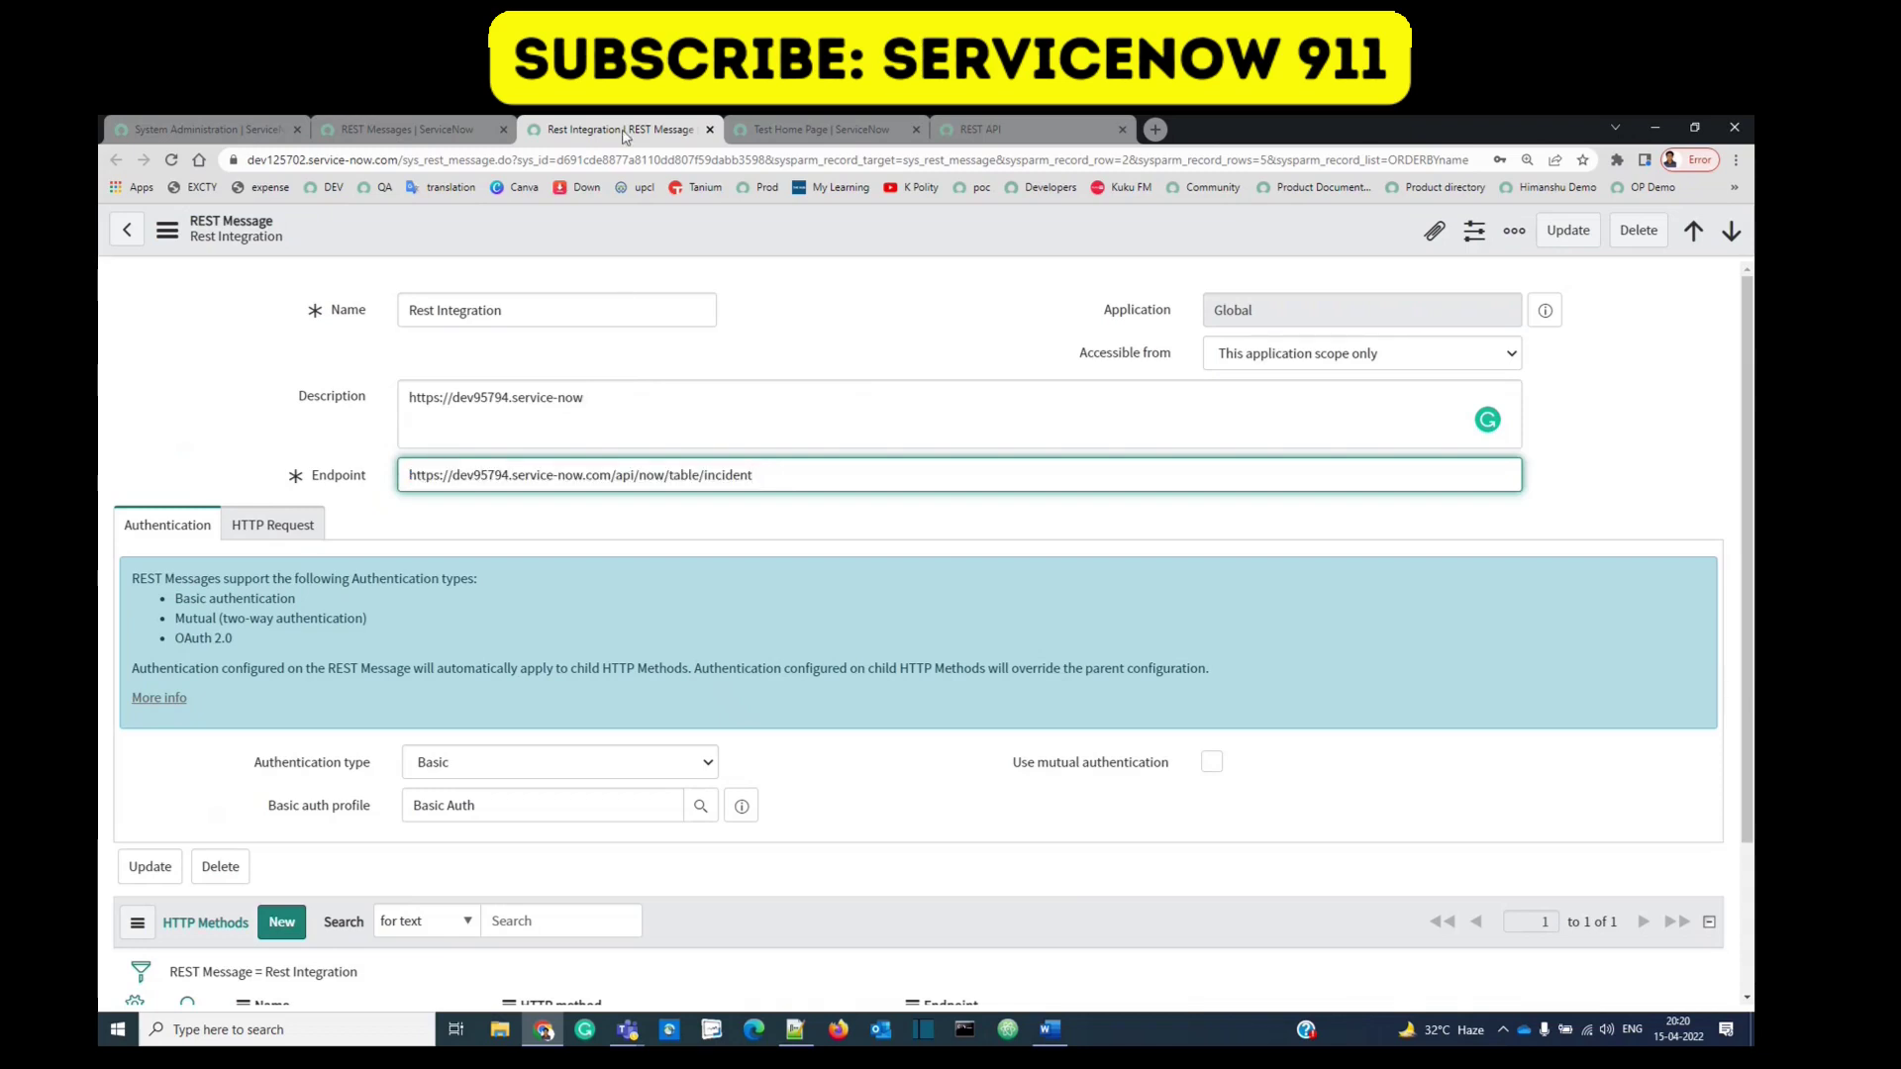
triple_click(791, 474)
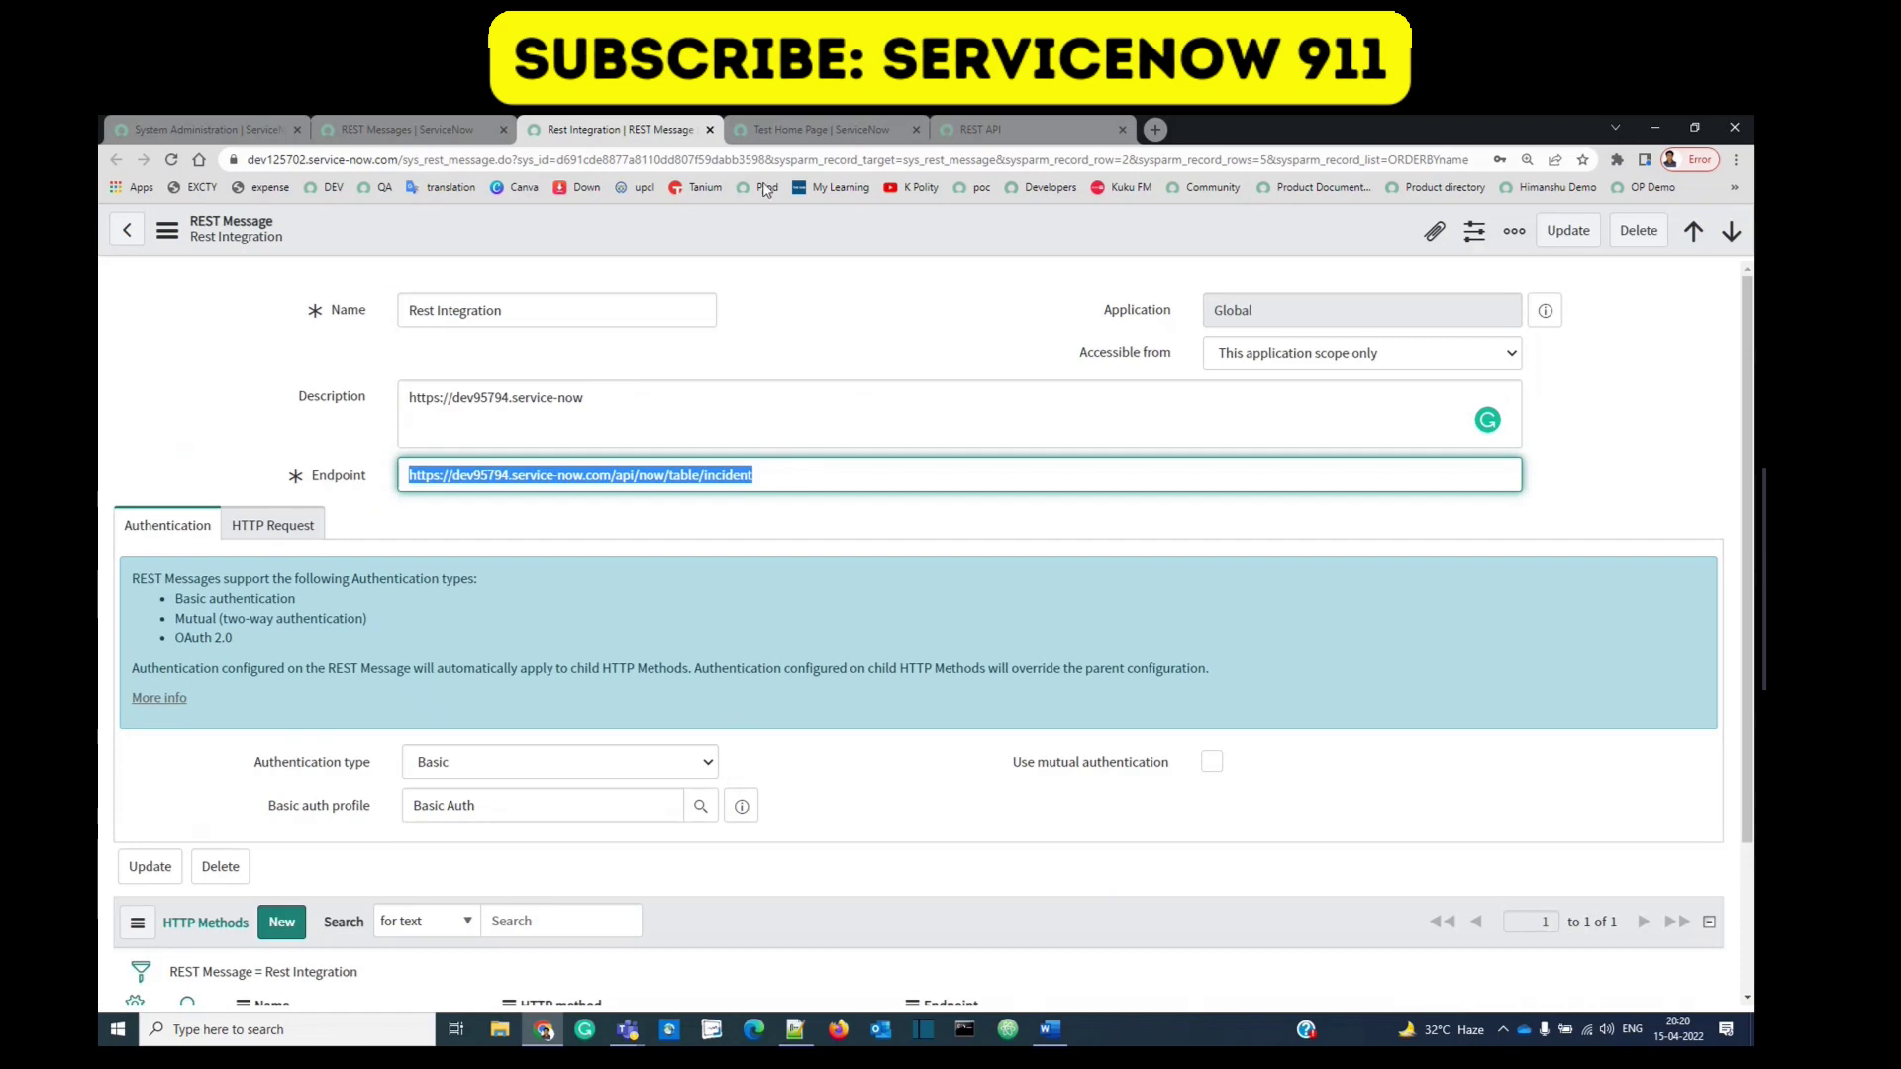
Step: On the dev95794 instance, filter the navigator by rest to open the REST API Explorer and inspect the Table API GET endpoint and its tableName placeholder
left_click(822, 128)
left_click(207, 288)
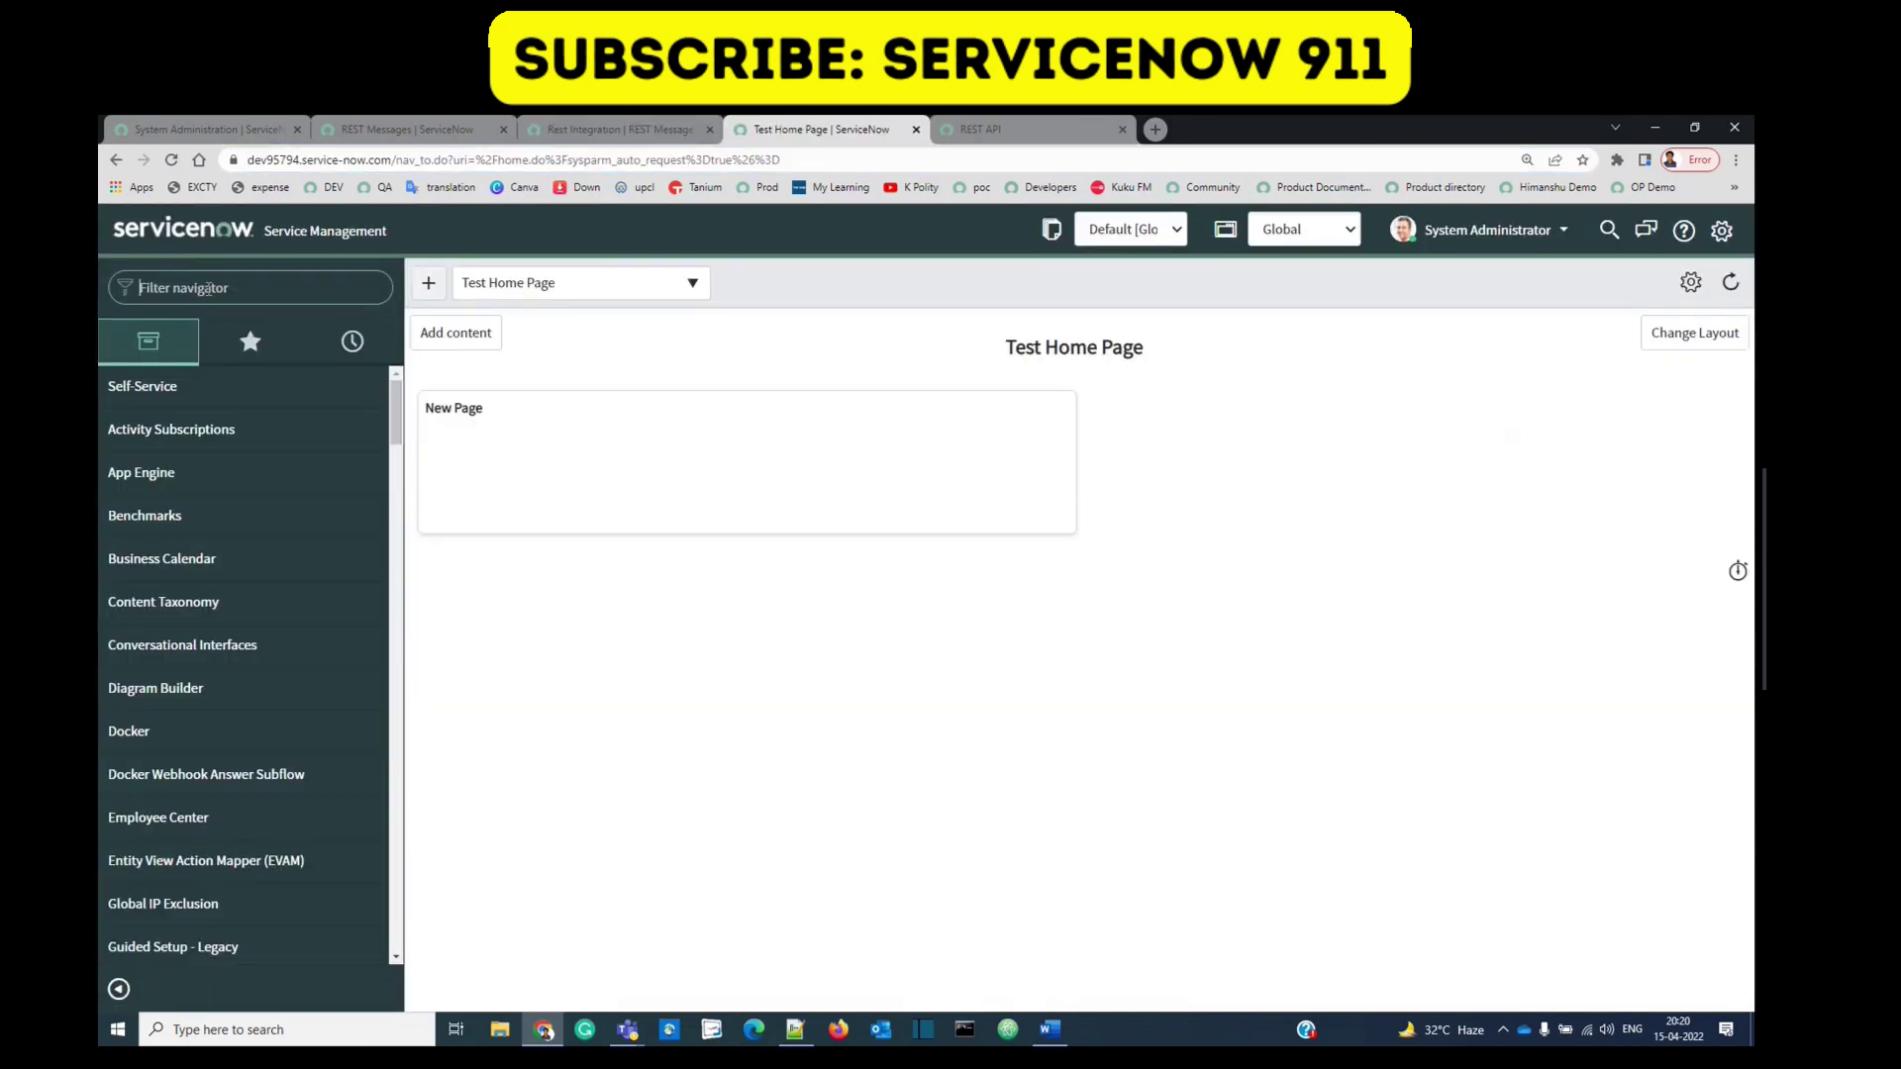
type("rest")
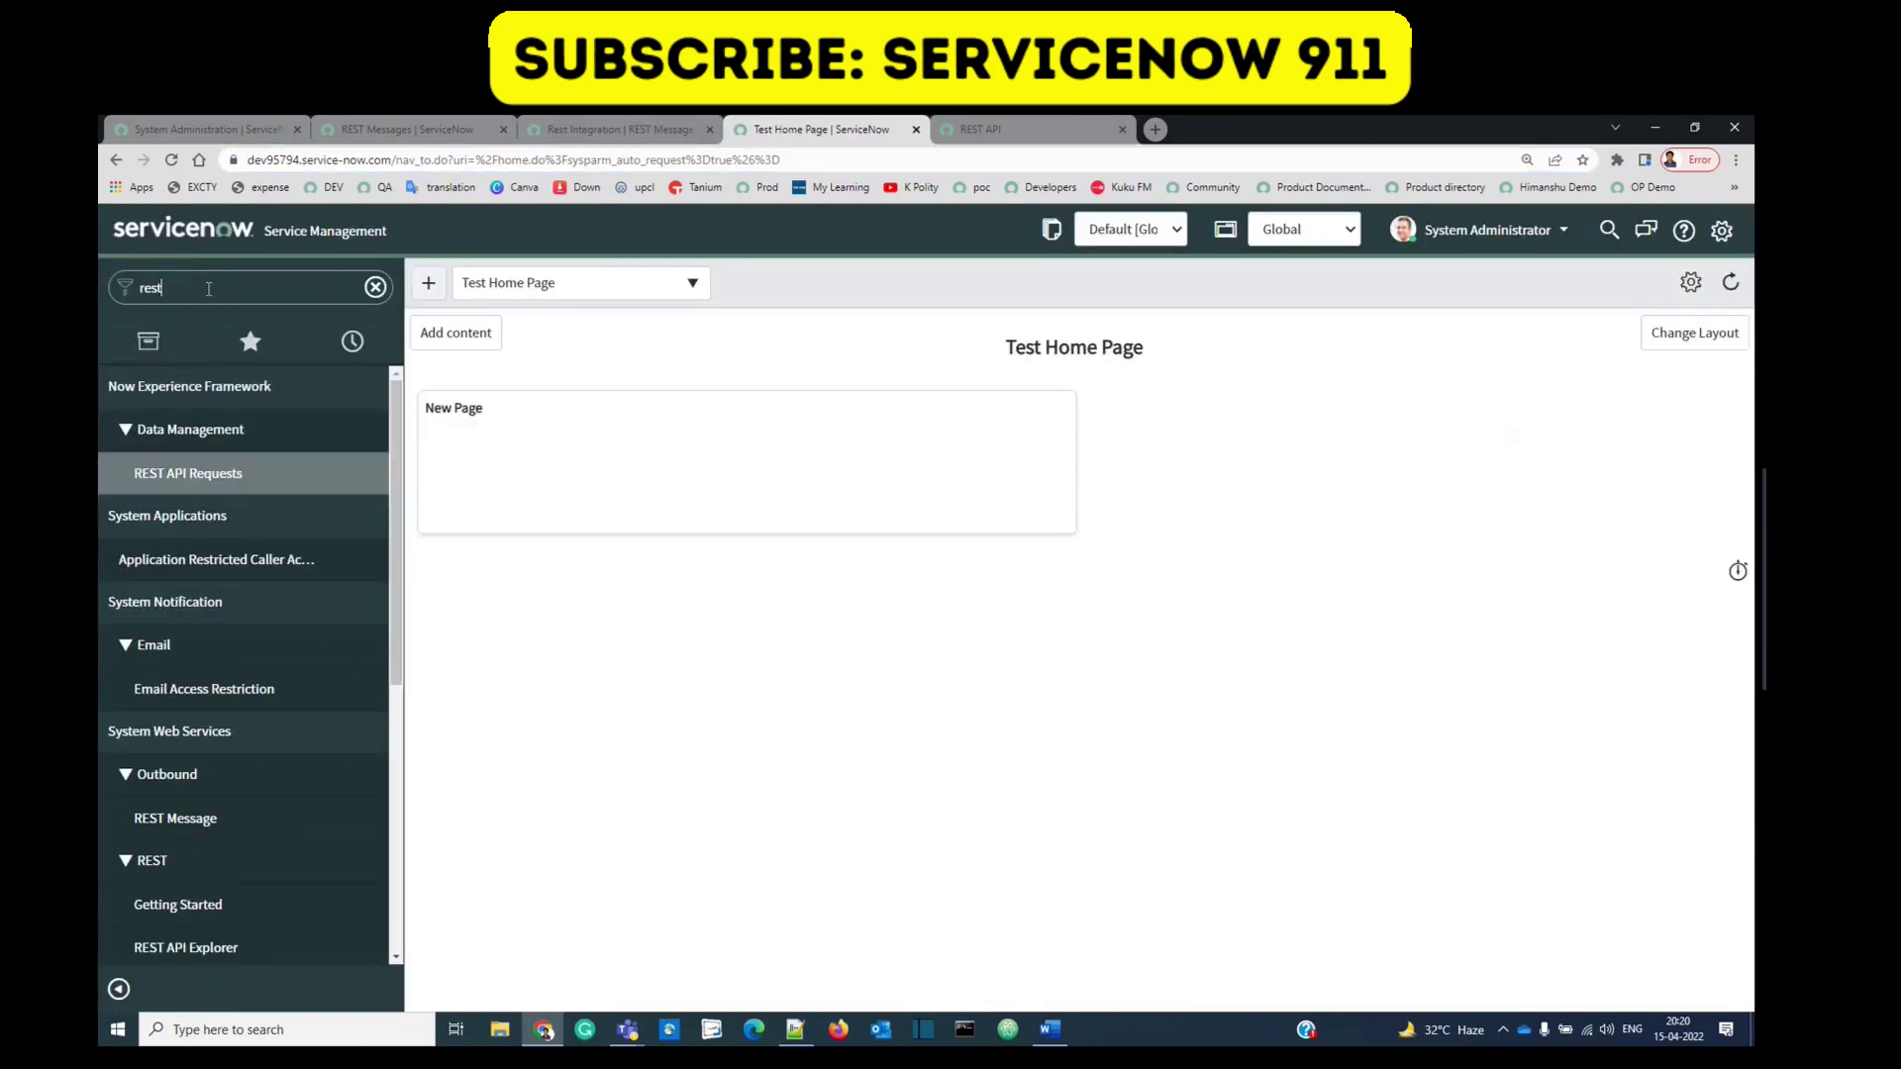
scroll(187, 846, "down", 3)
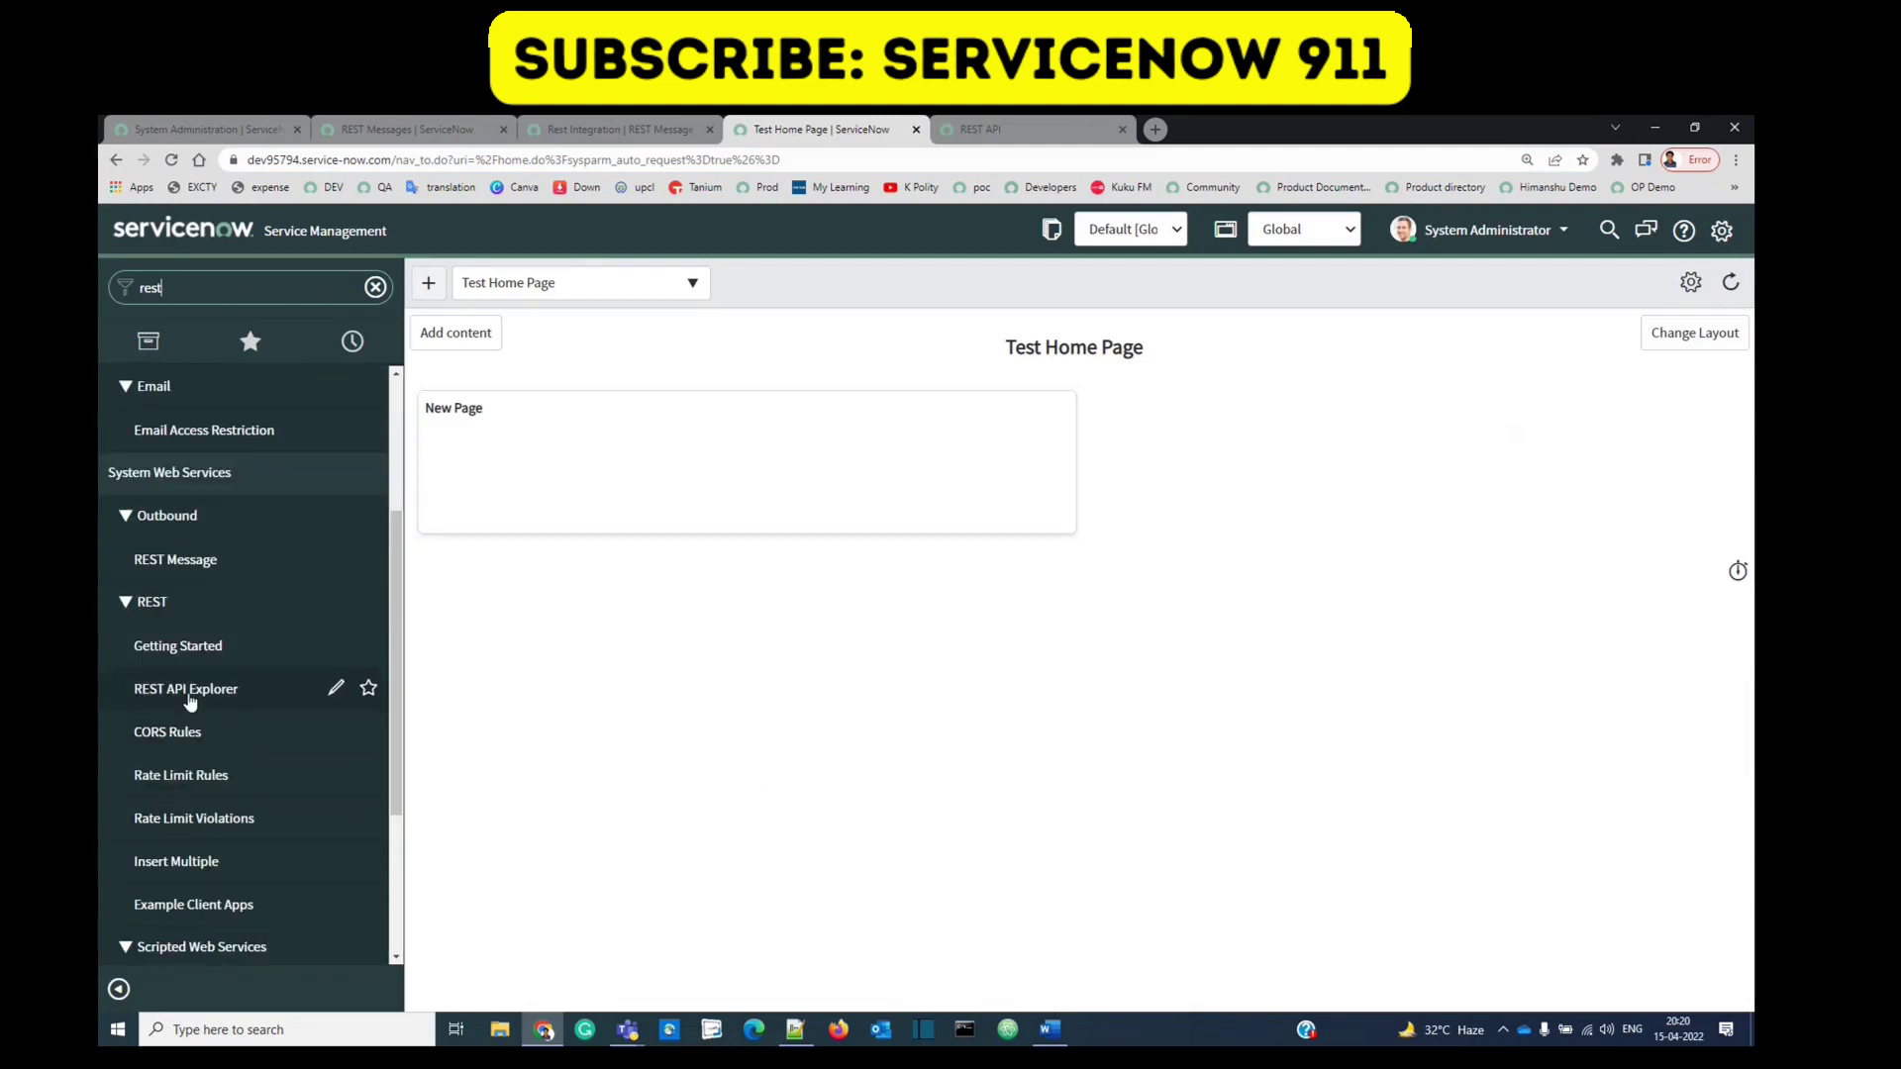
left_click(187, 690)
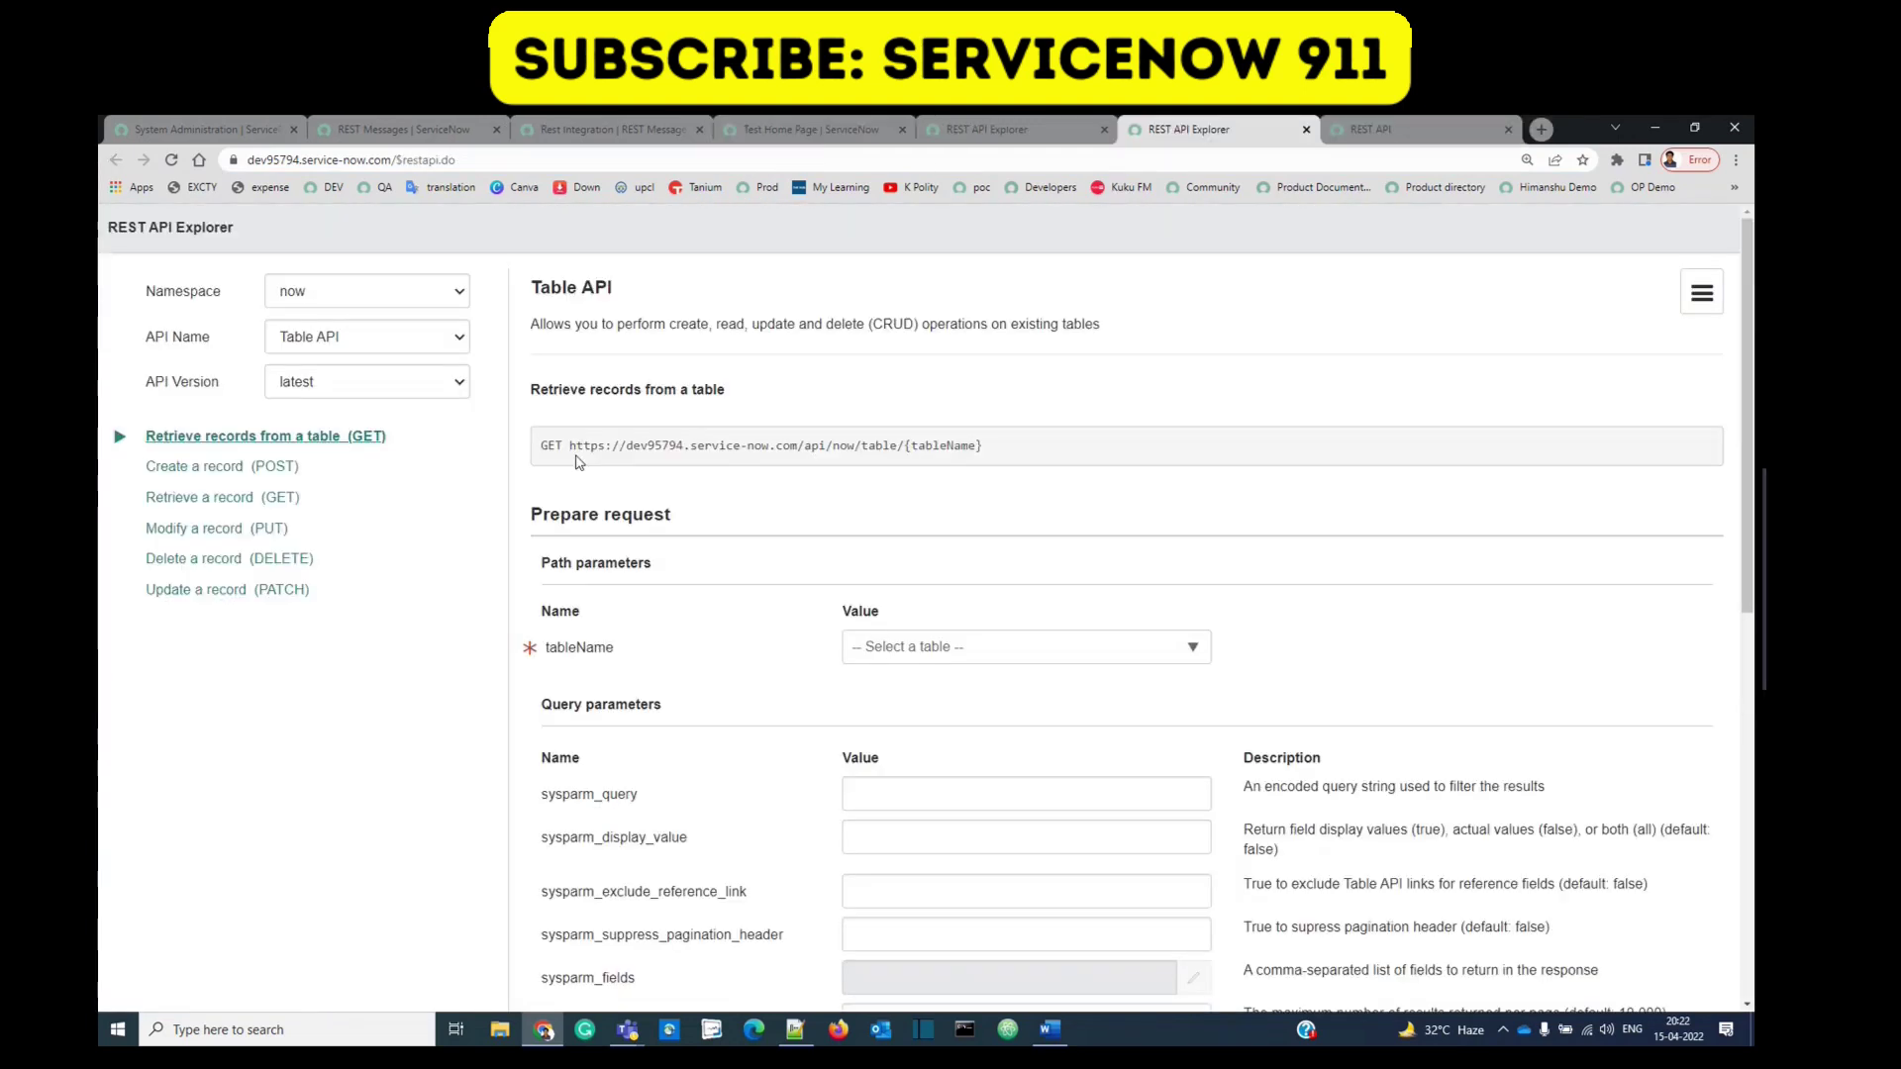
left_click_drag(569, 445, 1057, 453)
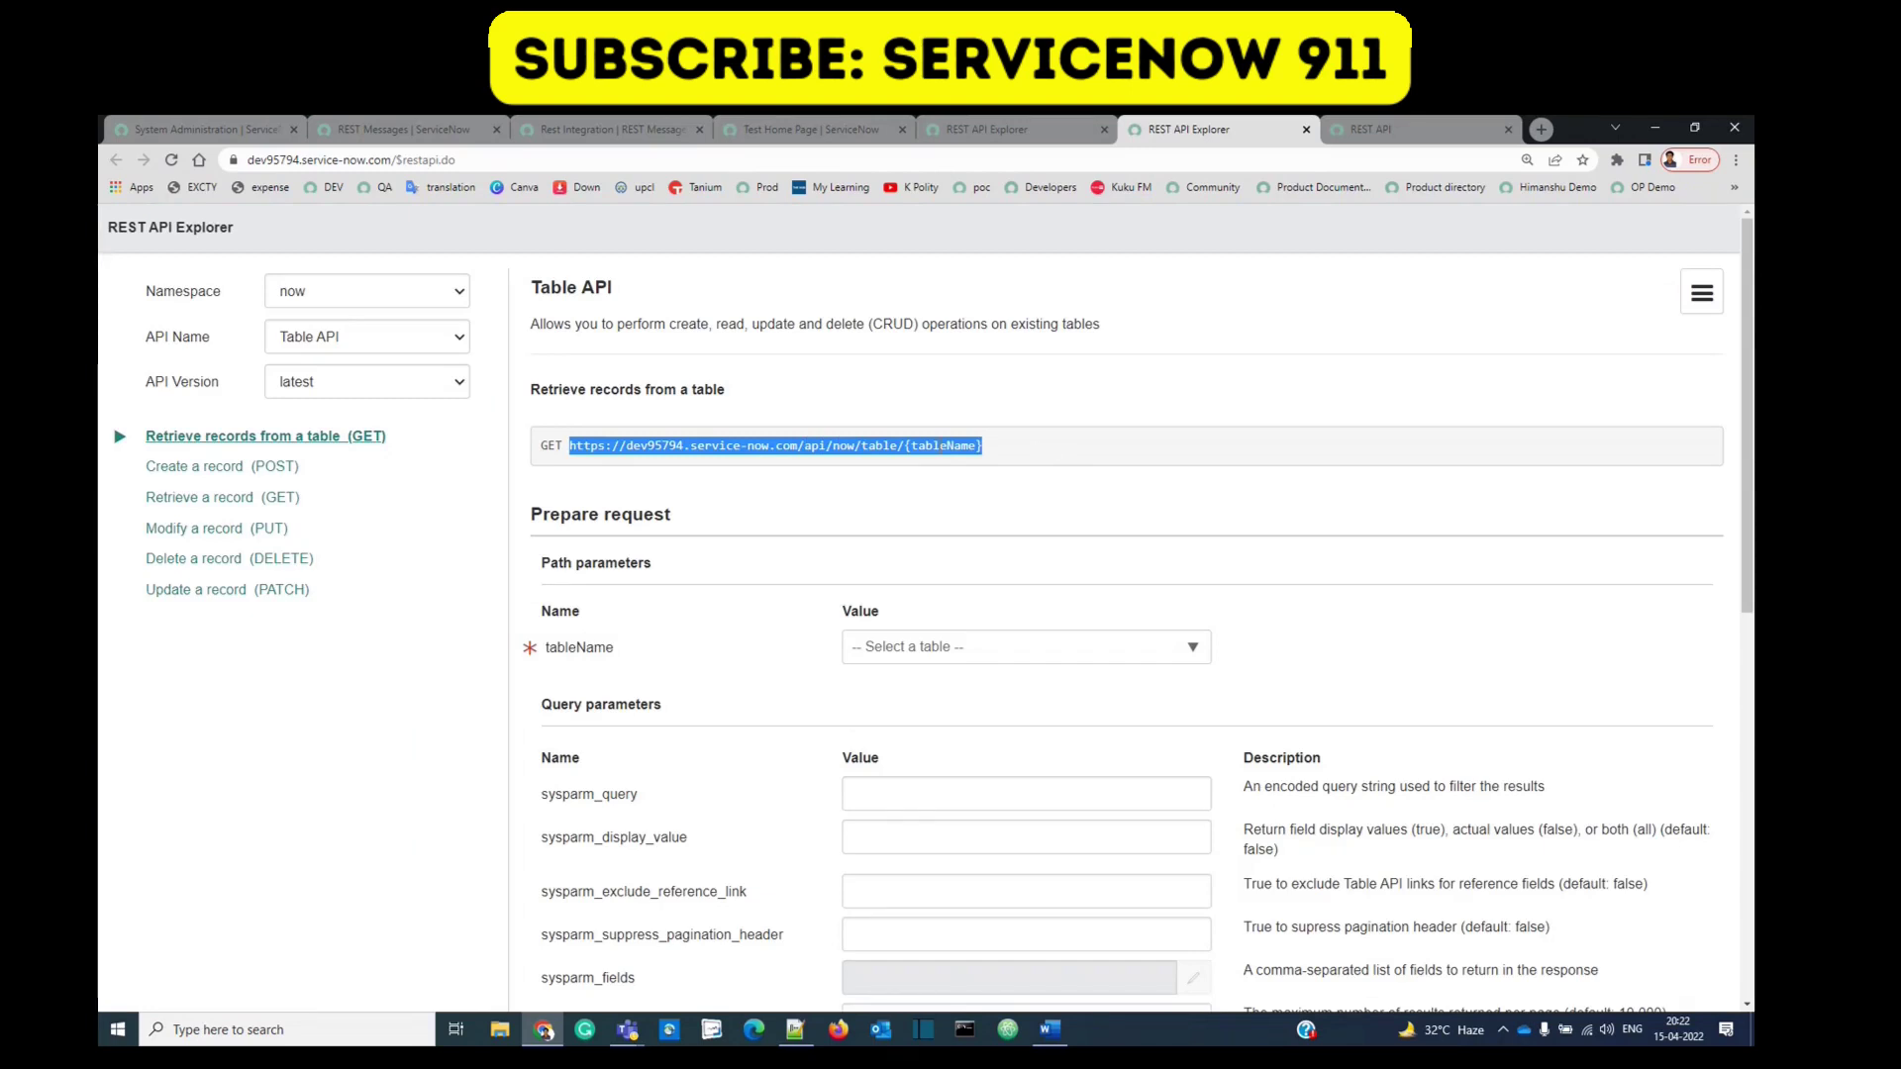
double_click(942, 446)
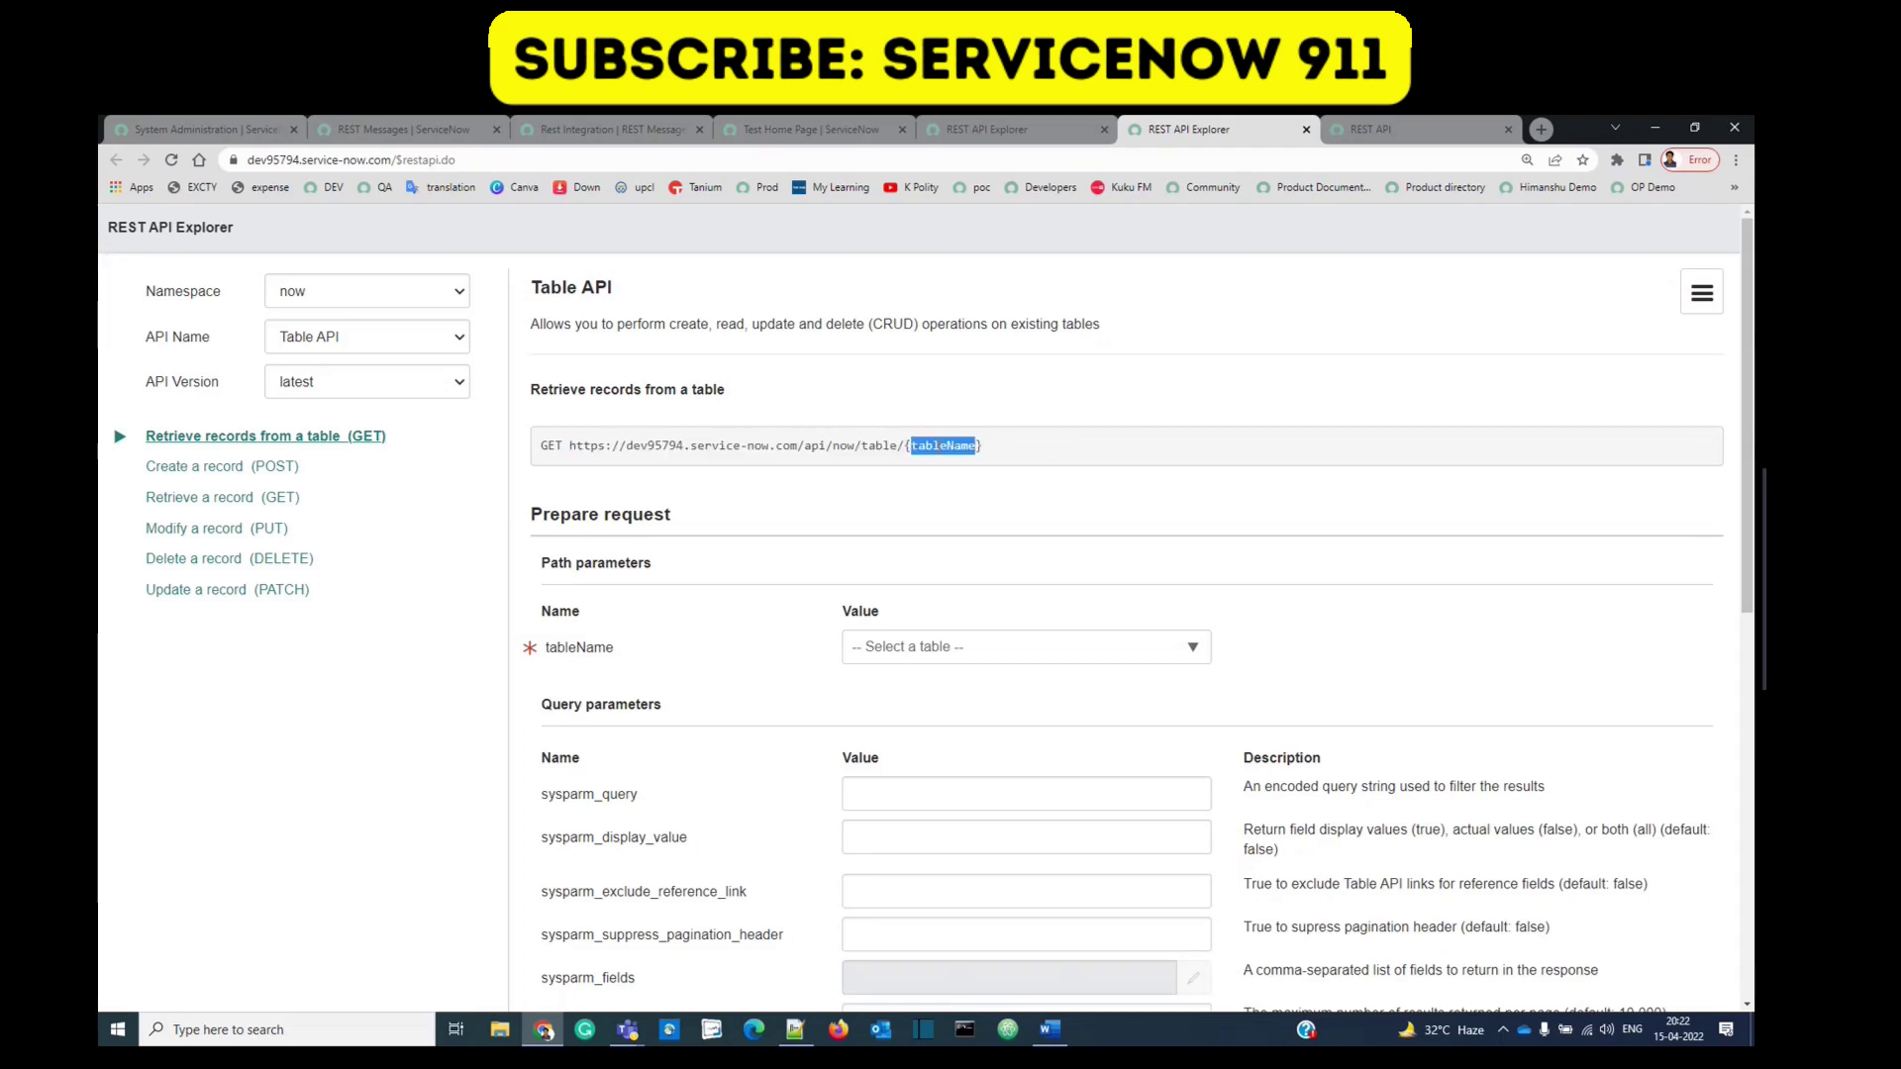
Step: Return to the Rest Integration REST message and compare its incident table endpoint URL with the dev95794 instance address
left_click(487, 132)
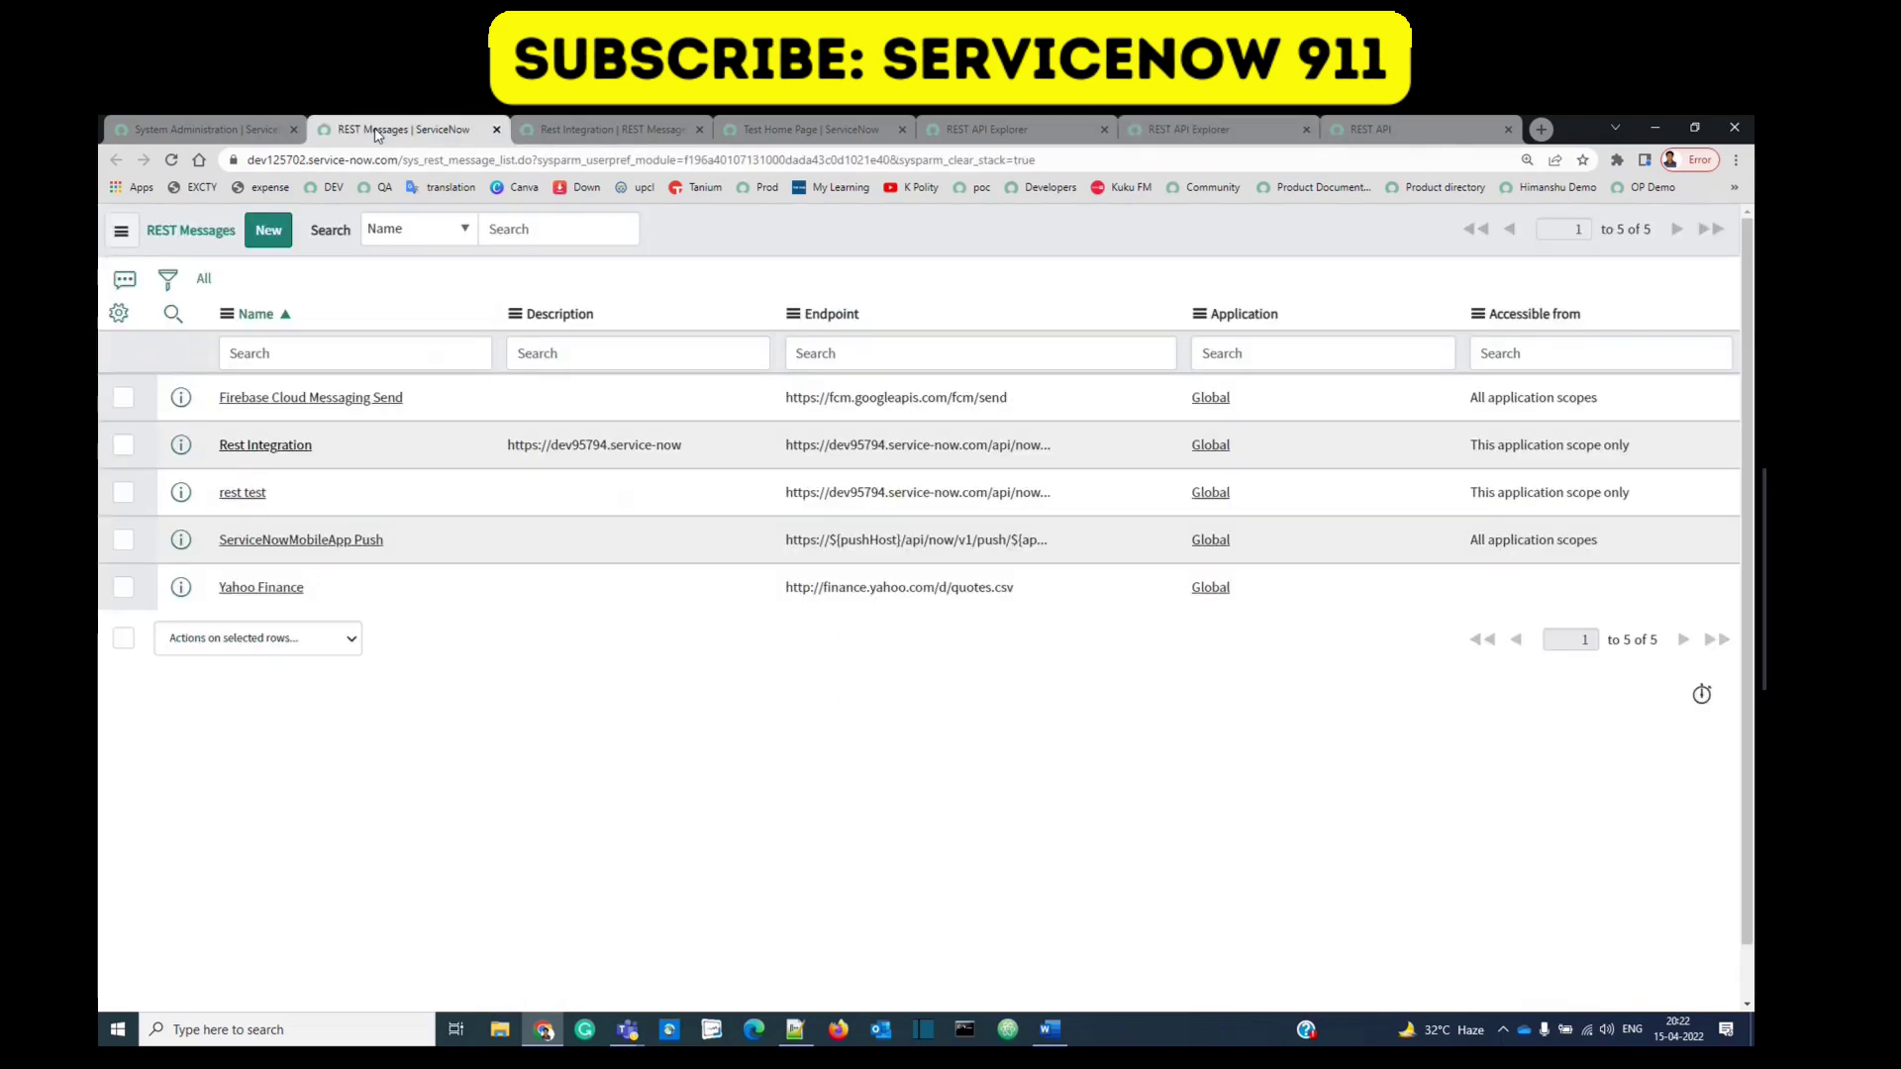
left_click(594, 130)
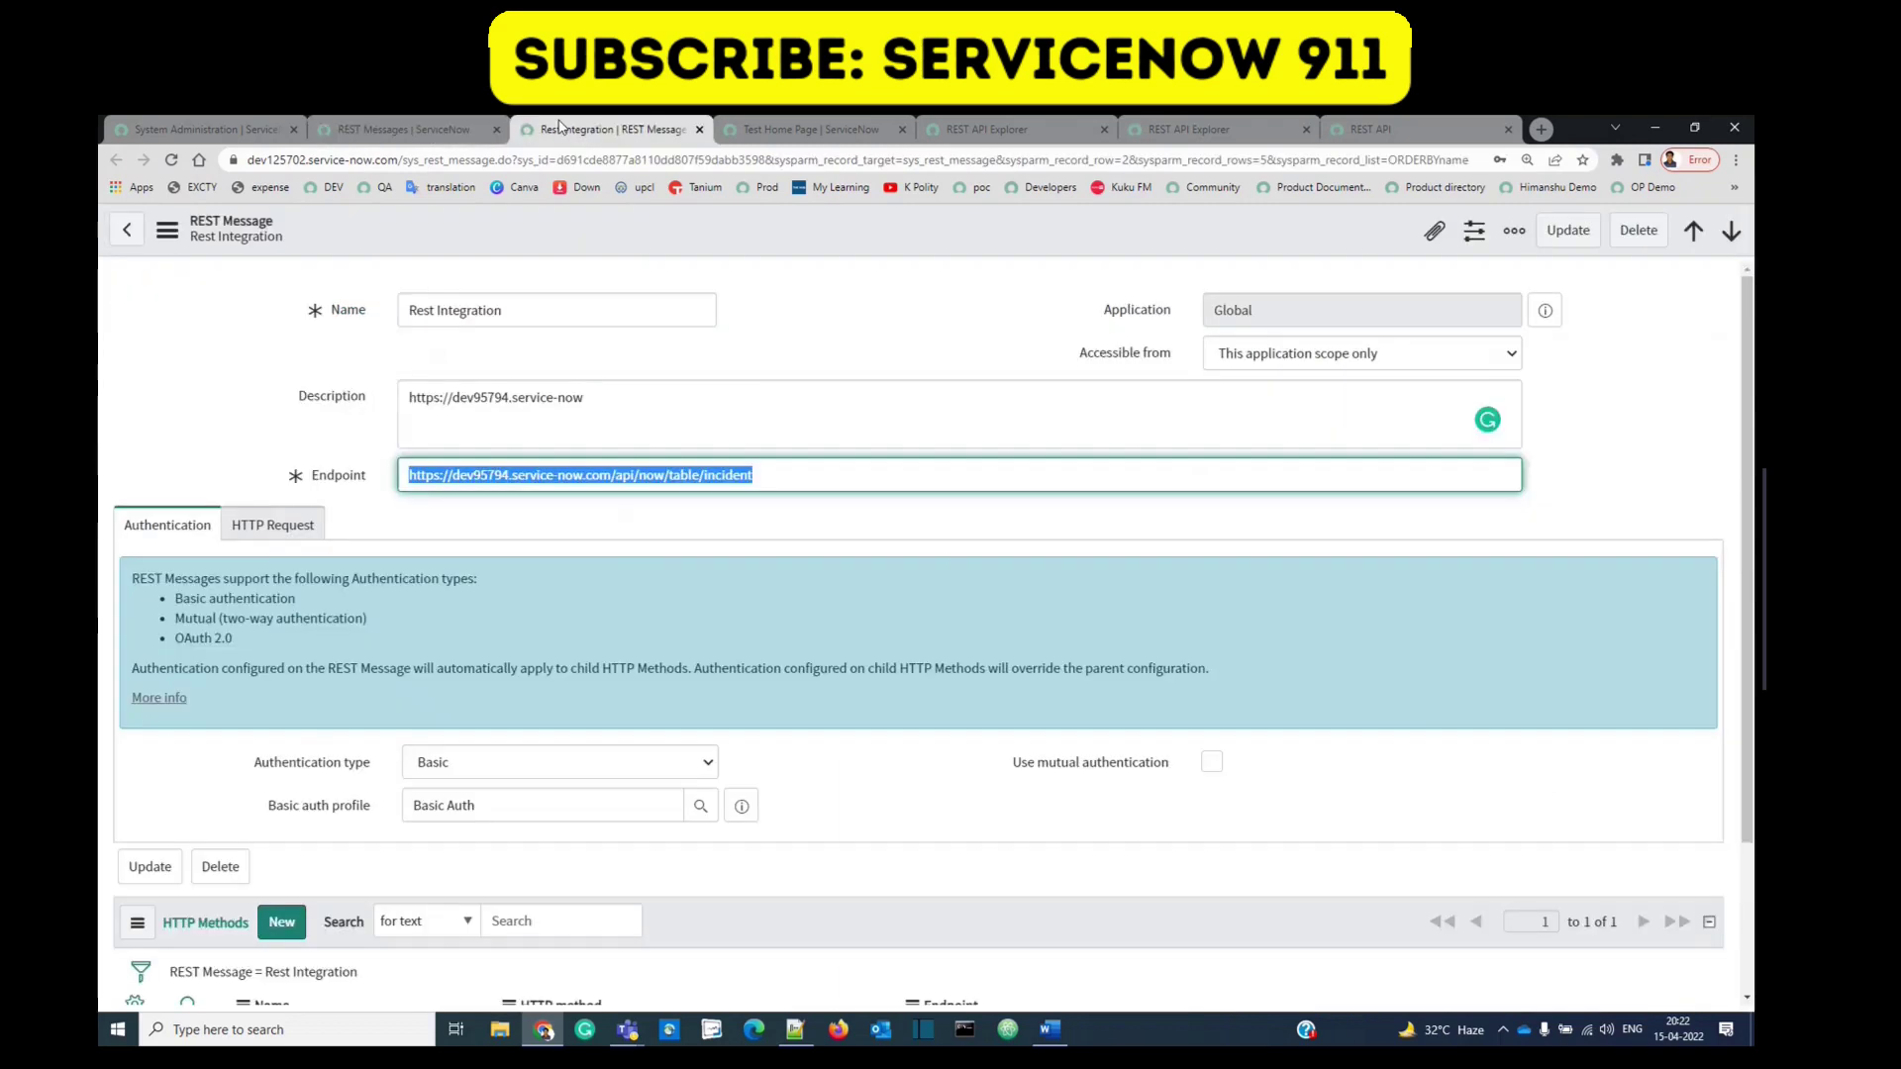
double_click(730, 475)
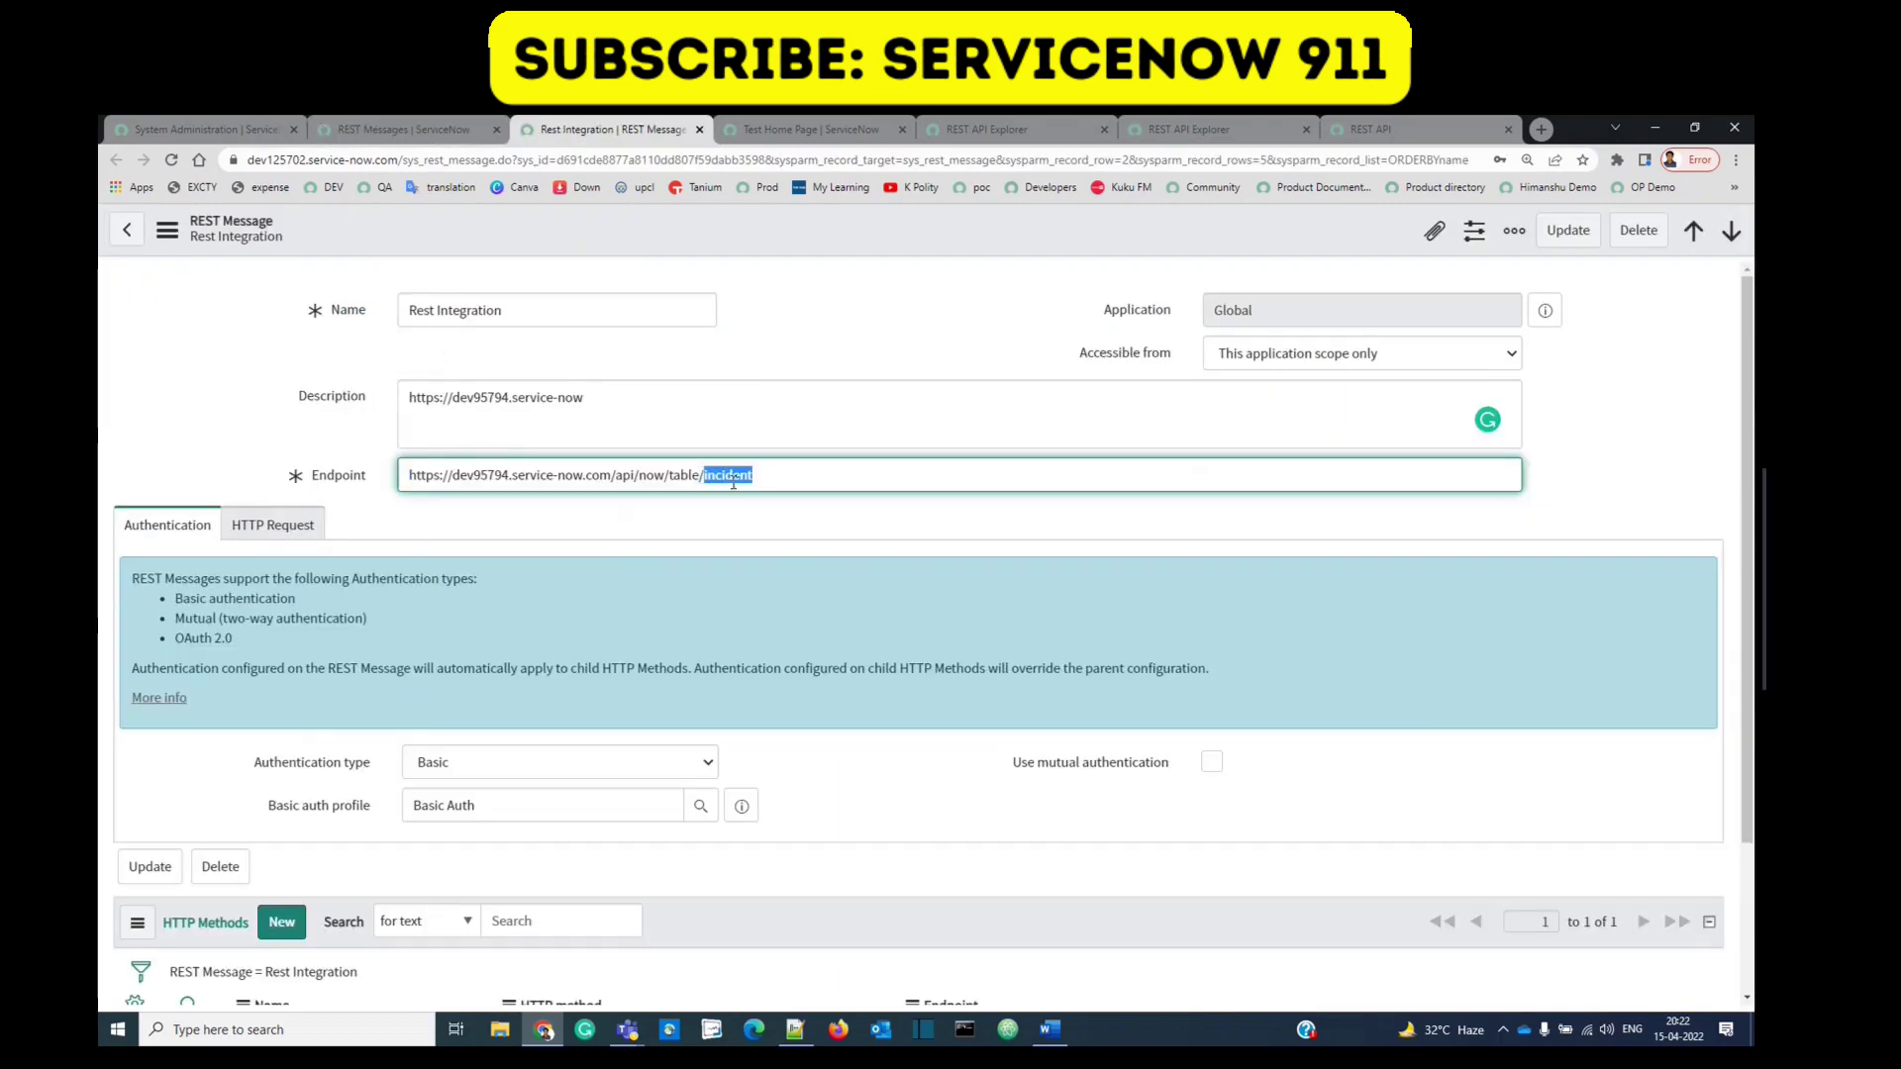
left_click(683, 542)
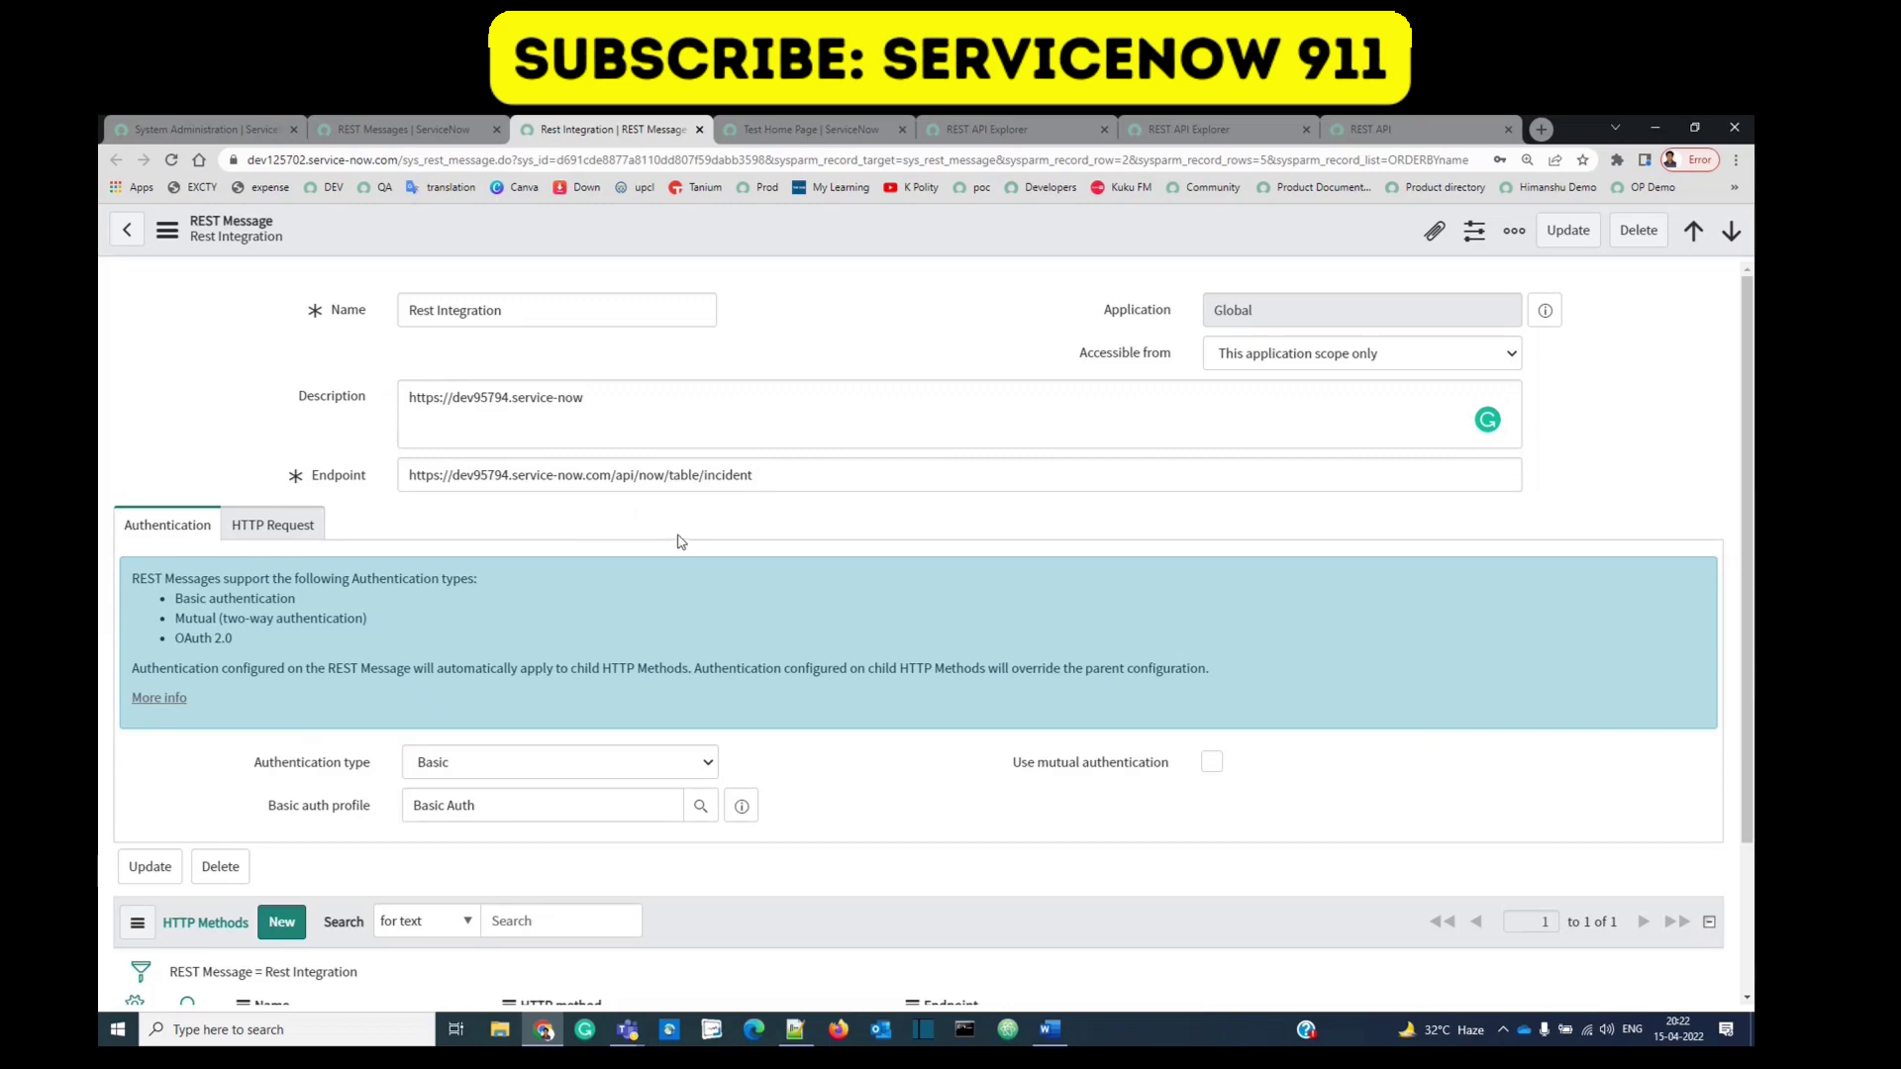
triple_click(562, 486)
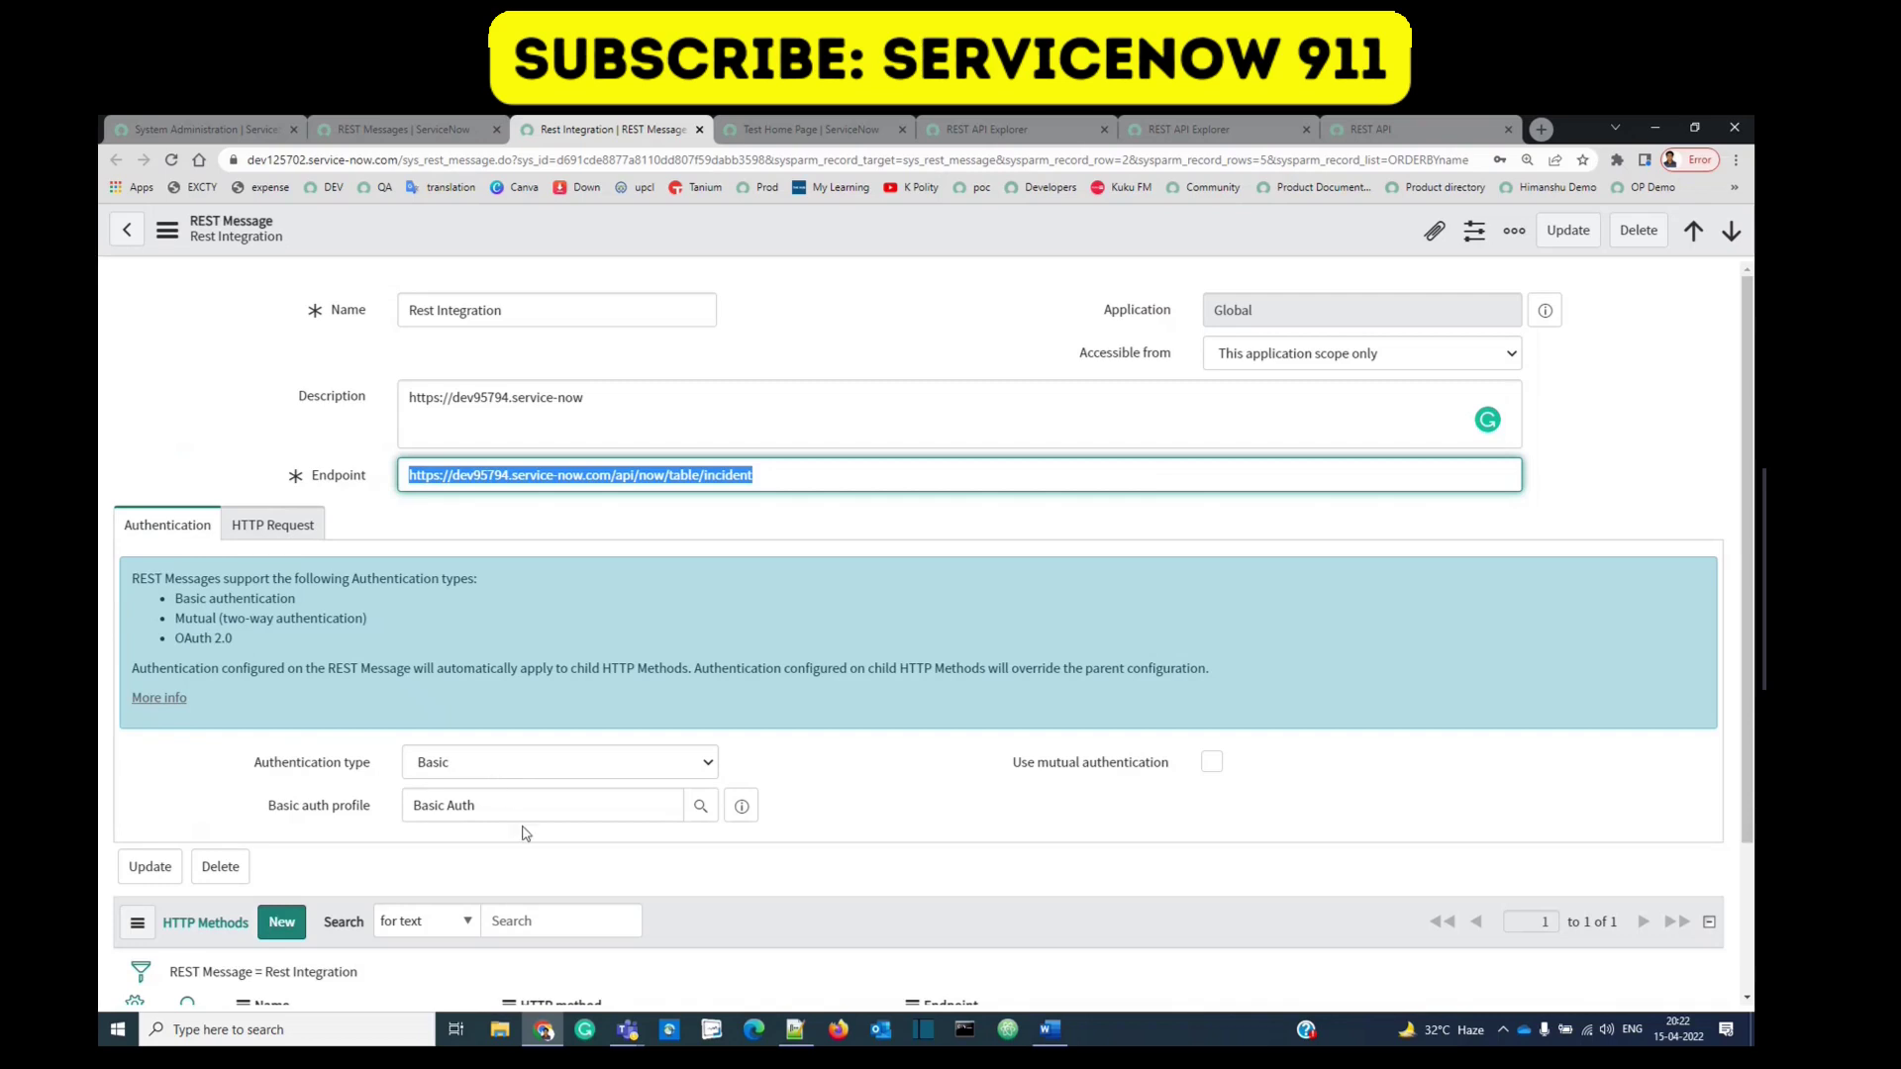
left_click(824, 137)
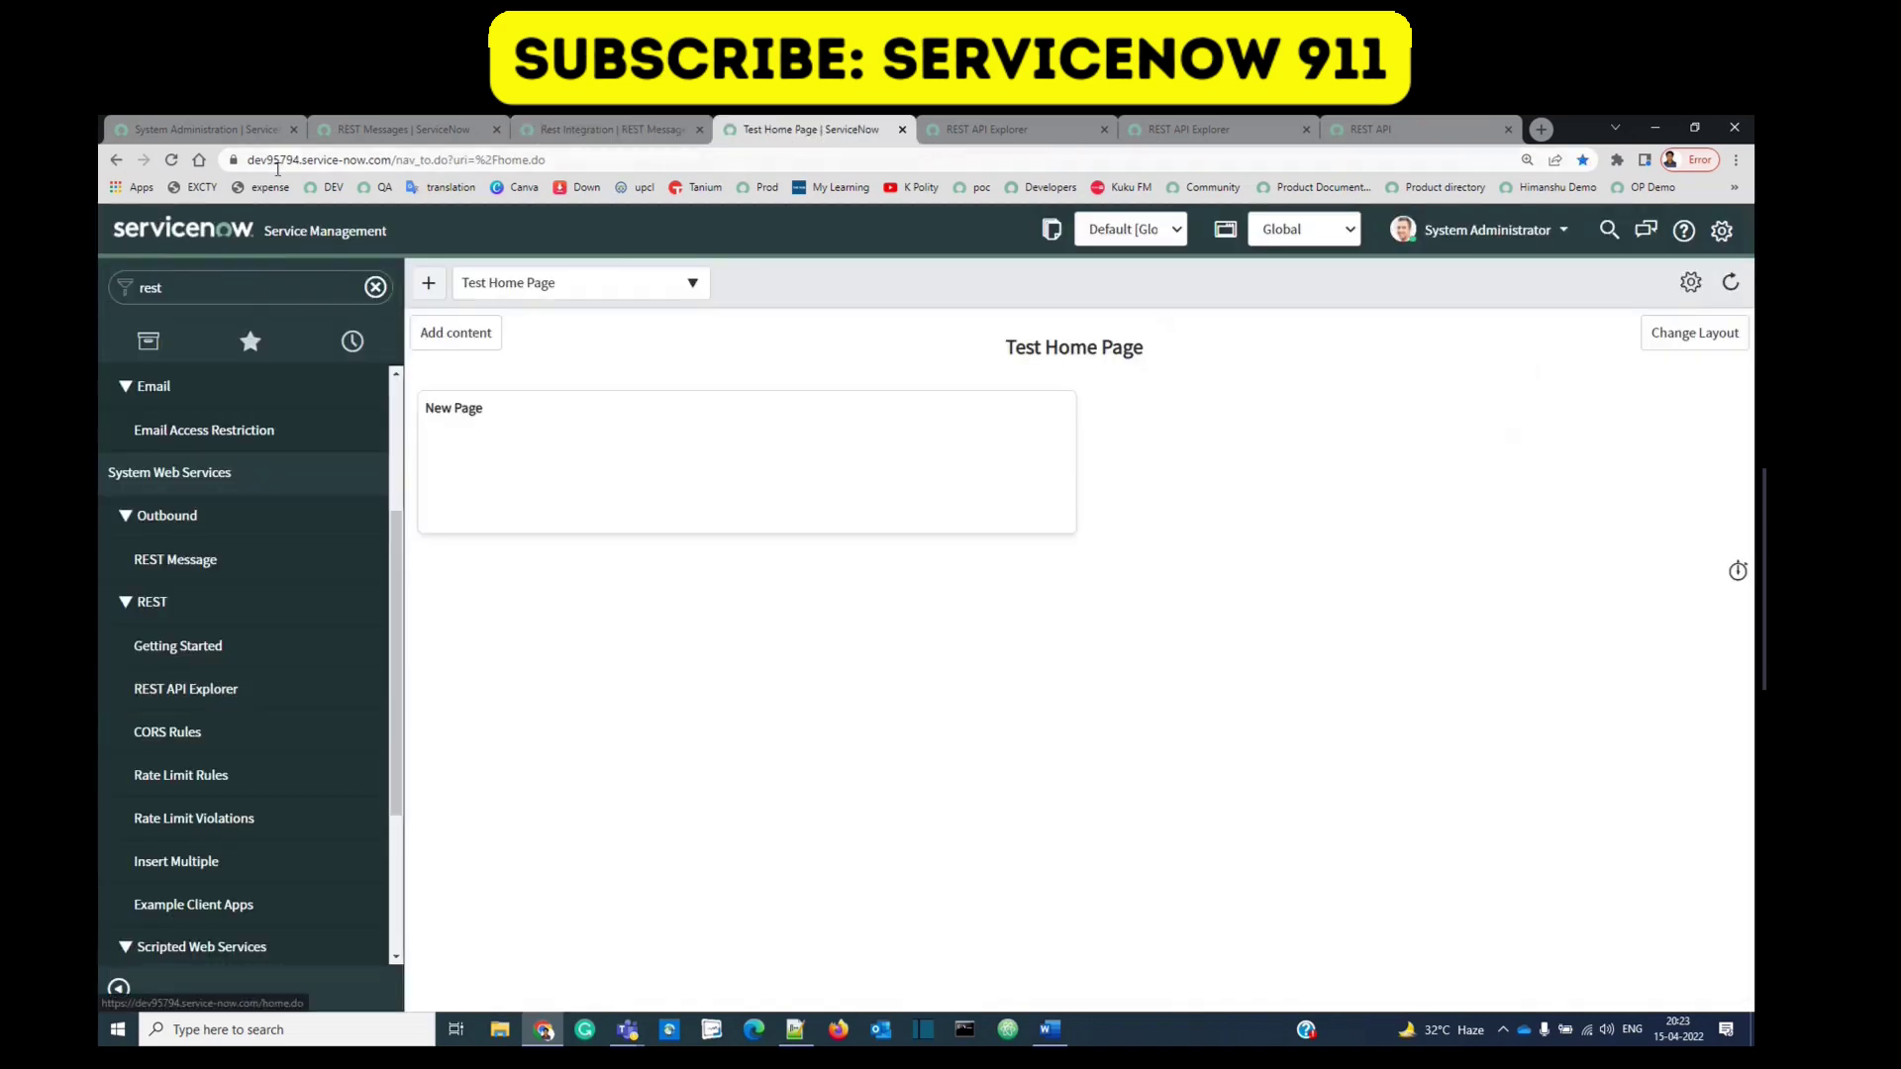
left_click(414, 136)
left_click(613, 130)
Step: Preview the Basic Auth profile of the Rest Integration message to inspect its username and password fields
left_click(743, 808)
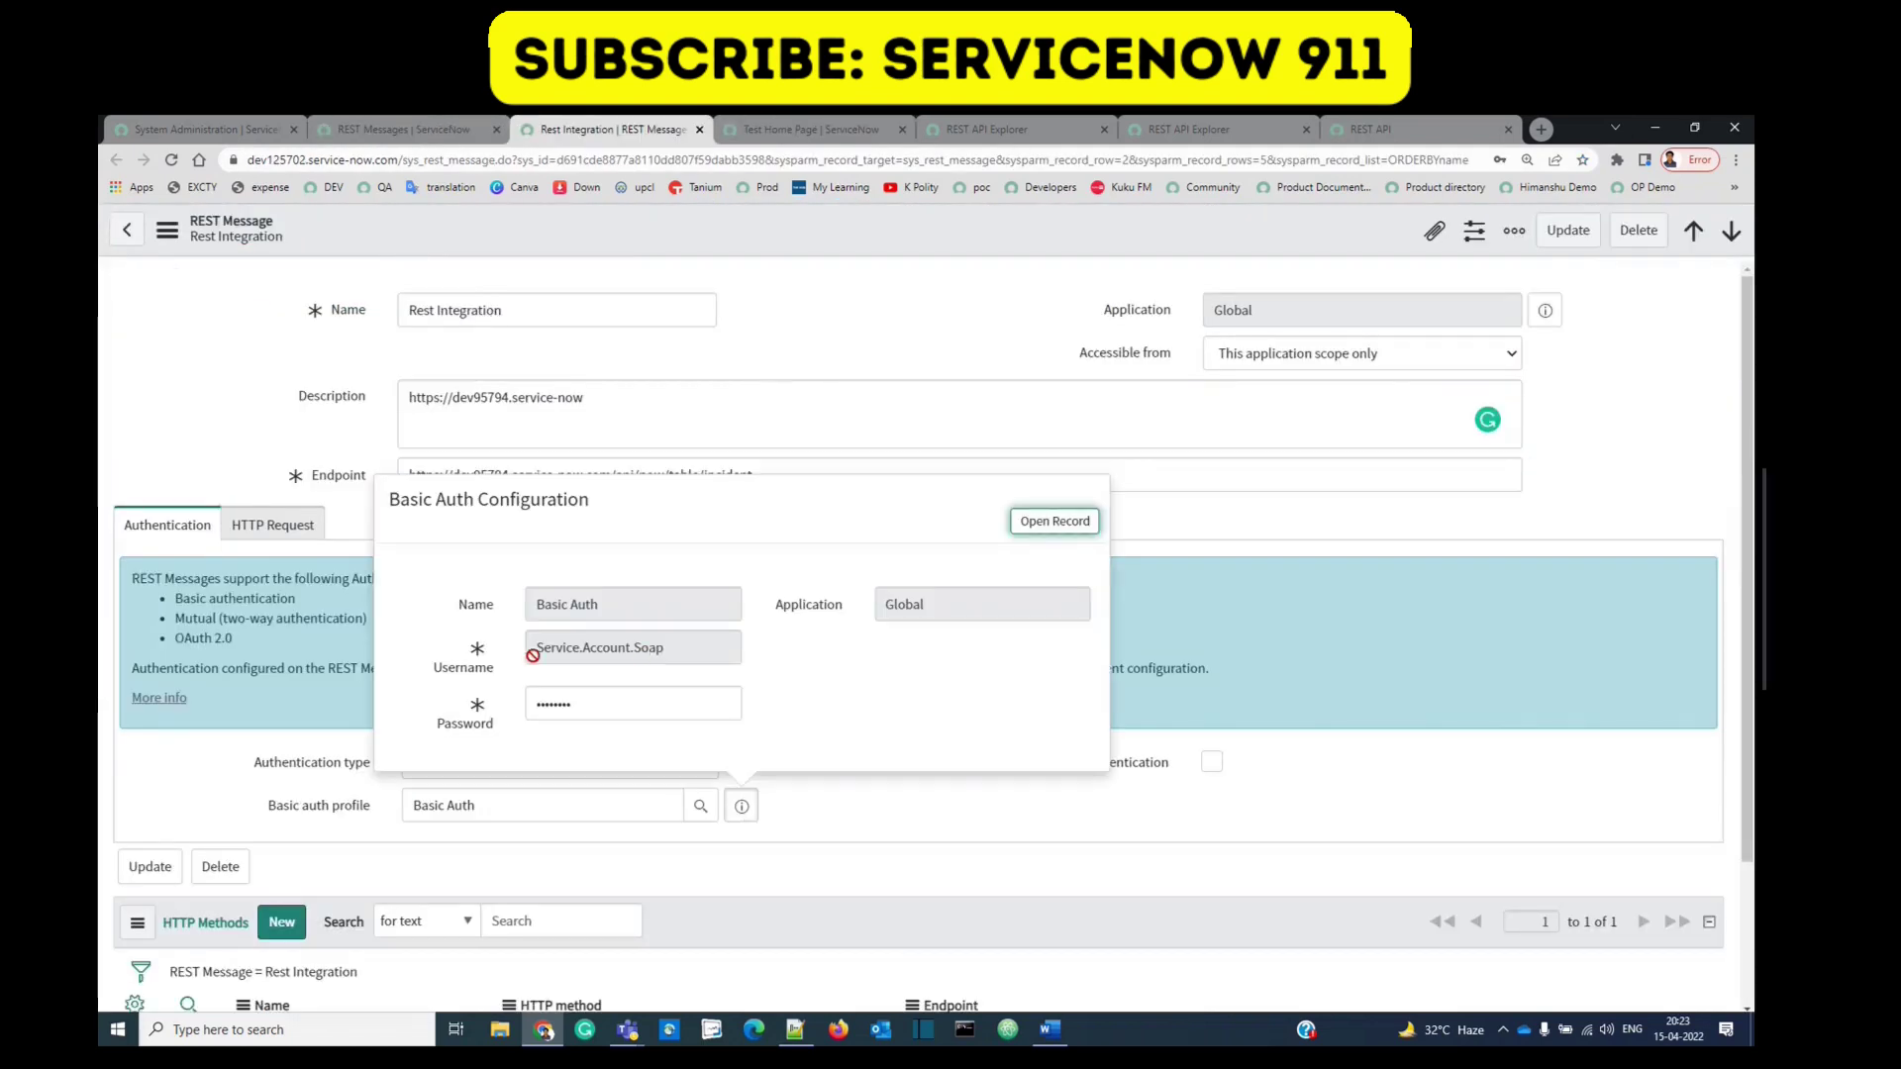
left_click_drag(533, 655, 686, 651)
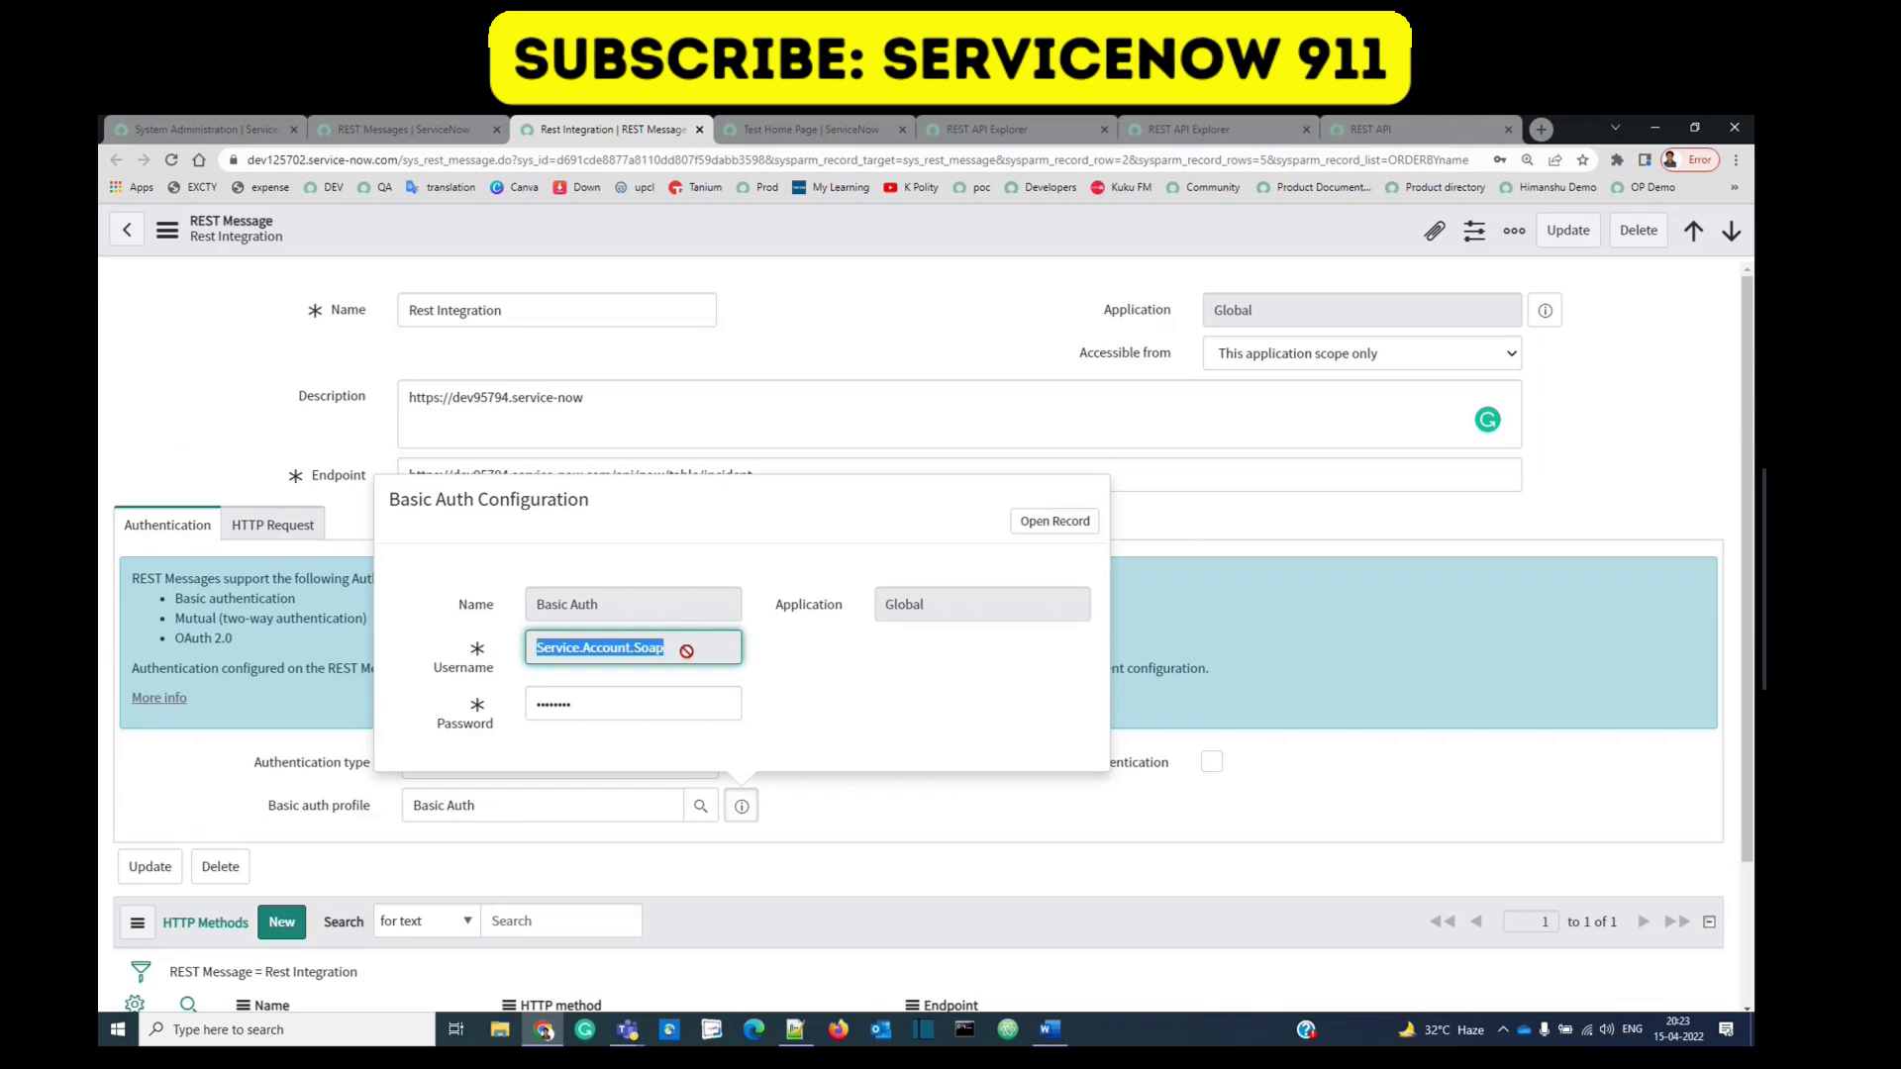
double_click(628, 700)
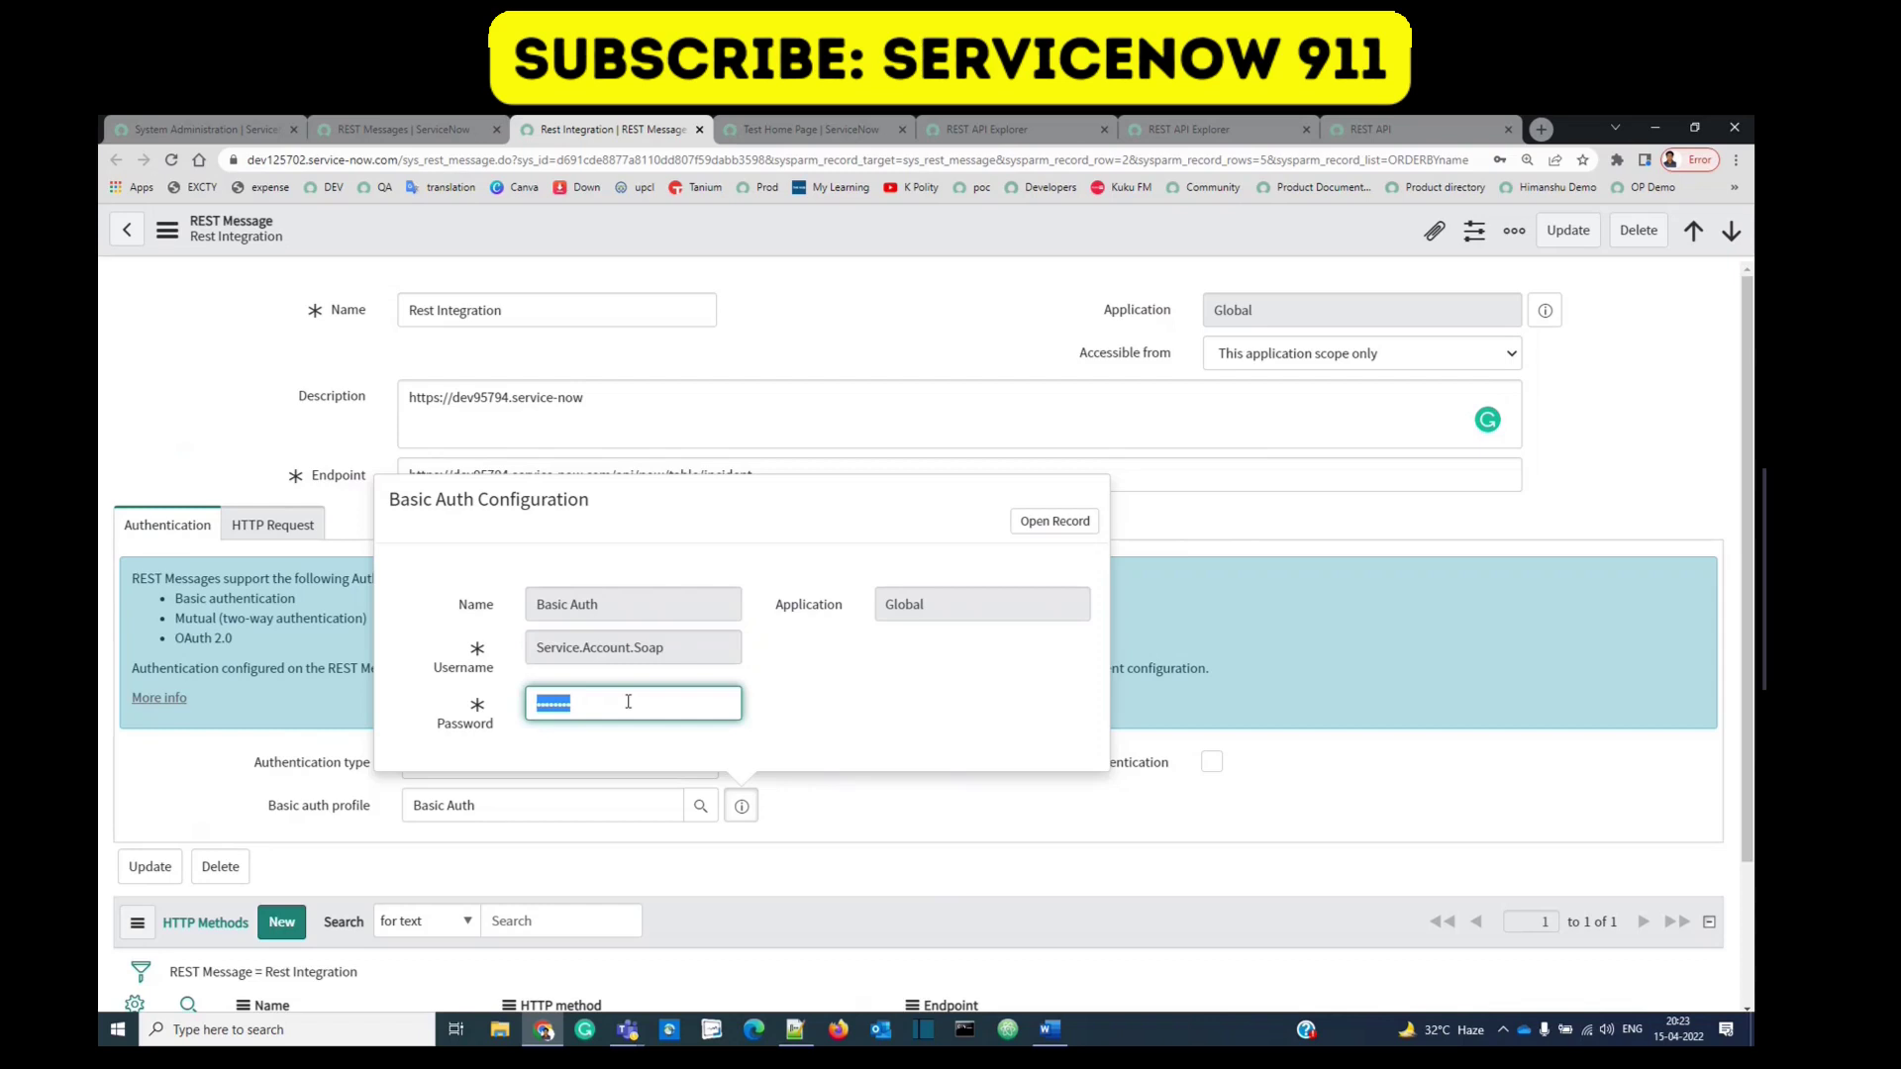
double_click(677, 649)
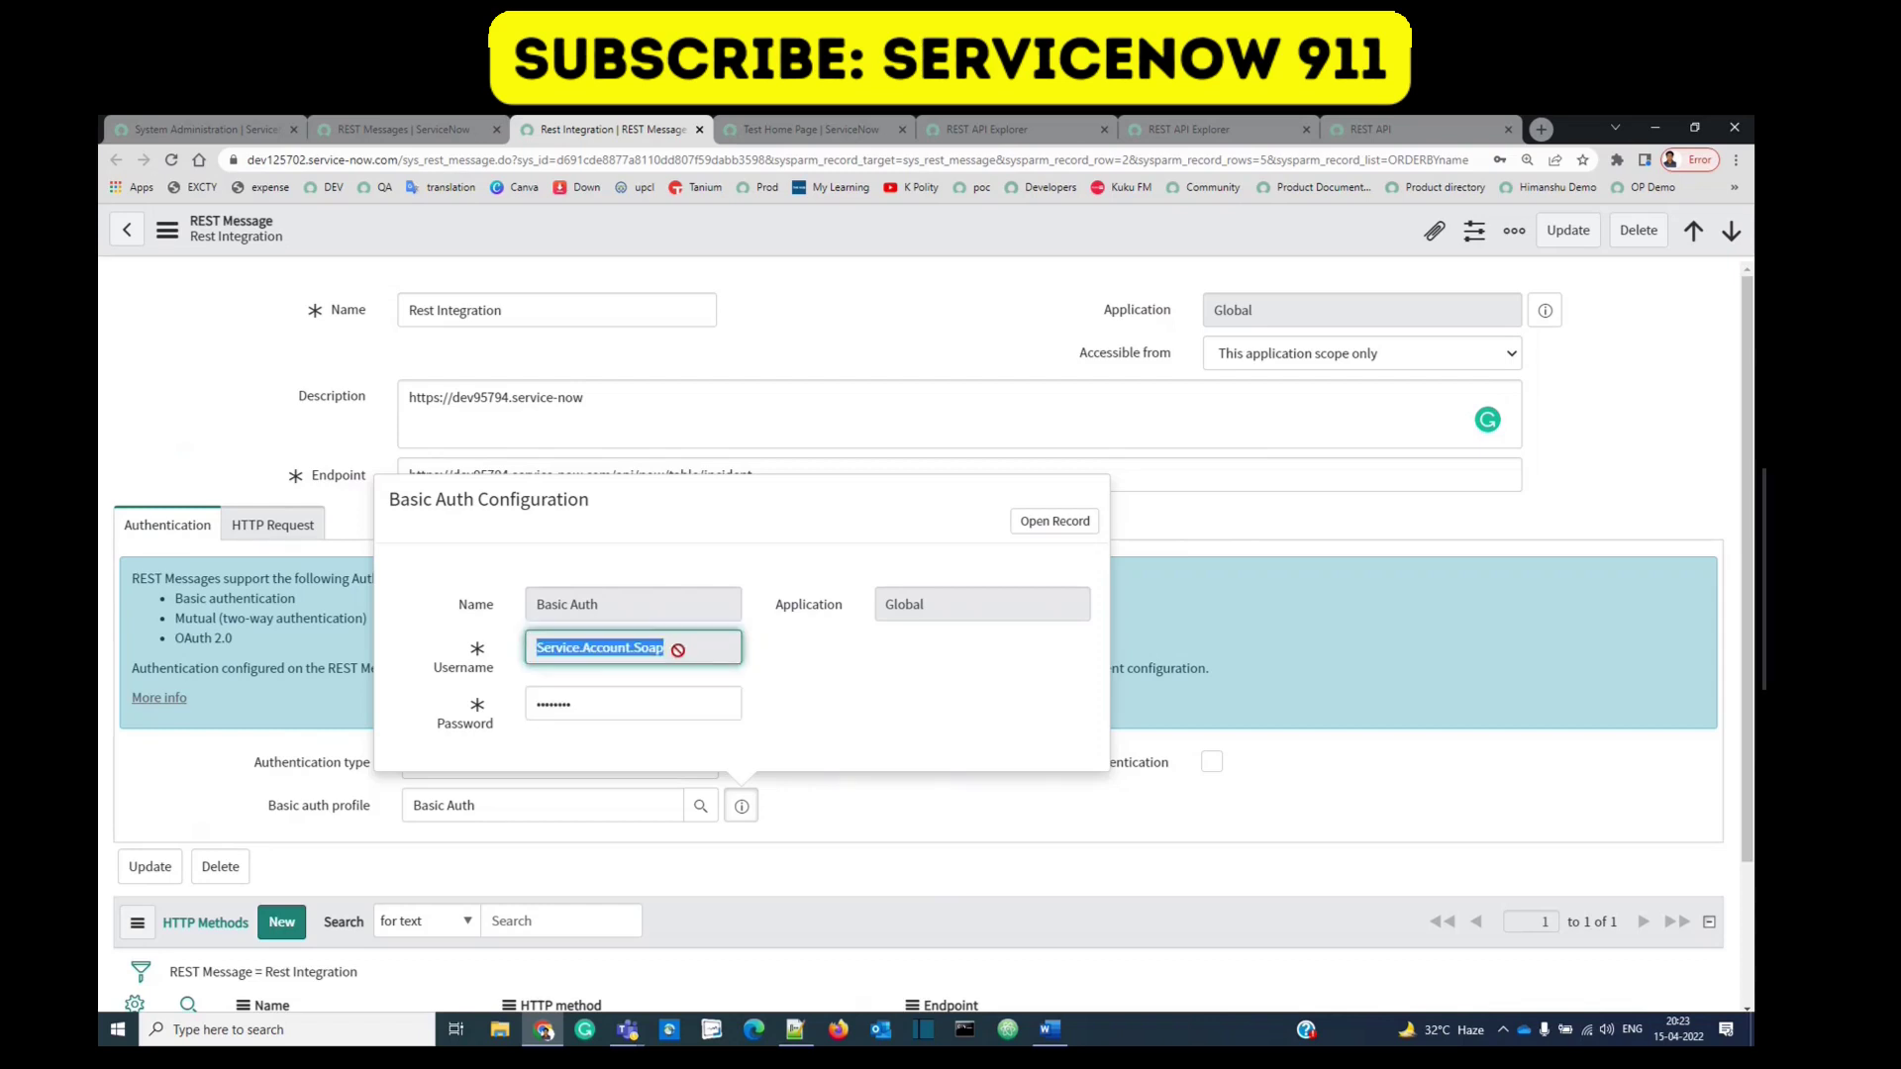
left_click(826, 291)
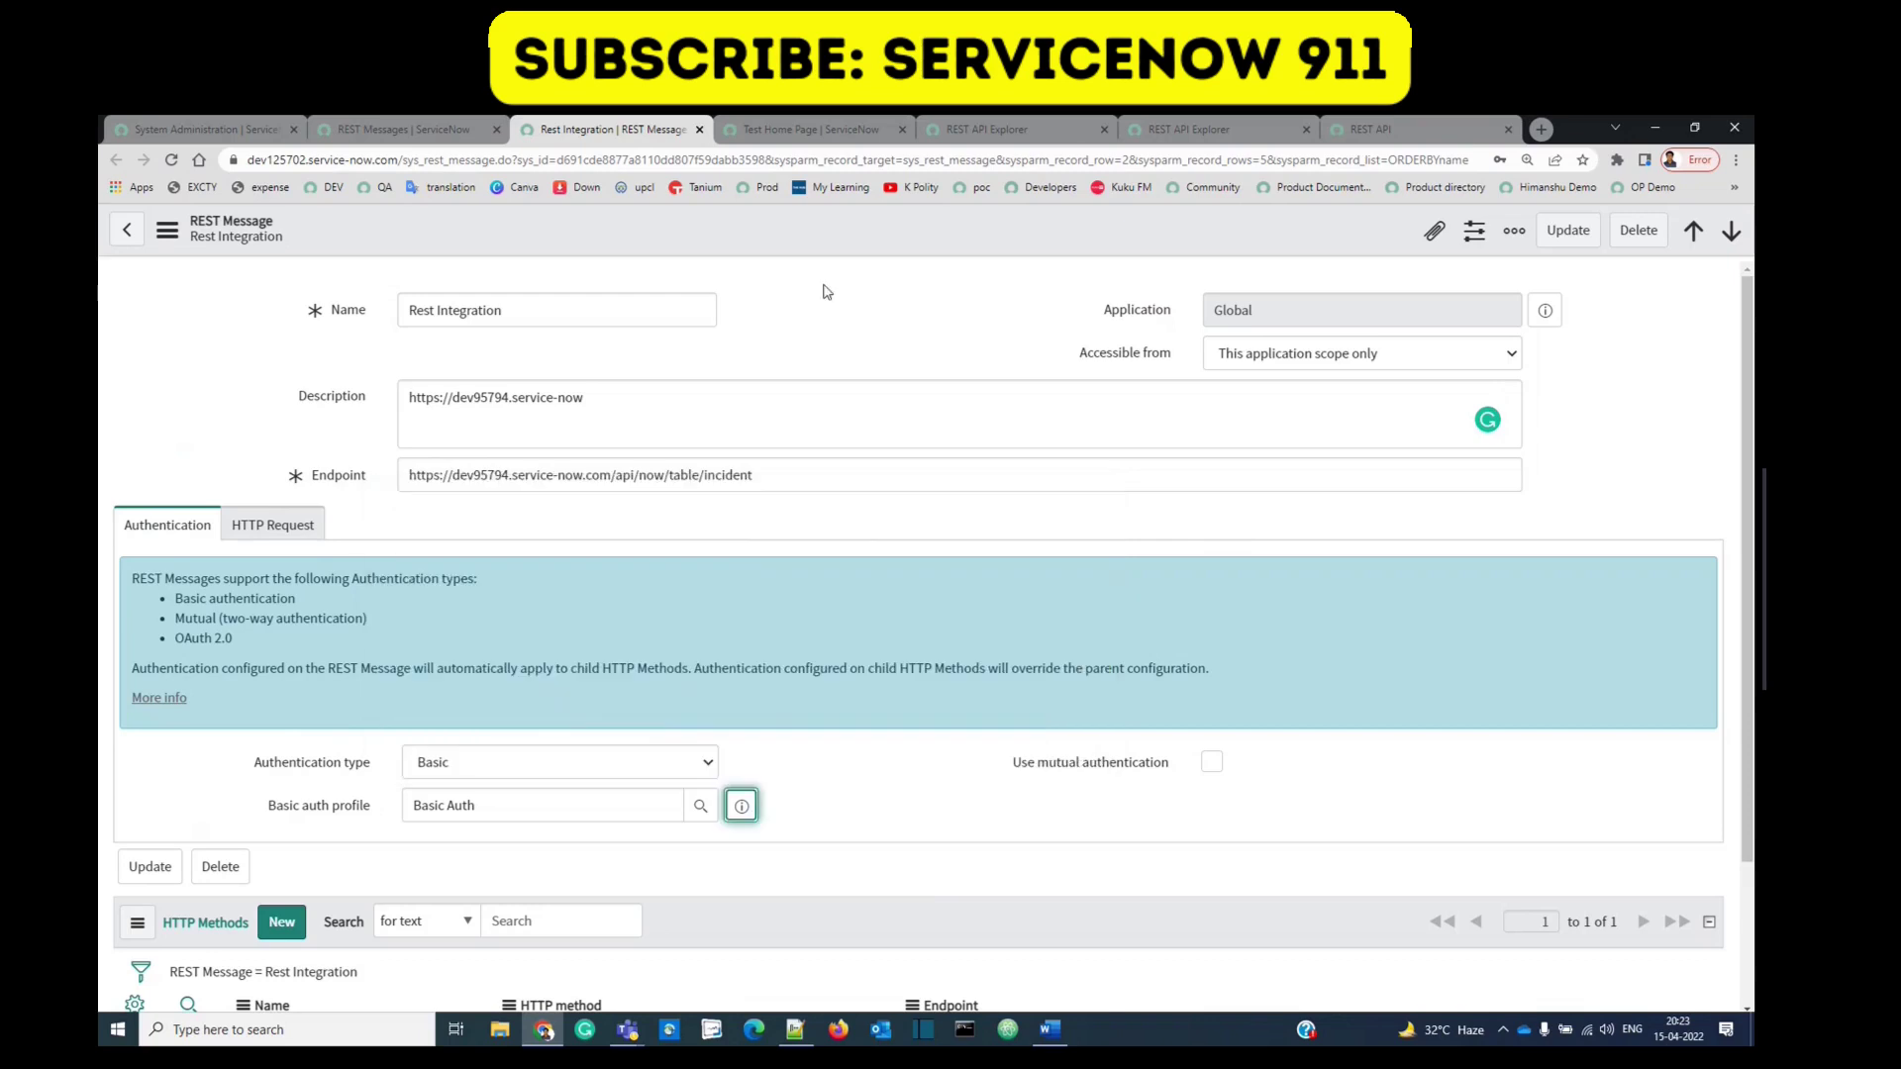
Step: On the dev95794 instance, open the Users list and look up the service account's user ID, then close the list
left_click(832, 129)
left_click(339, 279)
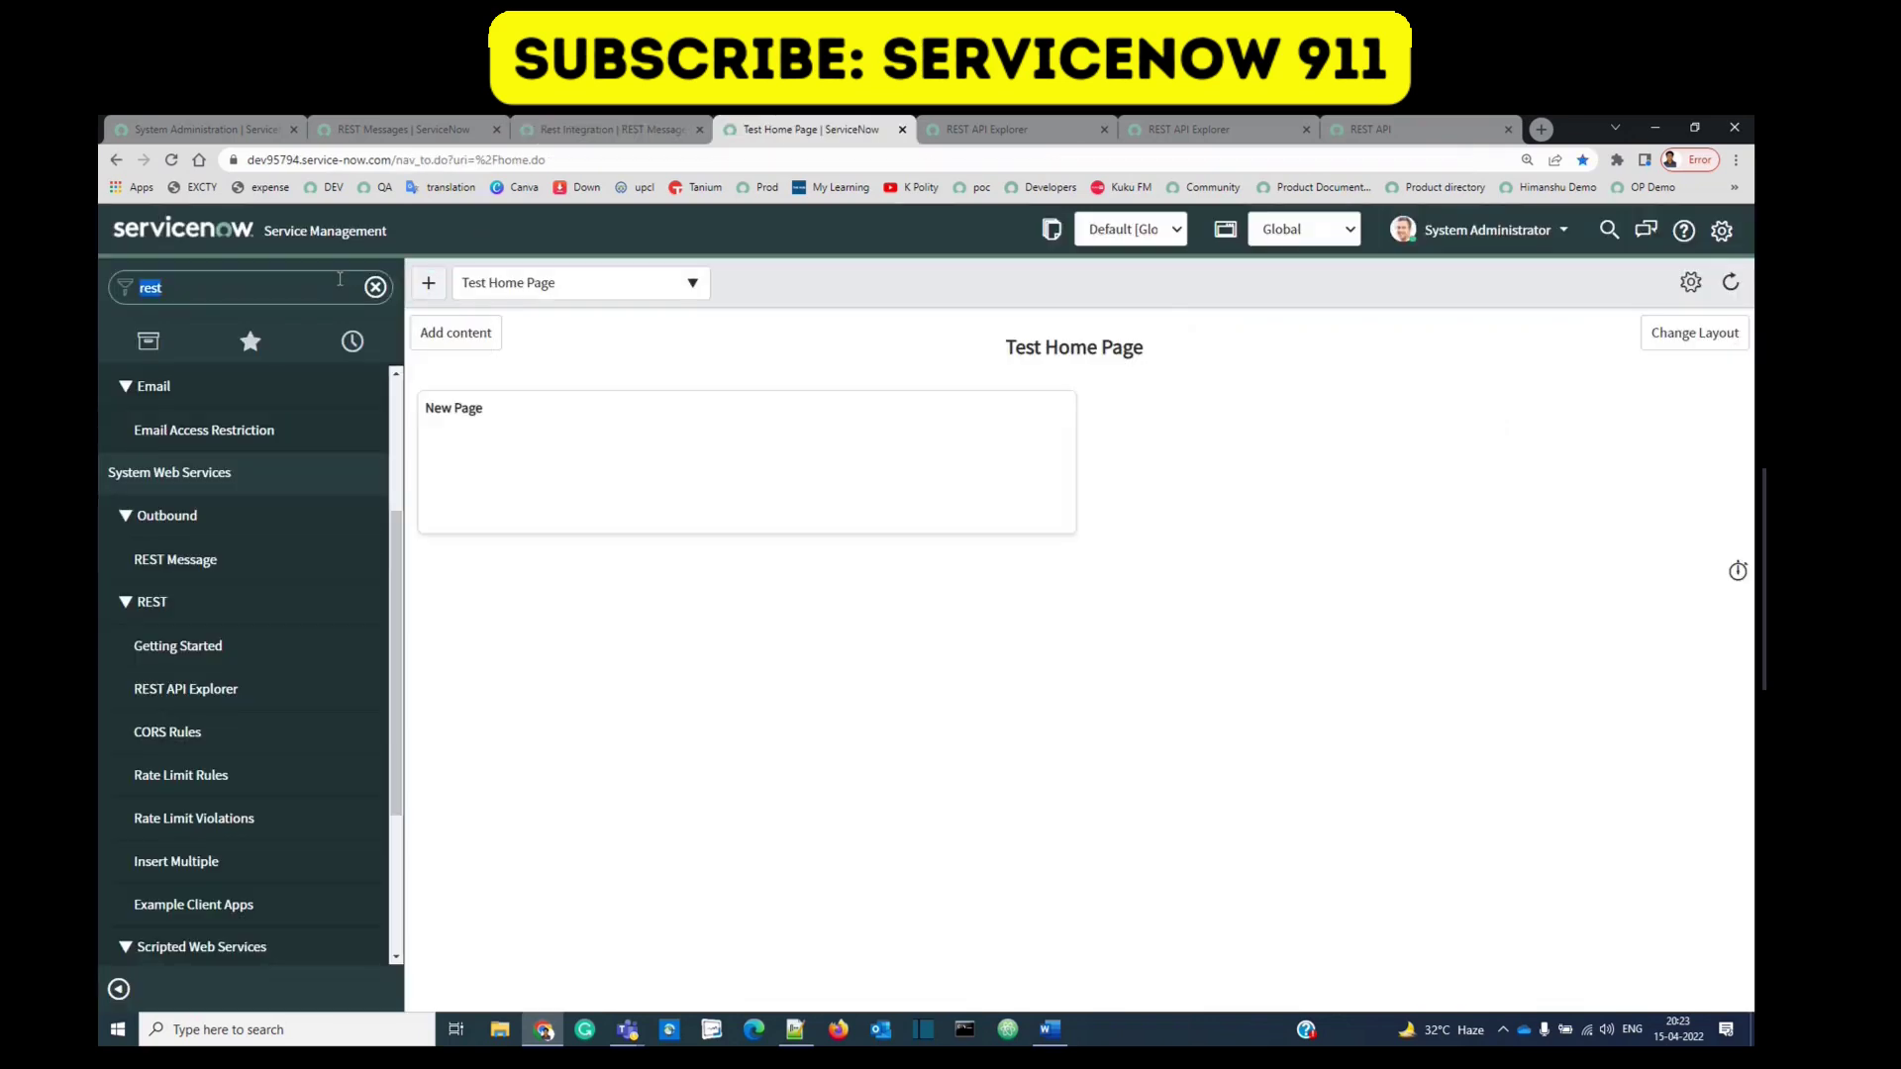
type("user")
left_click(317, 408)
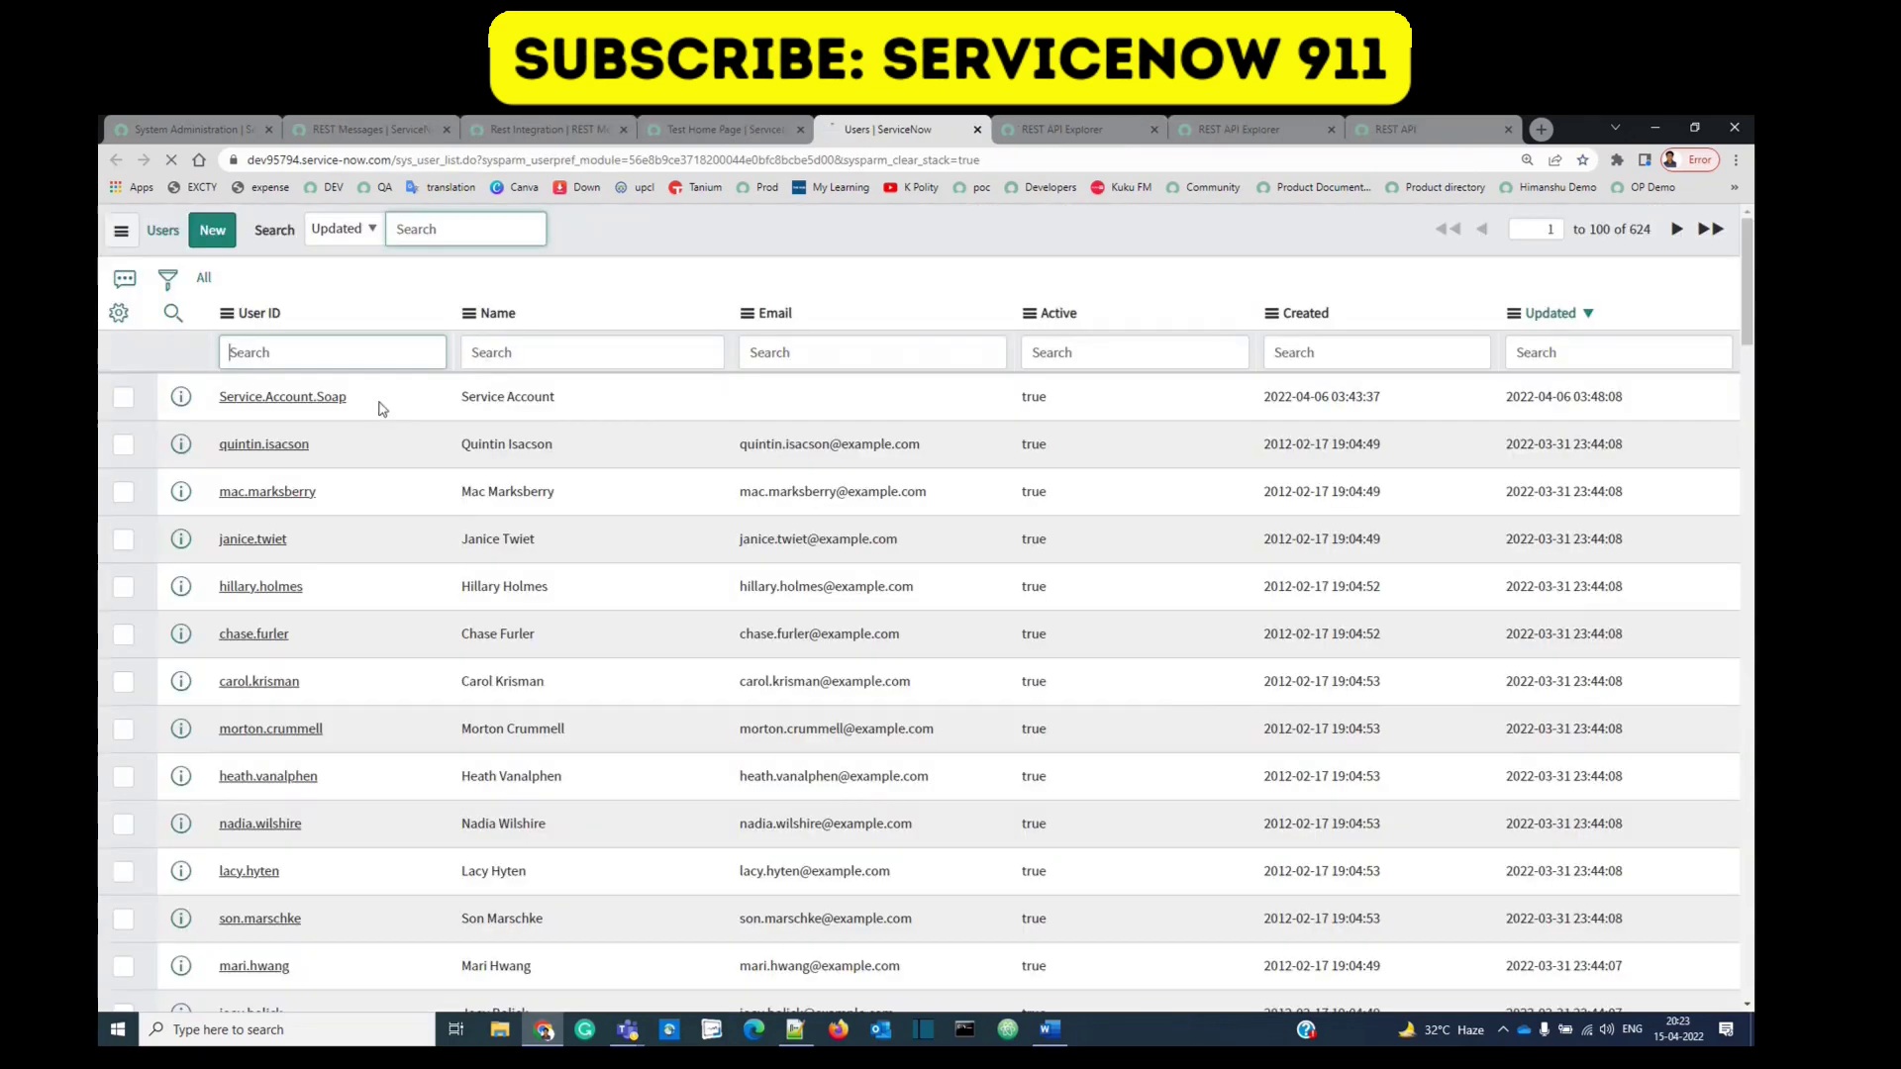
left_click_drag(348, 397, 219, 397)
key("ctrl+c")
left_click(293, 353)
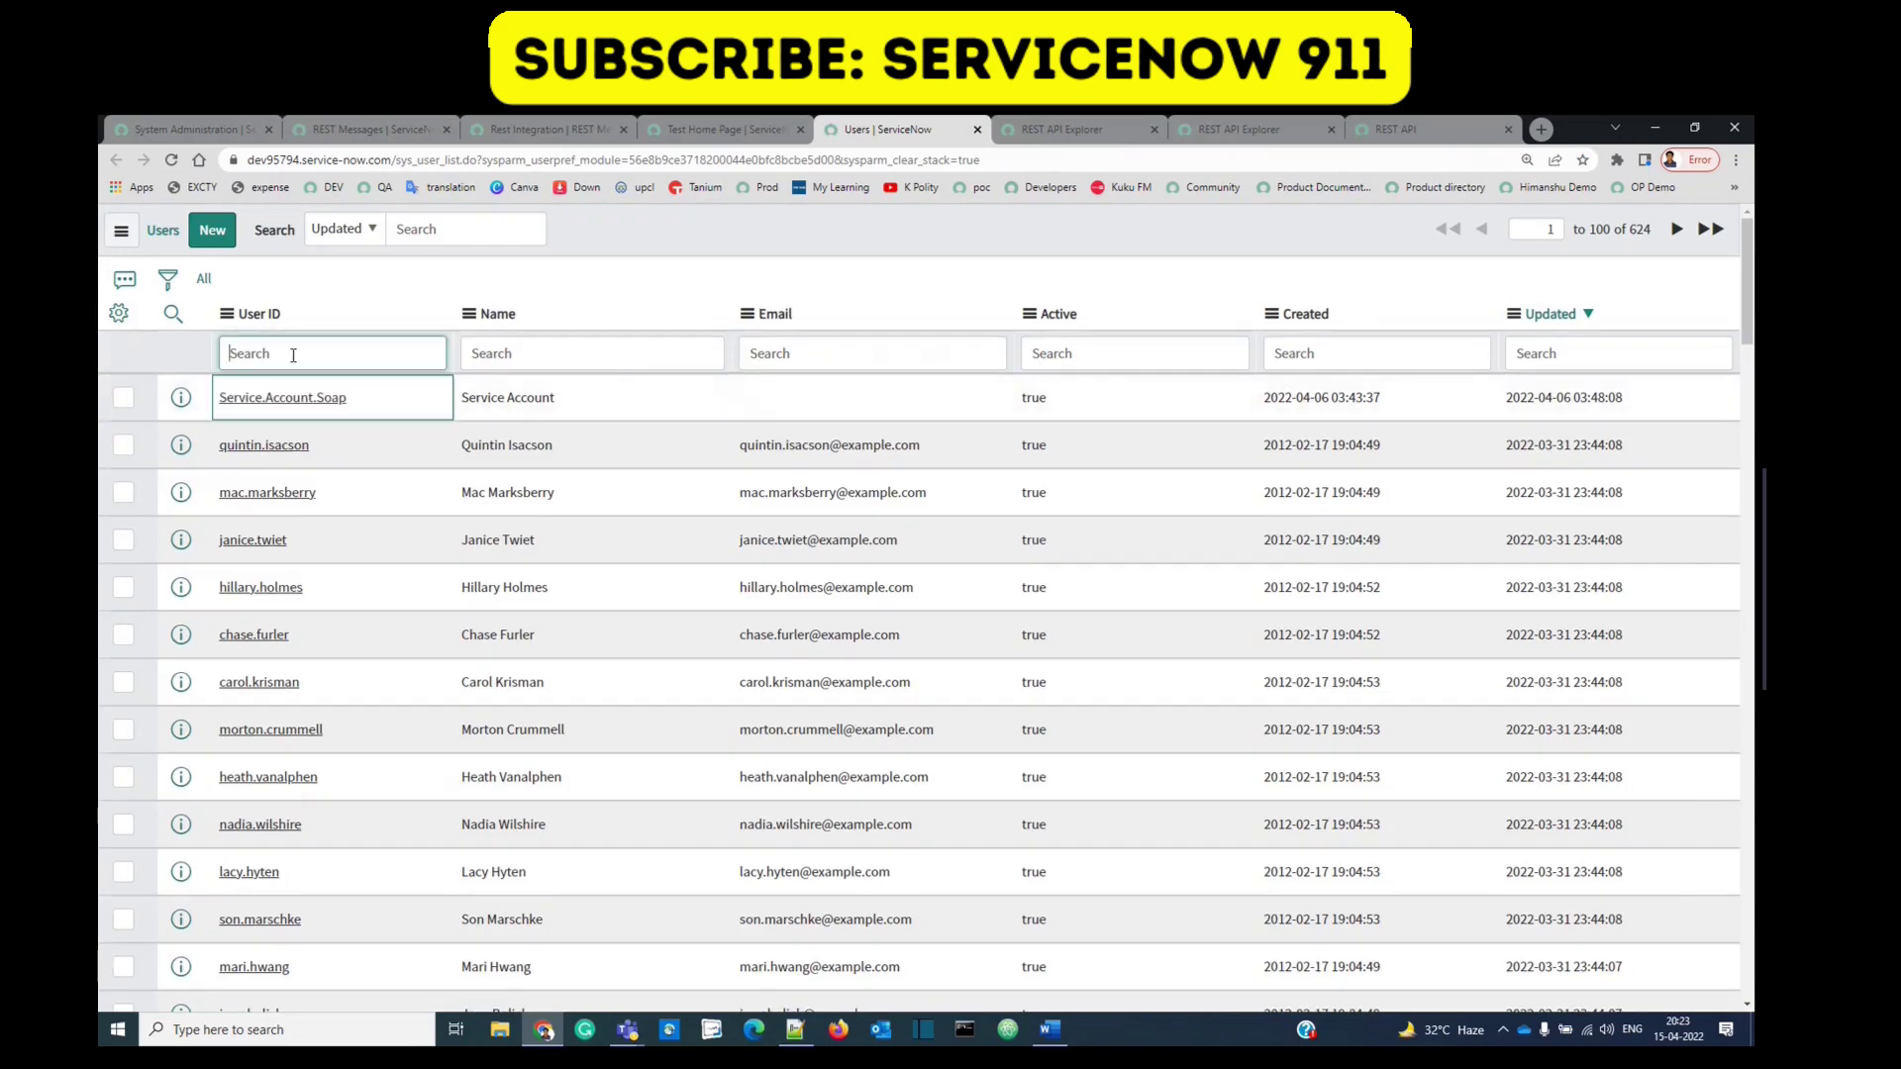
key("ctrl+v")
key("ctrl+w")
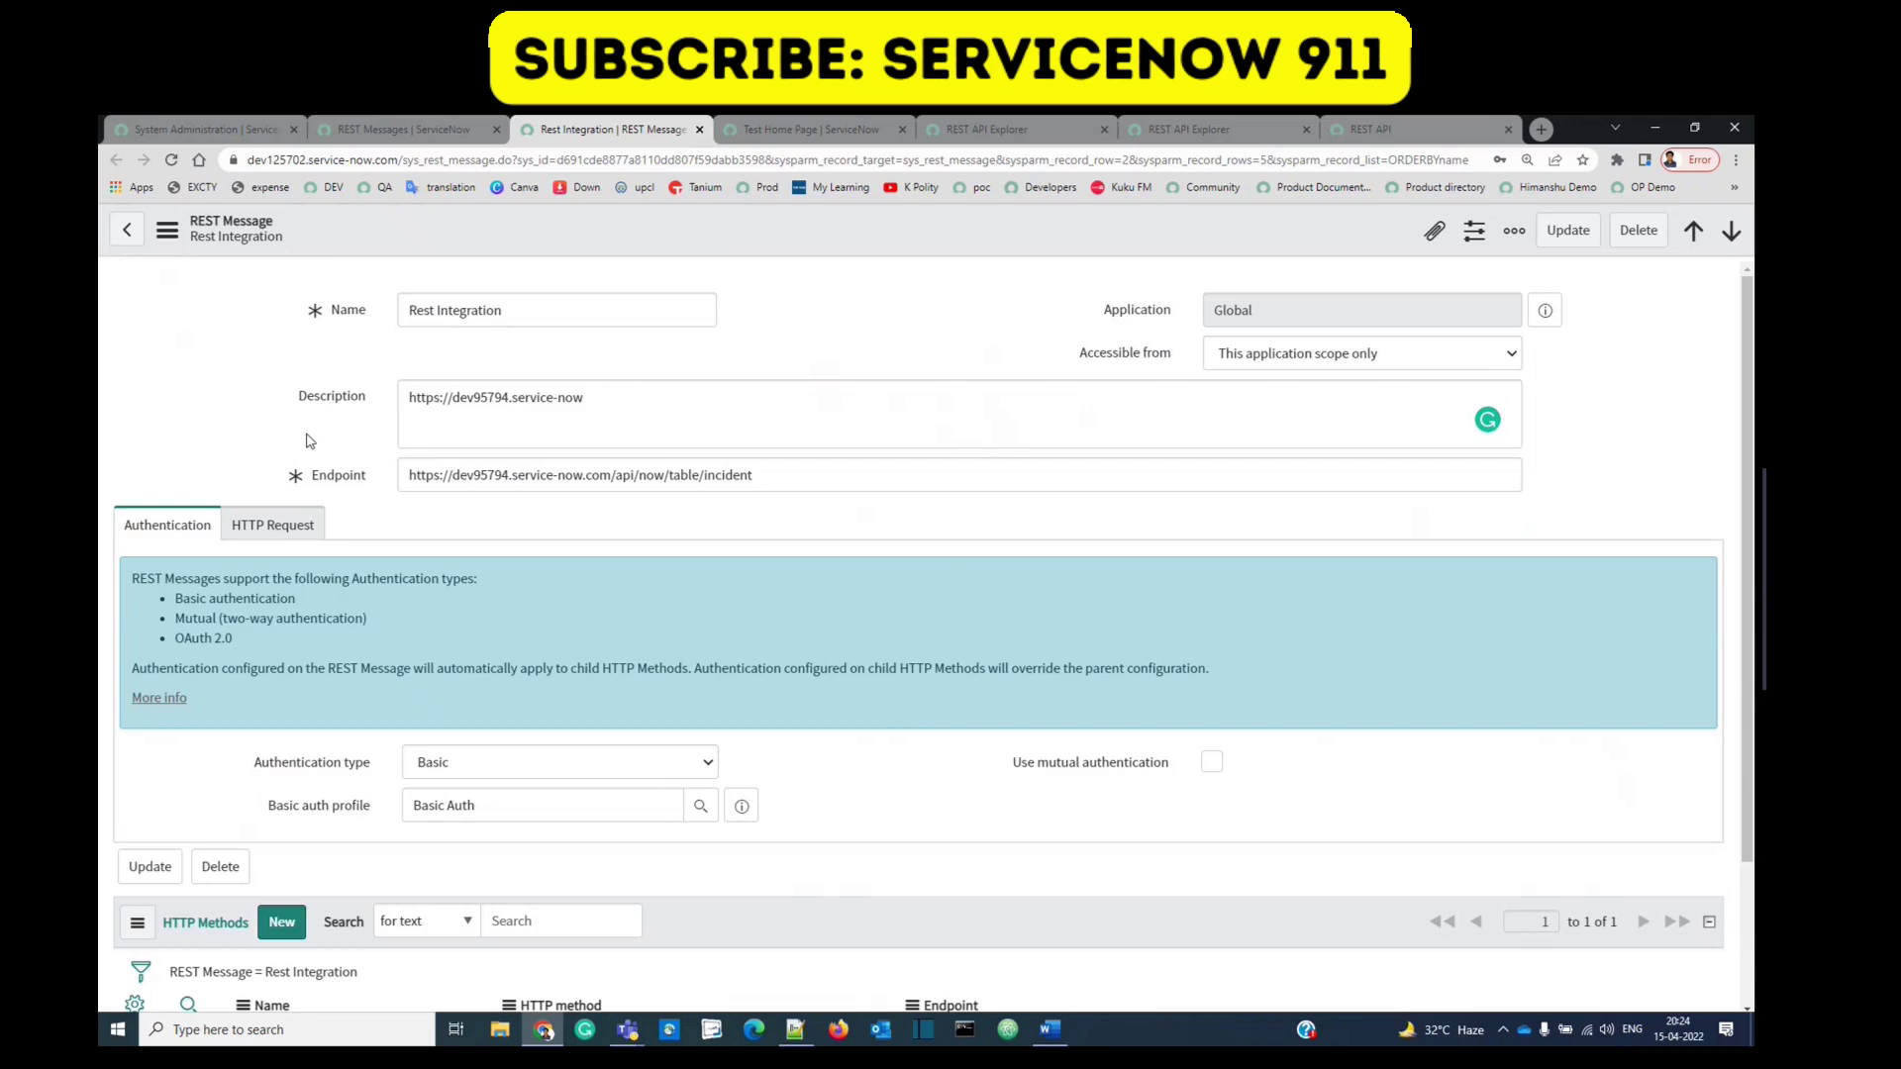
Step: Review the Table API operations in the REST API Explorer and open the Rest Integration message's GET HTTP method in its own browser tab
triple_click(850, 479)
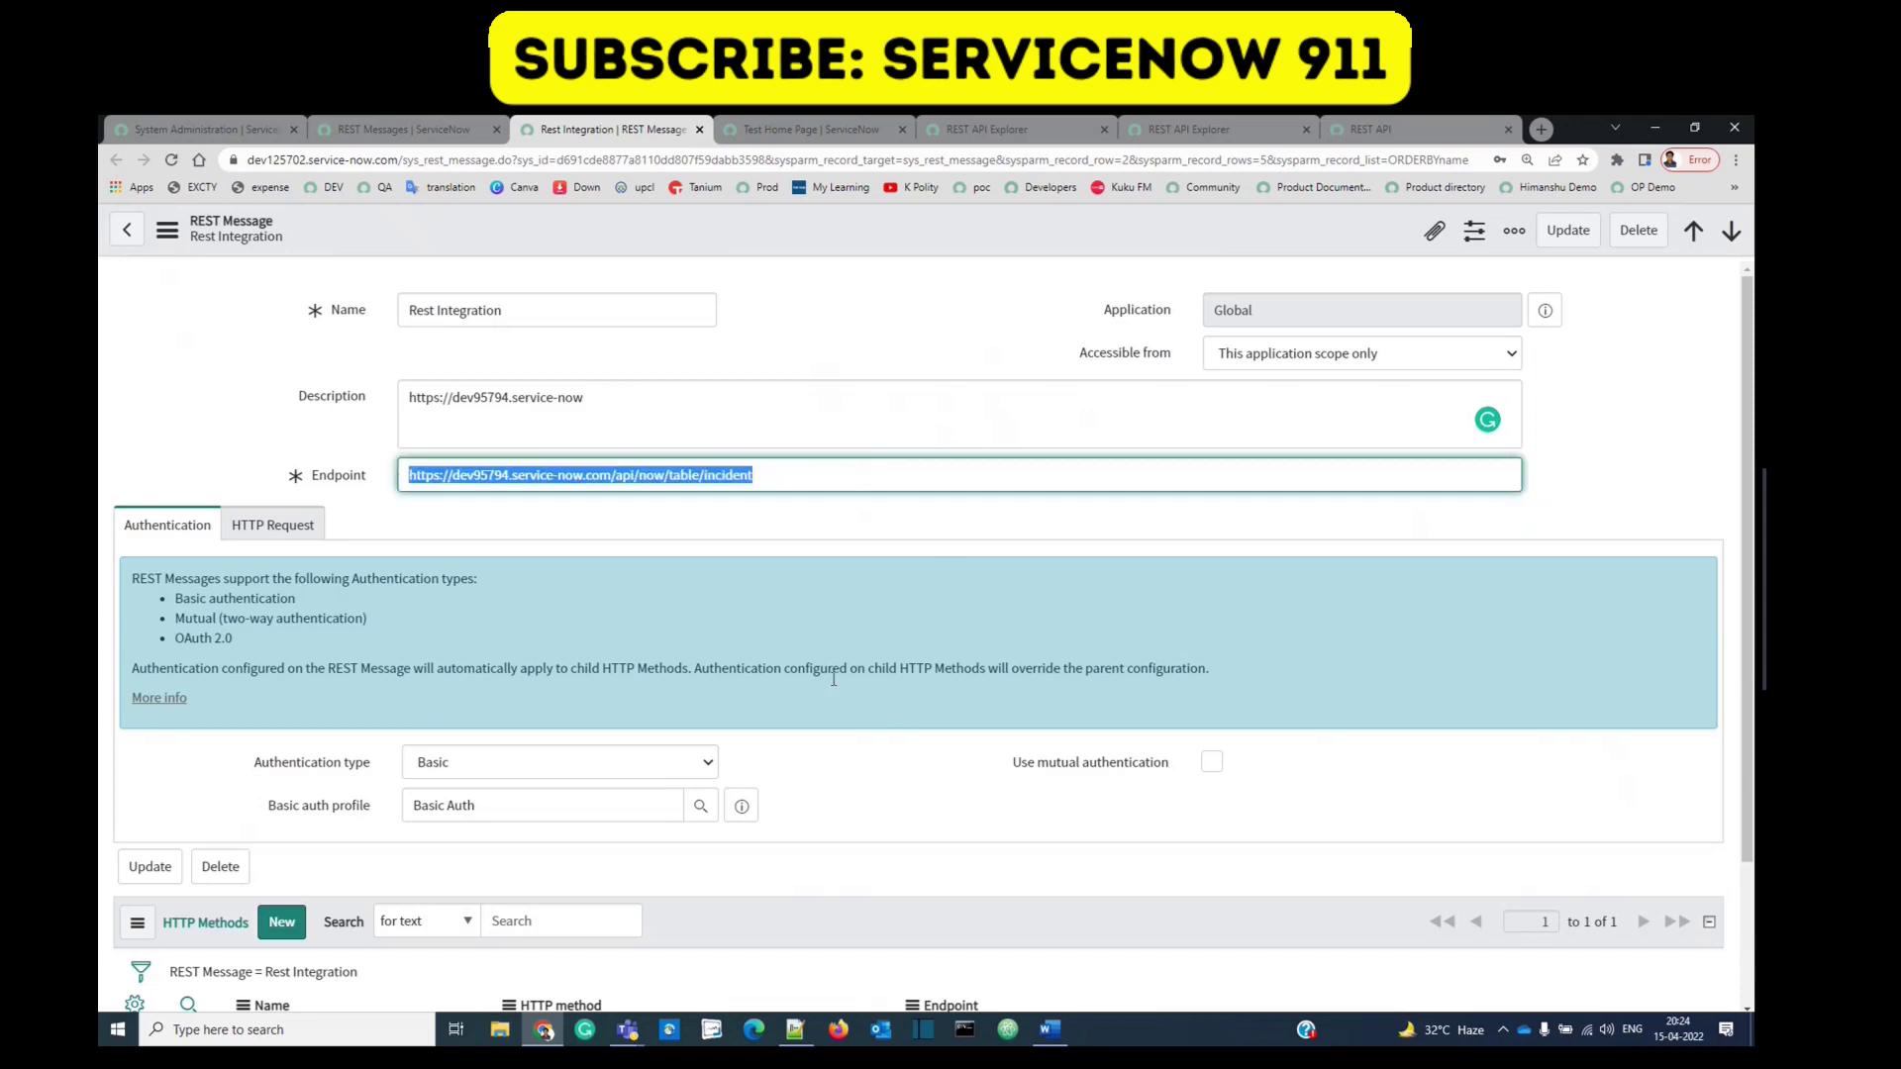
left_click(896, 807)
scroll(891, 807, "down", 2)
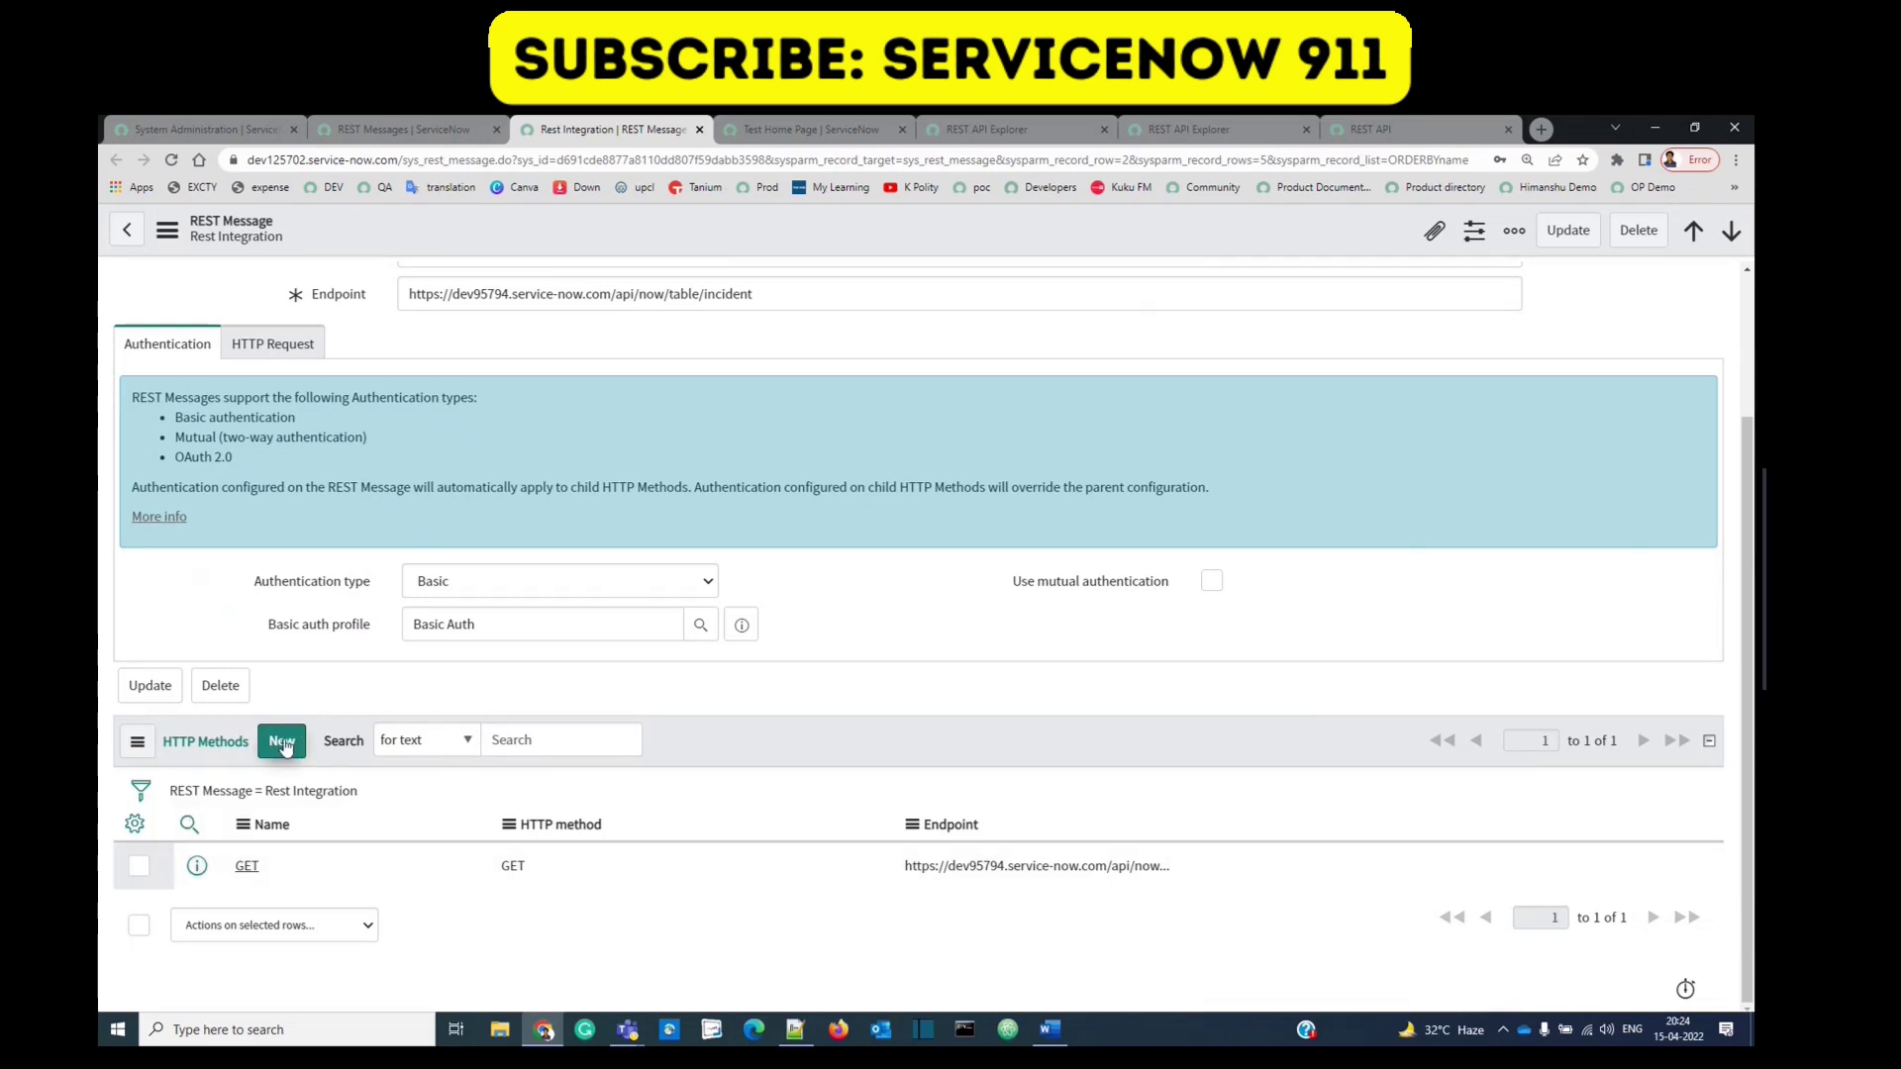
left_click(990, 131)
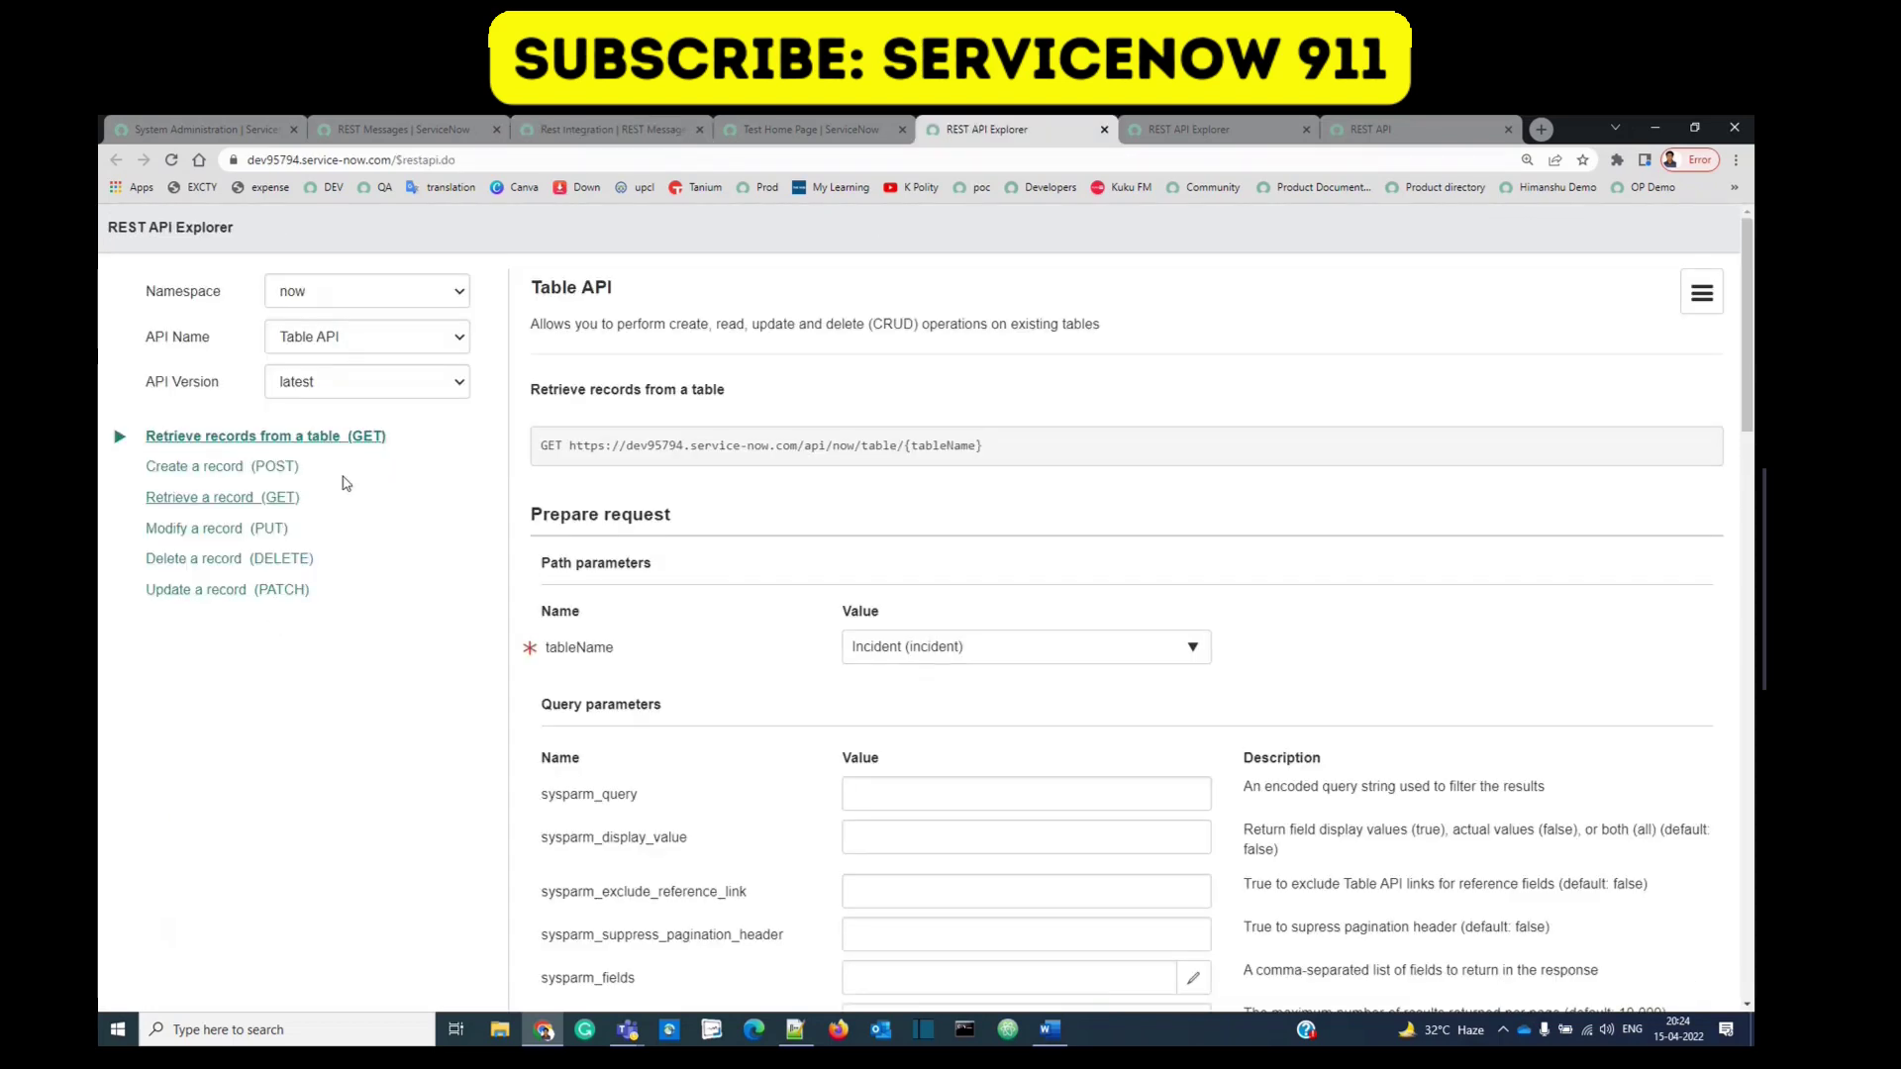
key("ctrl+shift+Tab")
key("ctrl+shift+Tab")
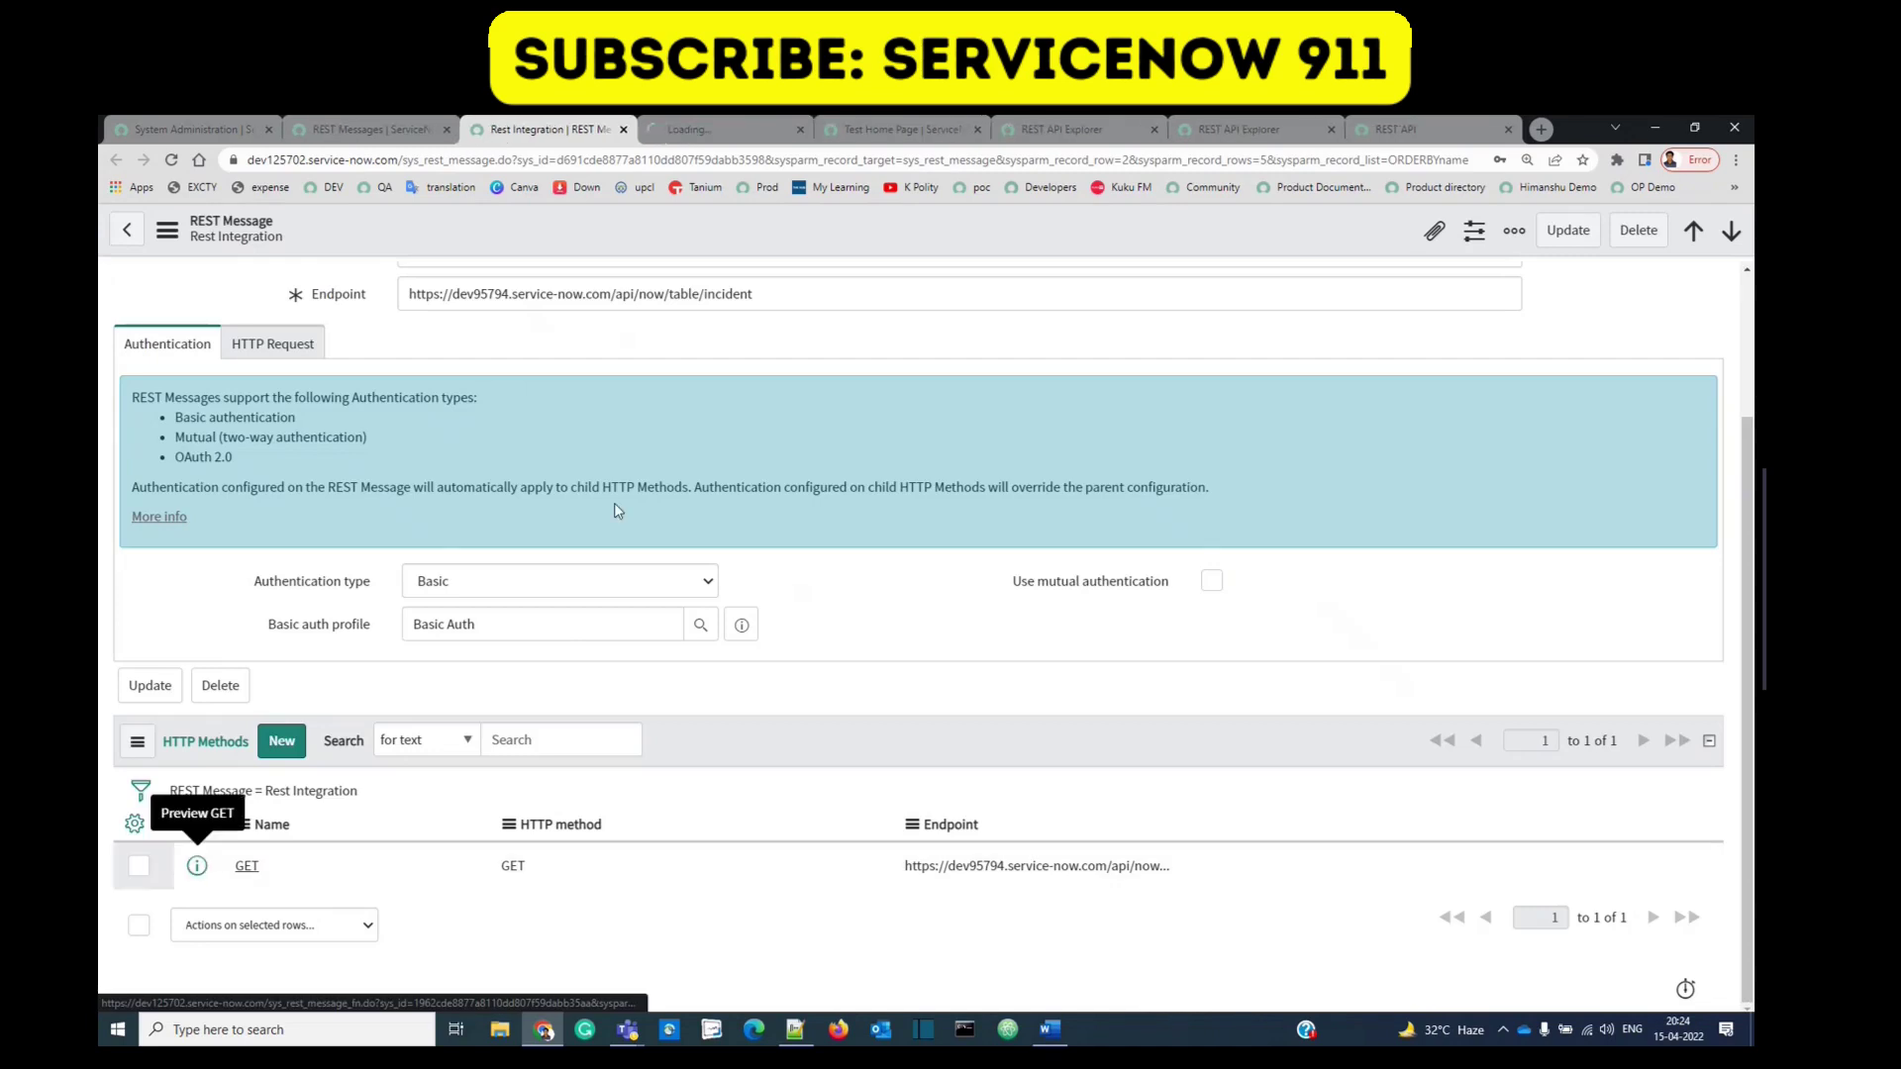
key("ctrl+Tab")
Step: Examine the GET method's name, endpoint and authentication type, and compare the authentication with the parent Rest Integration message
double_click(552, 362)
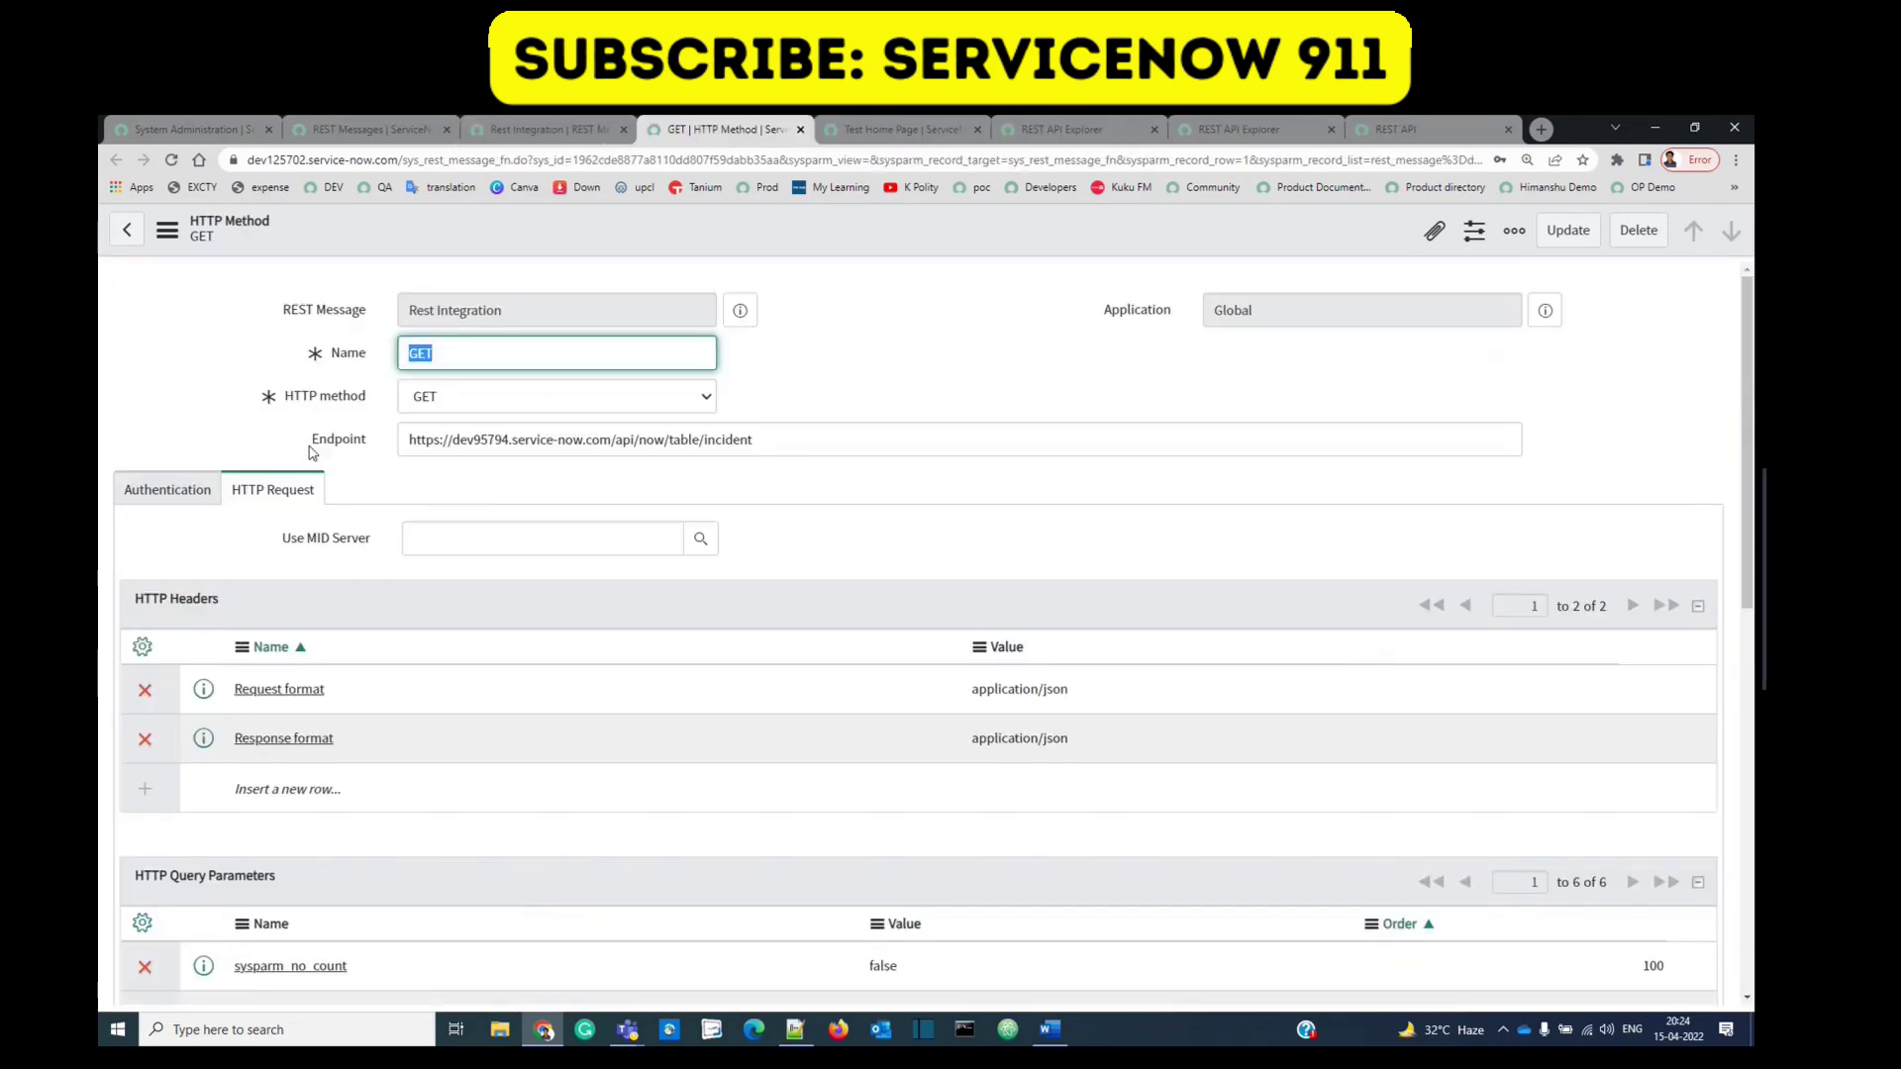
left_click(901, 438)
left_click(901, 439)
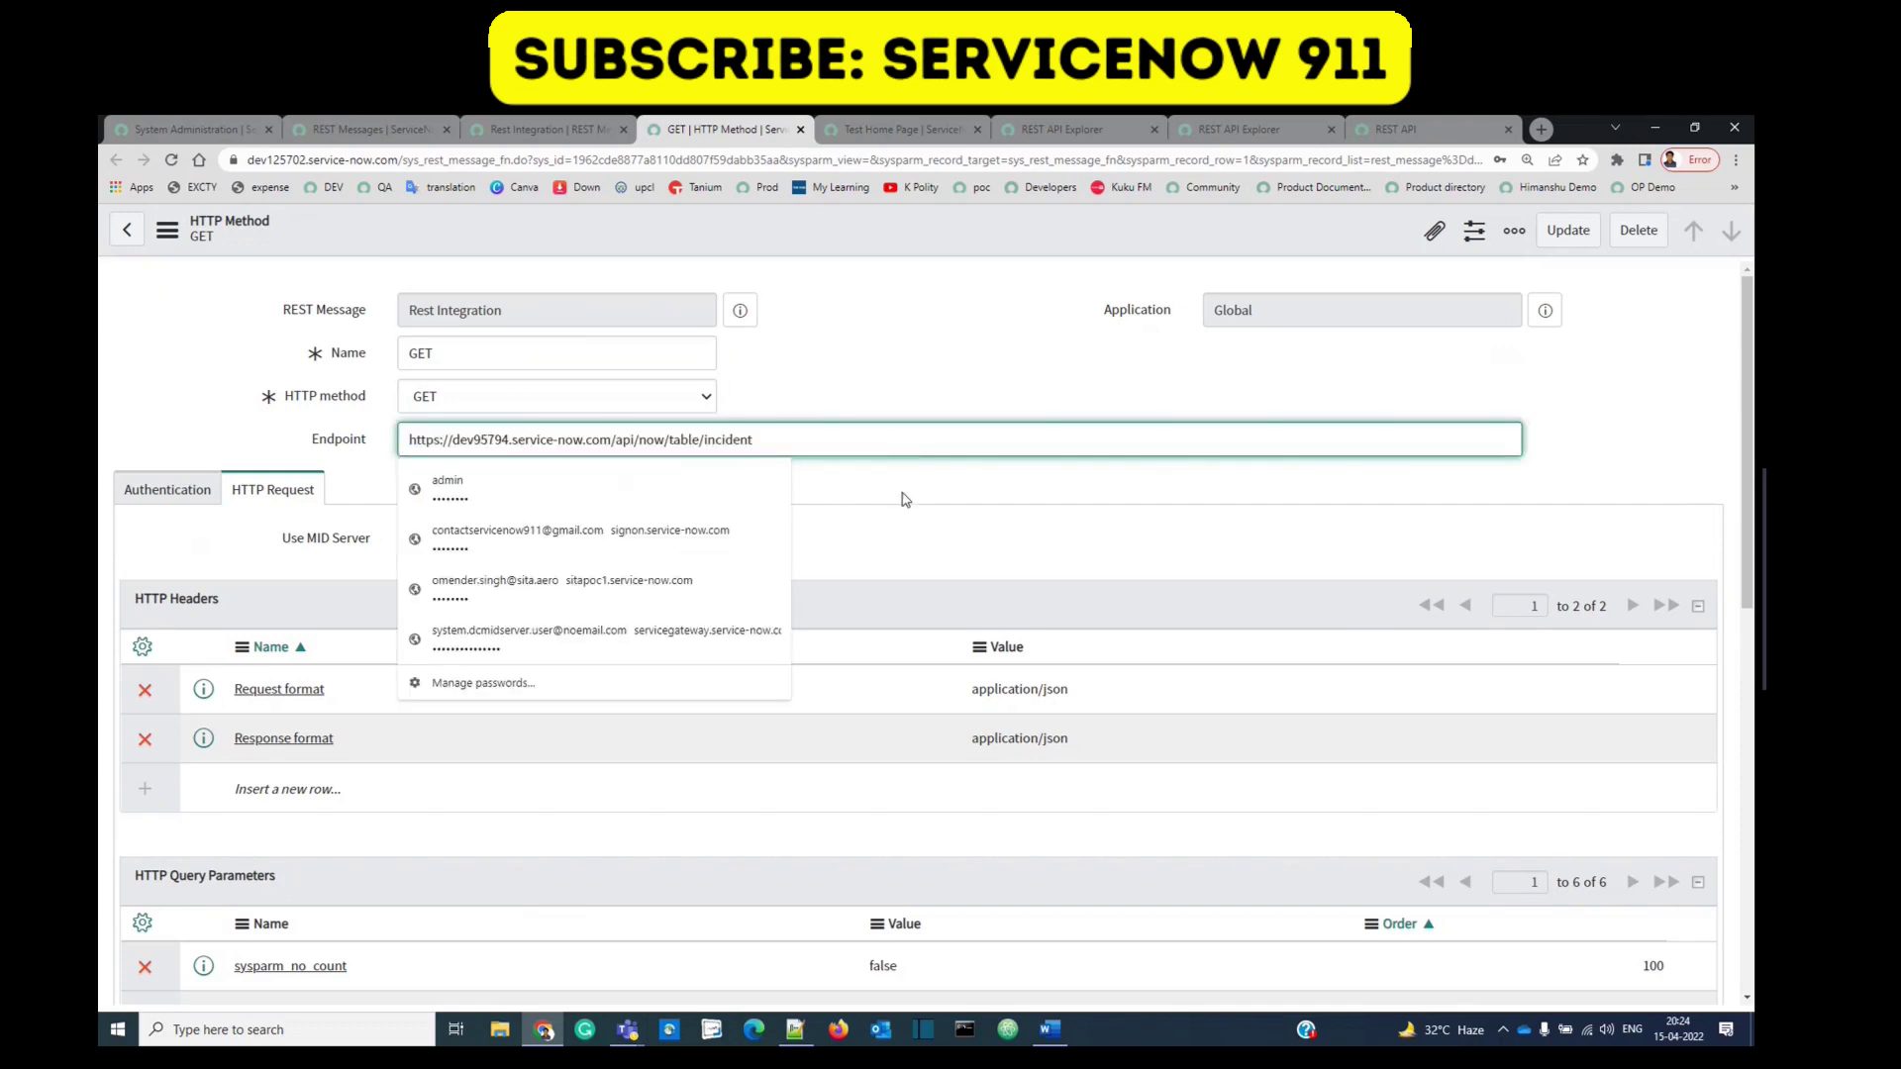
left_click(827, 509)
left_click(176, 495)
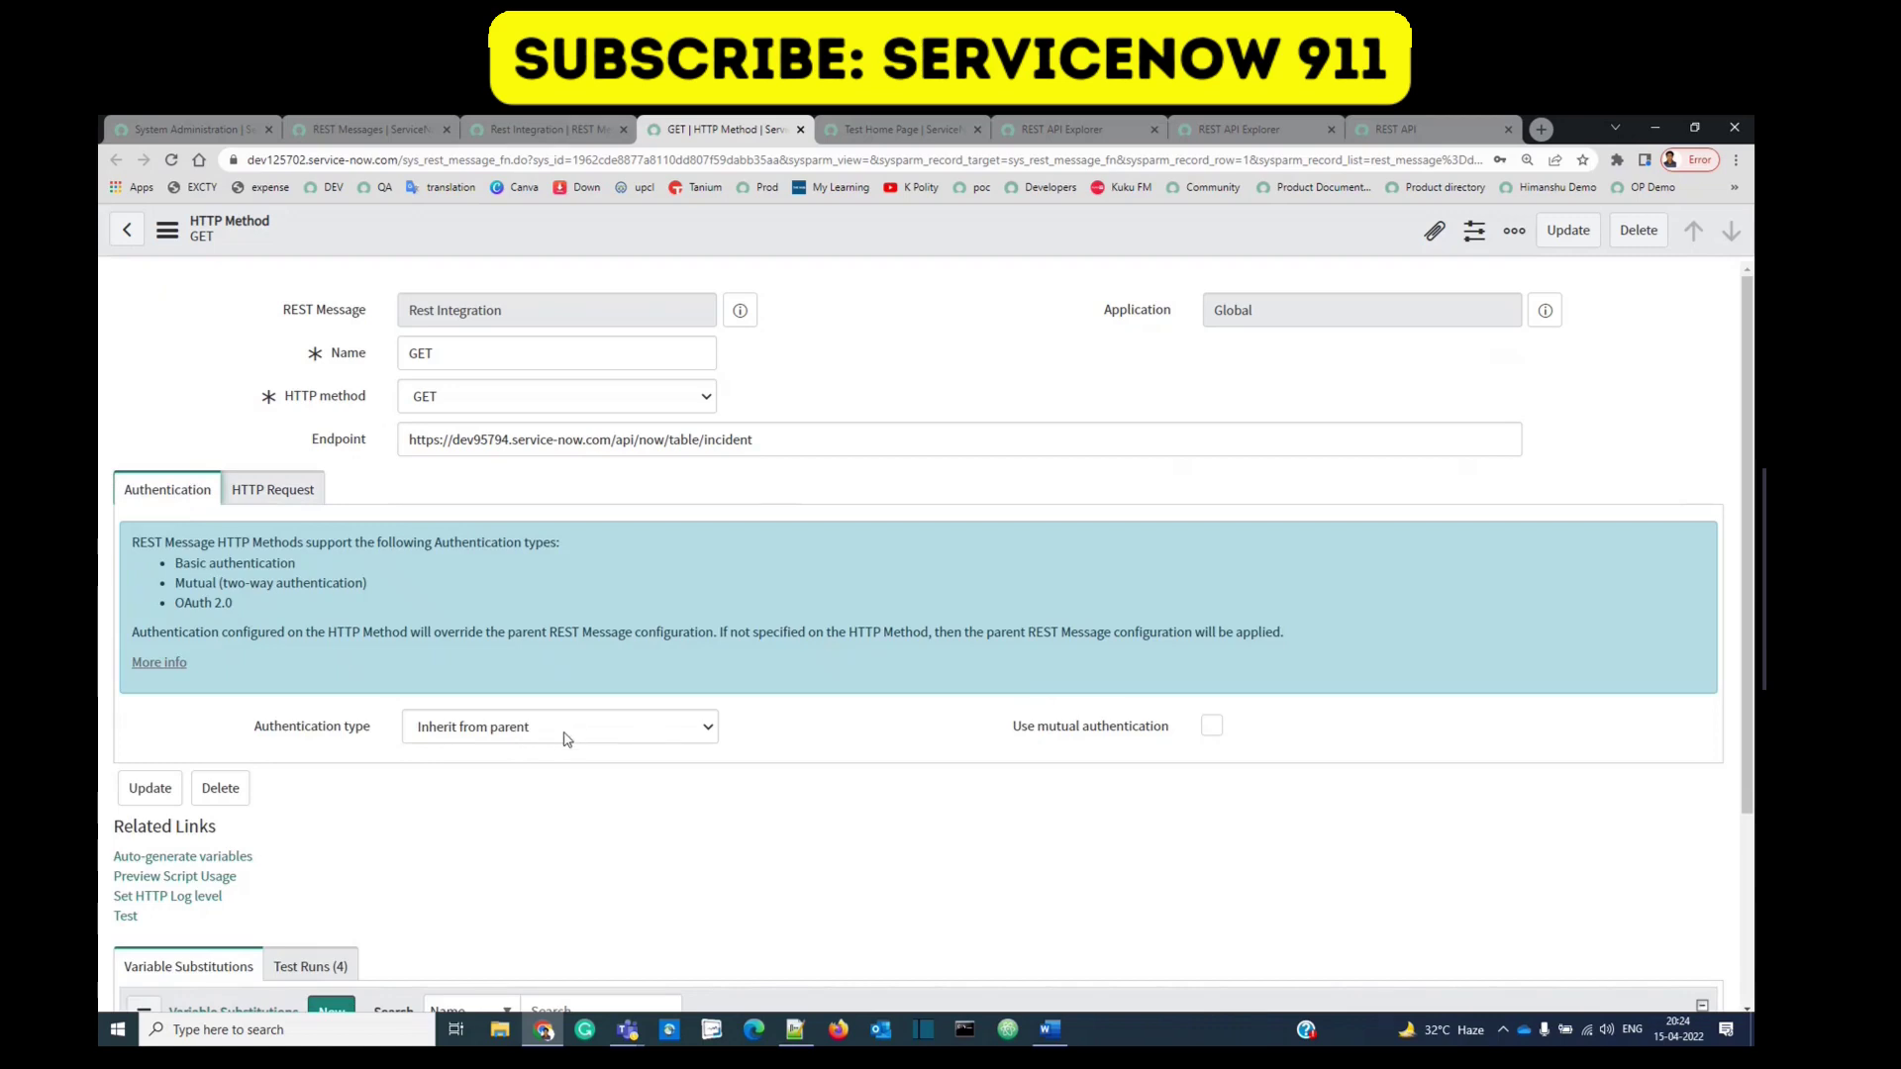
left_click(550, 128)
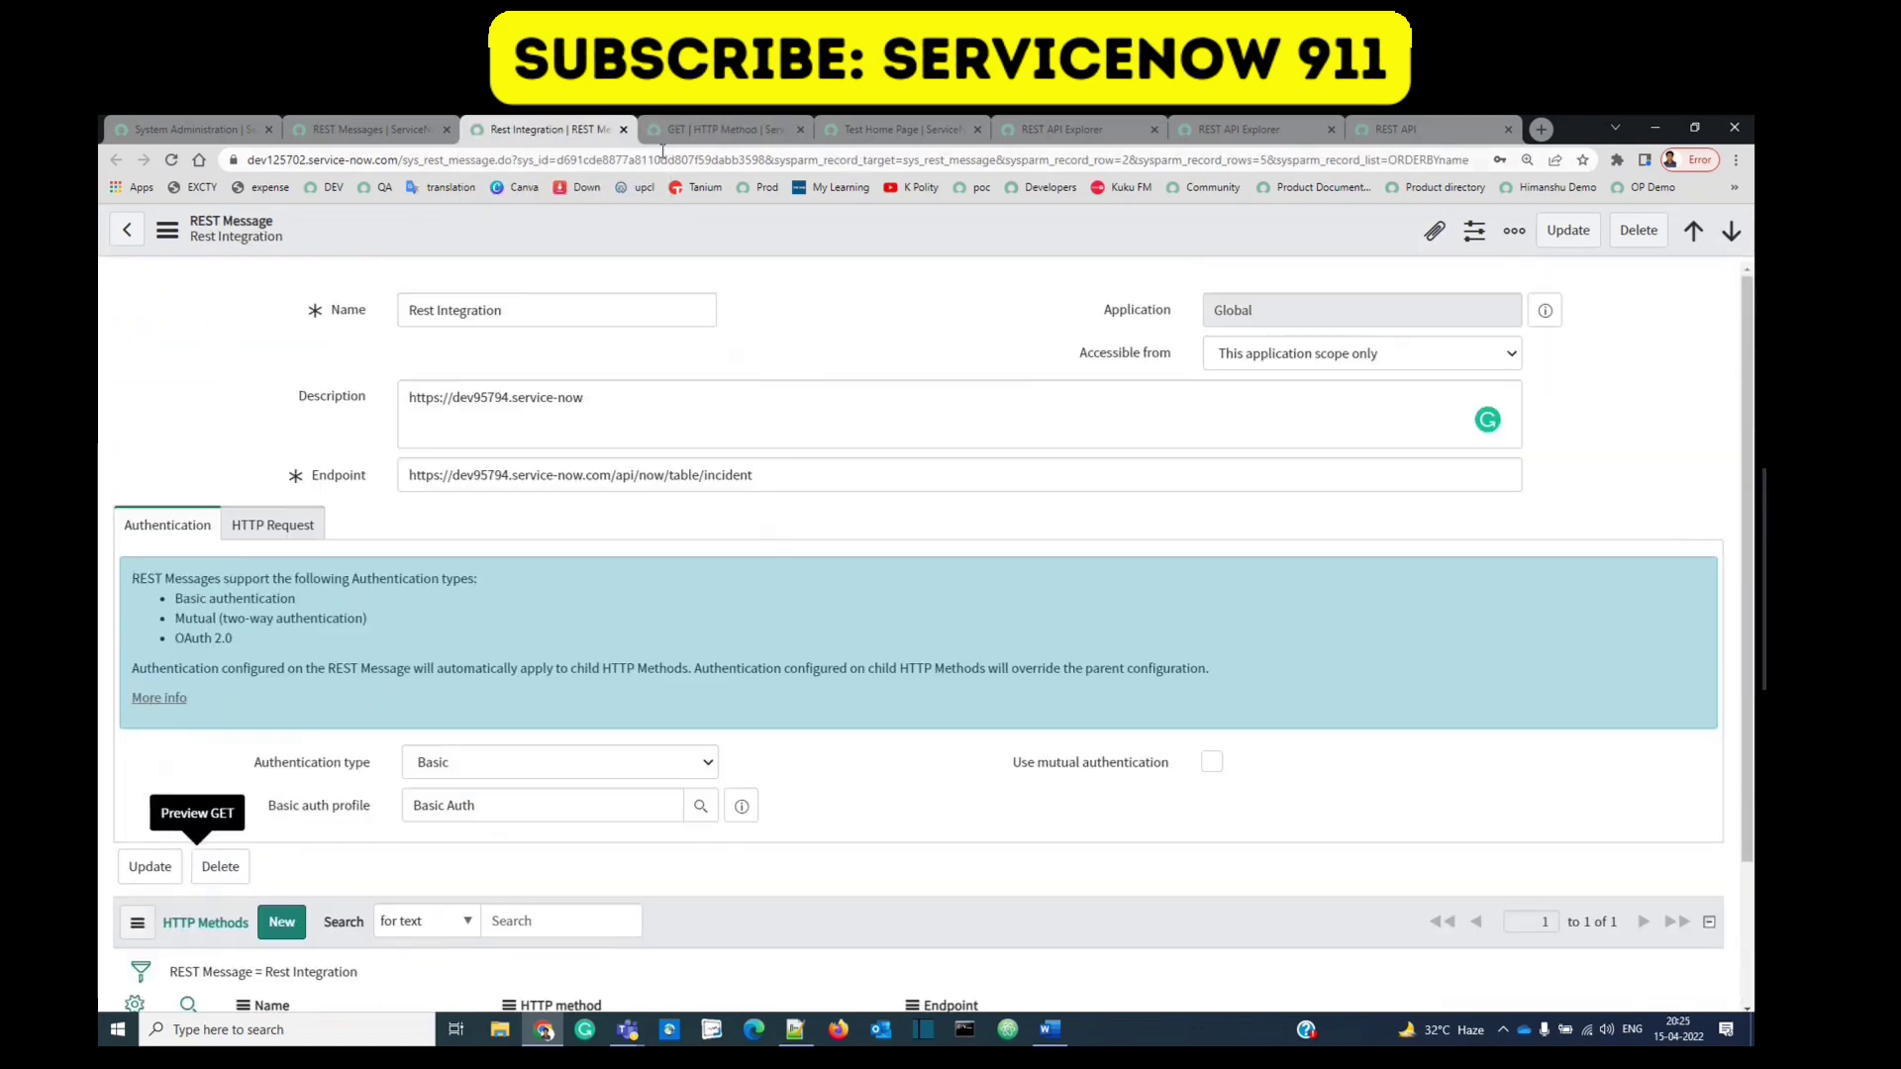
left_click(693, 130)
Step: Review the GET method's HTTP request settings: the request and response format headers and the query parameters
left_click(294, 494)
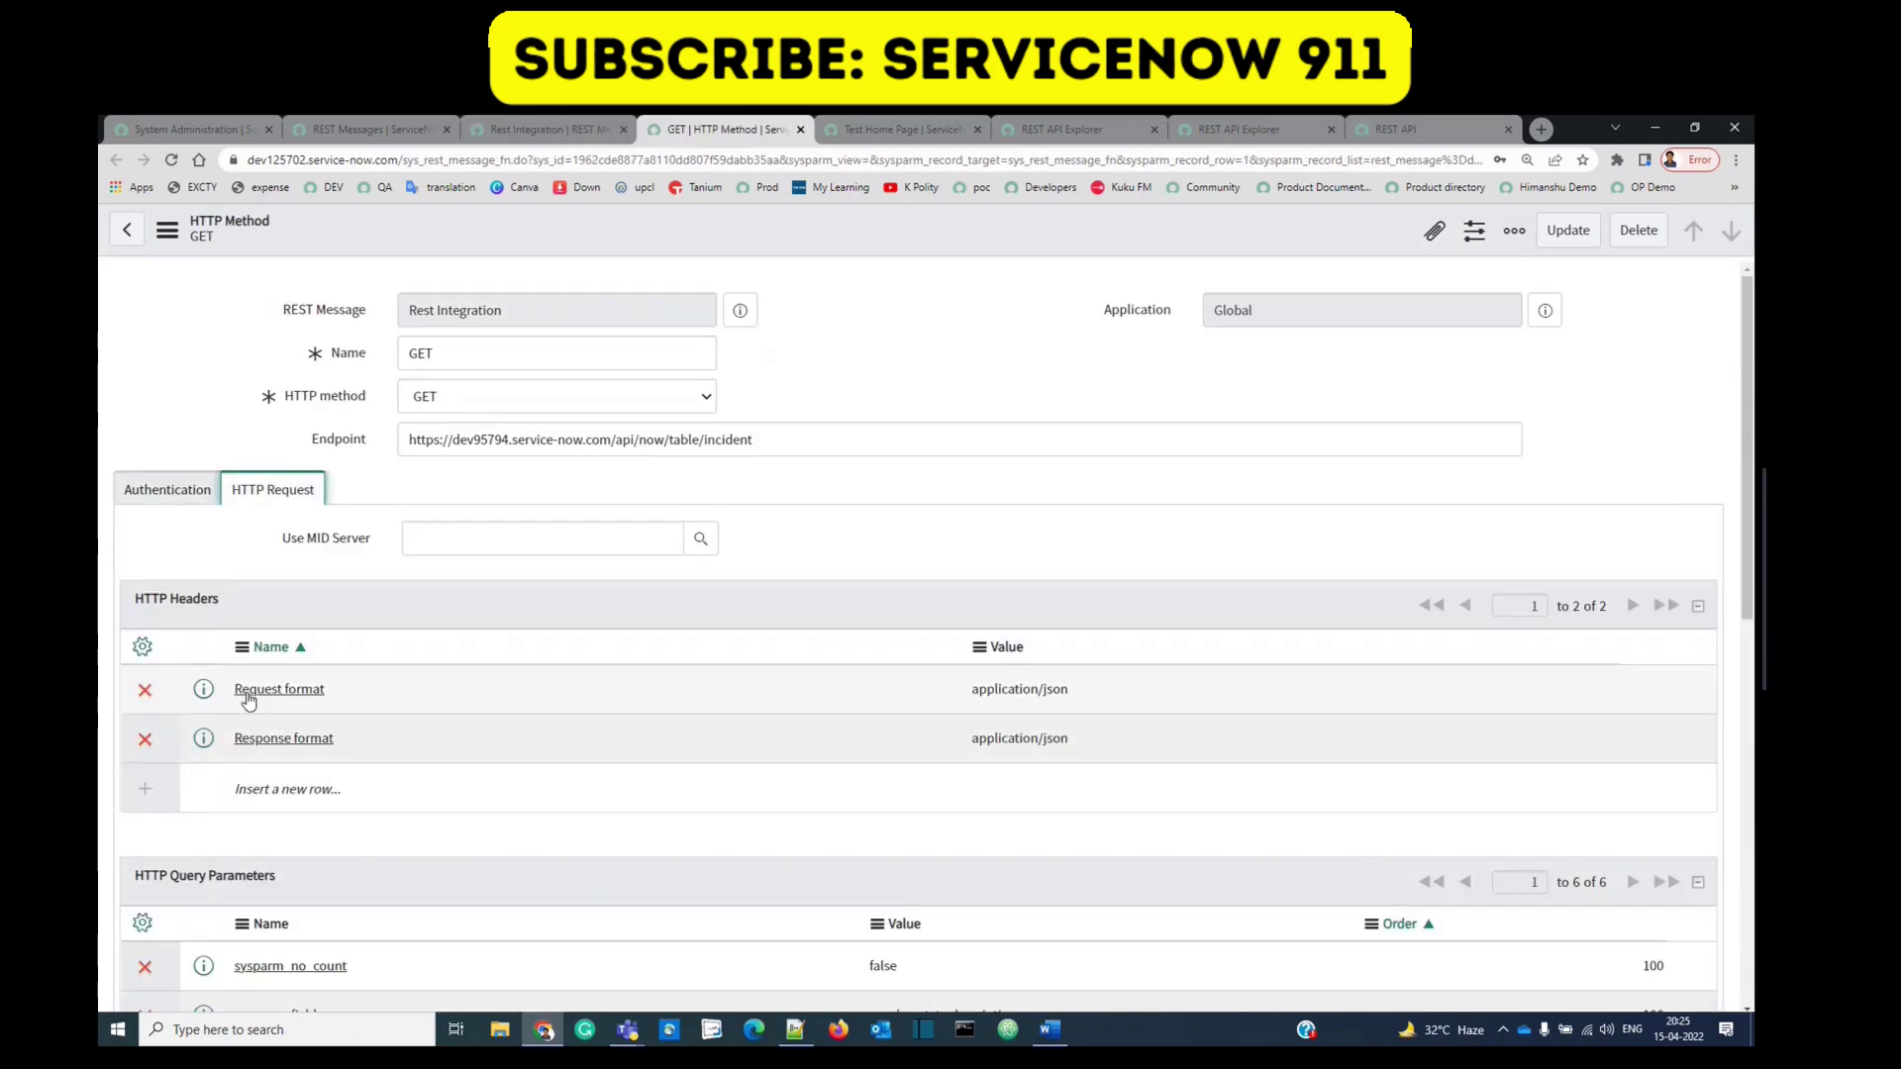
scroll(248, 701, "down", 2)
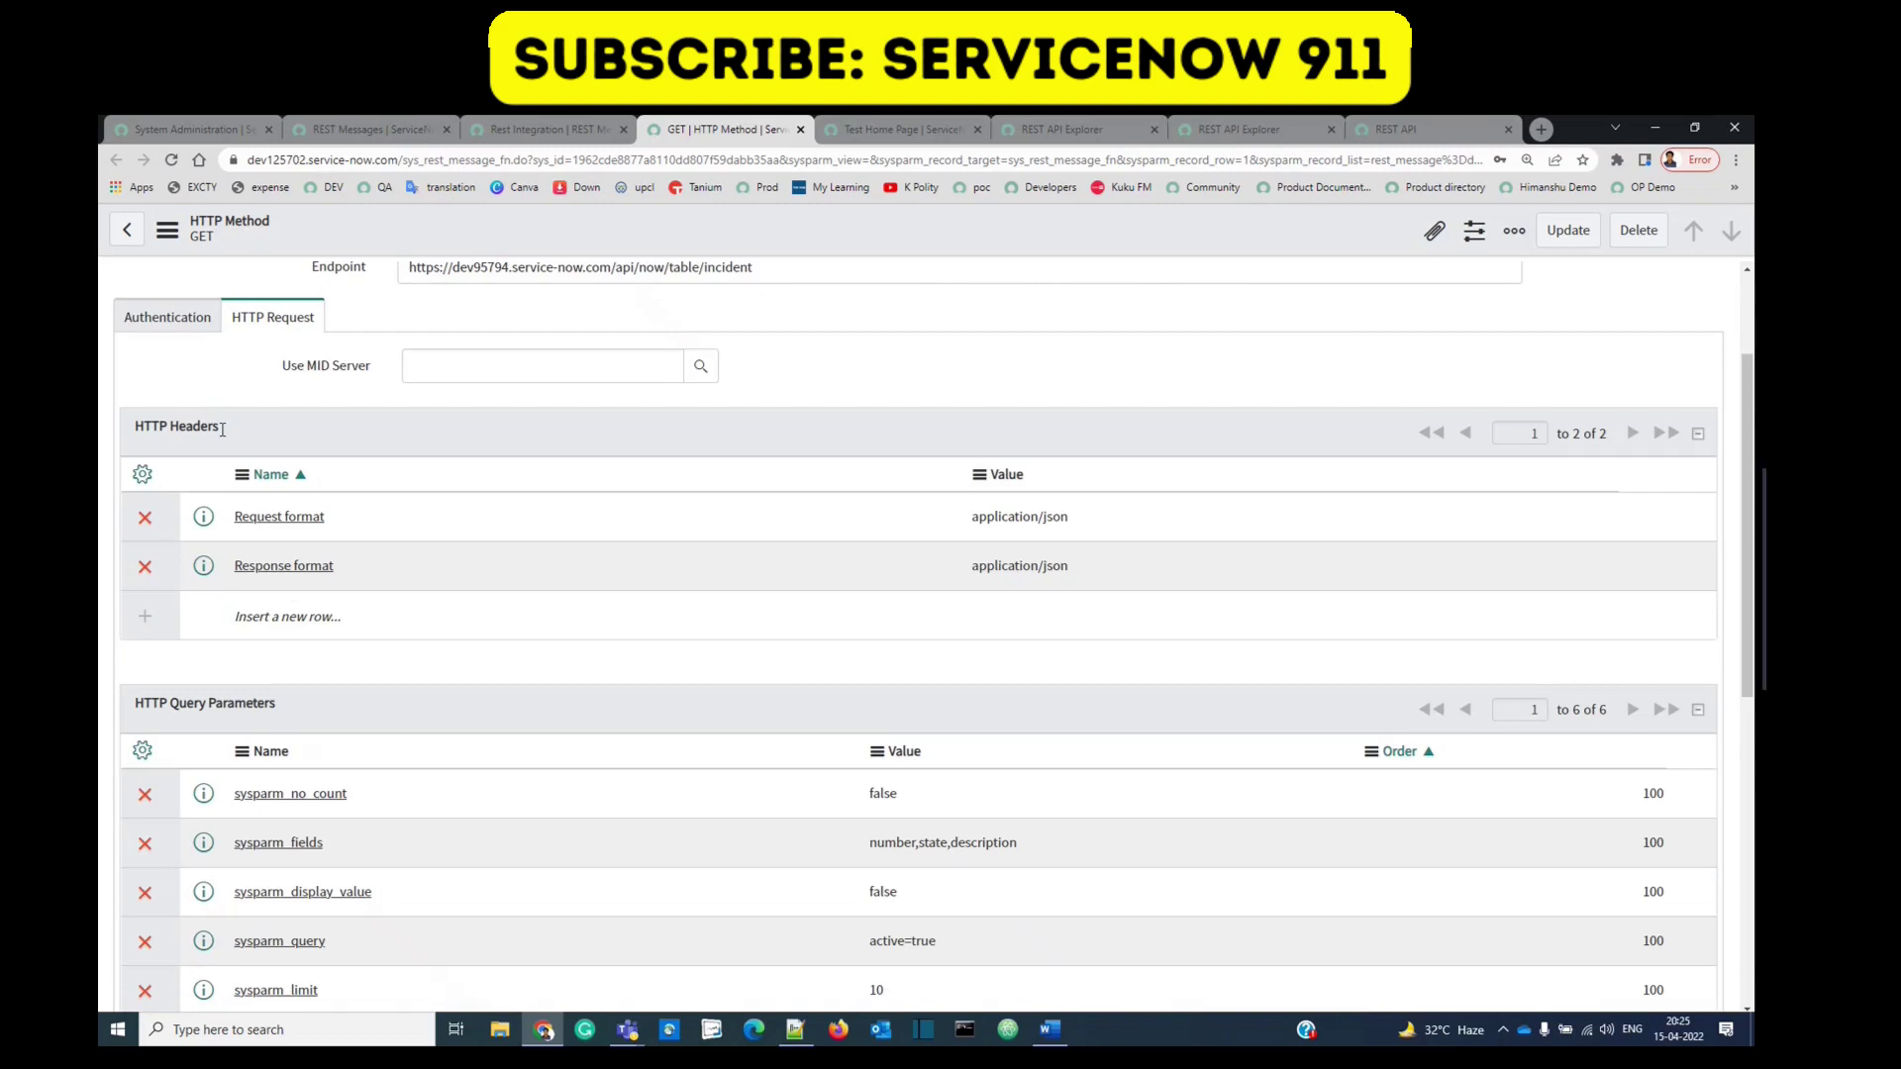
left_click_drag(391, 525, 221, 530)
left_click_drag(386, 572, 275, 584)
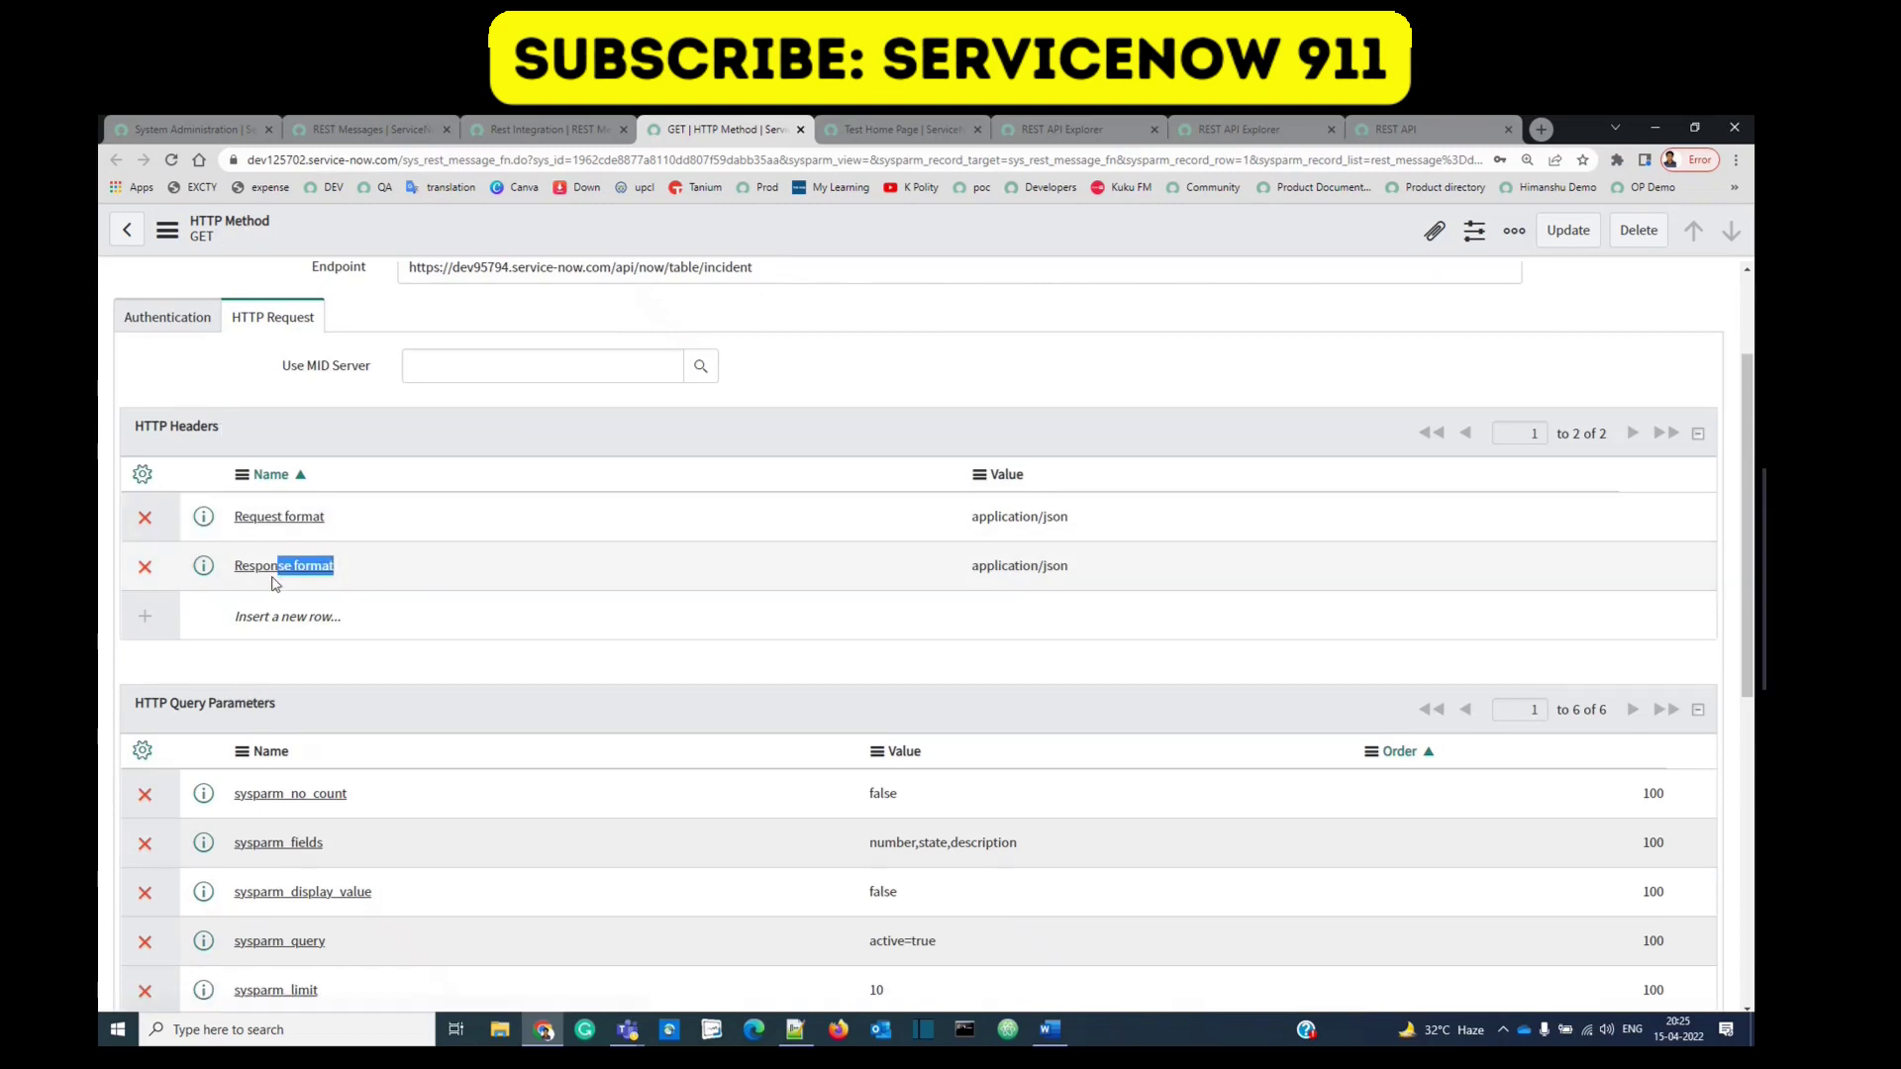
double_click(275, 582)
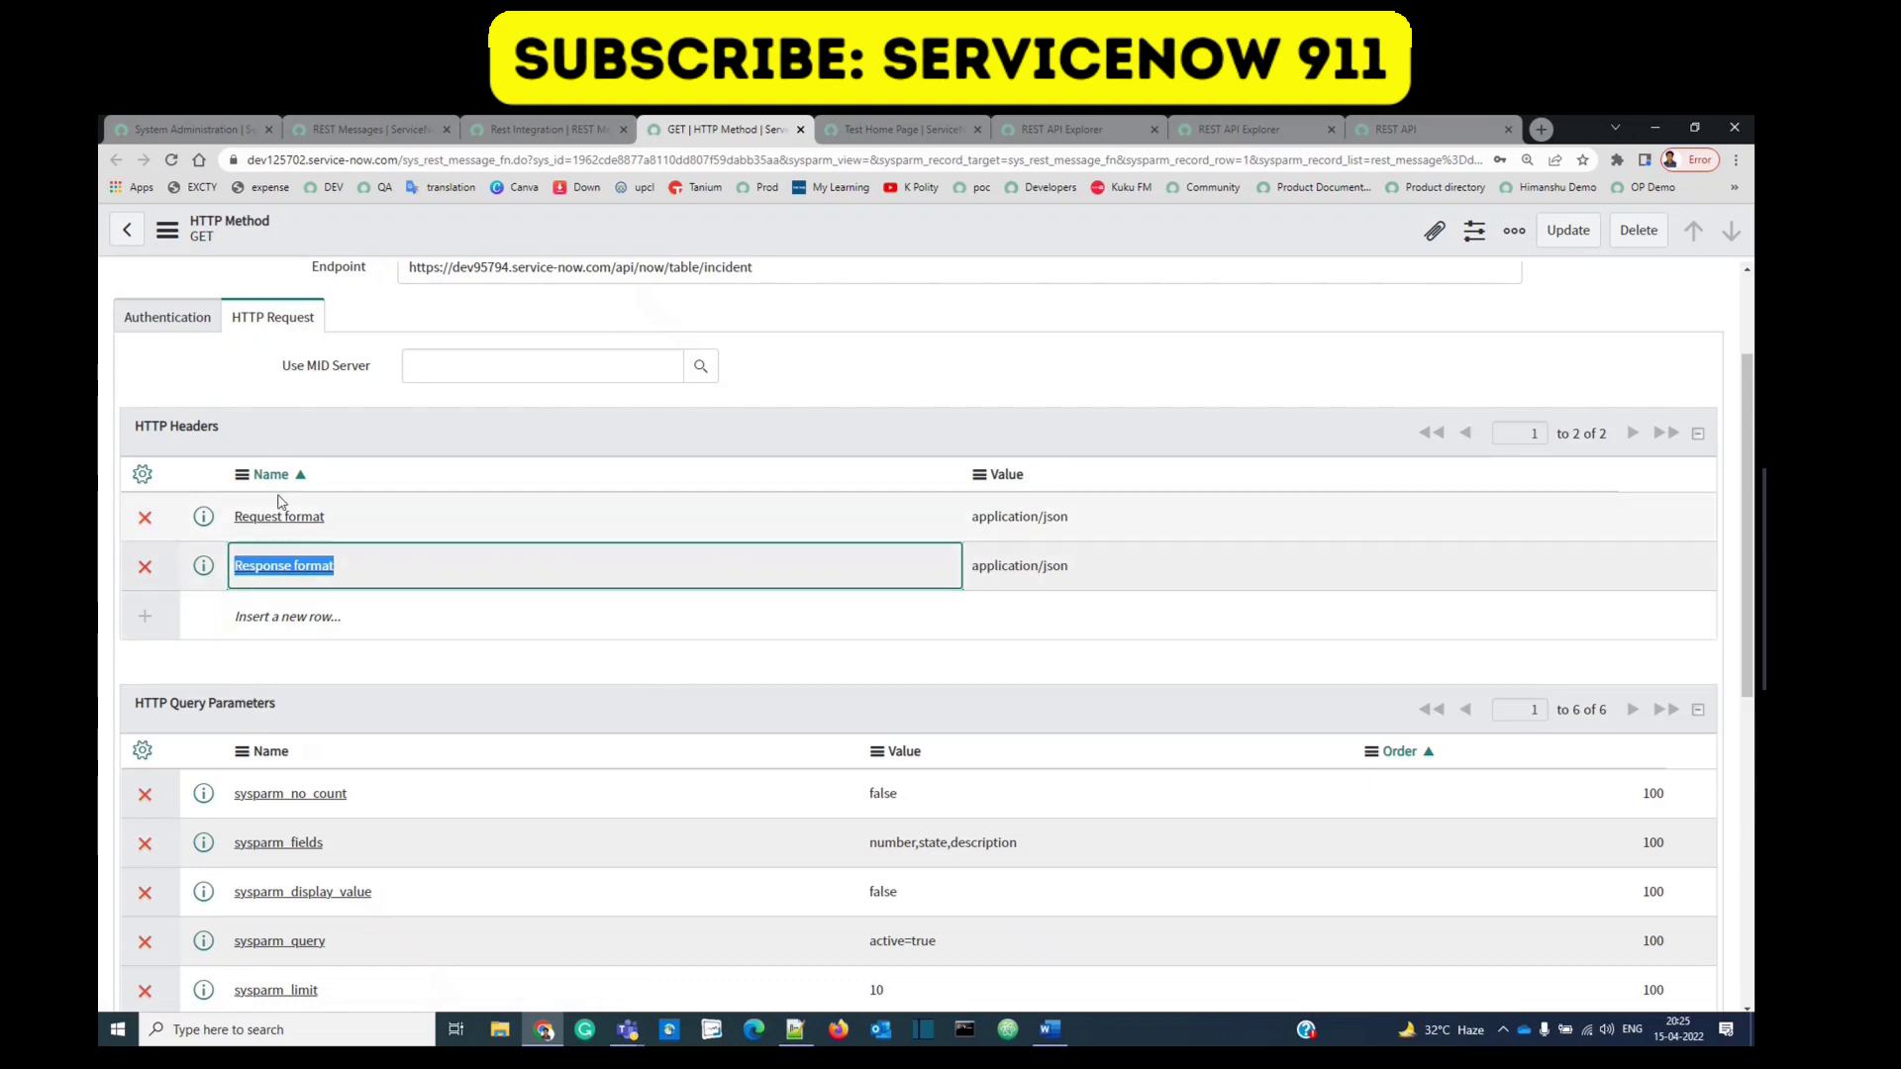
left_click_drag(279, 704, 164, 727)
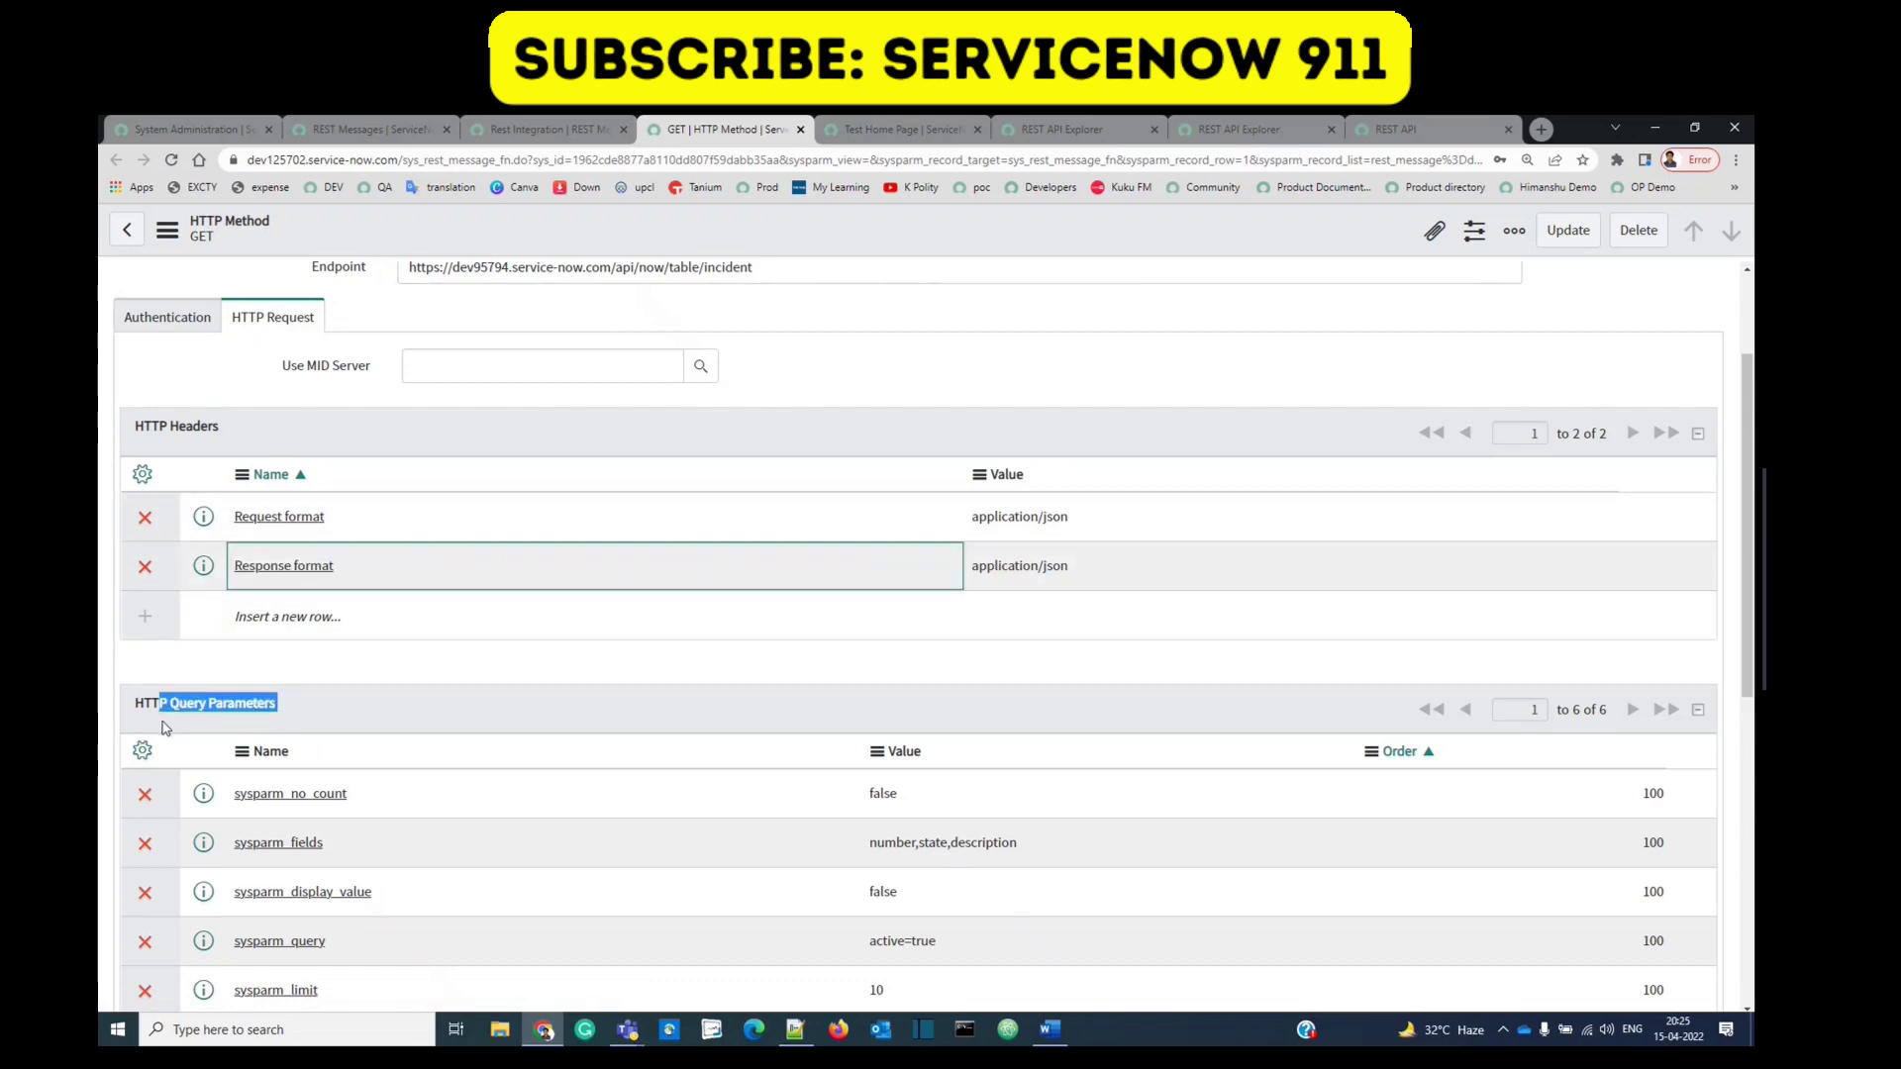
left_click(377, 720)
scroll(436, 542, "down", 3)
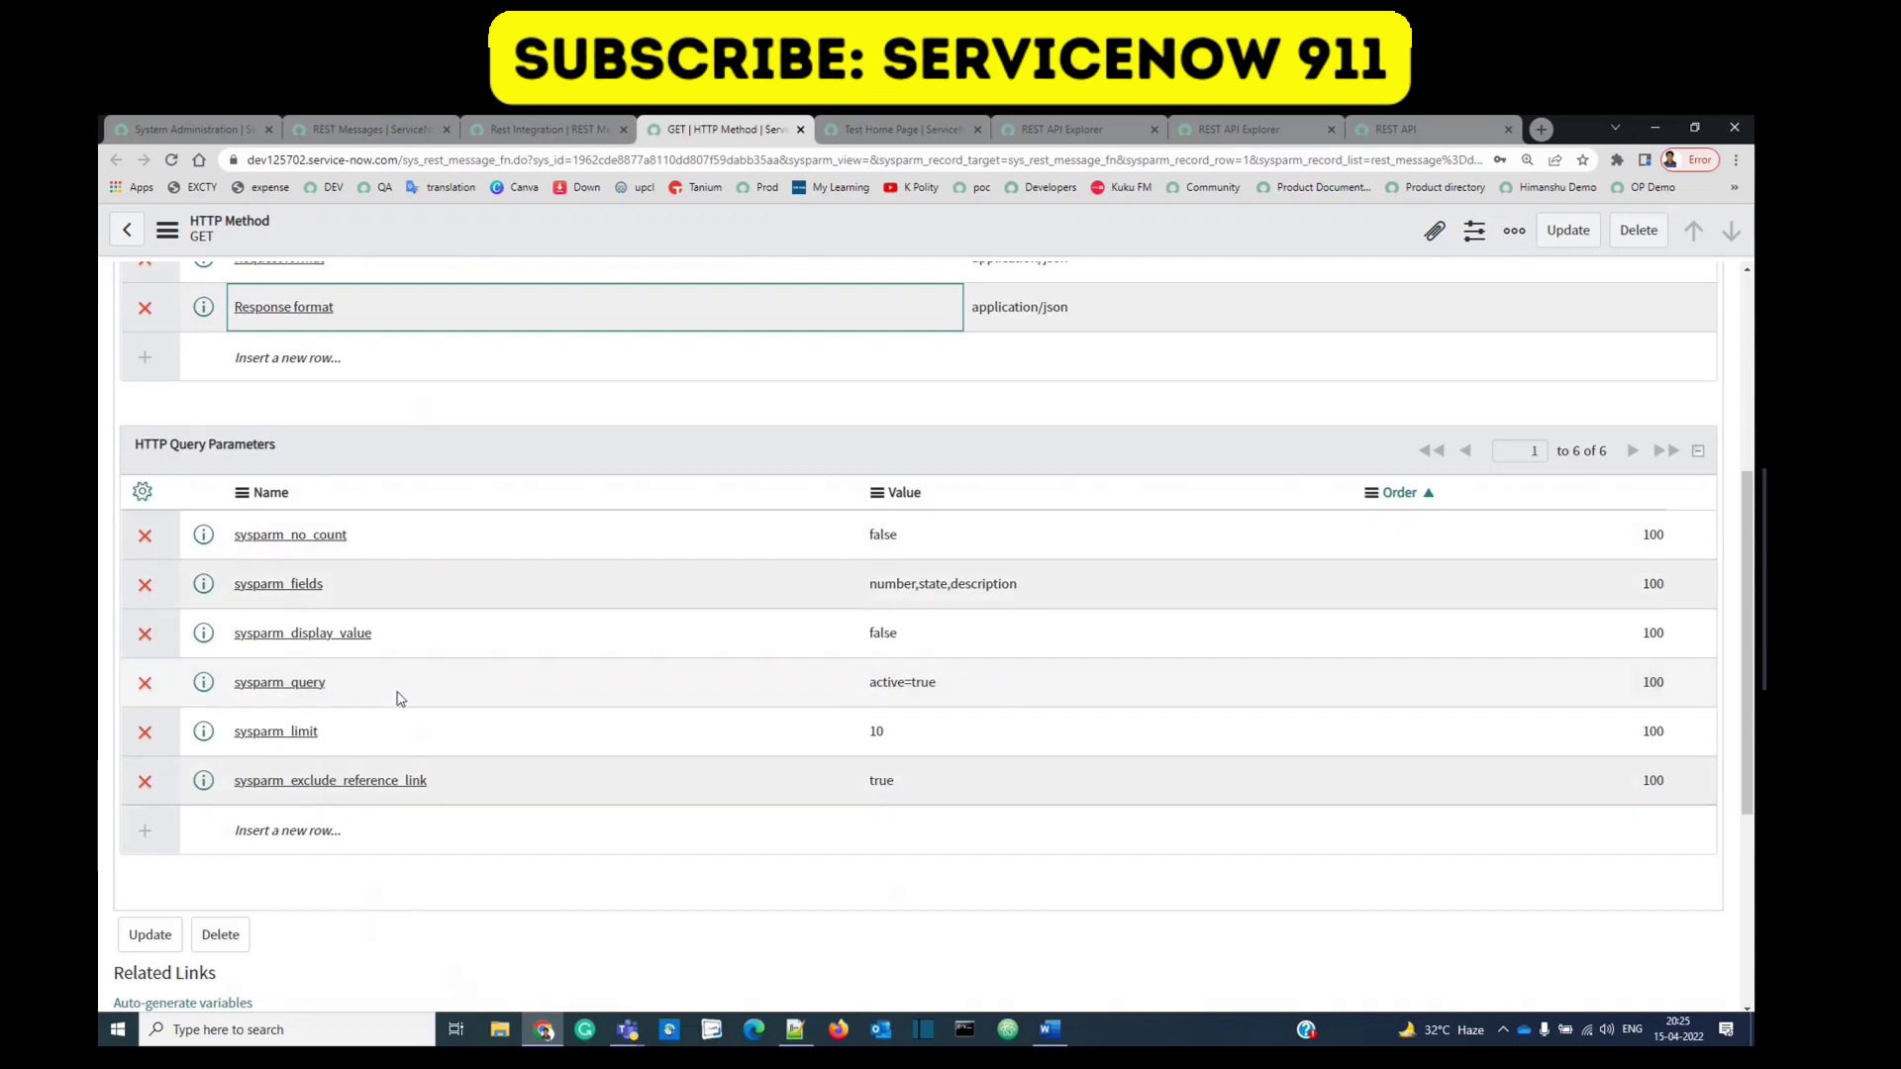
Step: Inspect the Table API query parameters, from sysparm_query to sysparm_no_count, in the REST API Explorer on dev95794
left_click(897, 138)
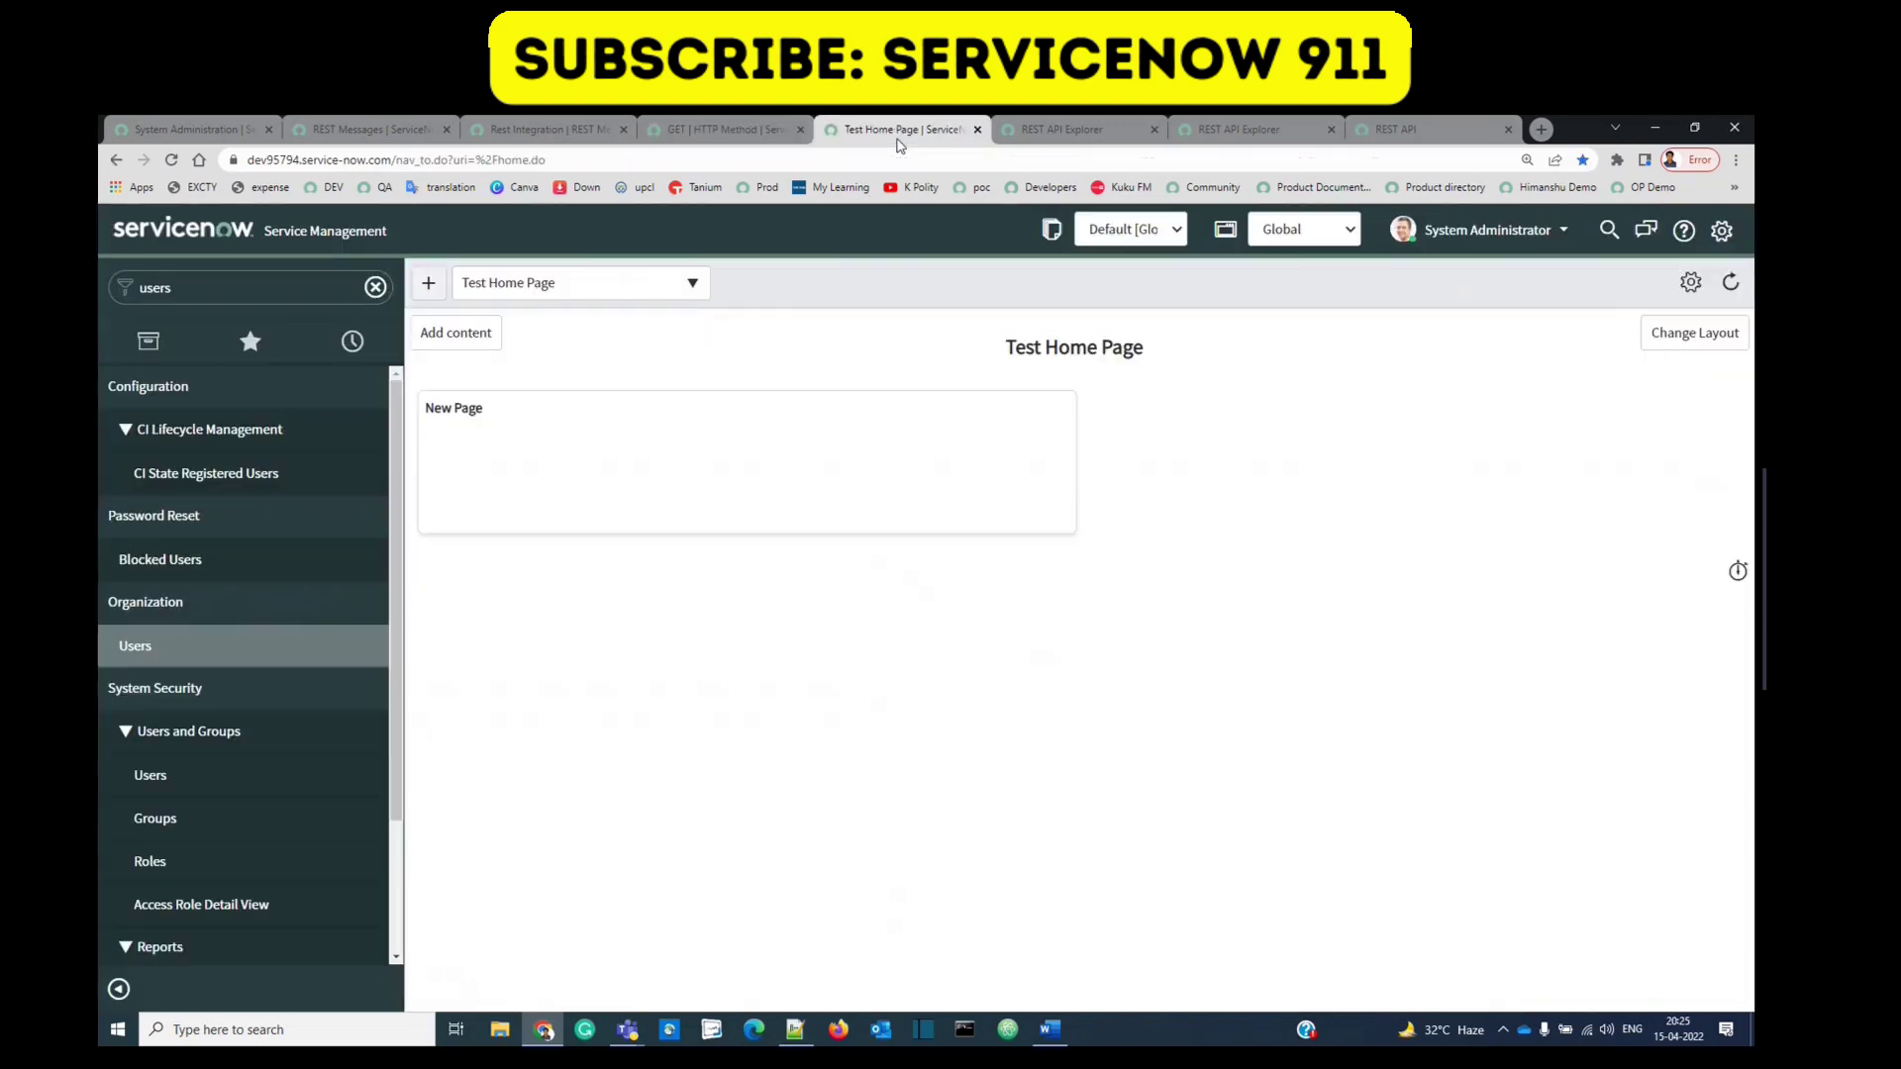
left_click(1078, 138)
scroll(700, 594, "down", 3)
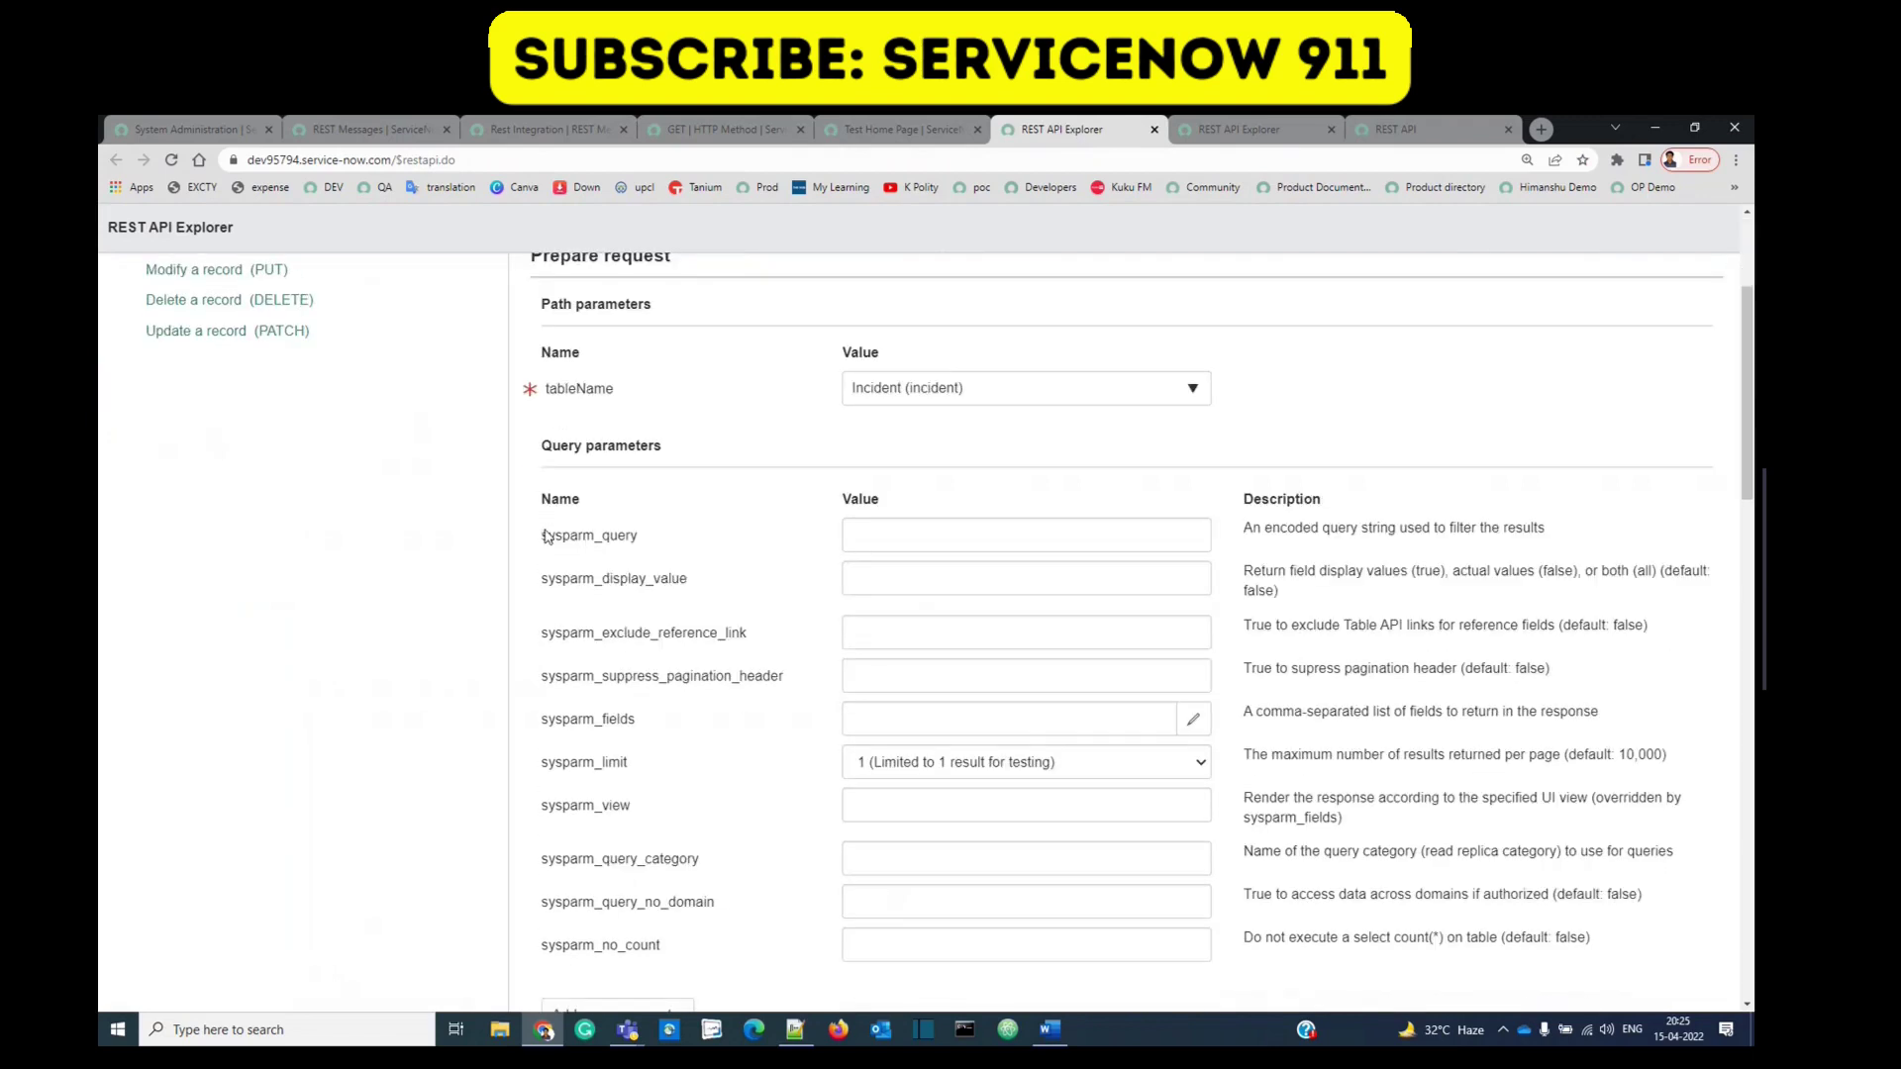
left_click_drag(541, 538, 636, 941)
left_click(848, 945)
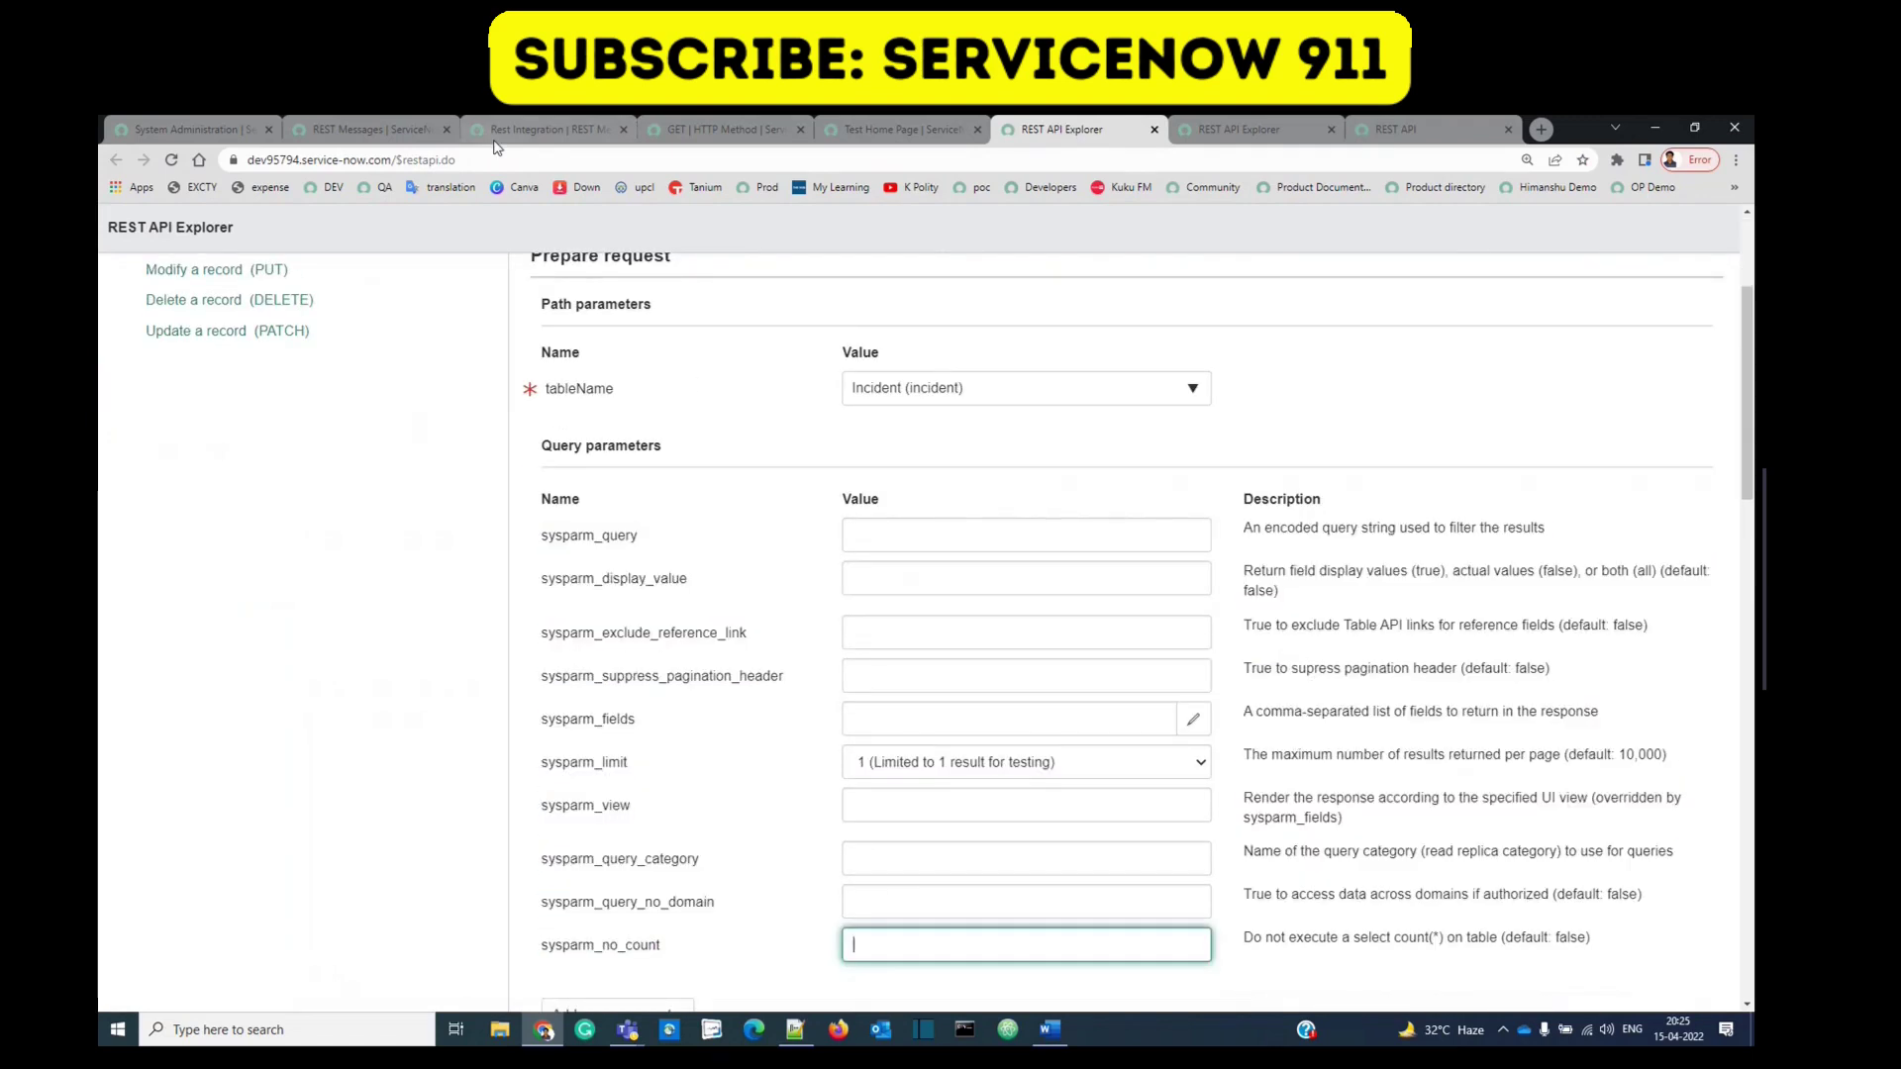
Step: Return to the GET HTTP method and examine the sysparm_query and sysparm_fields entries among its query parameters
key("ctrl+shift+Tab")
key("ctrl+shift+Tab")
double_click(950, 692)
left_click_drag(954, 692, 484, 640)
left_click(461, 592)
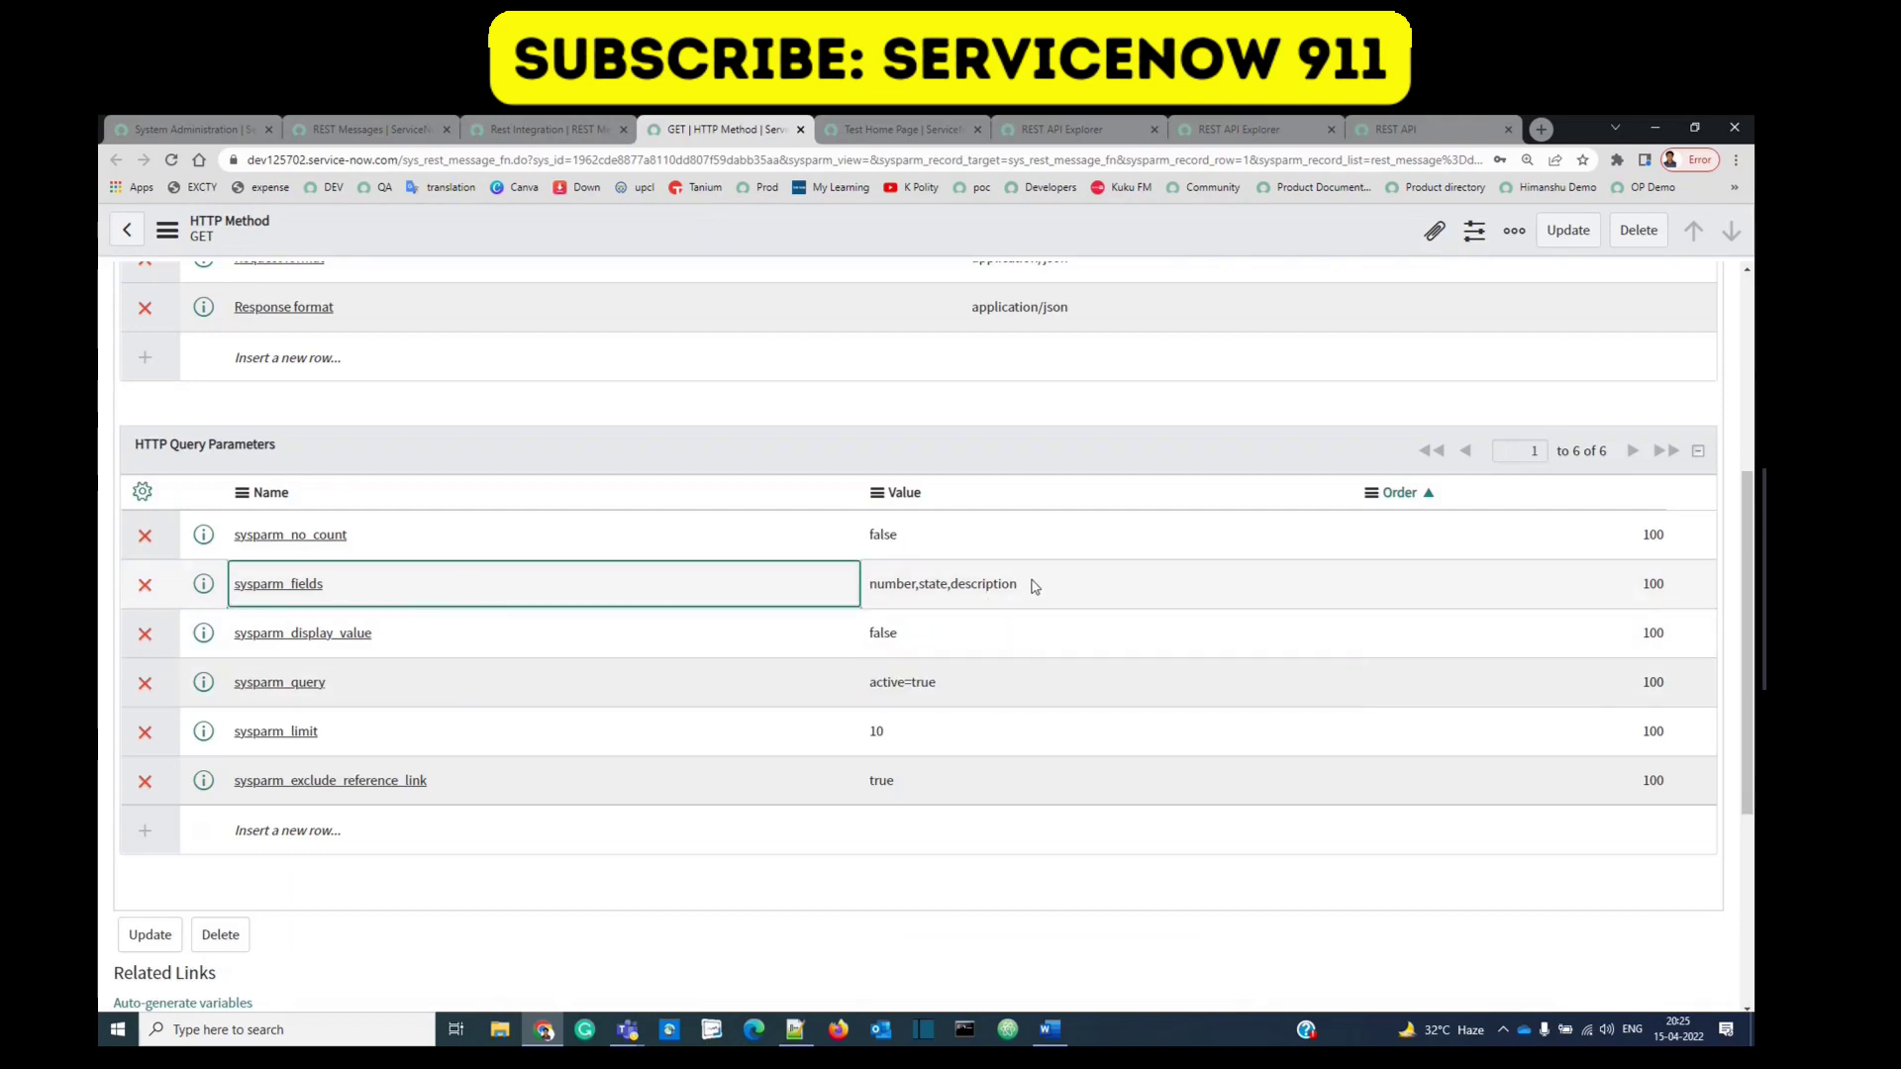
double_click(1026, 585)
left_click_drag(1027, 585, 864, 604)
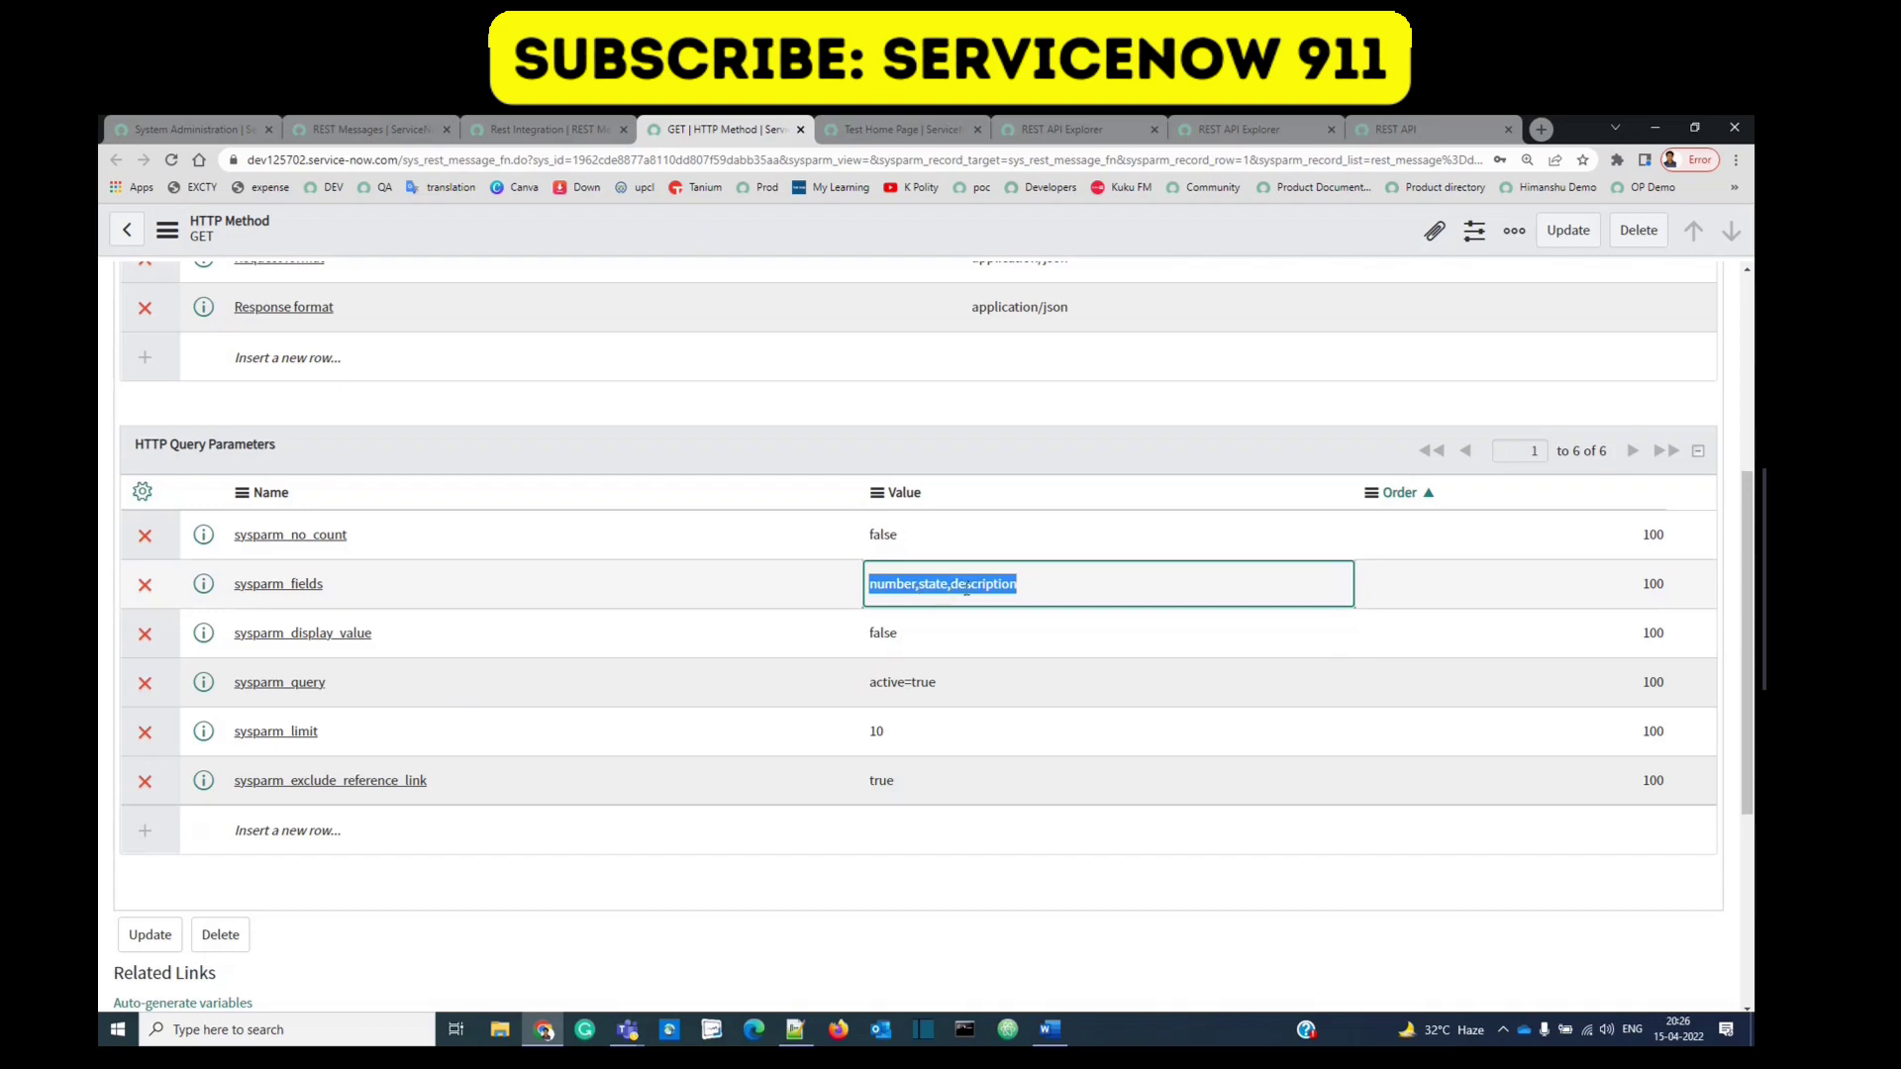
left_click(1035, 594)
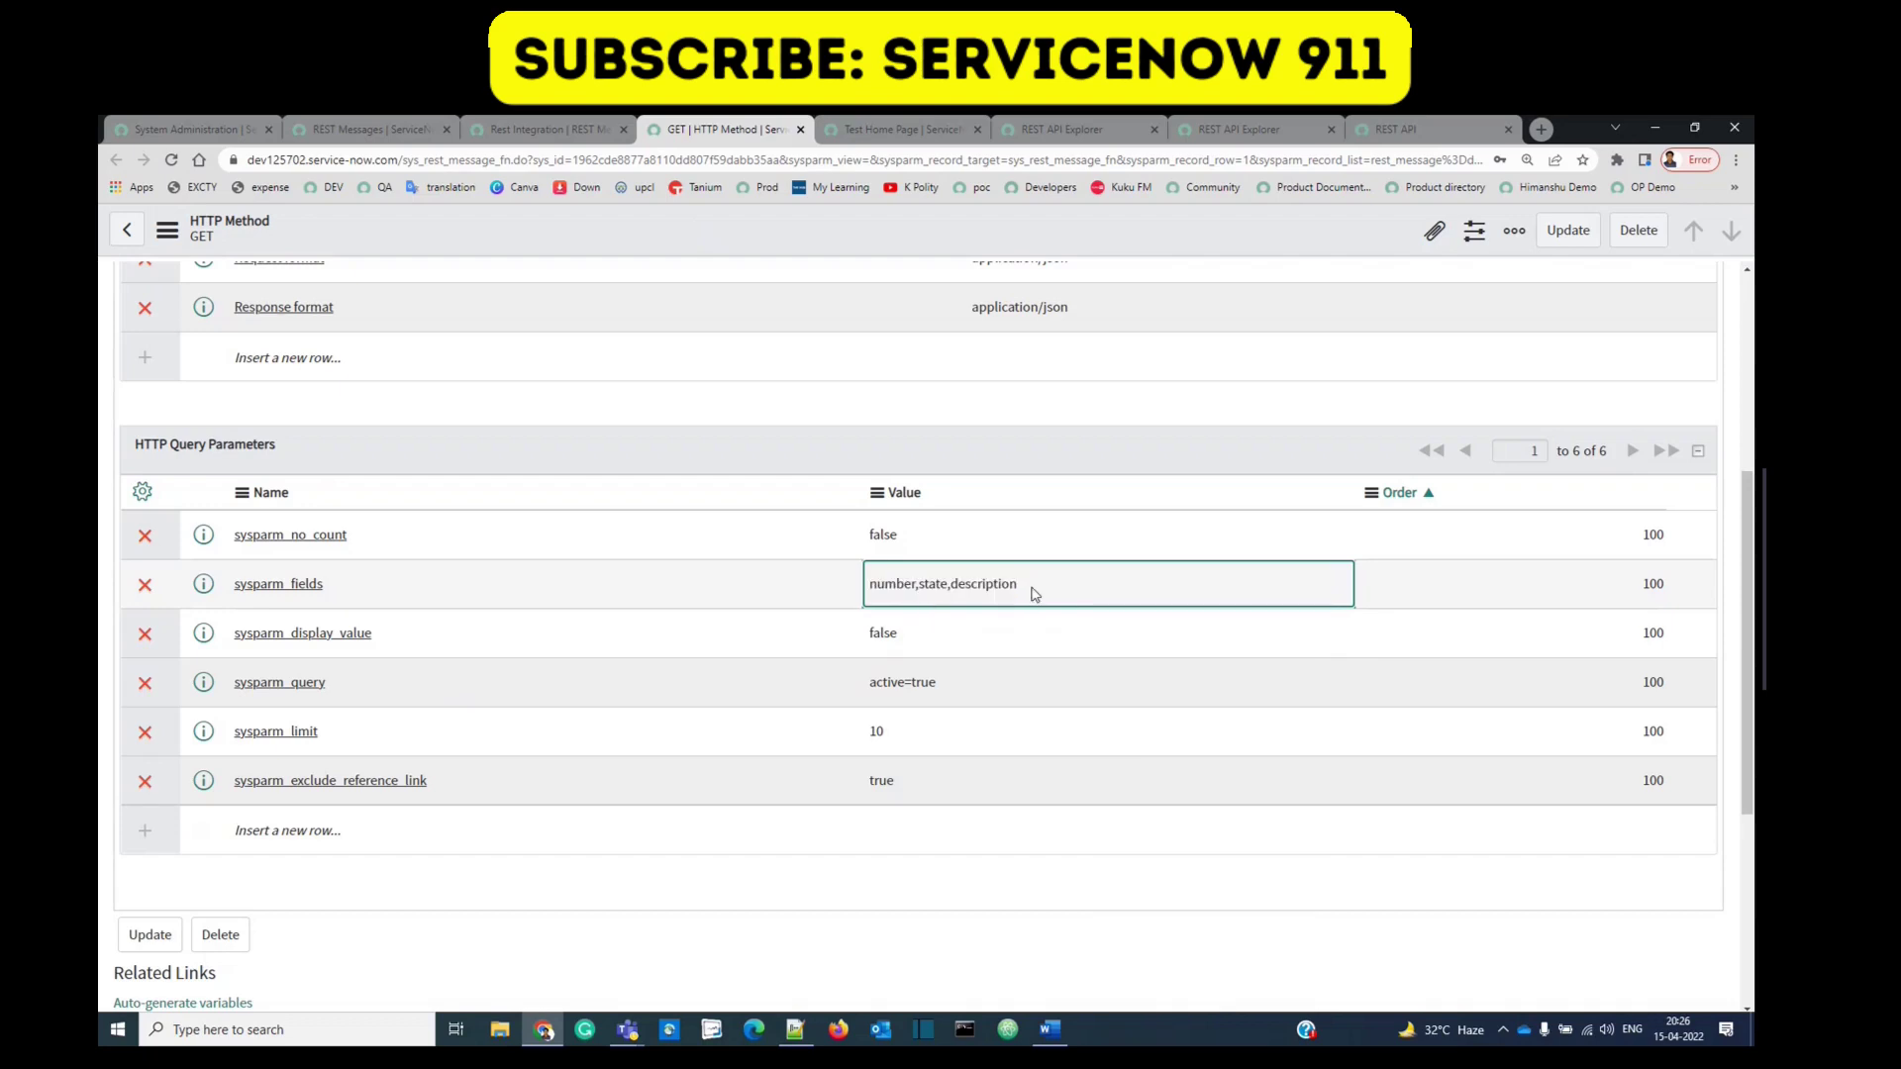
Step: Check the sysparm_fields value, run a test of the GET method and check the test run's HTTP status
left_click_drag(1019, 594, 867, 608)
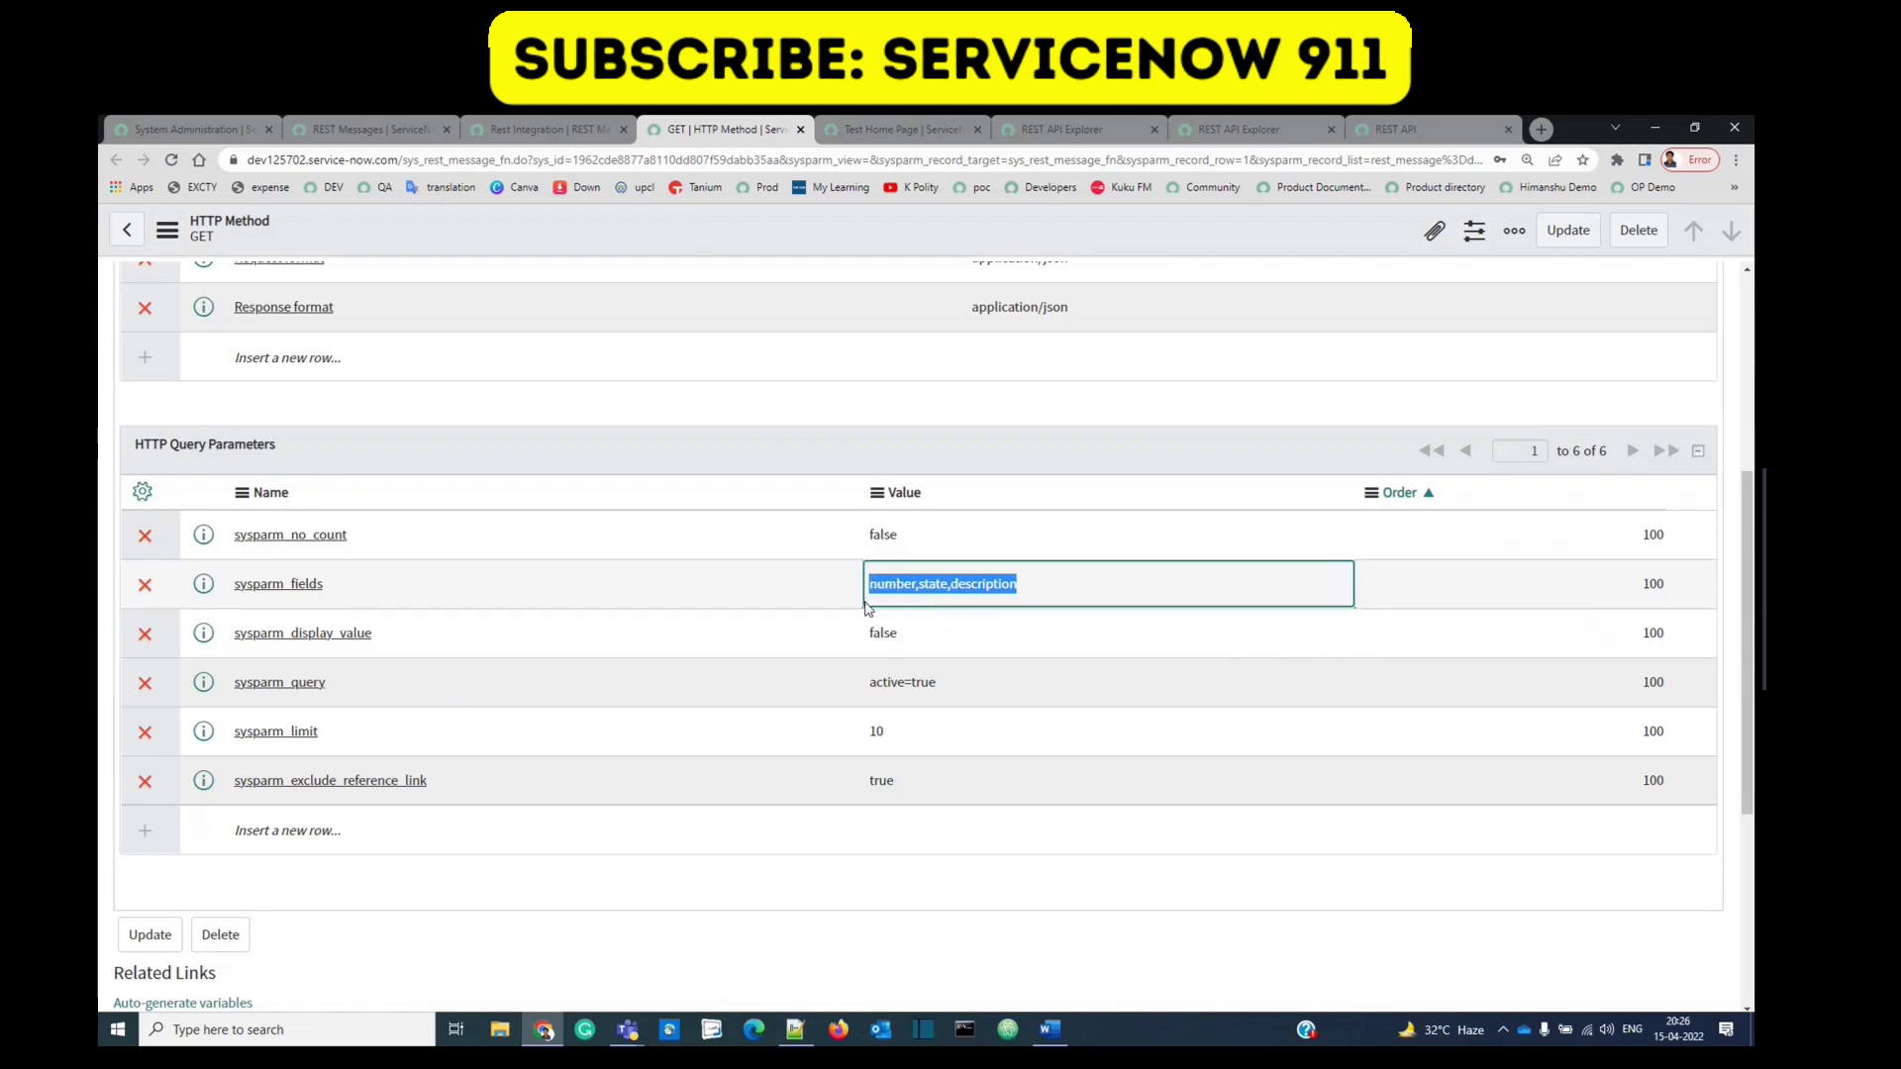
key("Return")
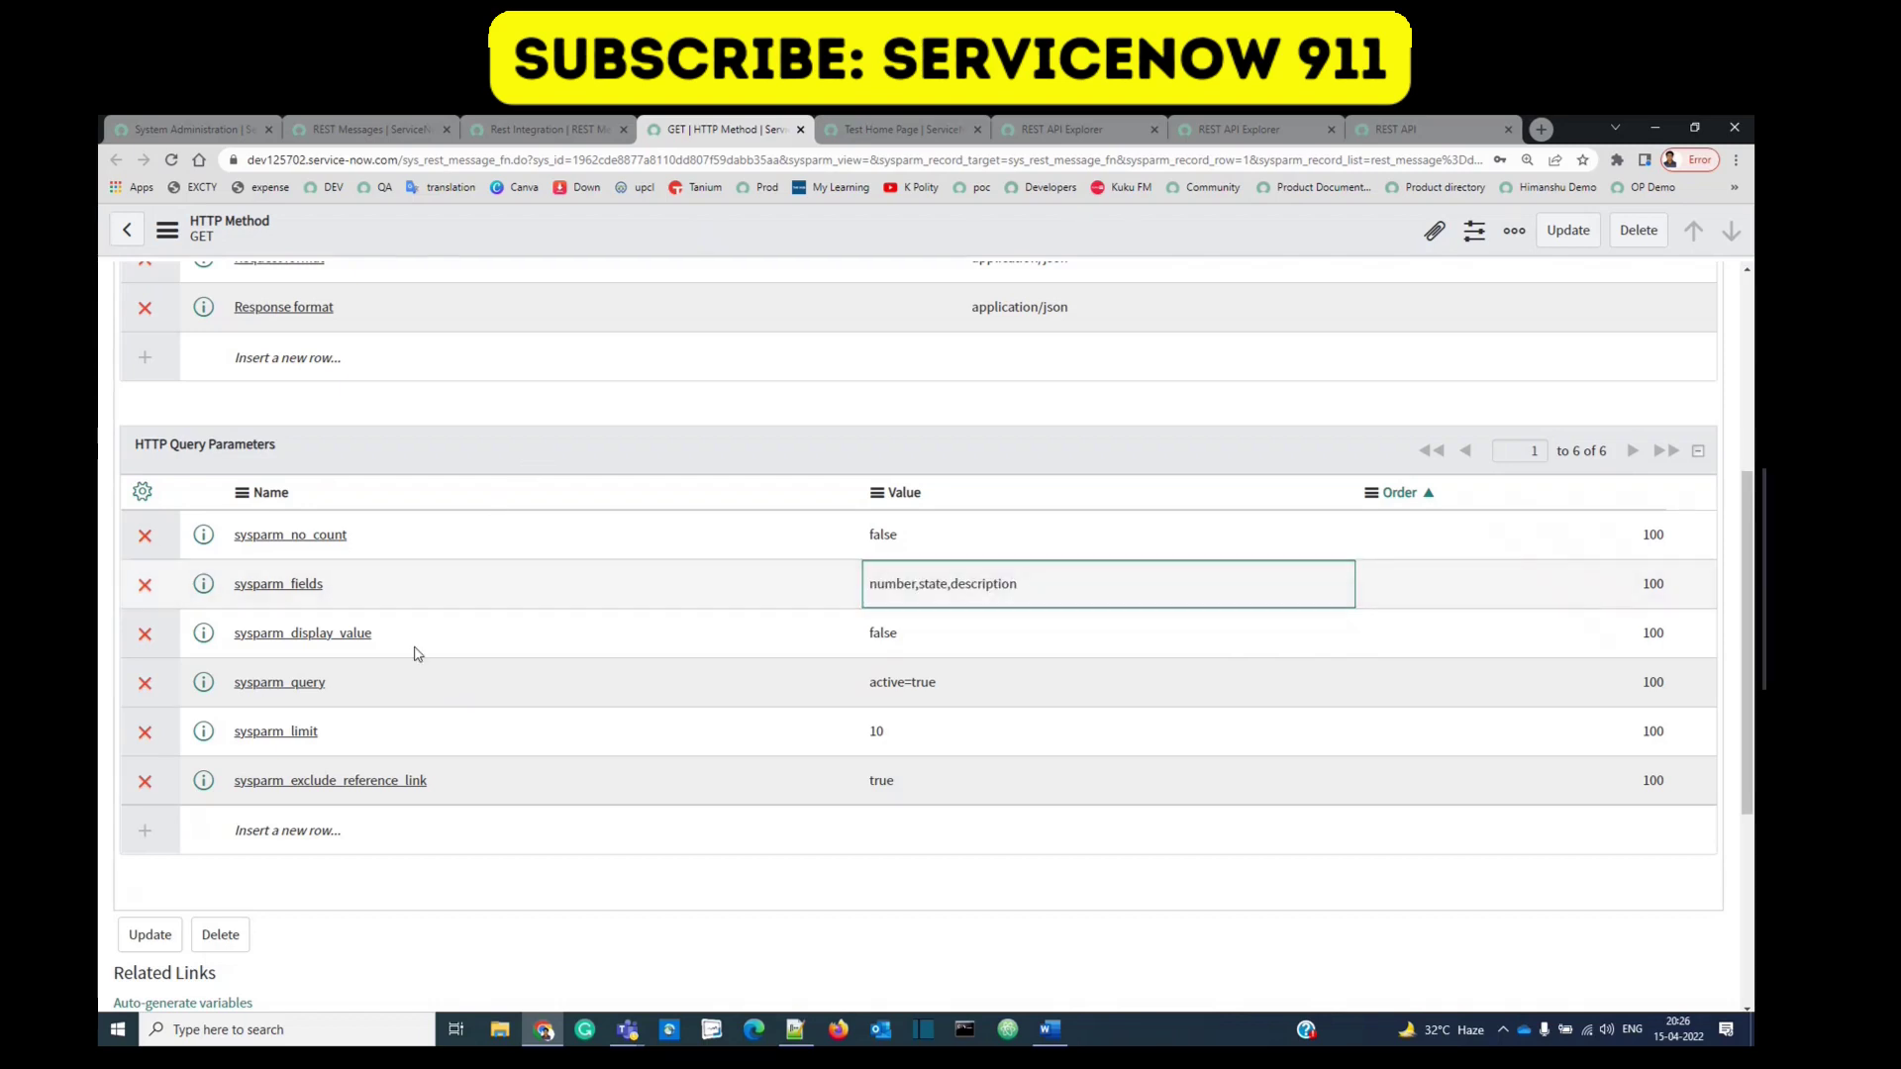
scroll(435, 683, "up", 3)
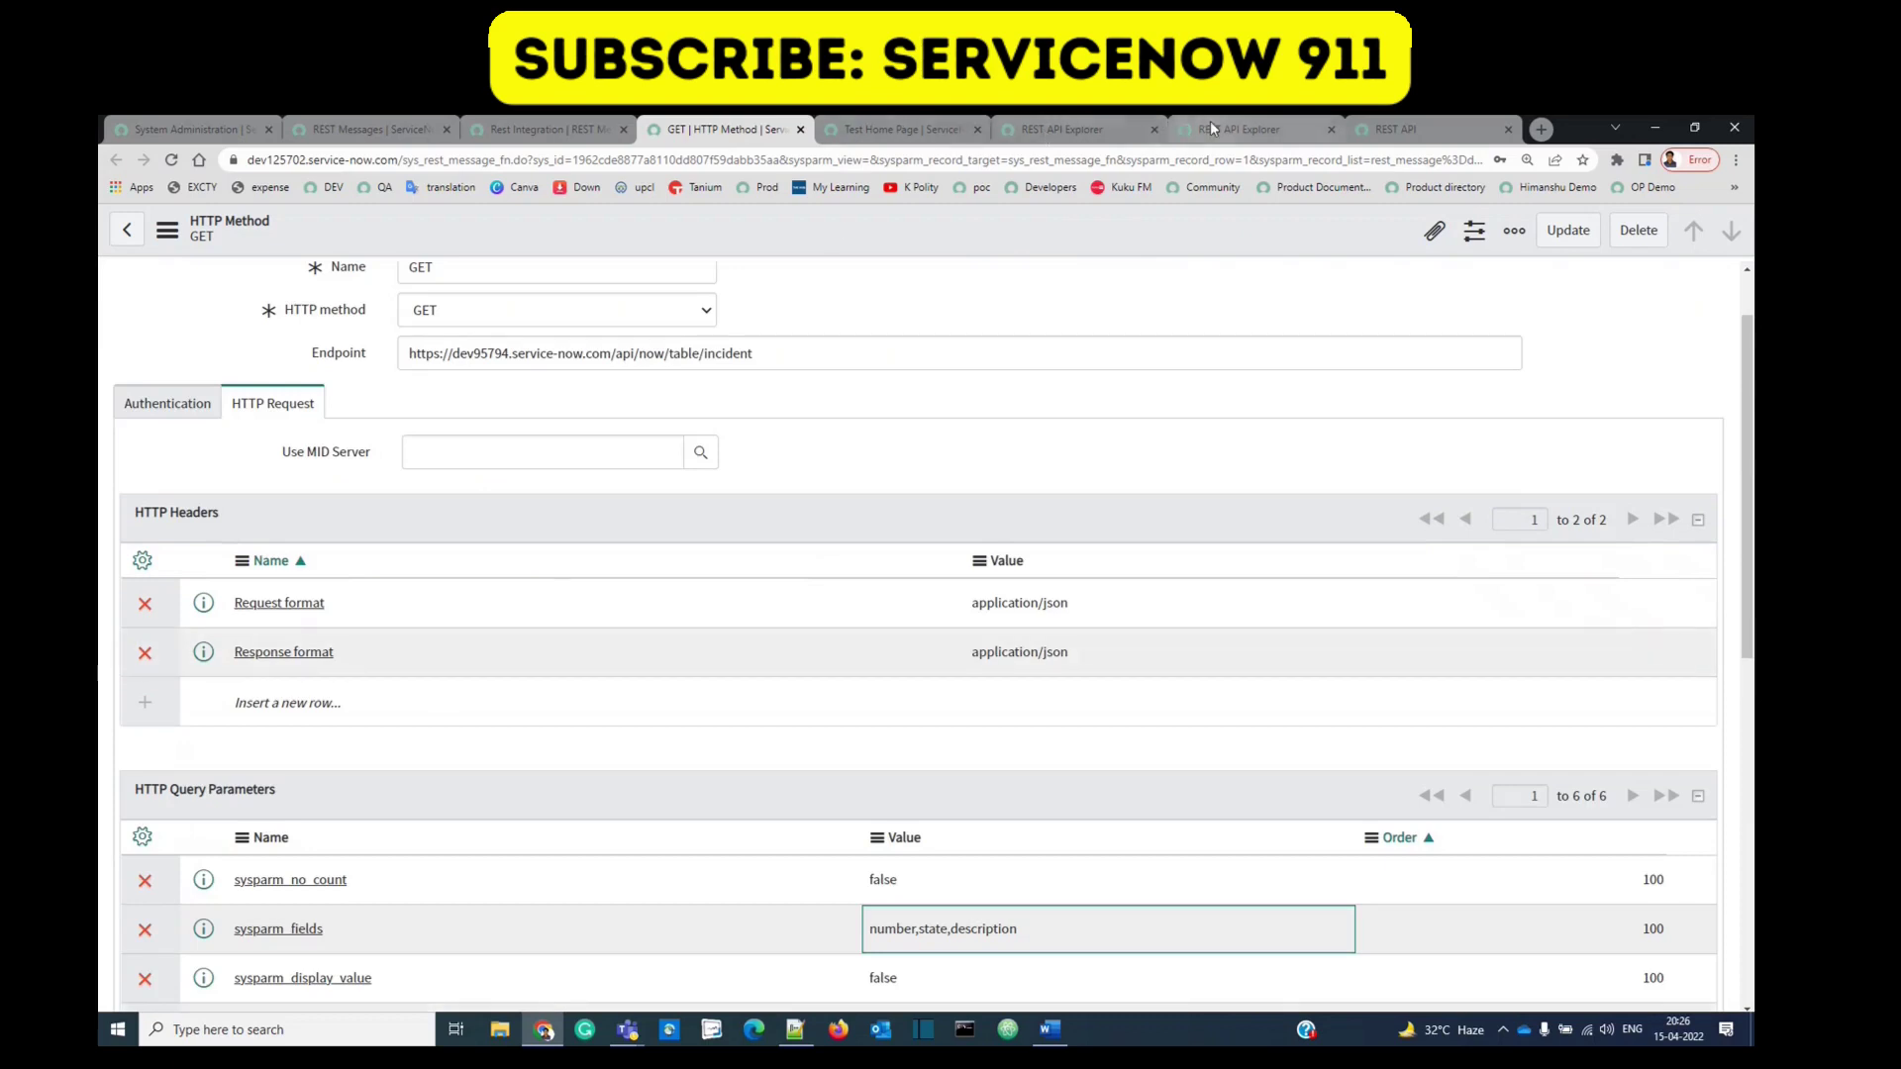
scroll(916, 634, "down", 7)
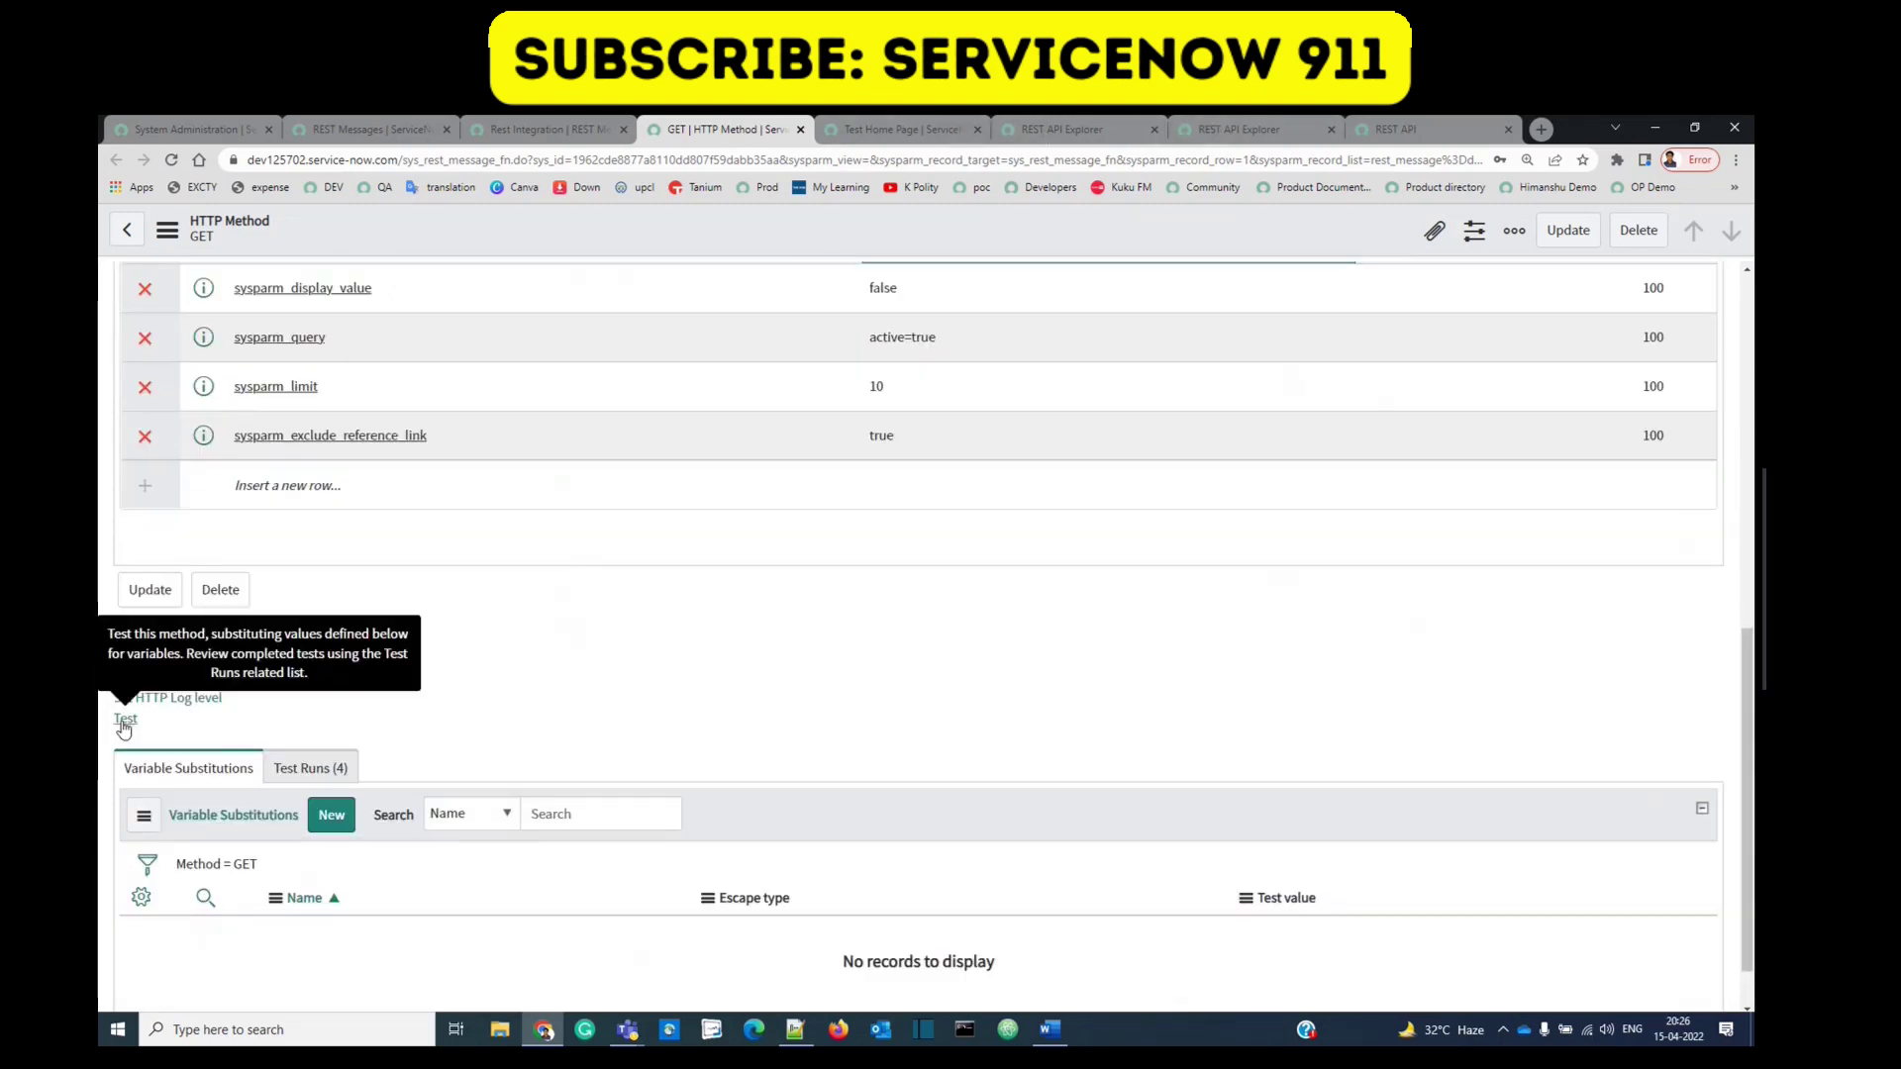
left_click(124, 721)
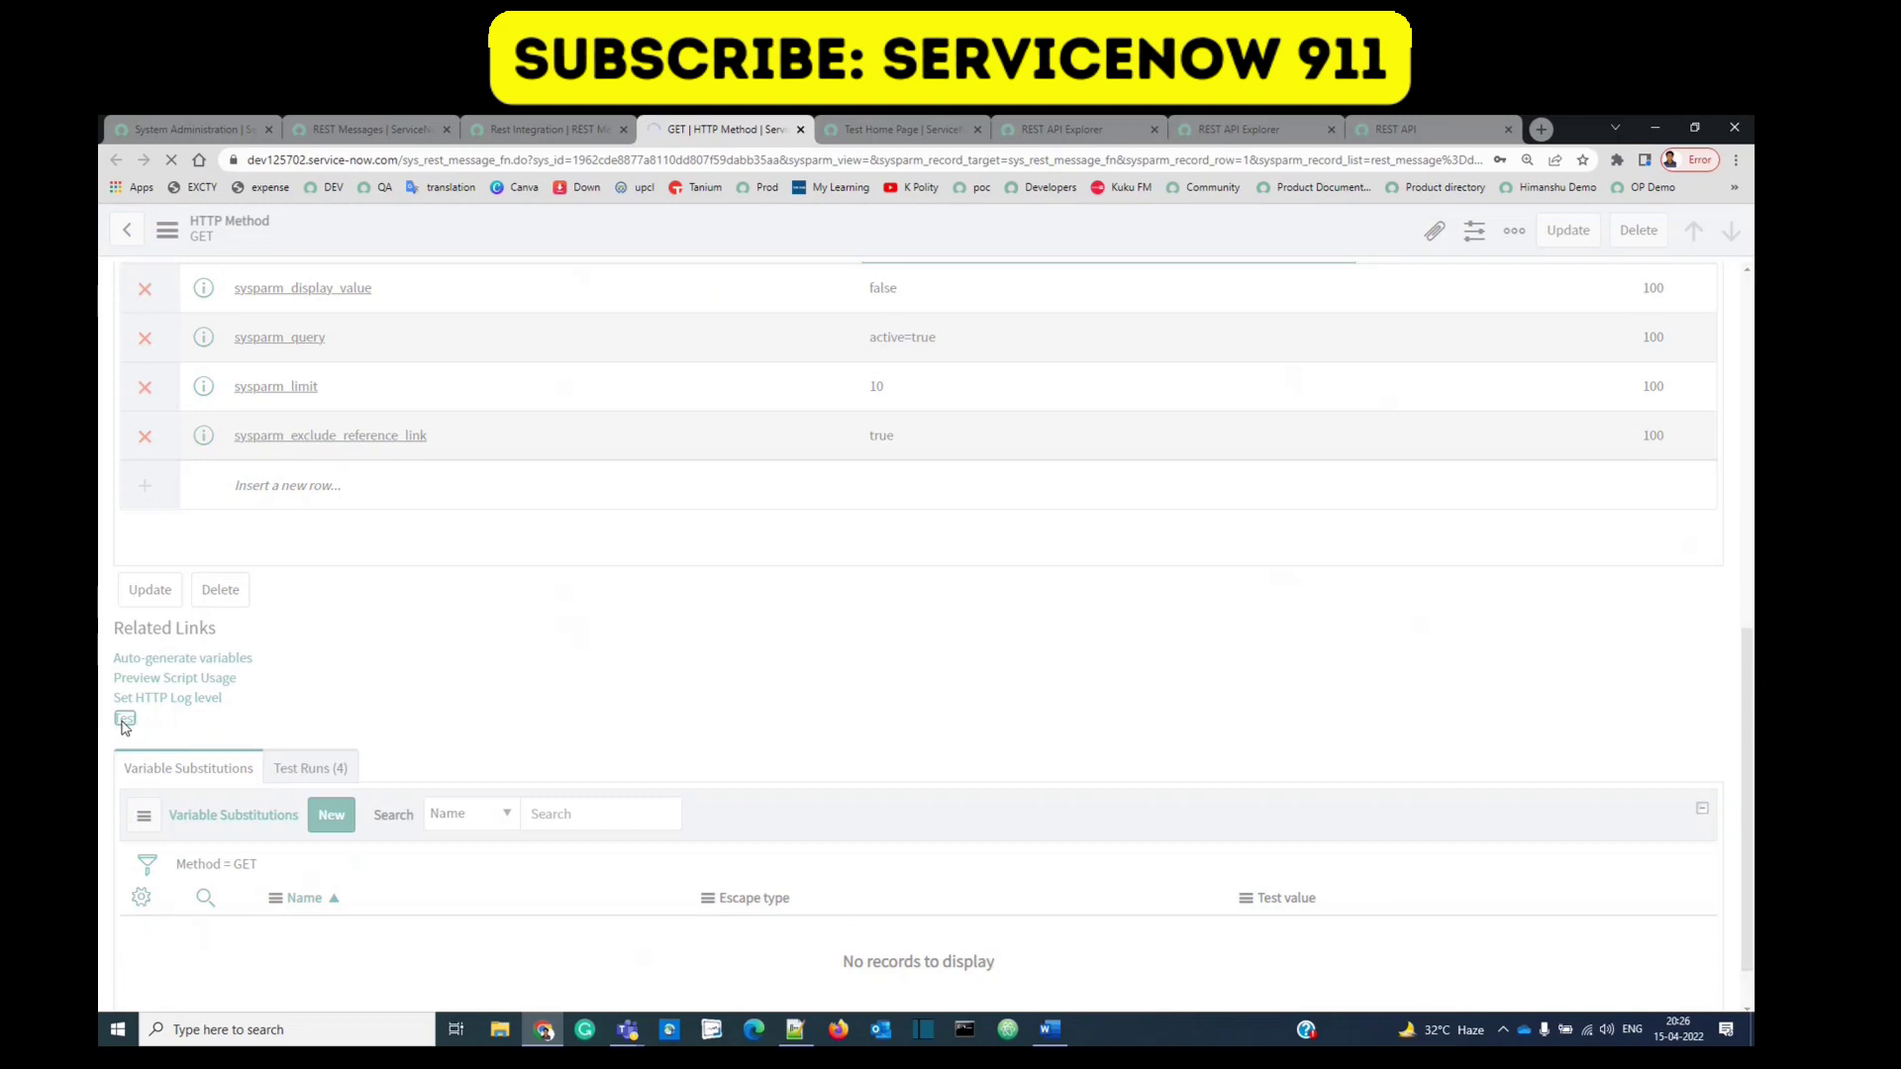
double_click(486, 358)
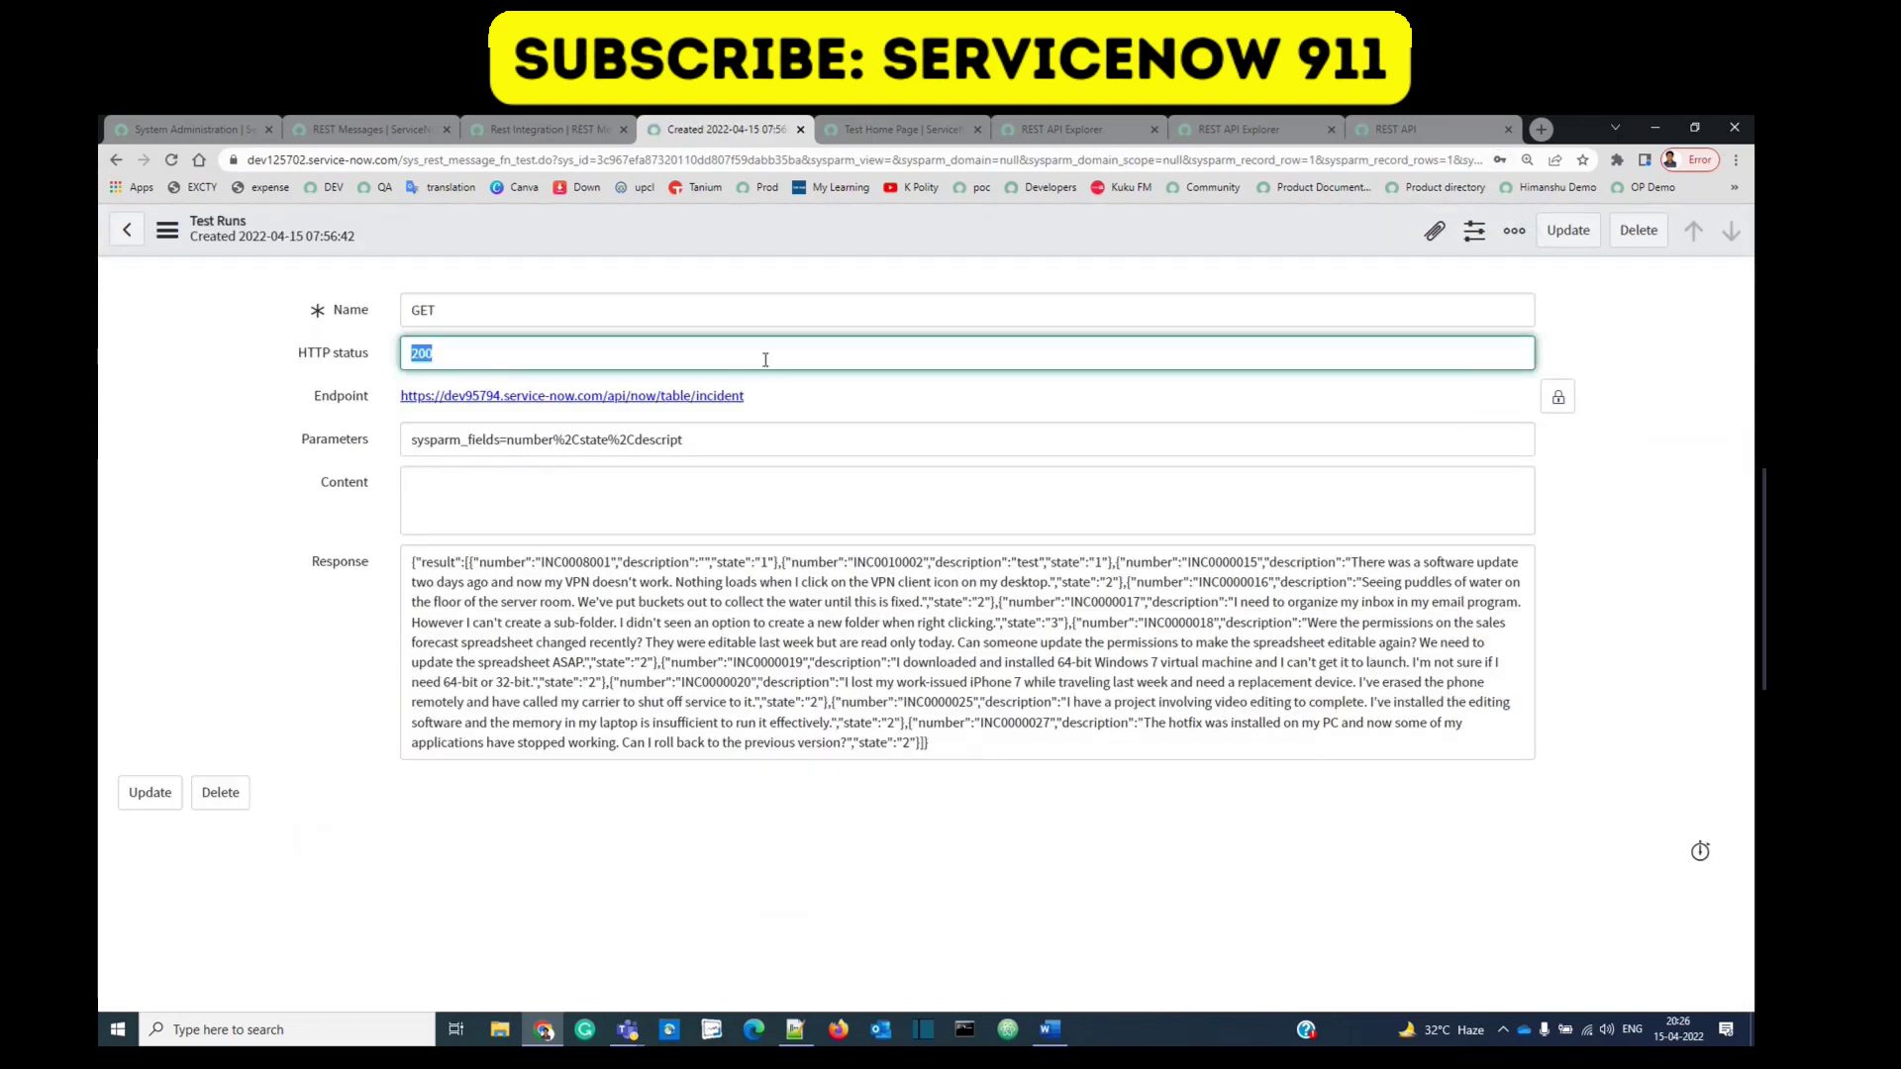
left_click(1020, 404)
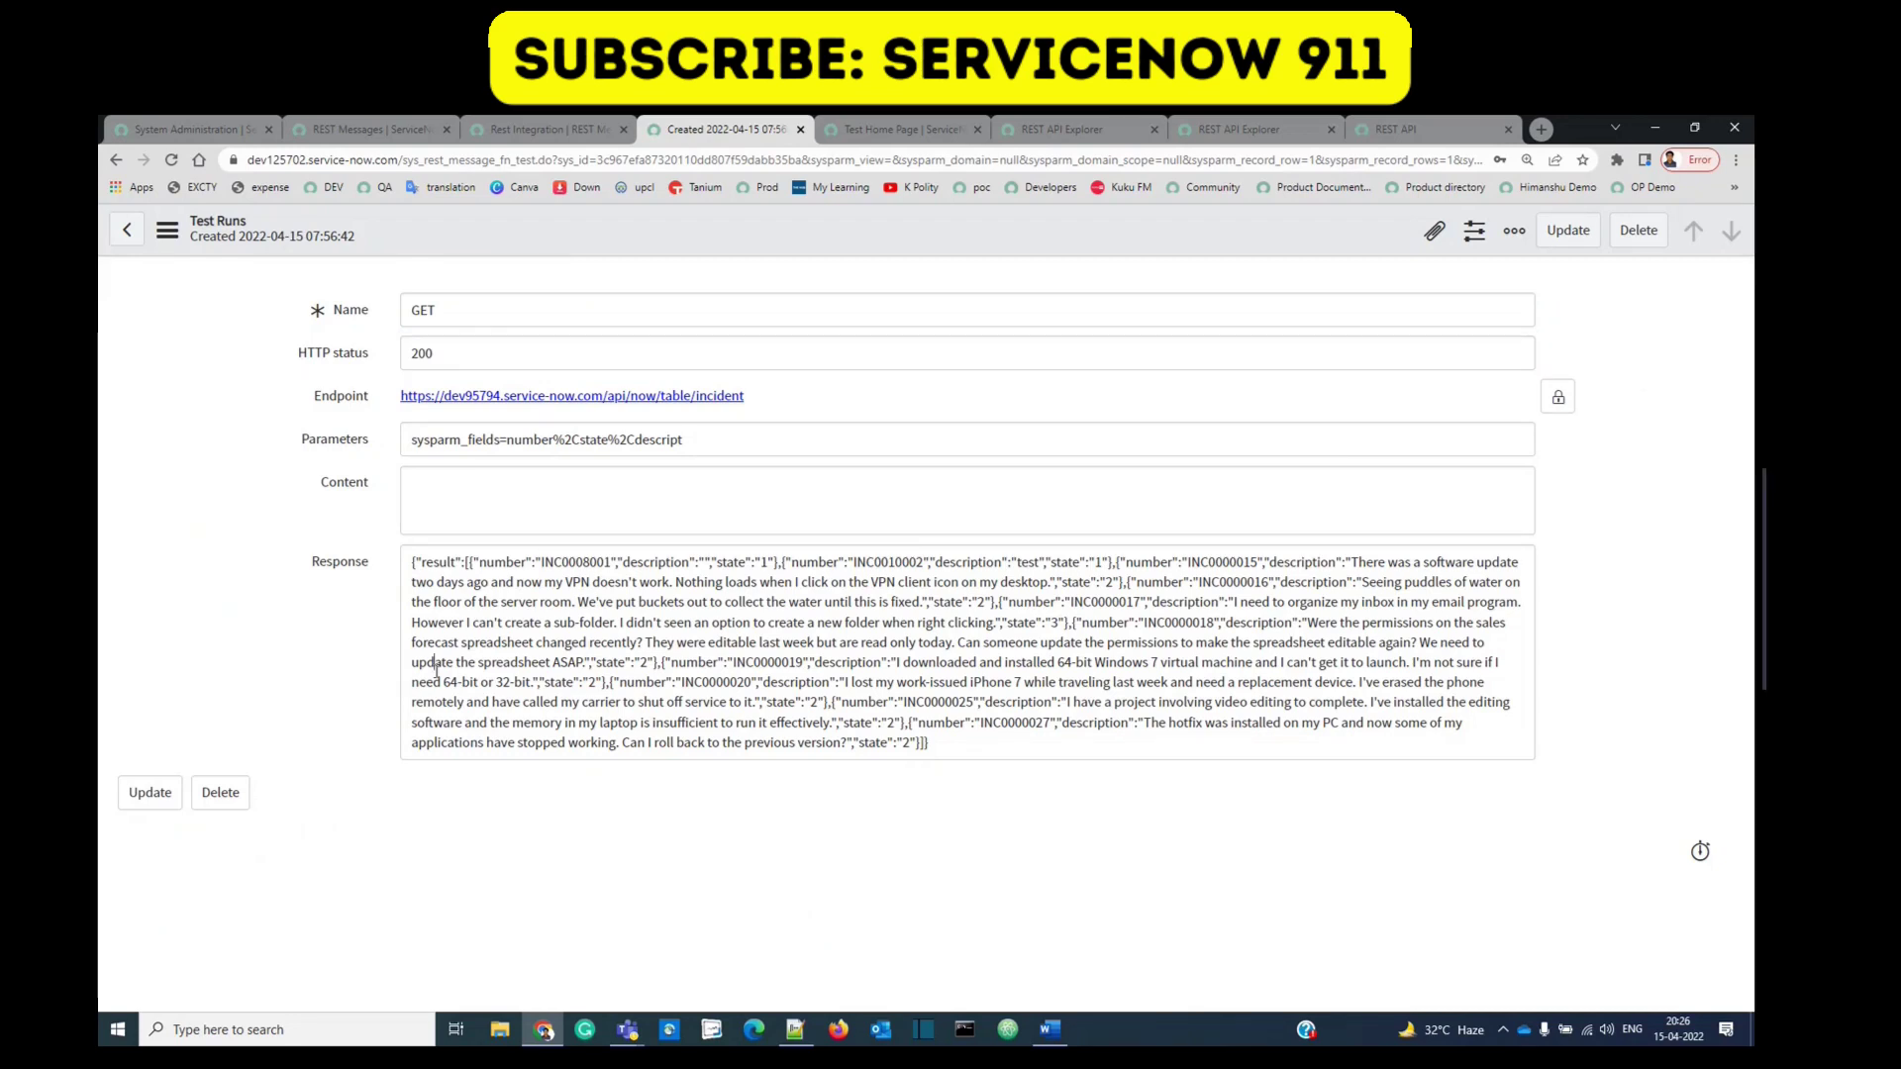
Step: Copy the test run's response body into a new Notepad++ document and set its language to JSON
left_click(436, 582)
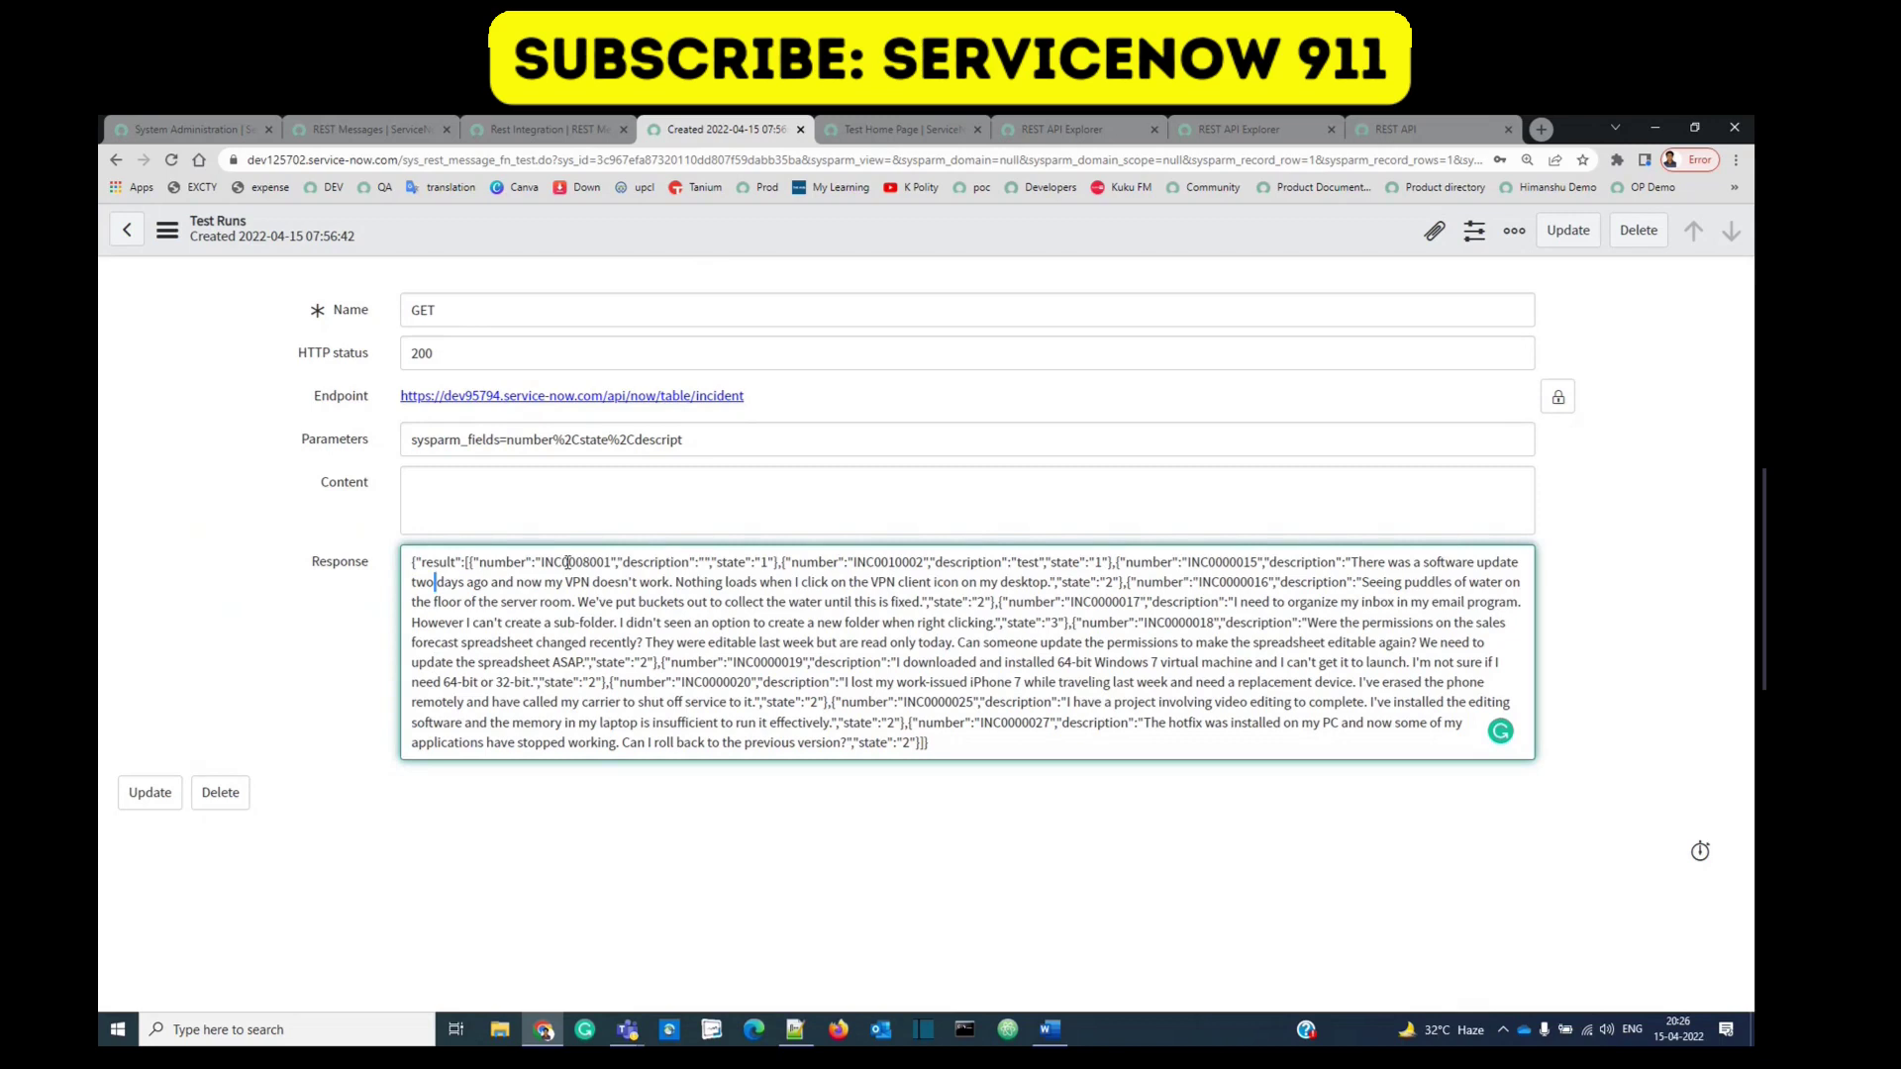
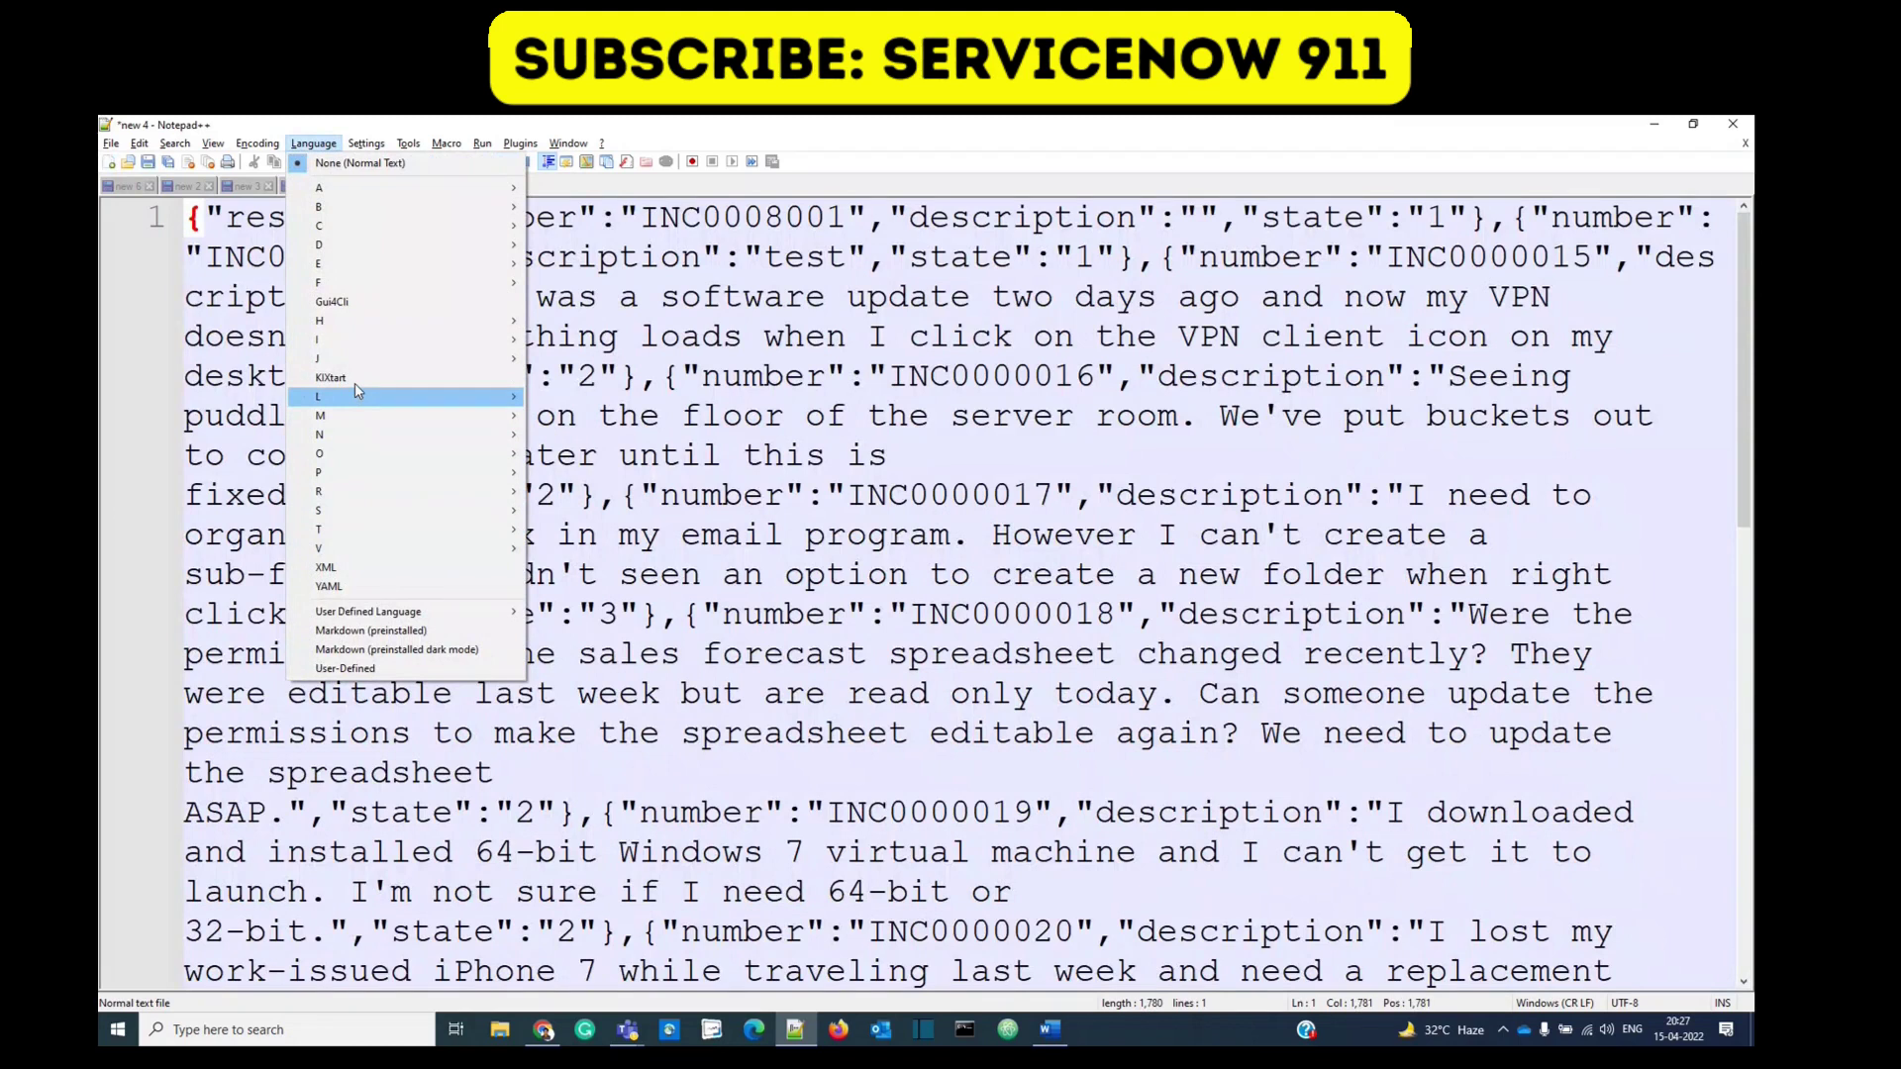
left_click(564, 396)
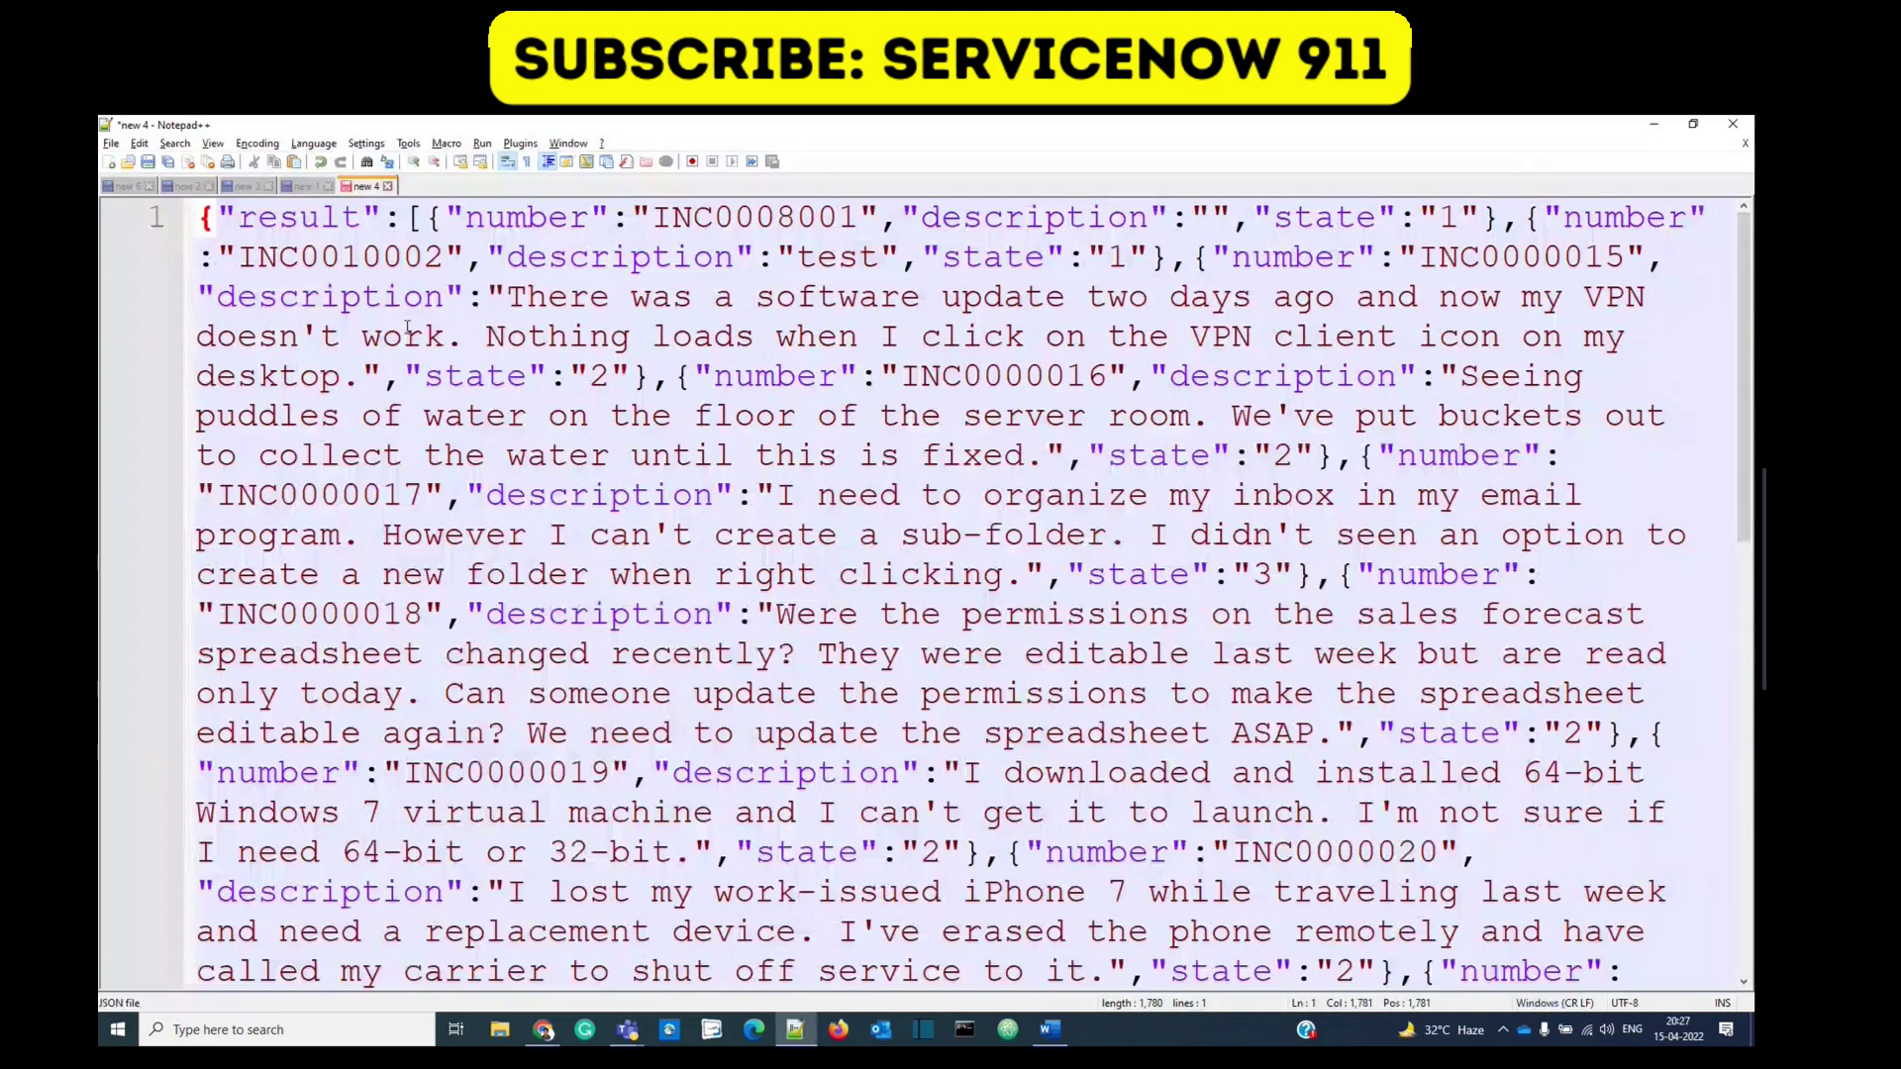
Step: Examine the number, description and state fields of the incident records throughout the JSON response
double_click(525, 218)
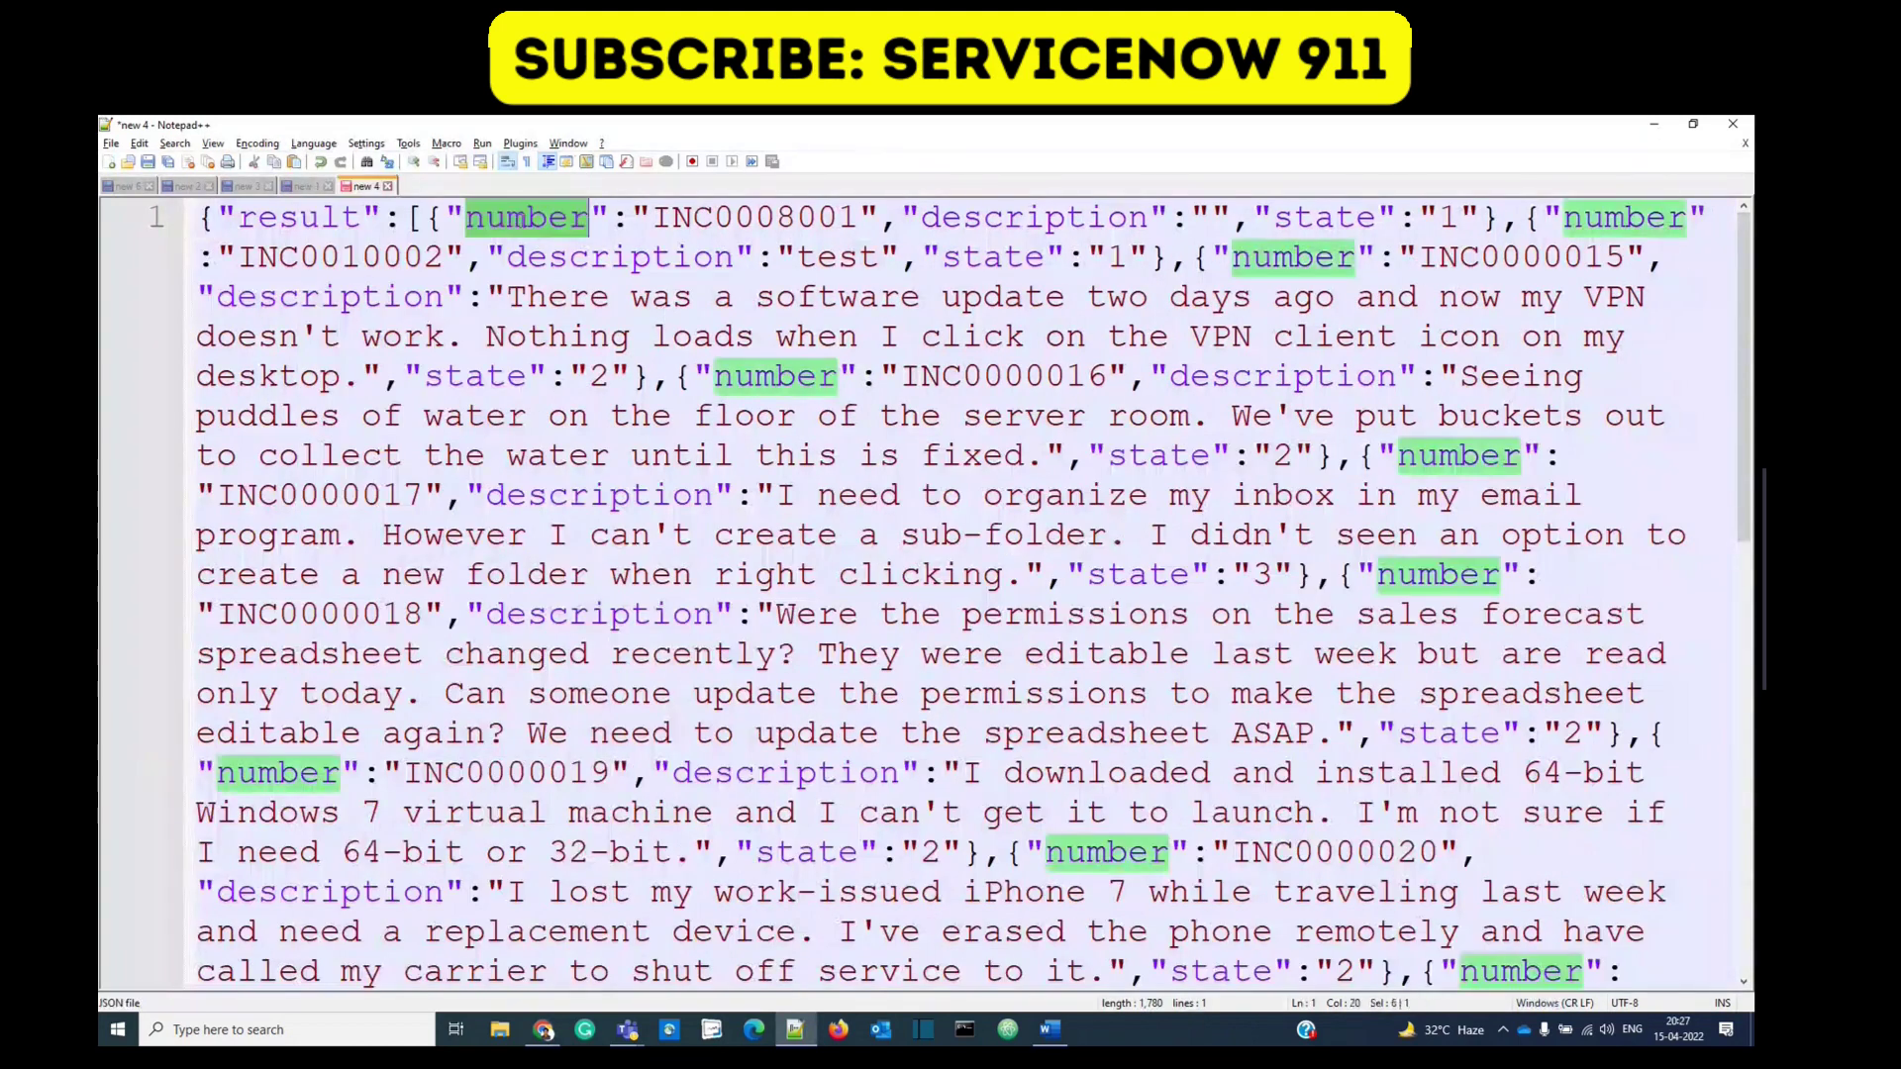
left_click(691, 218)
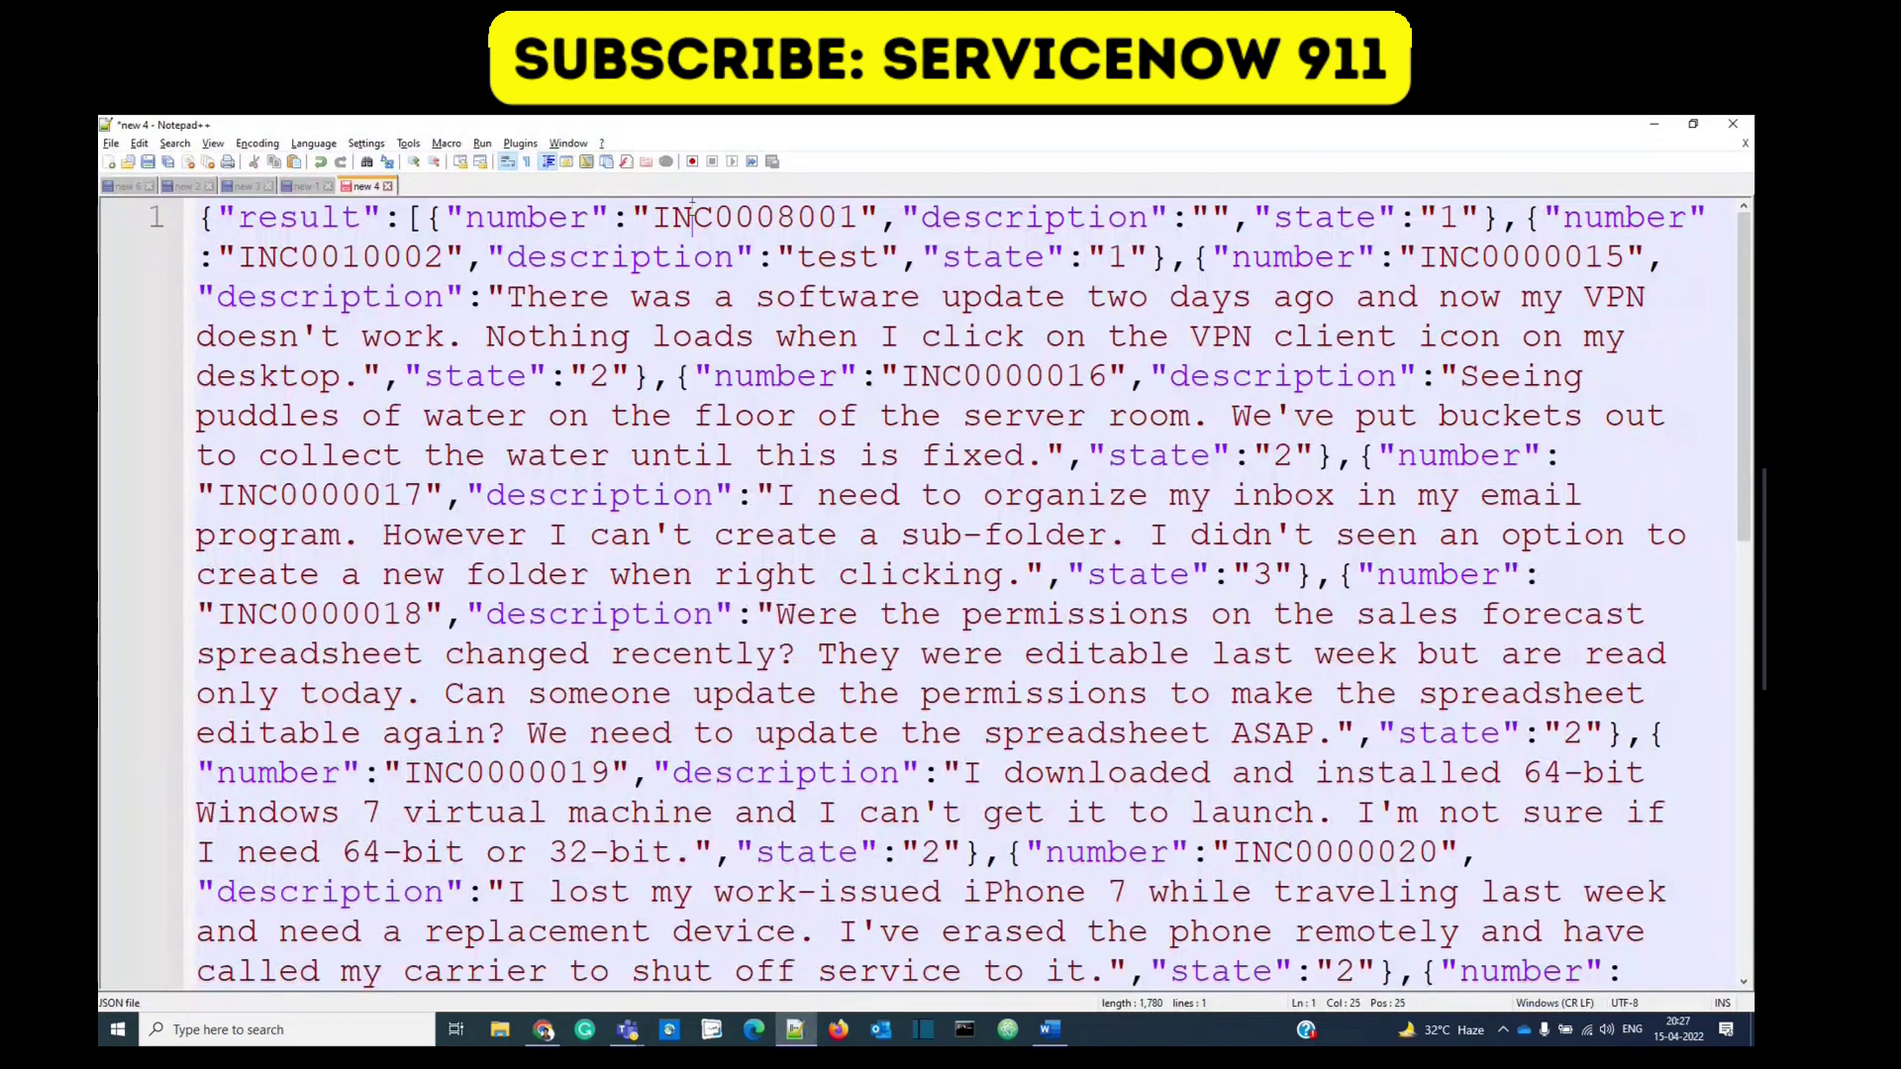
double_click(965, 218)
left_click(1211, 218)
double_click(1332, 218)
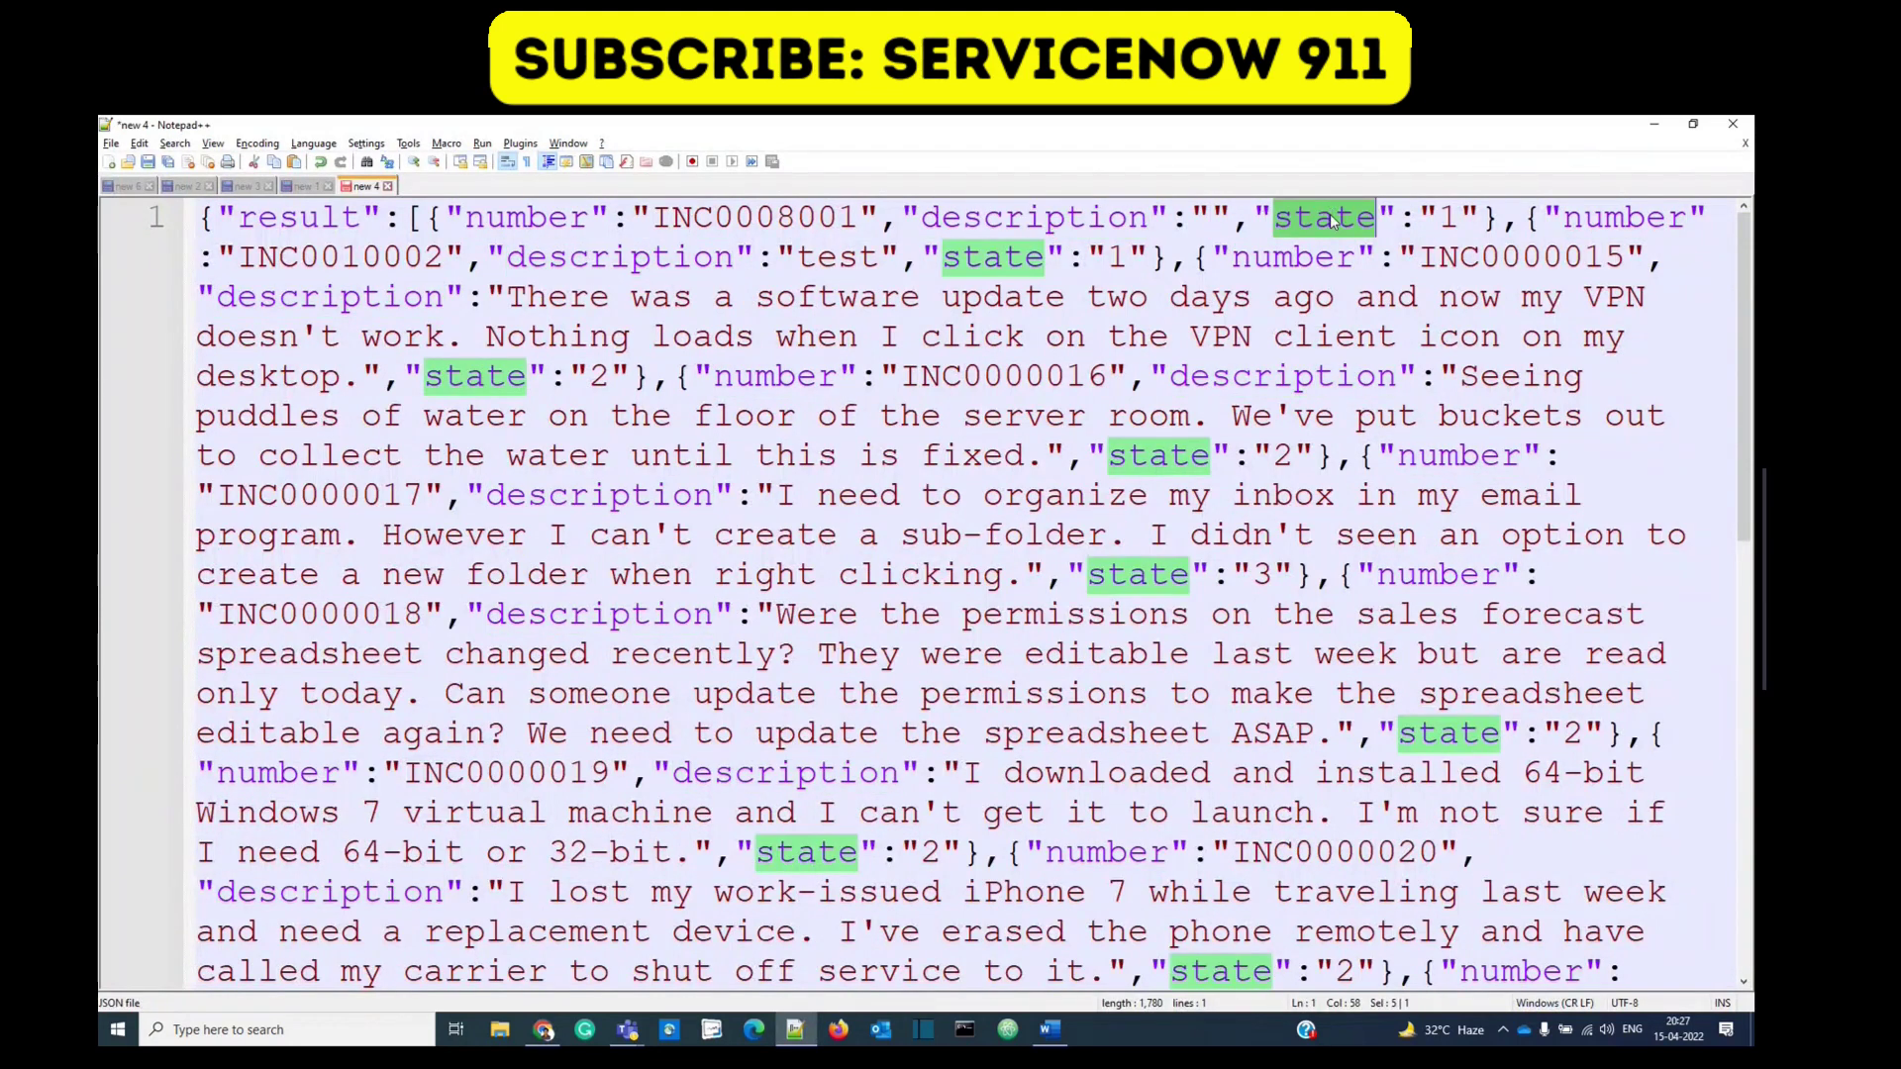
left_click_drag(1461, 218, 1688, 218)
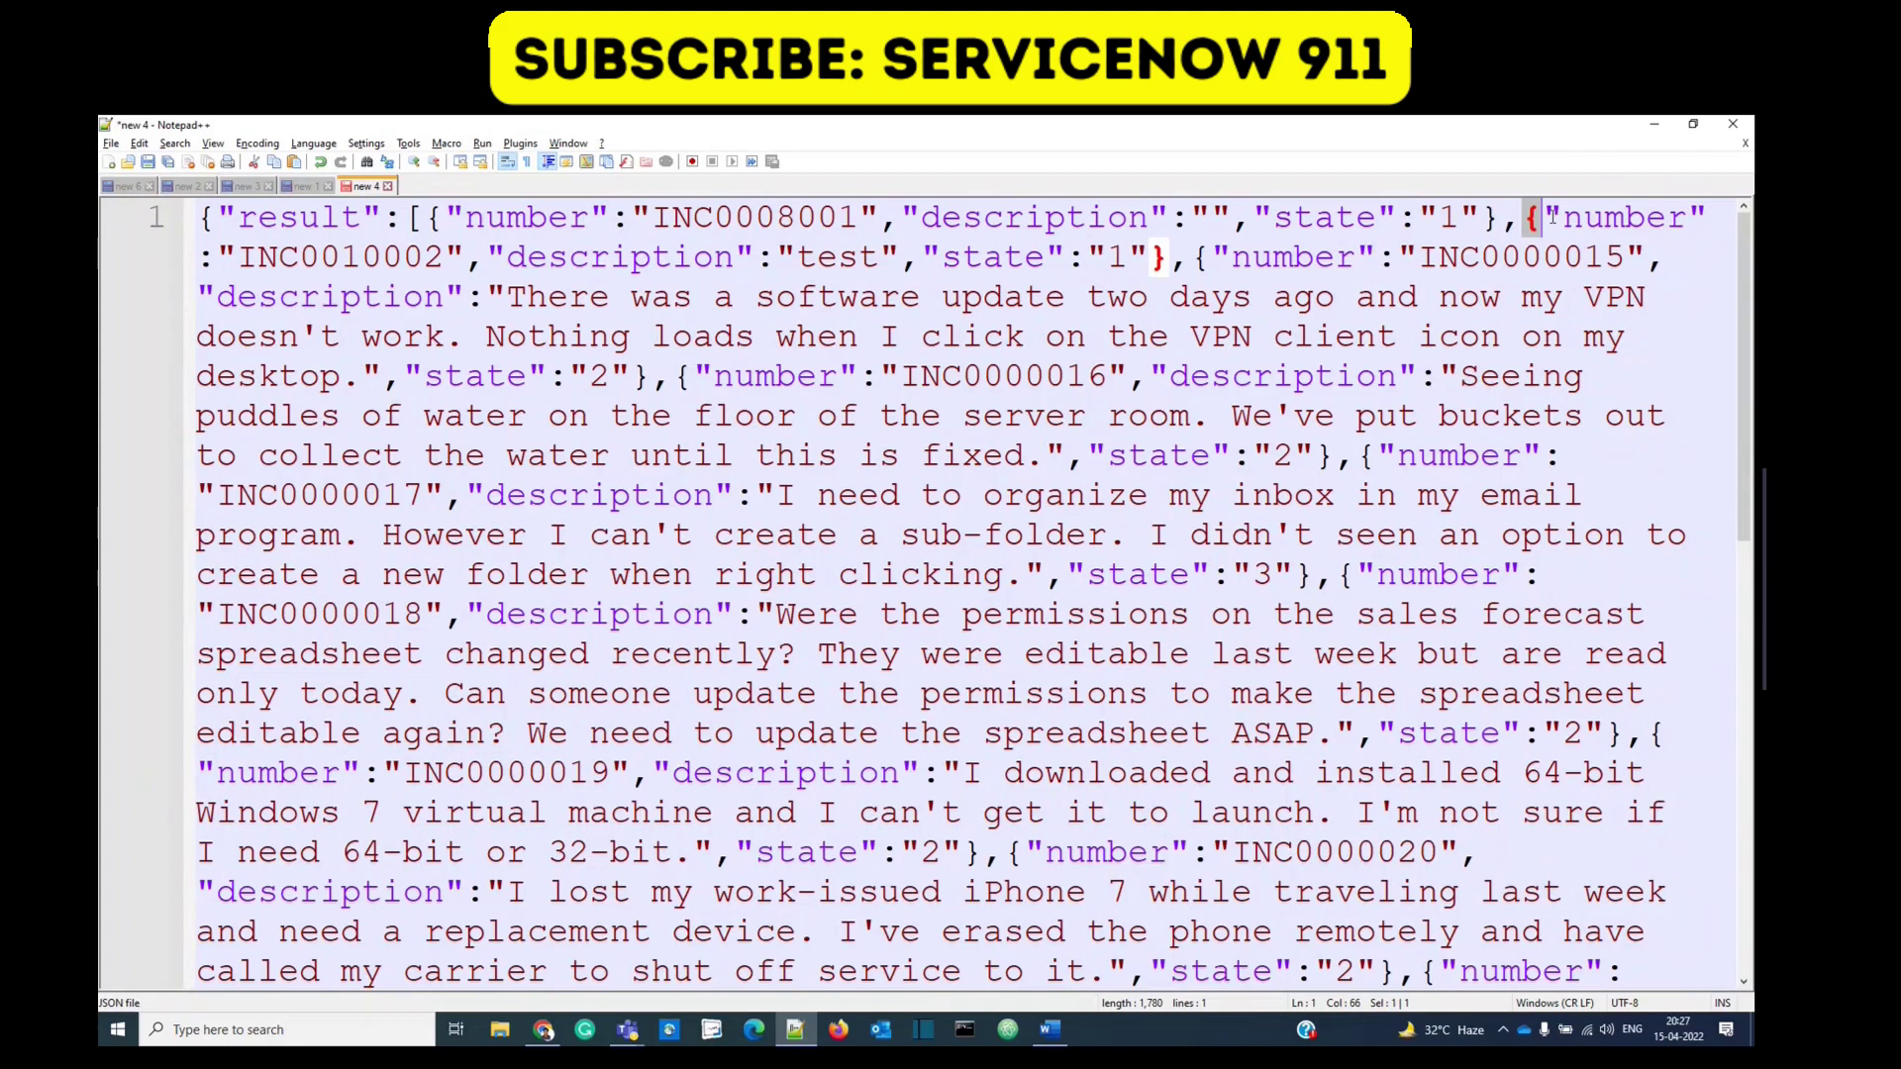
left_click(965, 257)
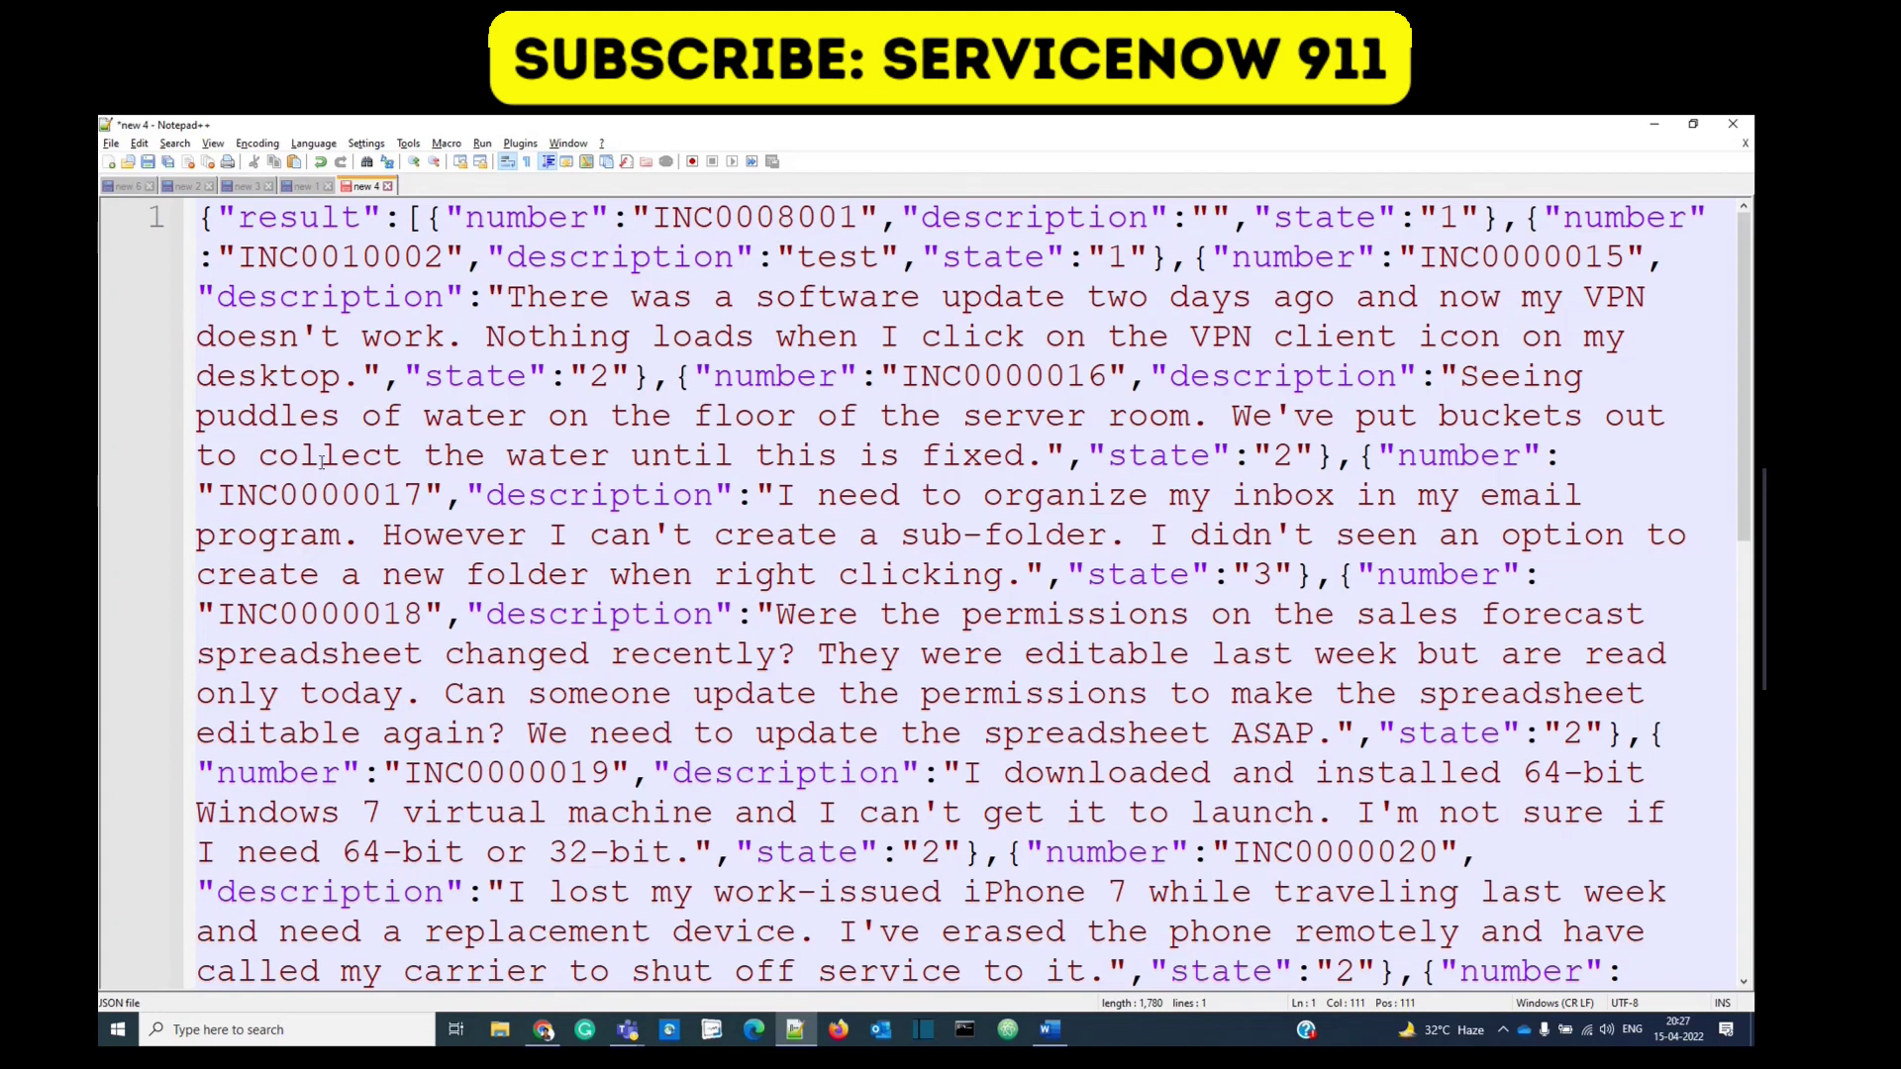
scroll(322, 460, "down", 2)
scroll(322, 471, "down", 4)
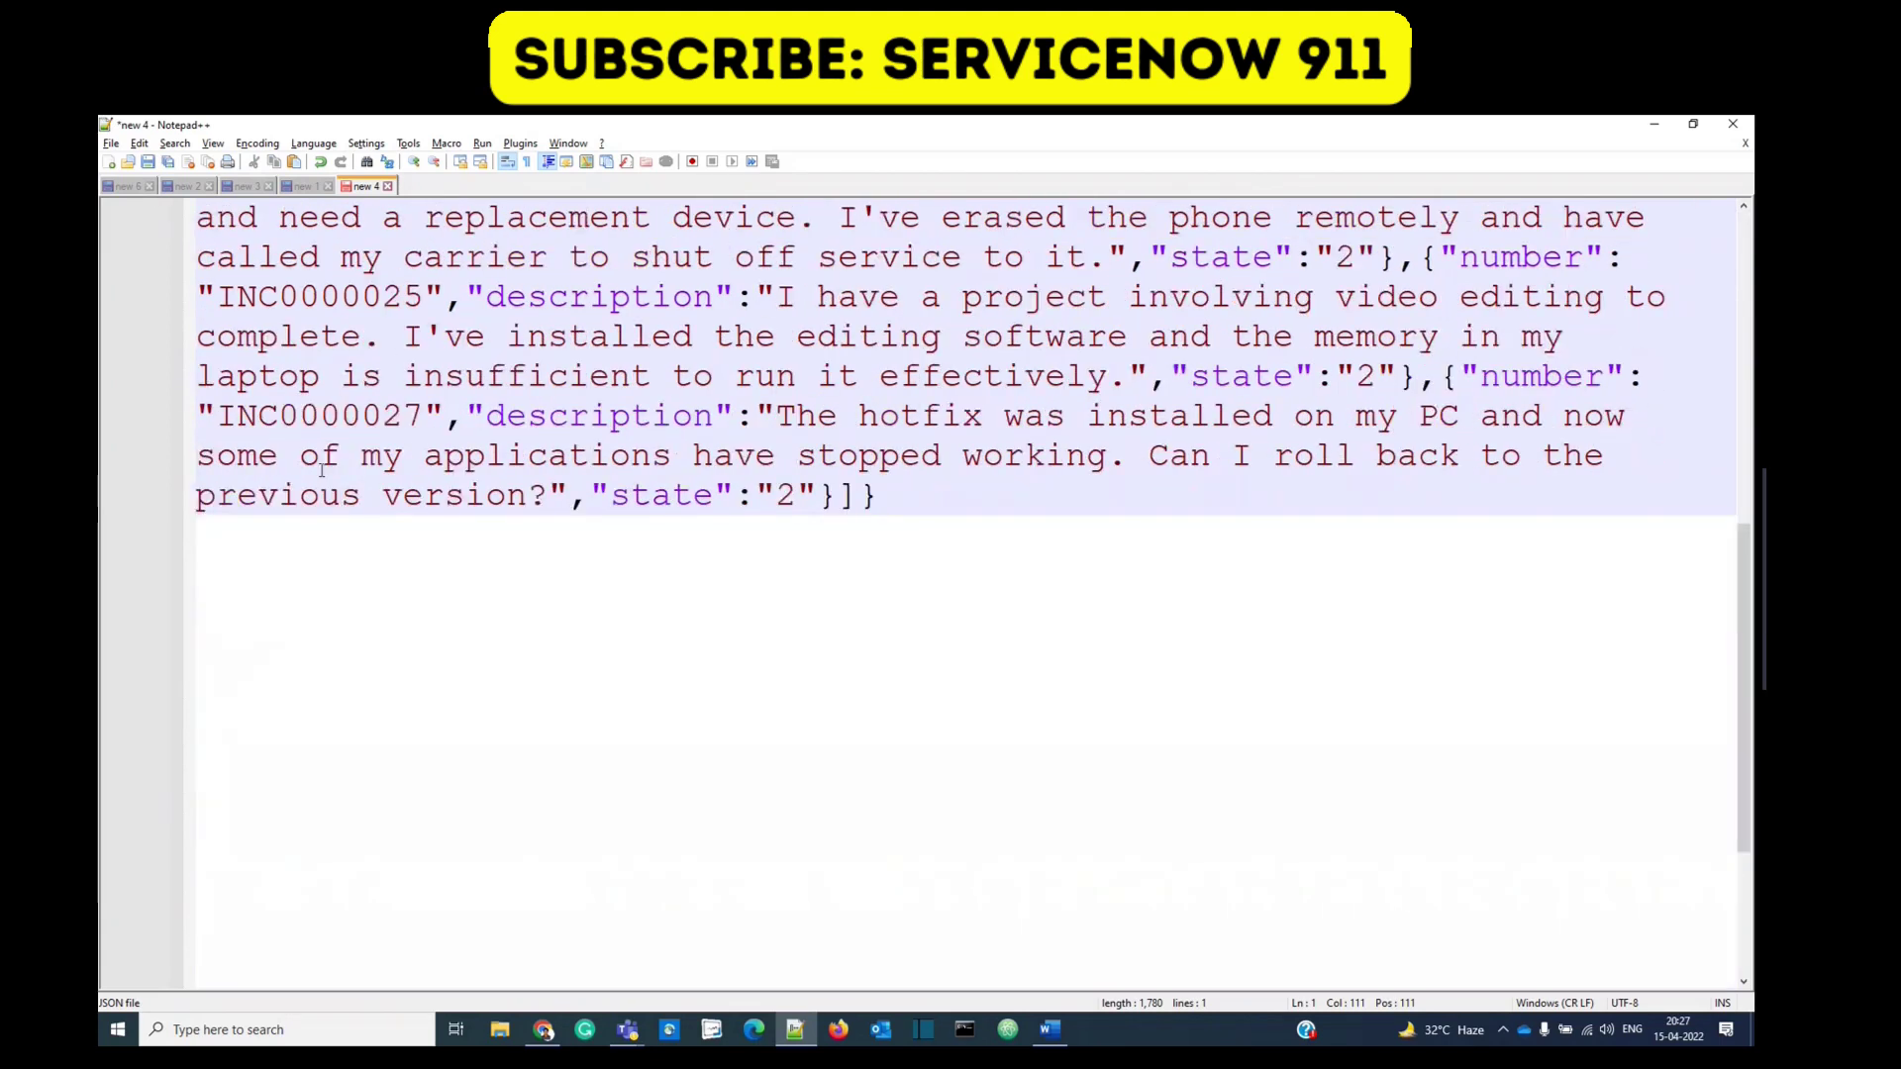
scroll(322, 471, "up", 6)
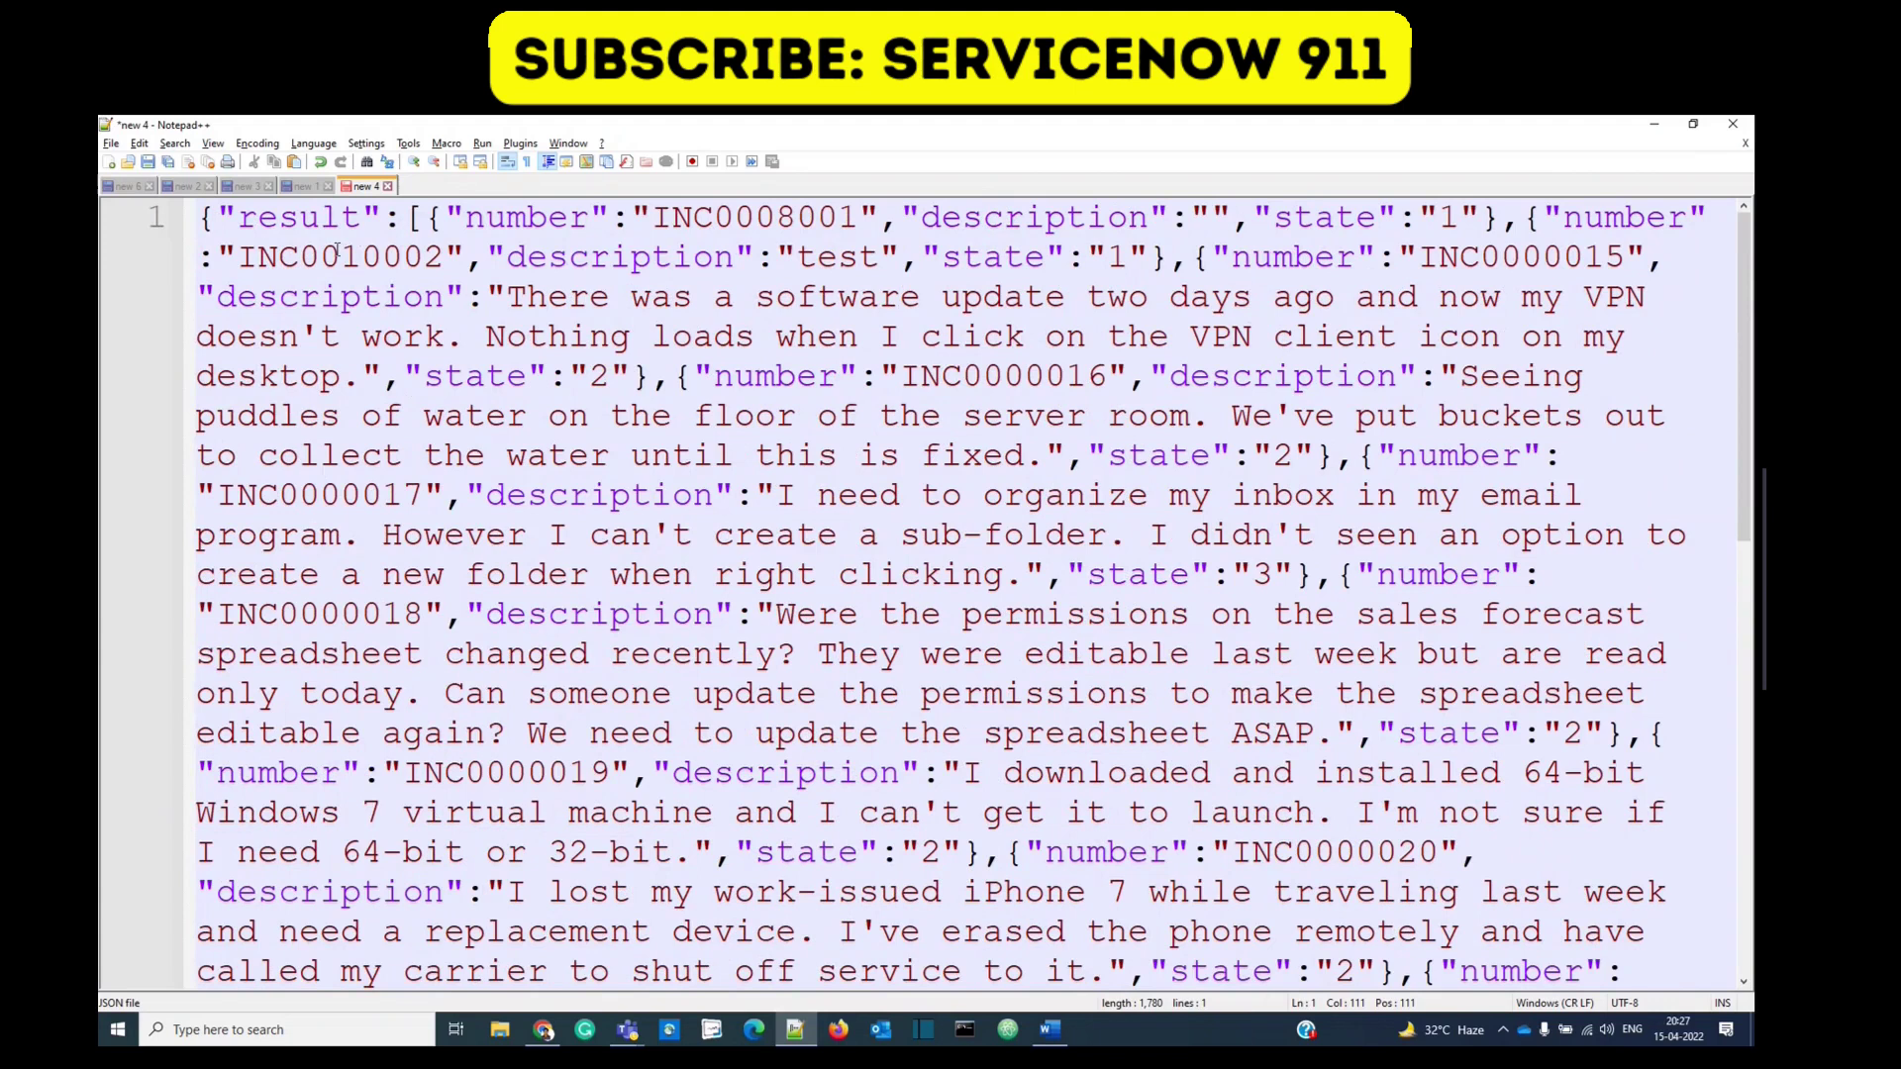
Step: Insert line breaks so the second through fifth incident records in the JSON each start on their own line
left_click(423, 219)
left_click(1518, 218)
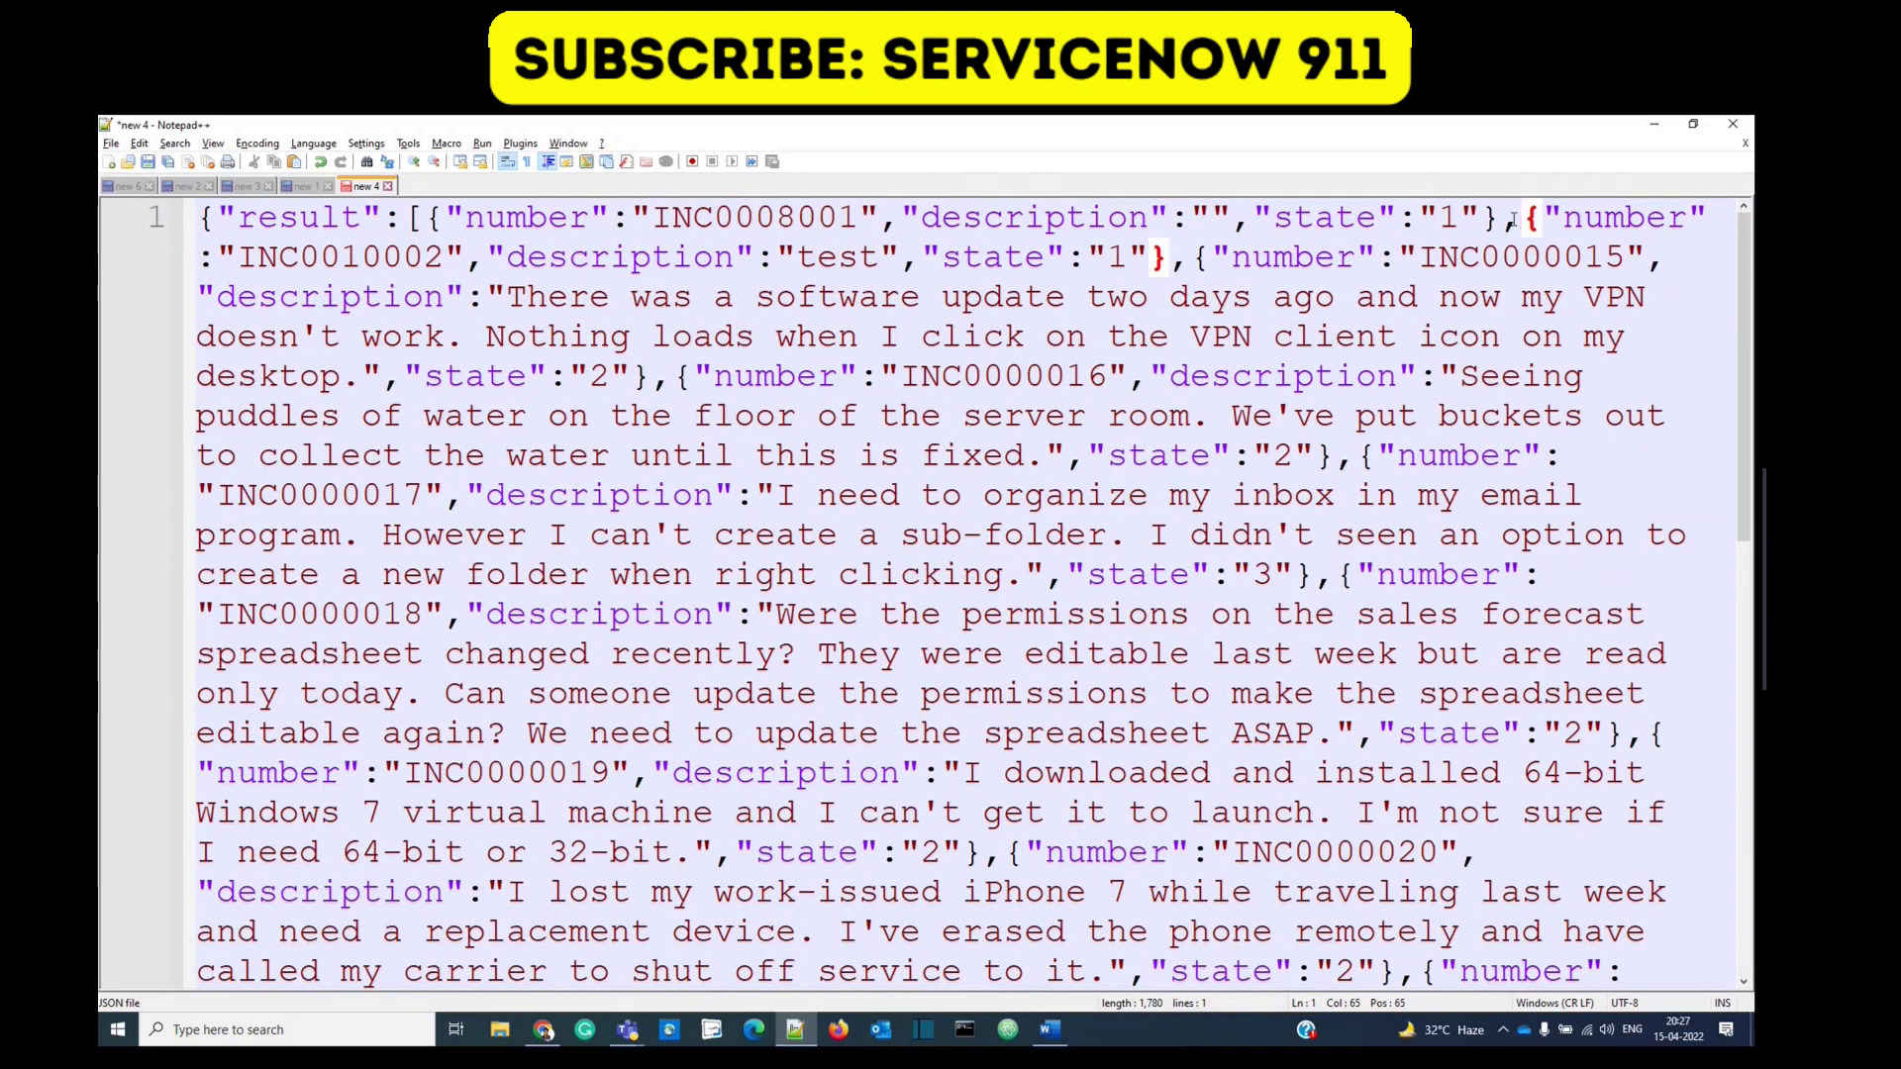
key("Return")
left_click(1372, 259)
key("Return")
scroll(1135, 340, "down", 1)
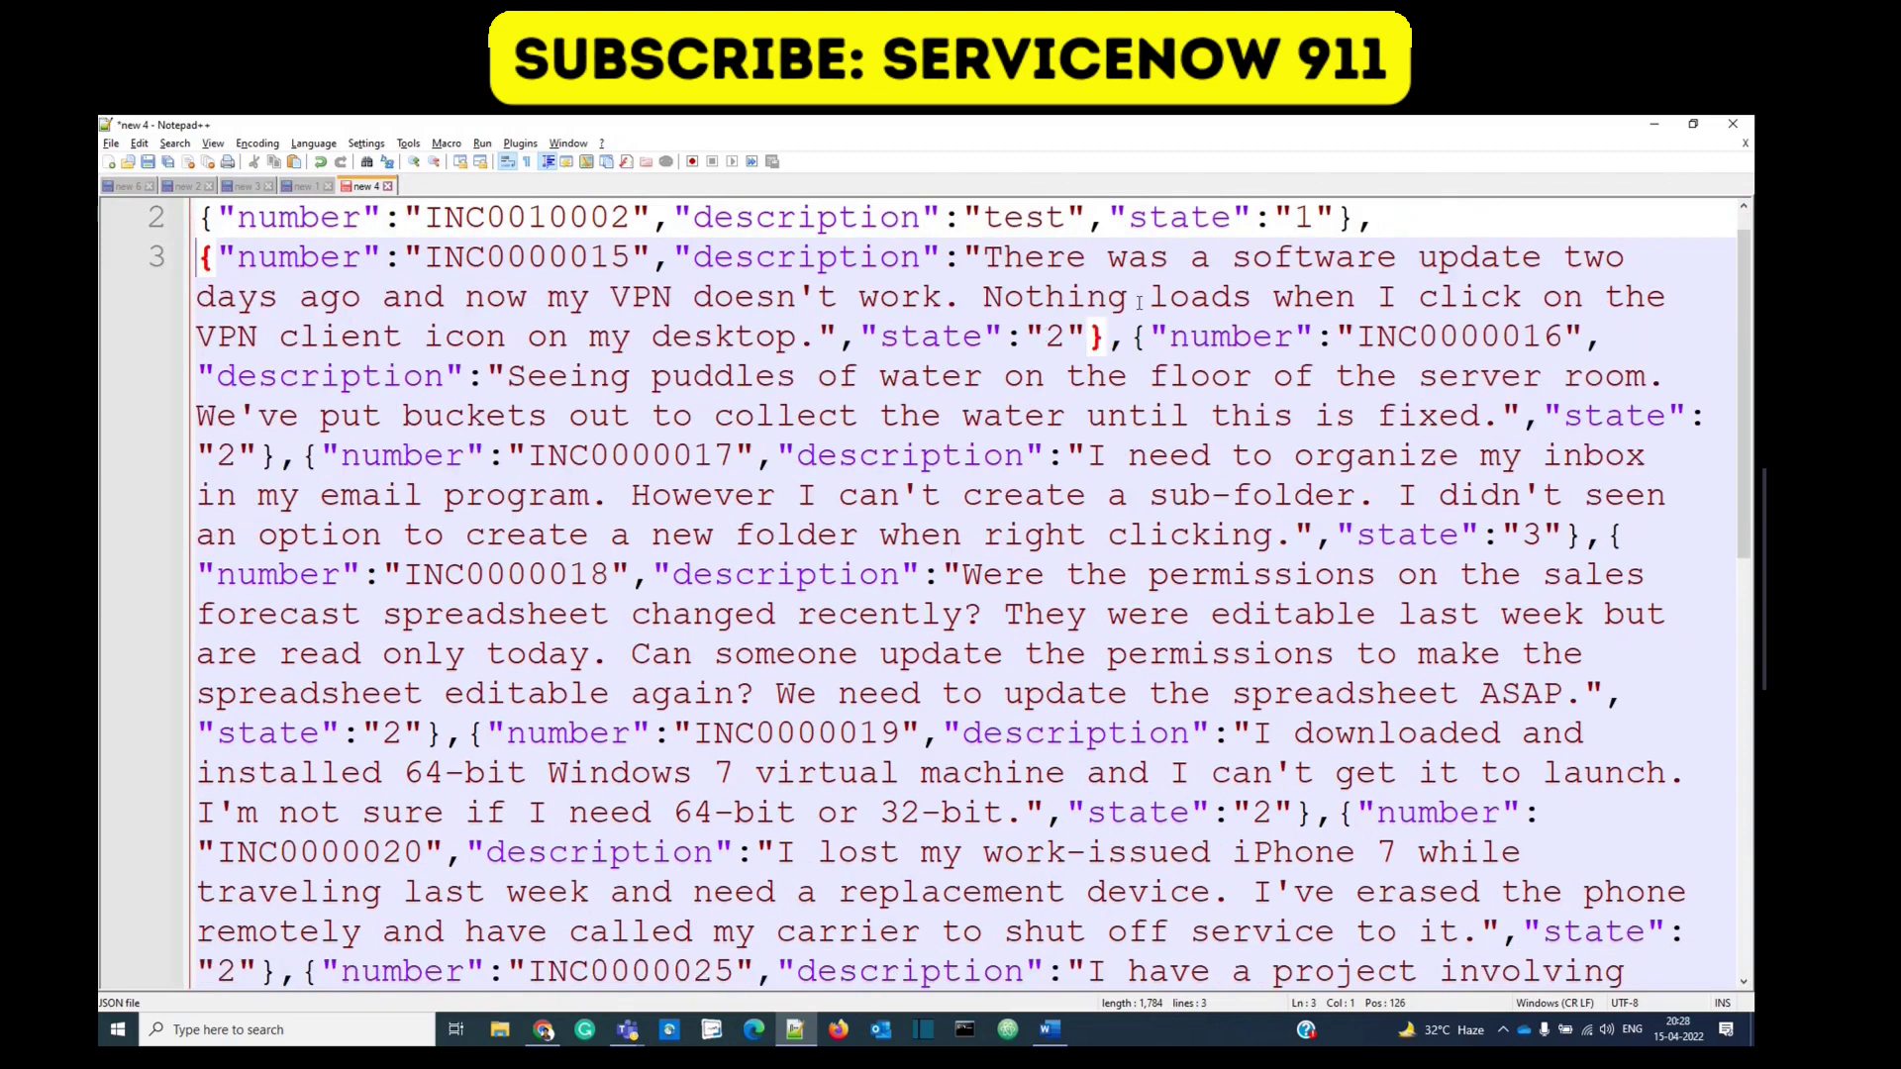
left_click(1136, 340)
key("Return")
left_click(916, 455)
key("Return")
scroll(792, 367, "down", 2)
scroll(792, 367, "up", 3)
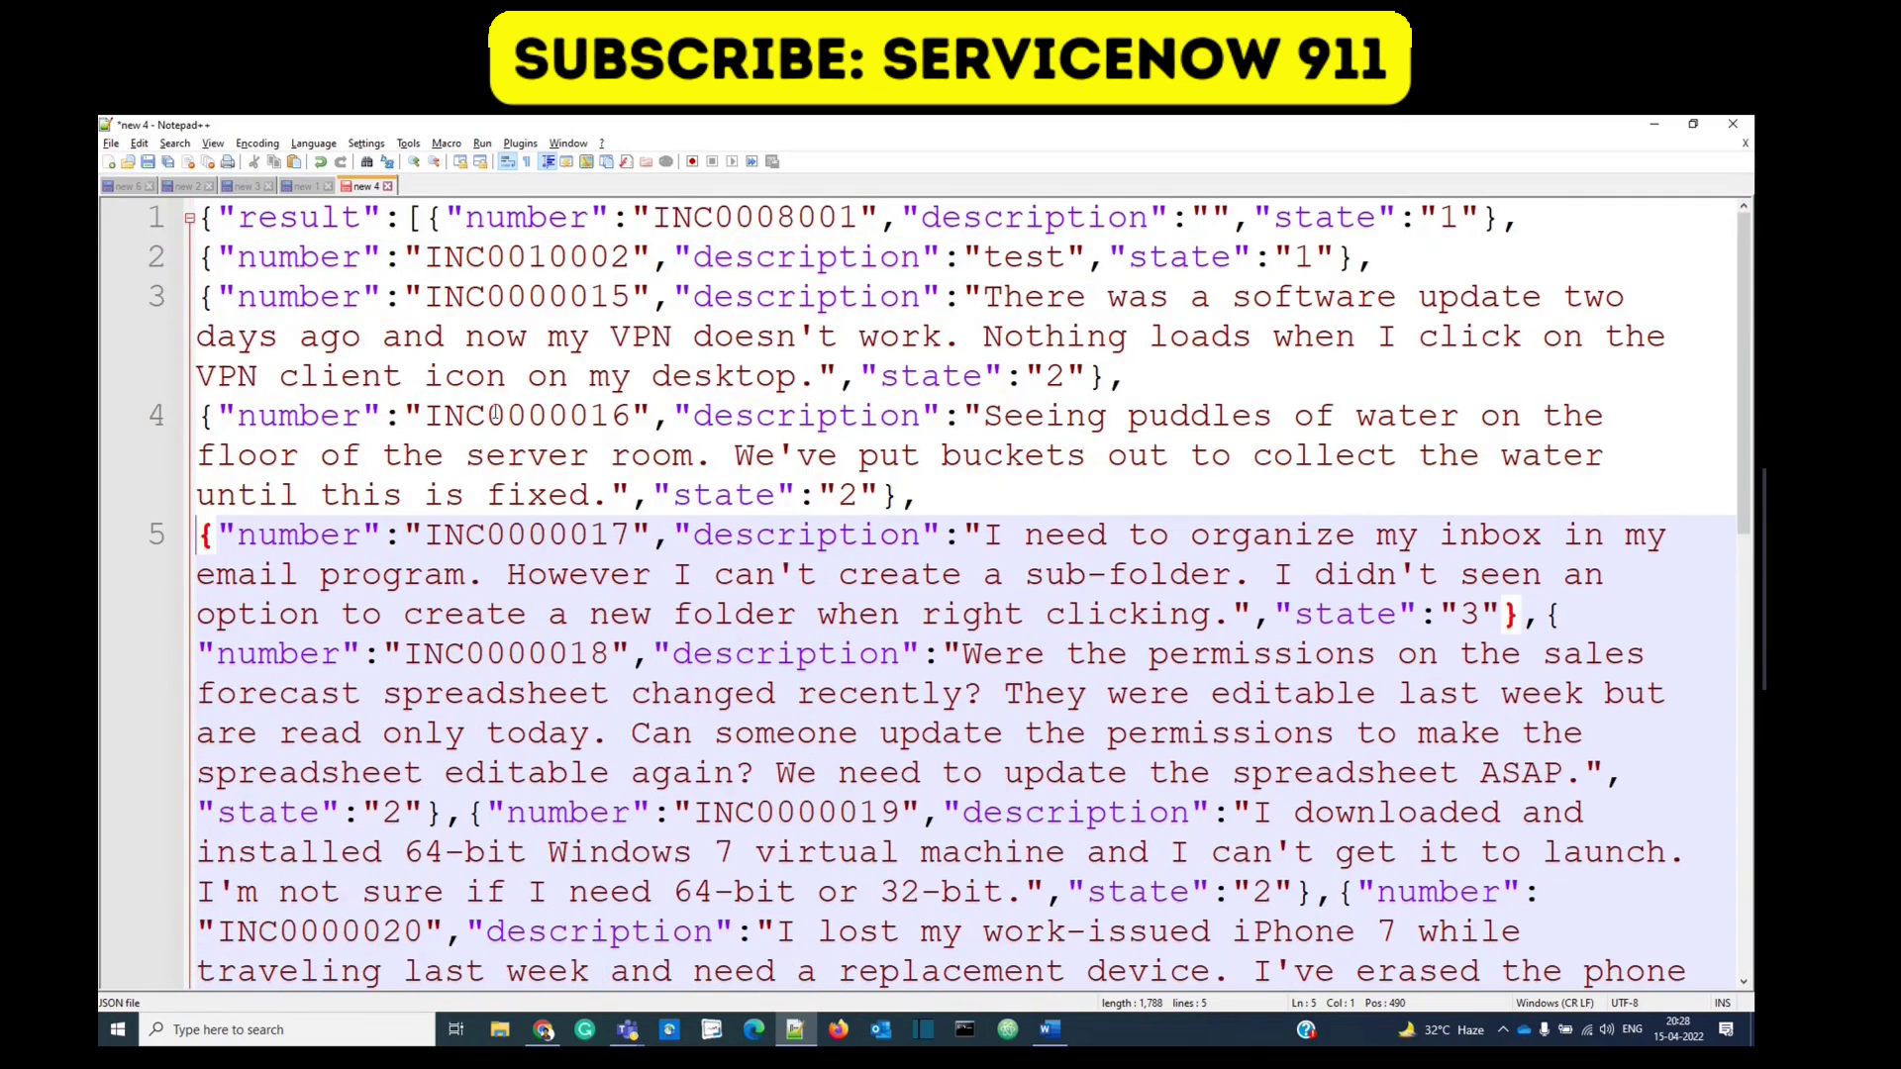
Step: Put the opening array bracket following the "result" key on its own line, with the first incident record below it
left_click(400, 218)
key("Return")
key("Right")
key("Return")
Step: Examine the "result" key and the first three incident records as separate objects of the array
left_click_drag(399, 218, 196, 217)
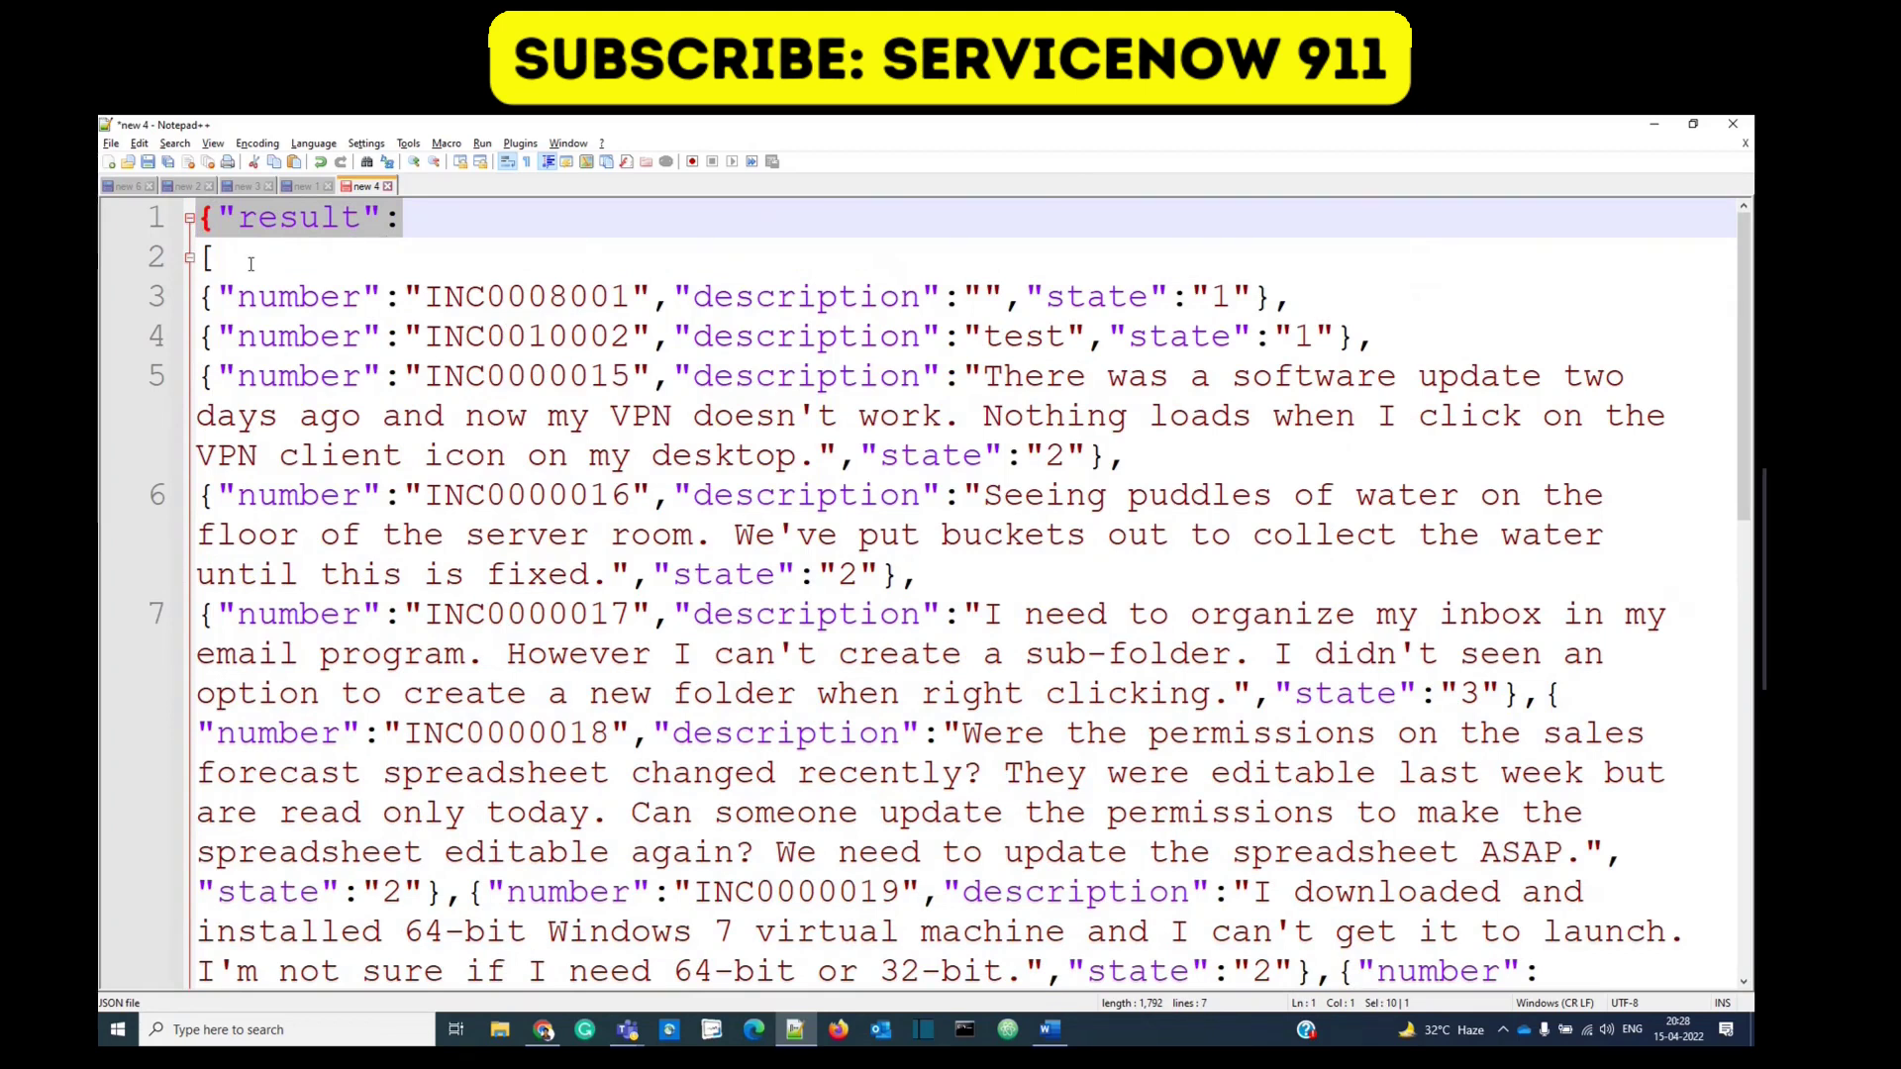
left_click_drag(198, 297, 1308, 282)
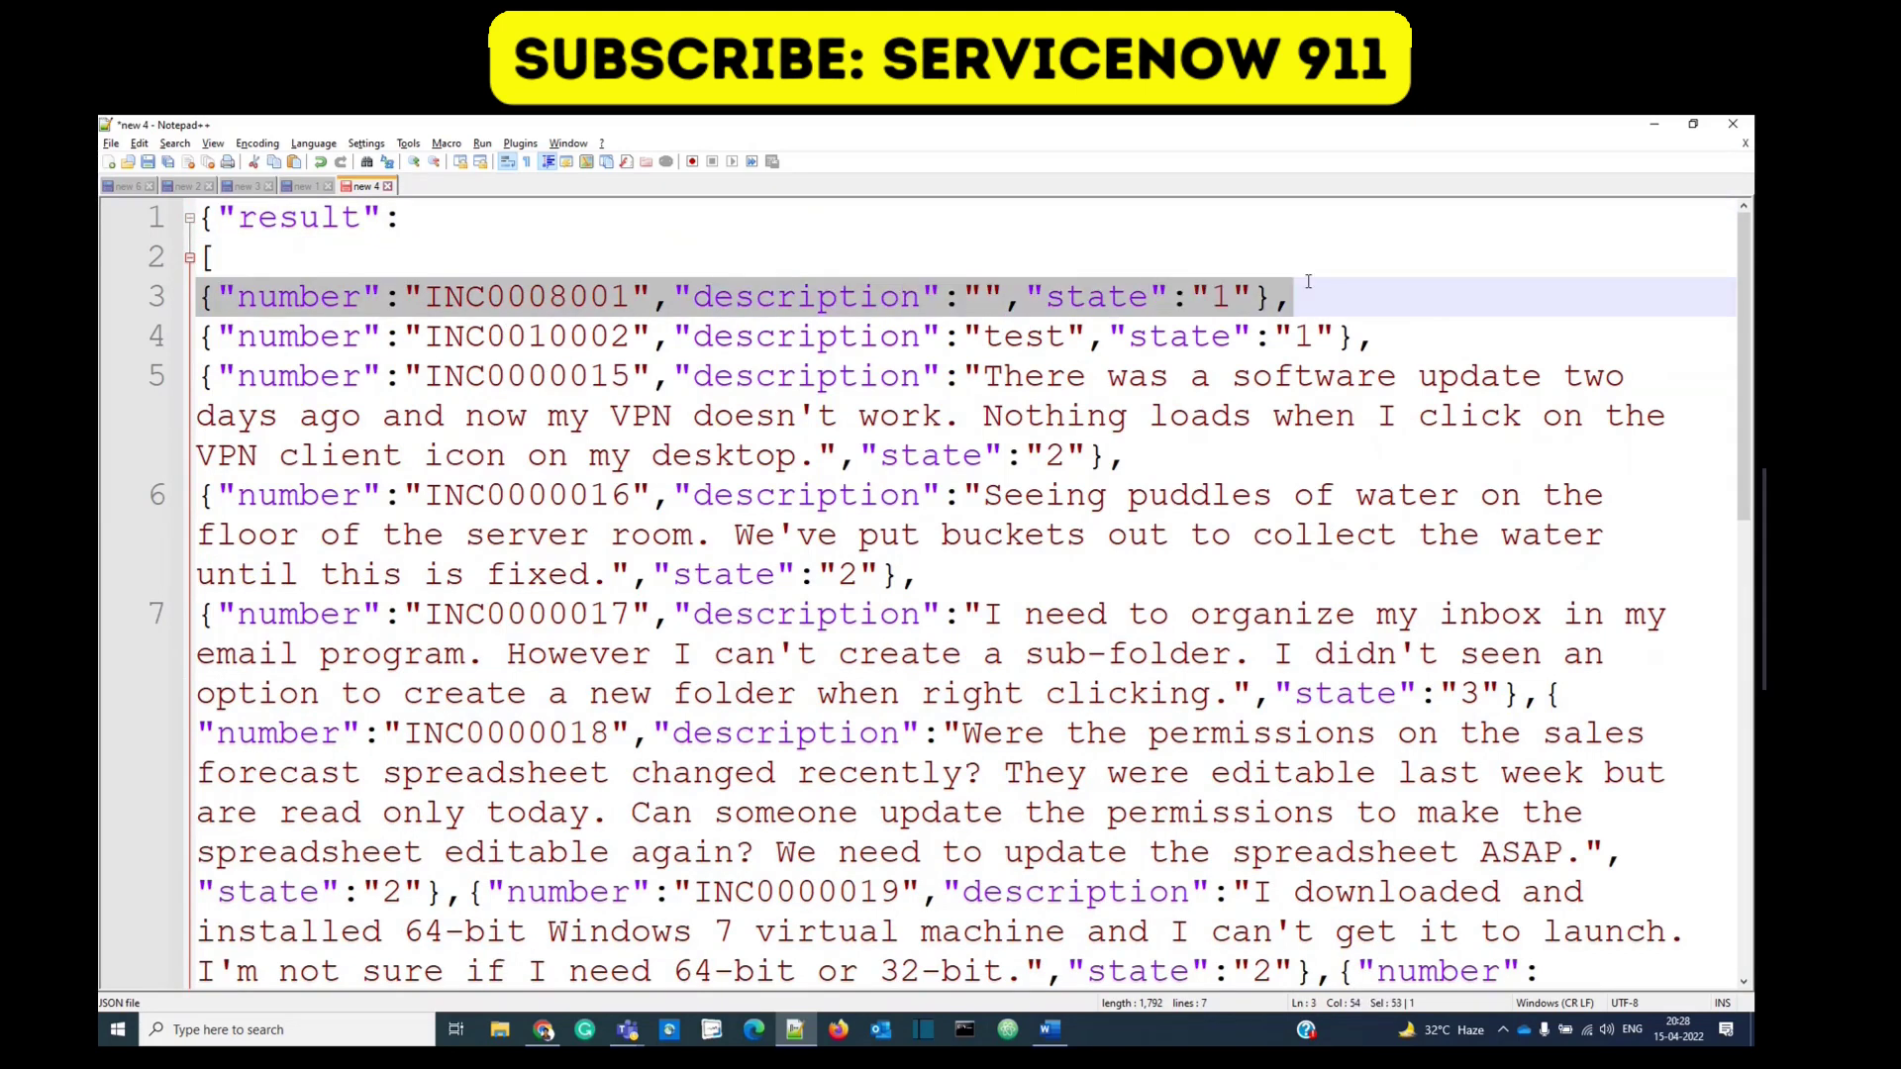
left_click_drag(200, 337, 1354, 337)
left_click_drag(199, 376, 1129, 455)
left_click(1129, 456)
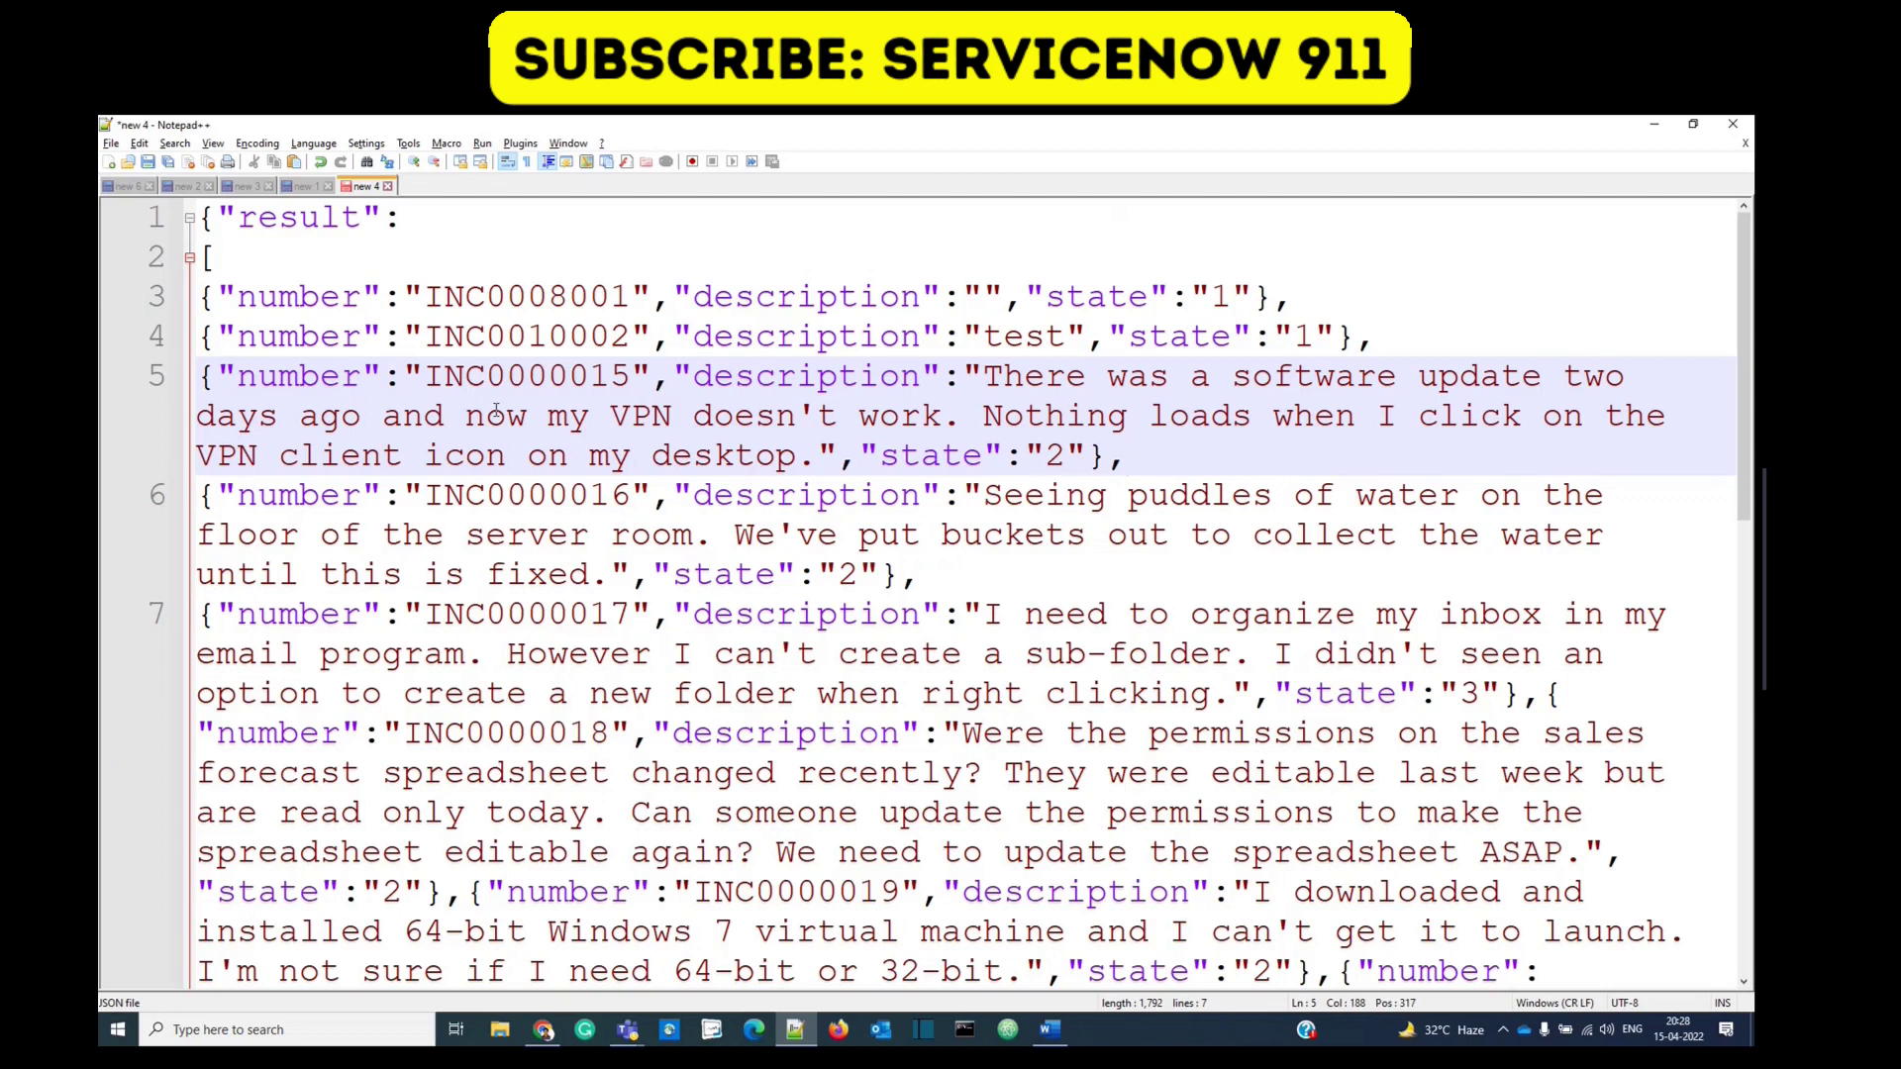
Step: Switch back to Chrome, return to the GET HTTP method record and open its script usage preview
key("alt+Tab")
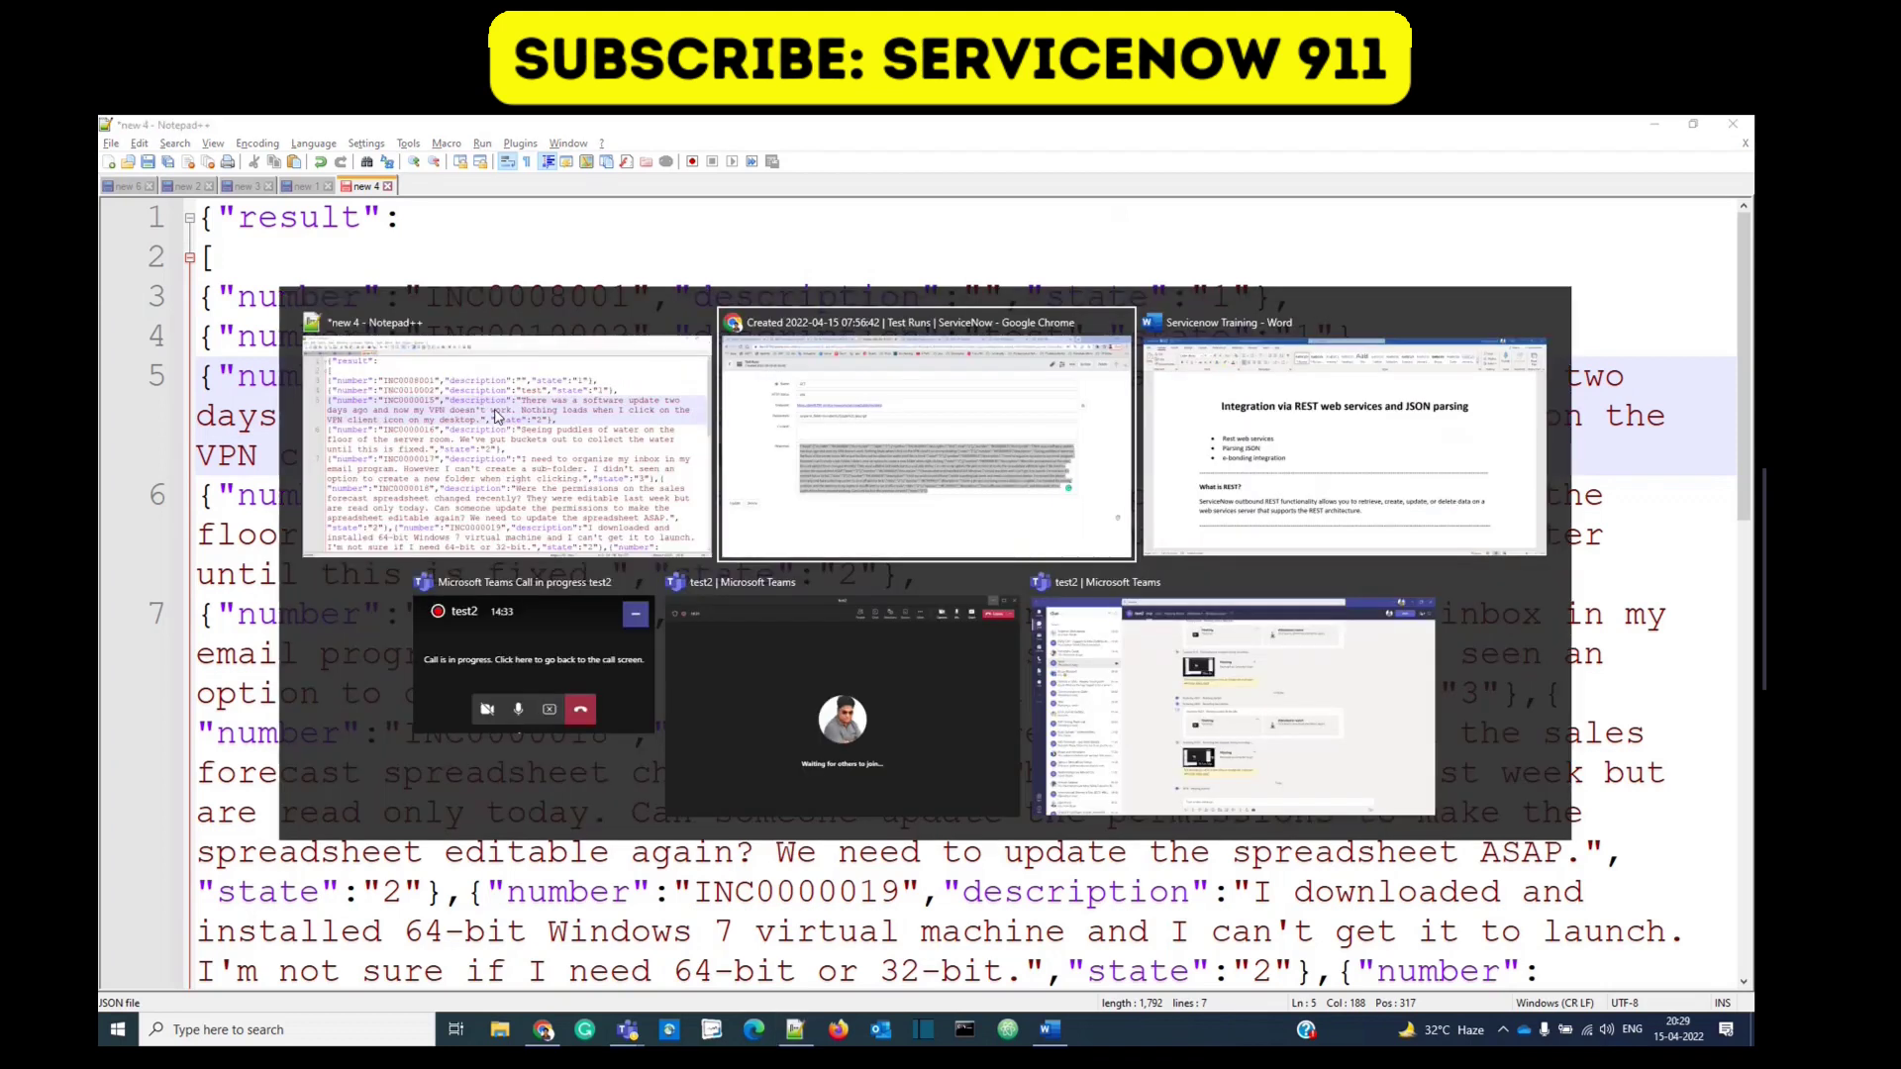
left_click(582, 287)
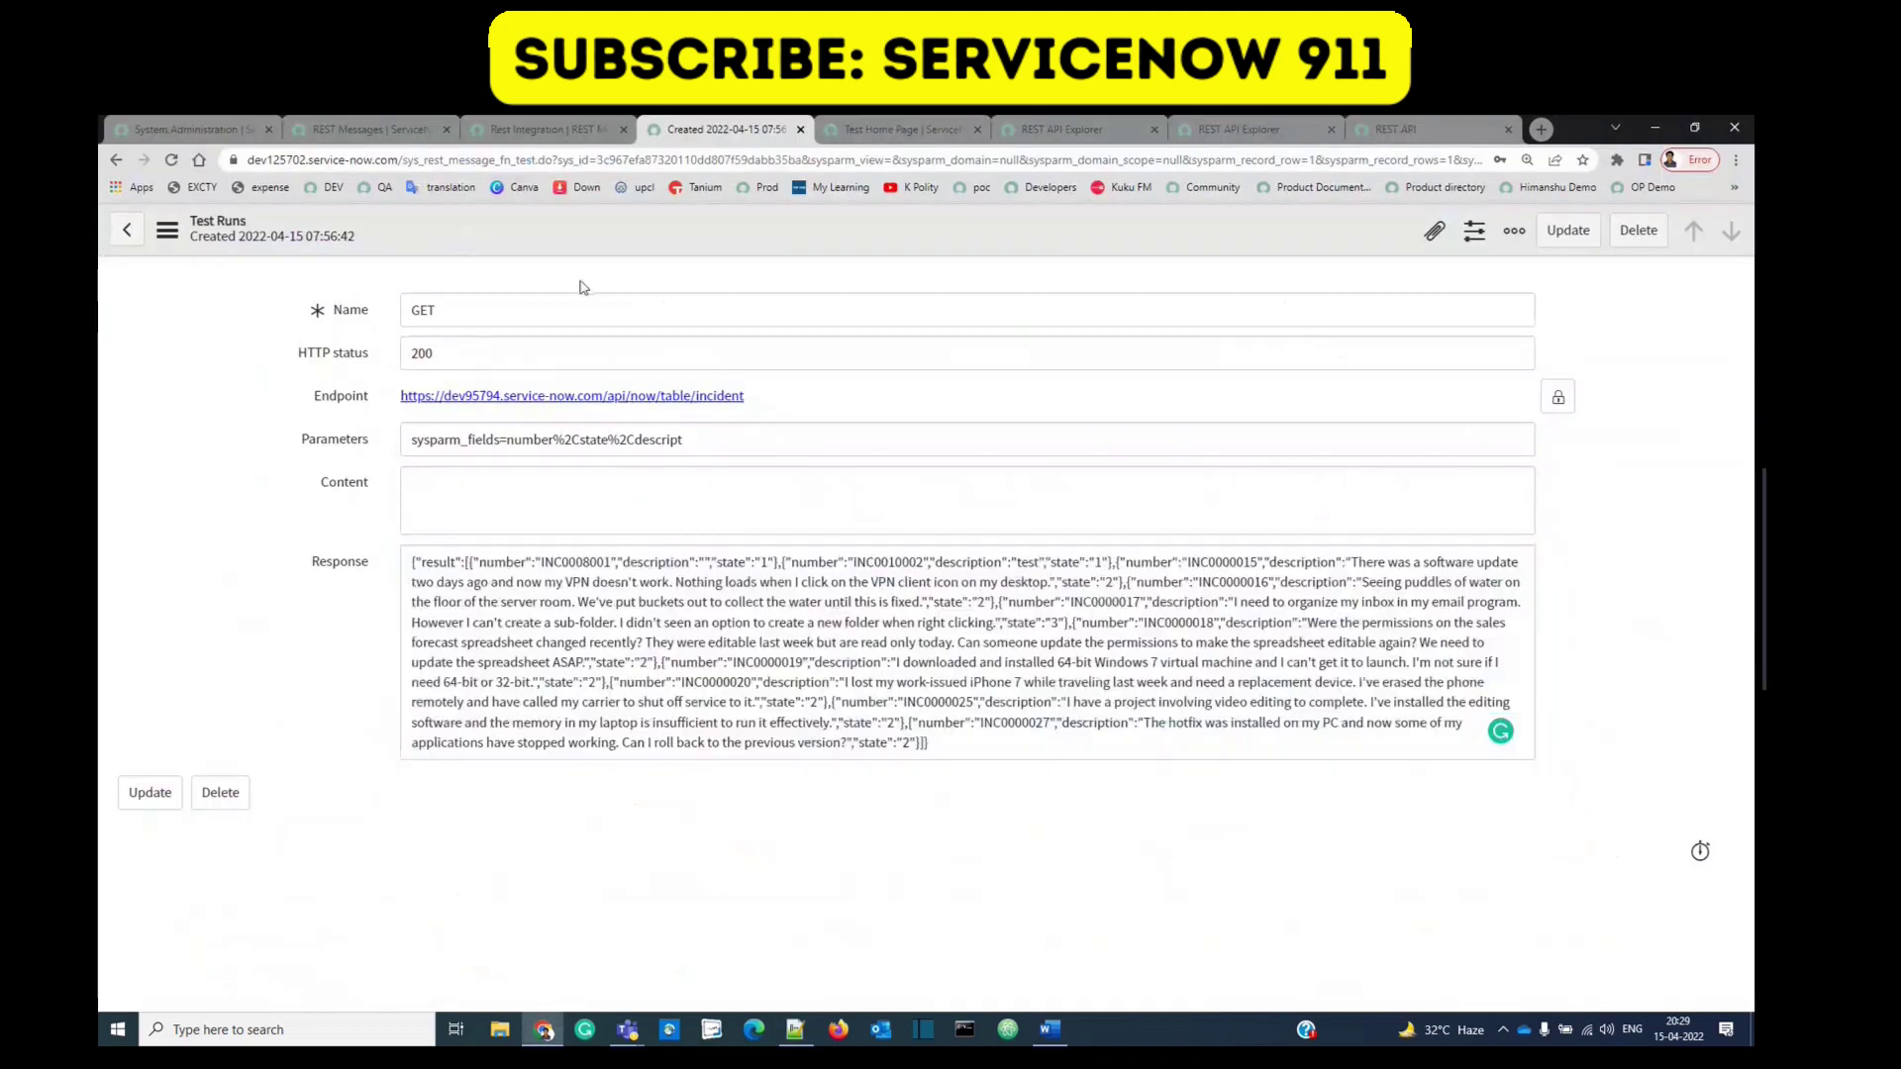
left_click(549, 130)
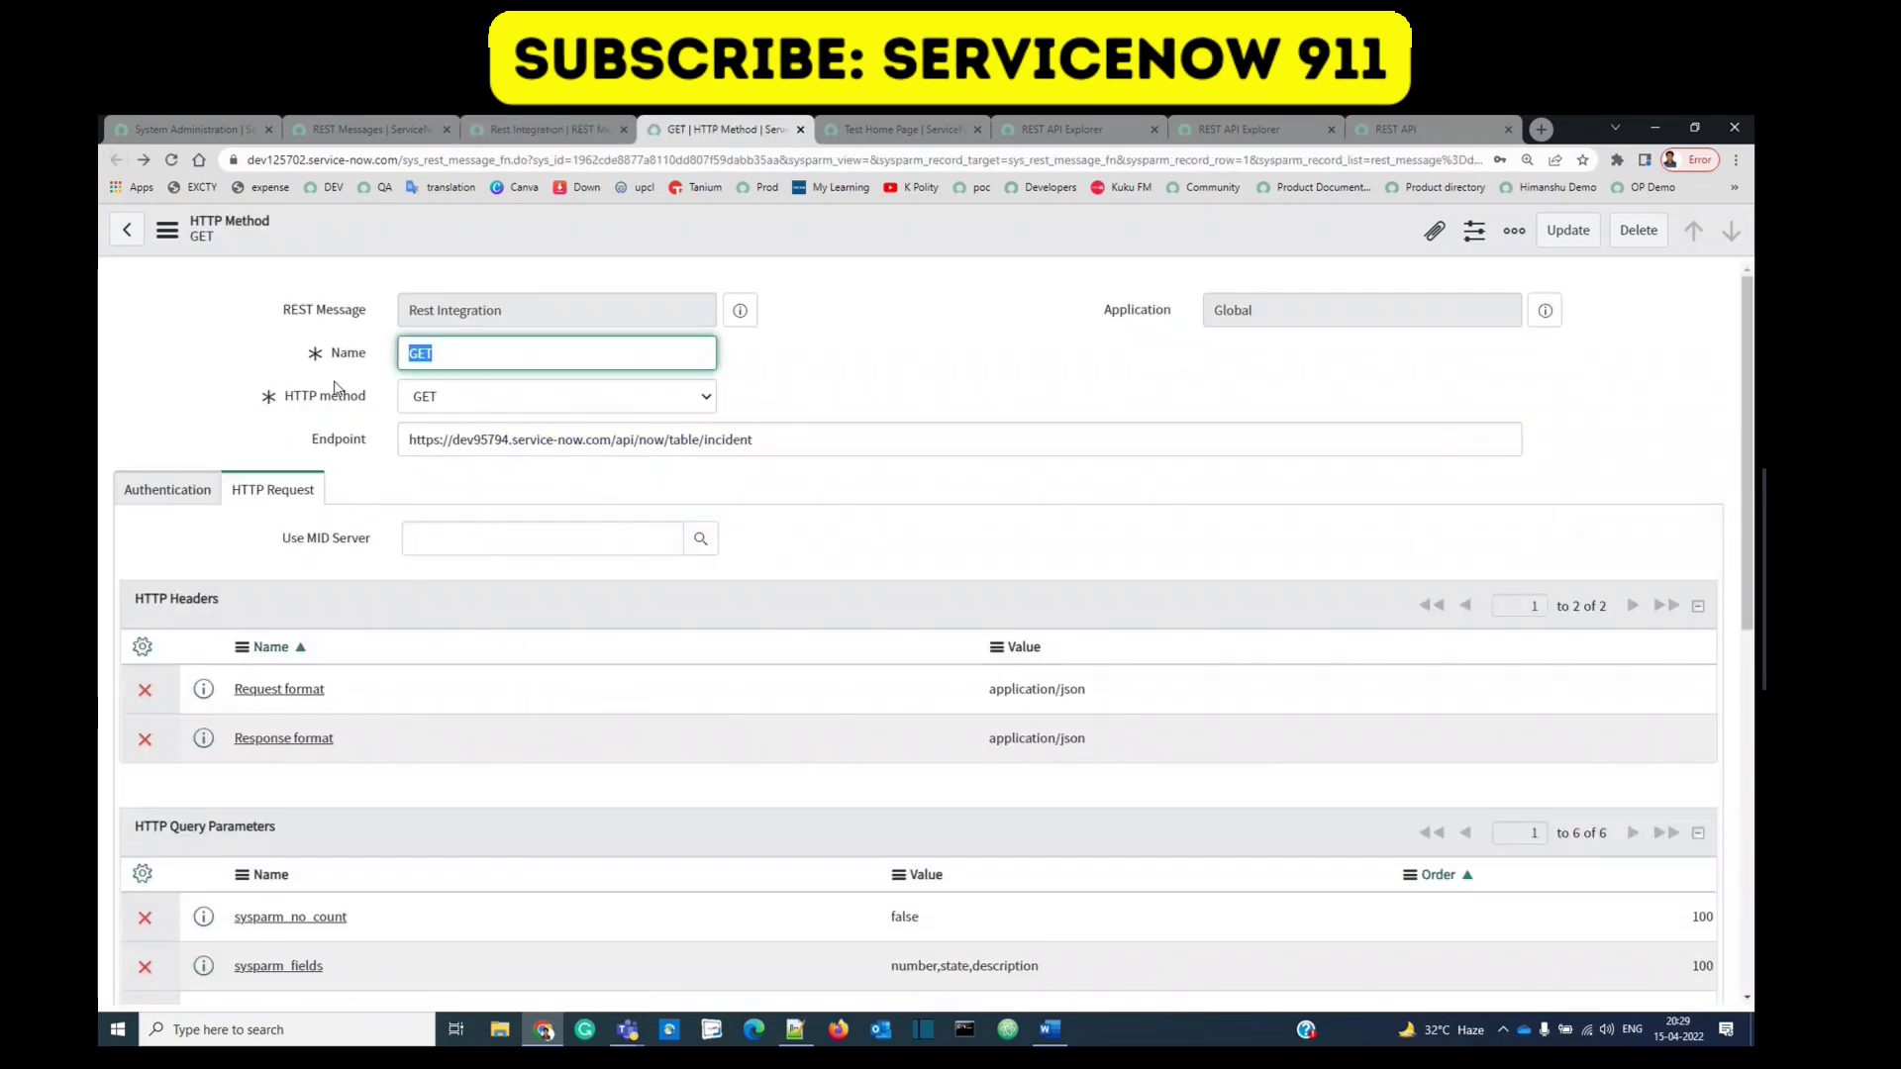
left_click(244, 401)
scroll(102, 737, "down", 3)
scroll(99, 736, "down", 3)
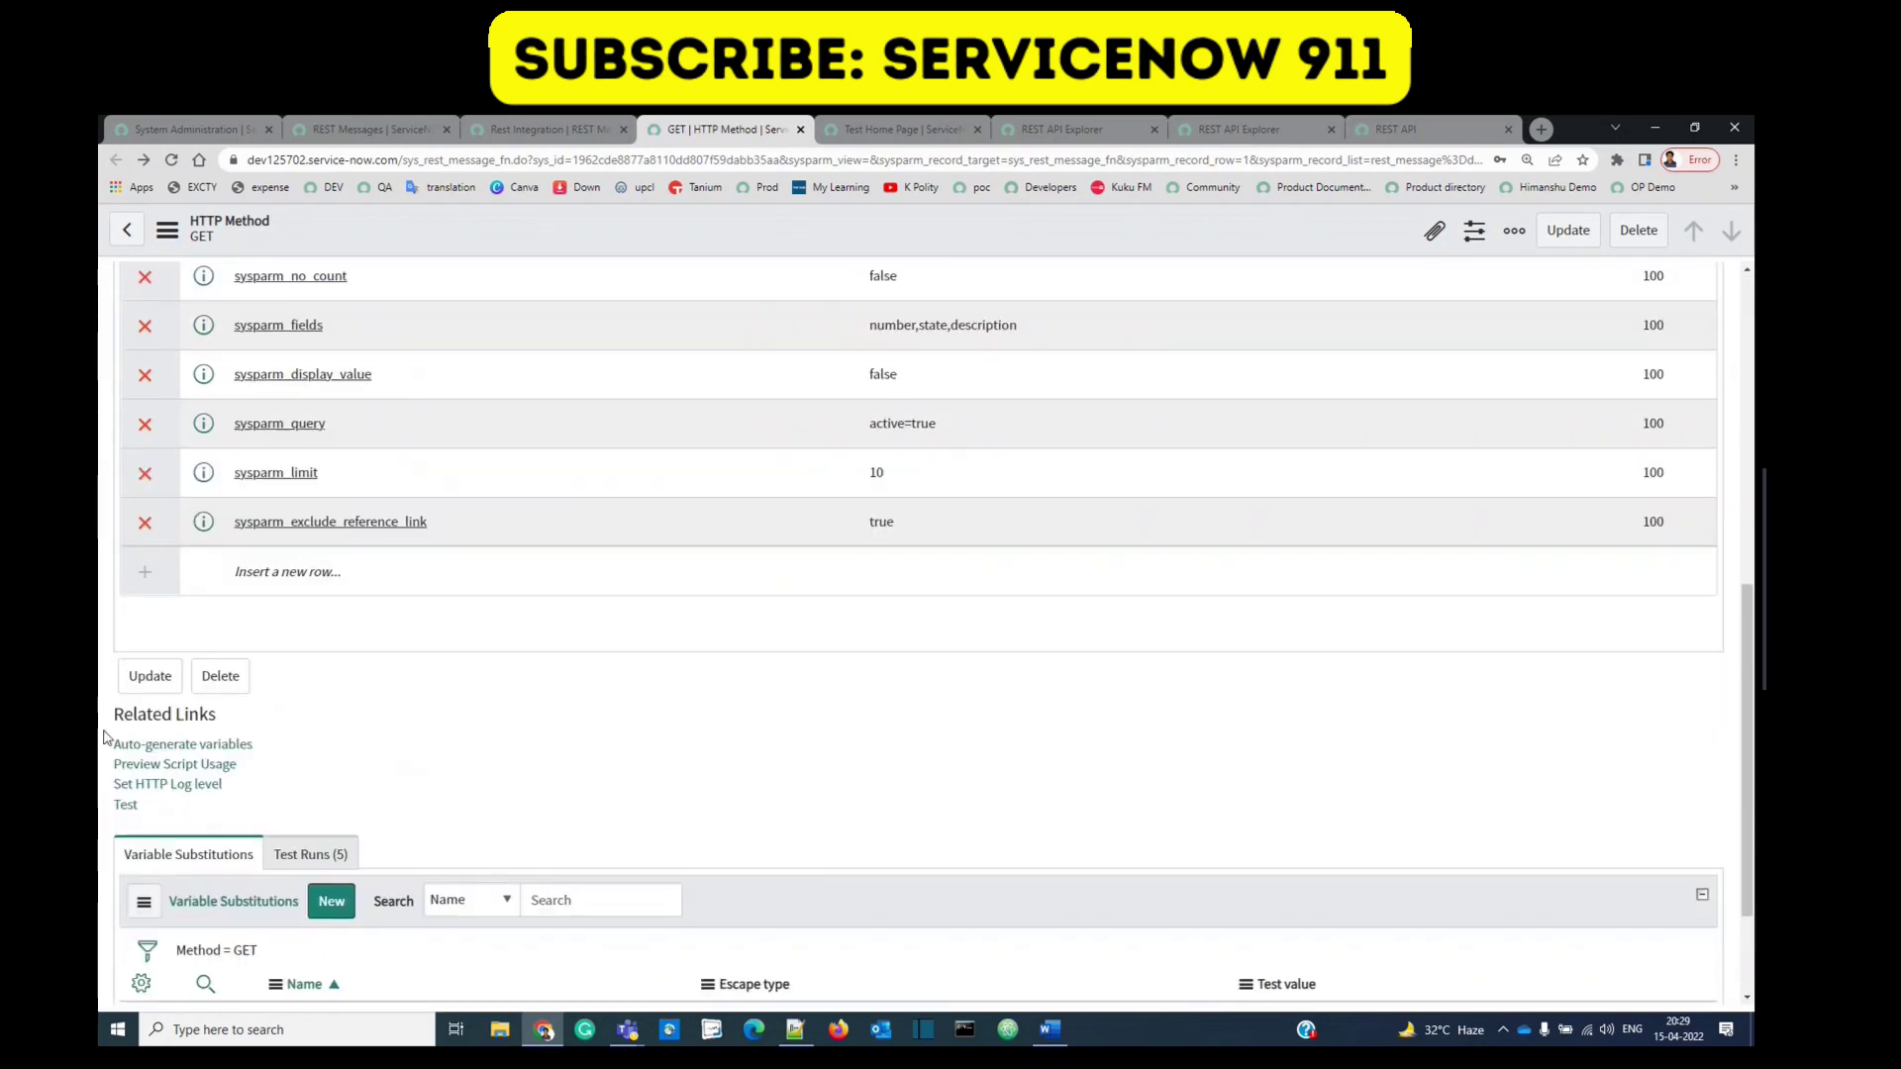
left_click(147, 766)
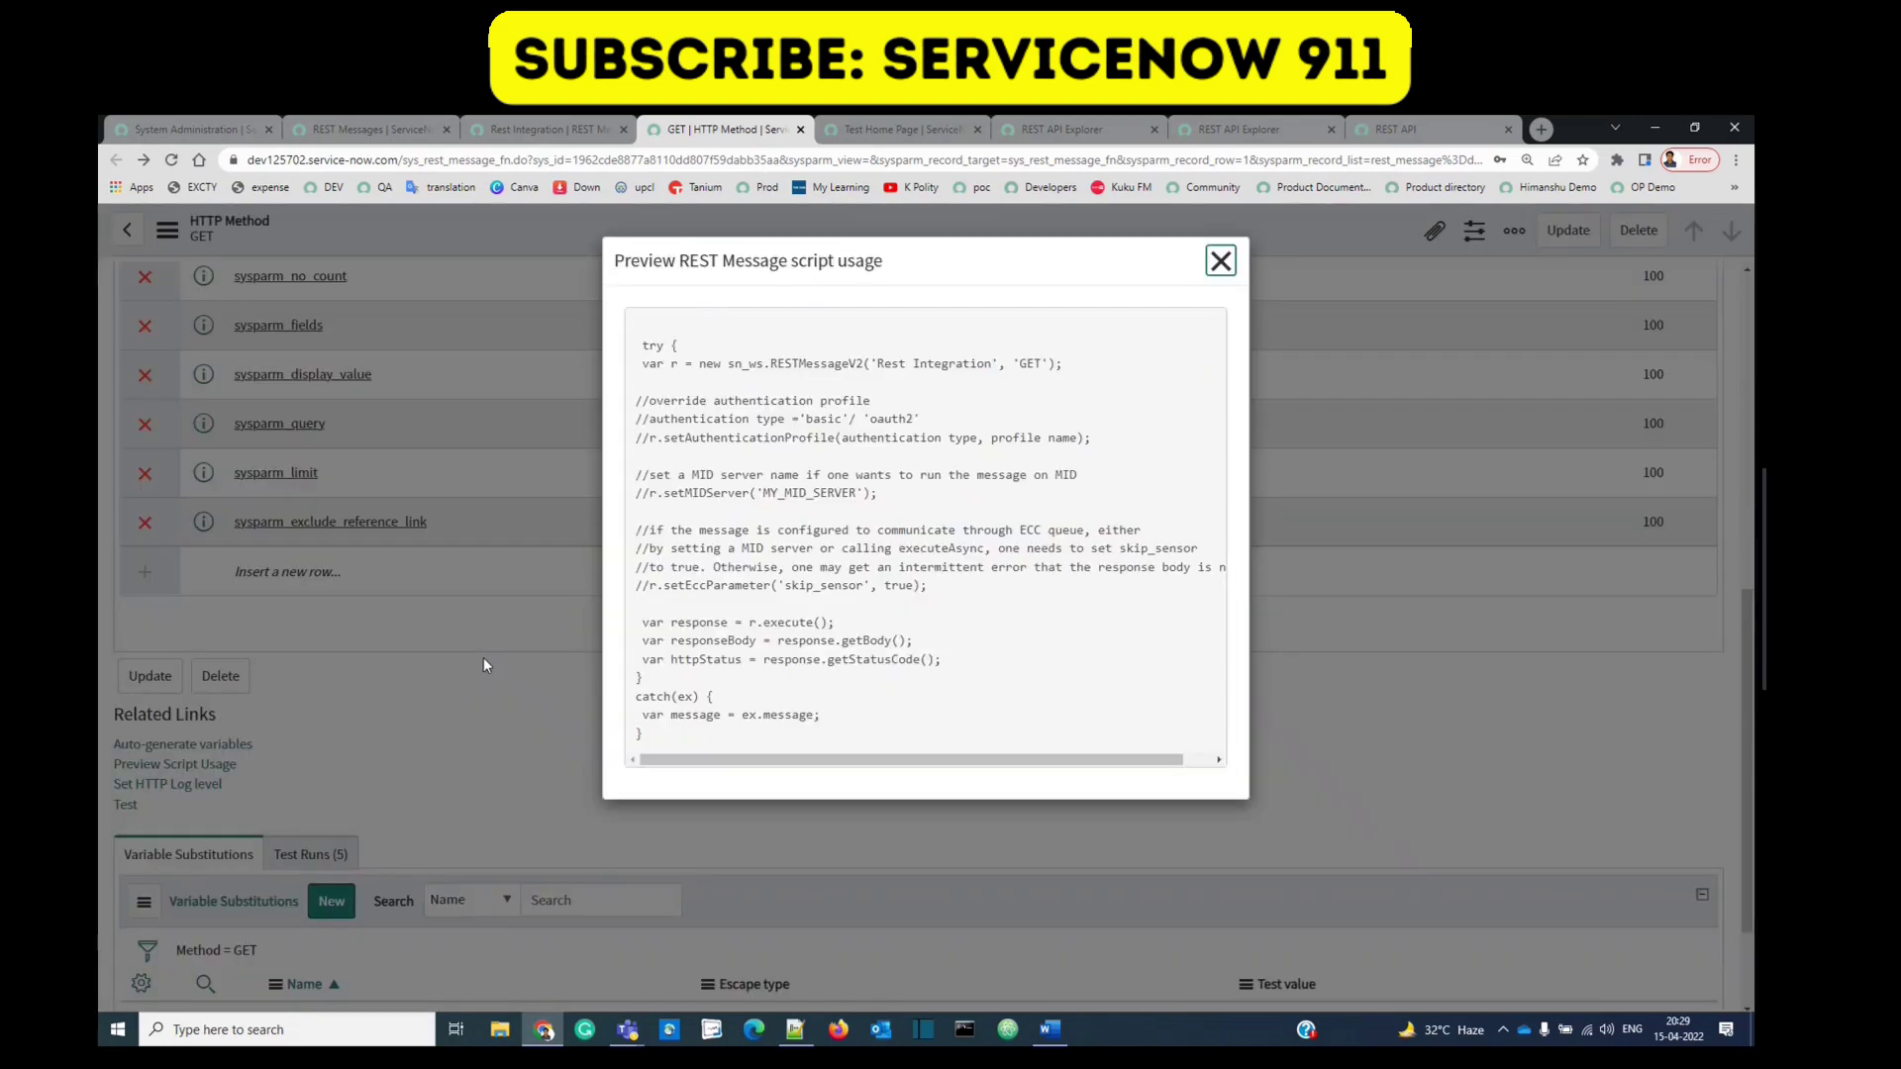
Step: Examine the RESTMessageV2 line and the response and responseBody variables in the previewed script, and close the preview
left_click_drag(641, 364, 1066, 368)
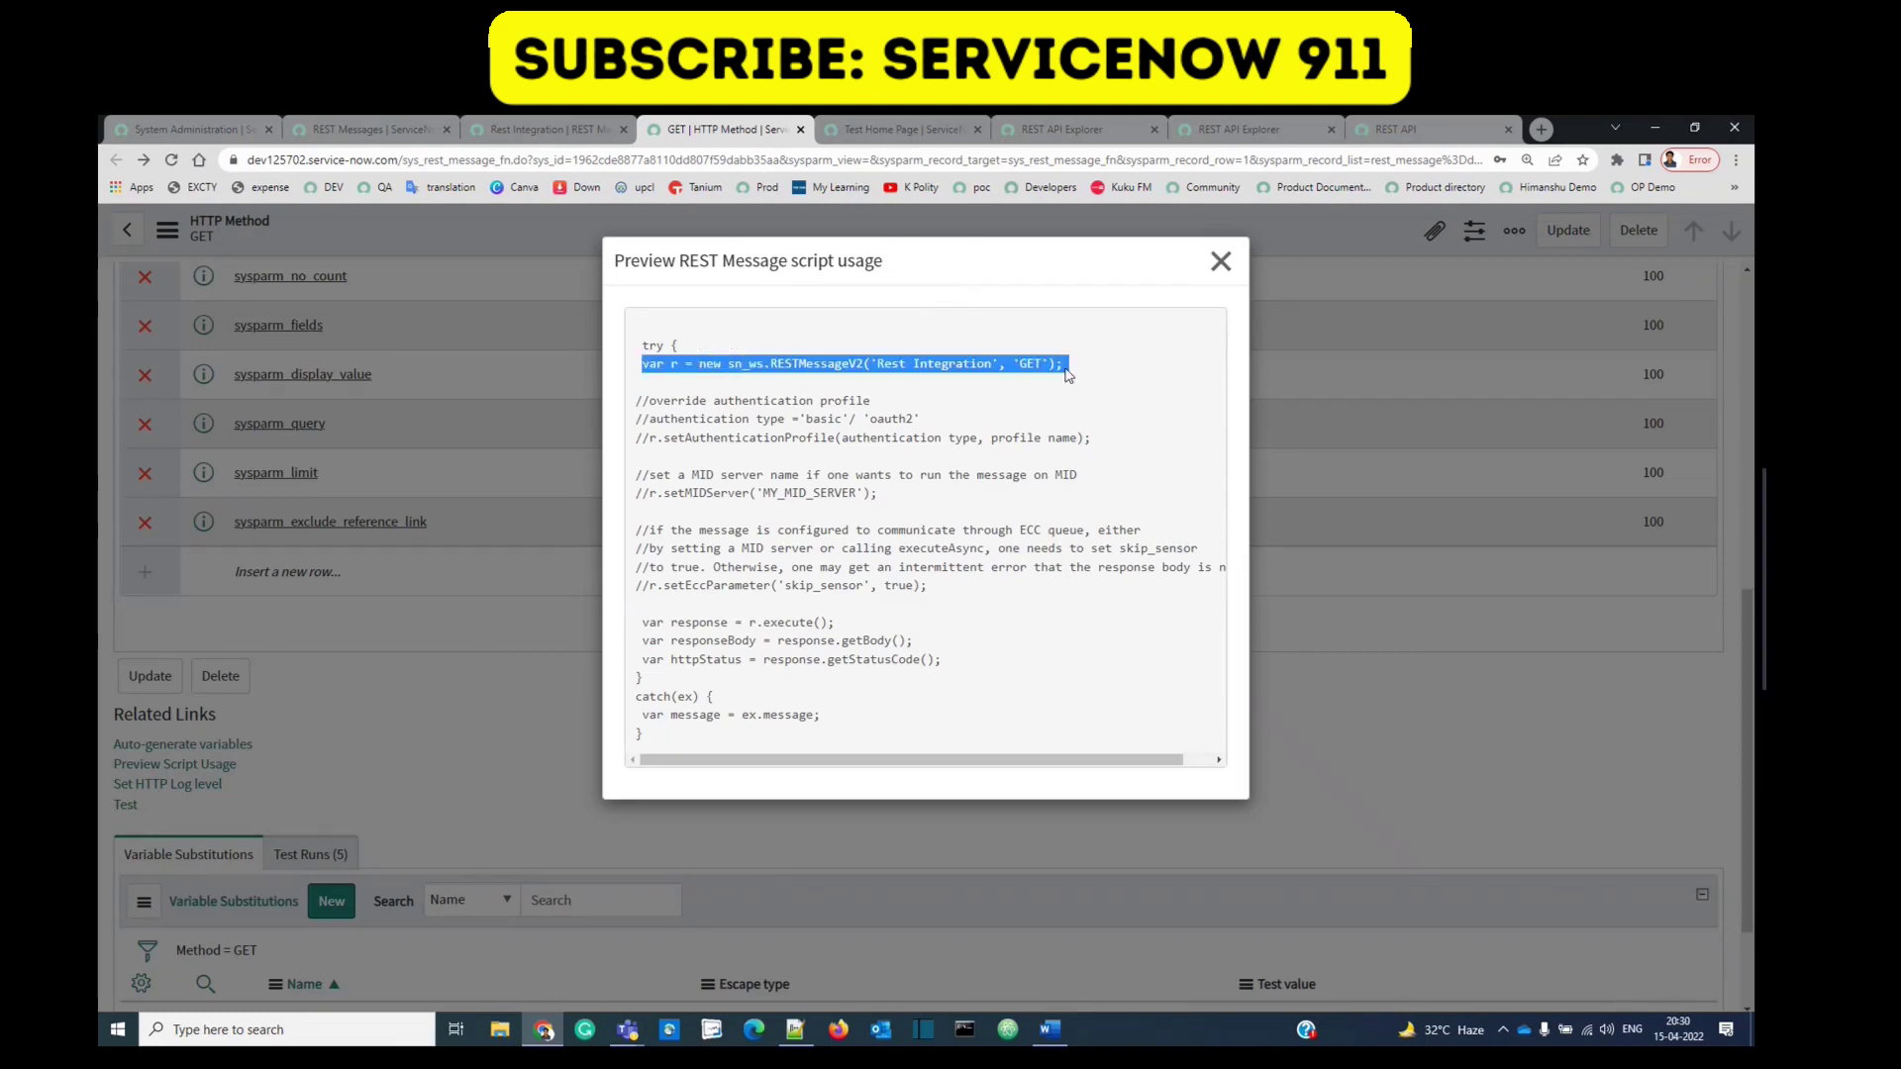
double_click(705, 623)
double_click(787, 622)
left_click(689, 621)
double_click(689, 622)
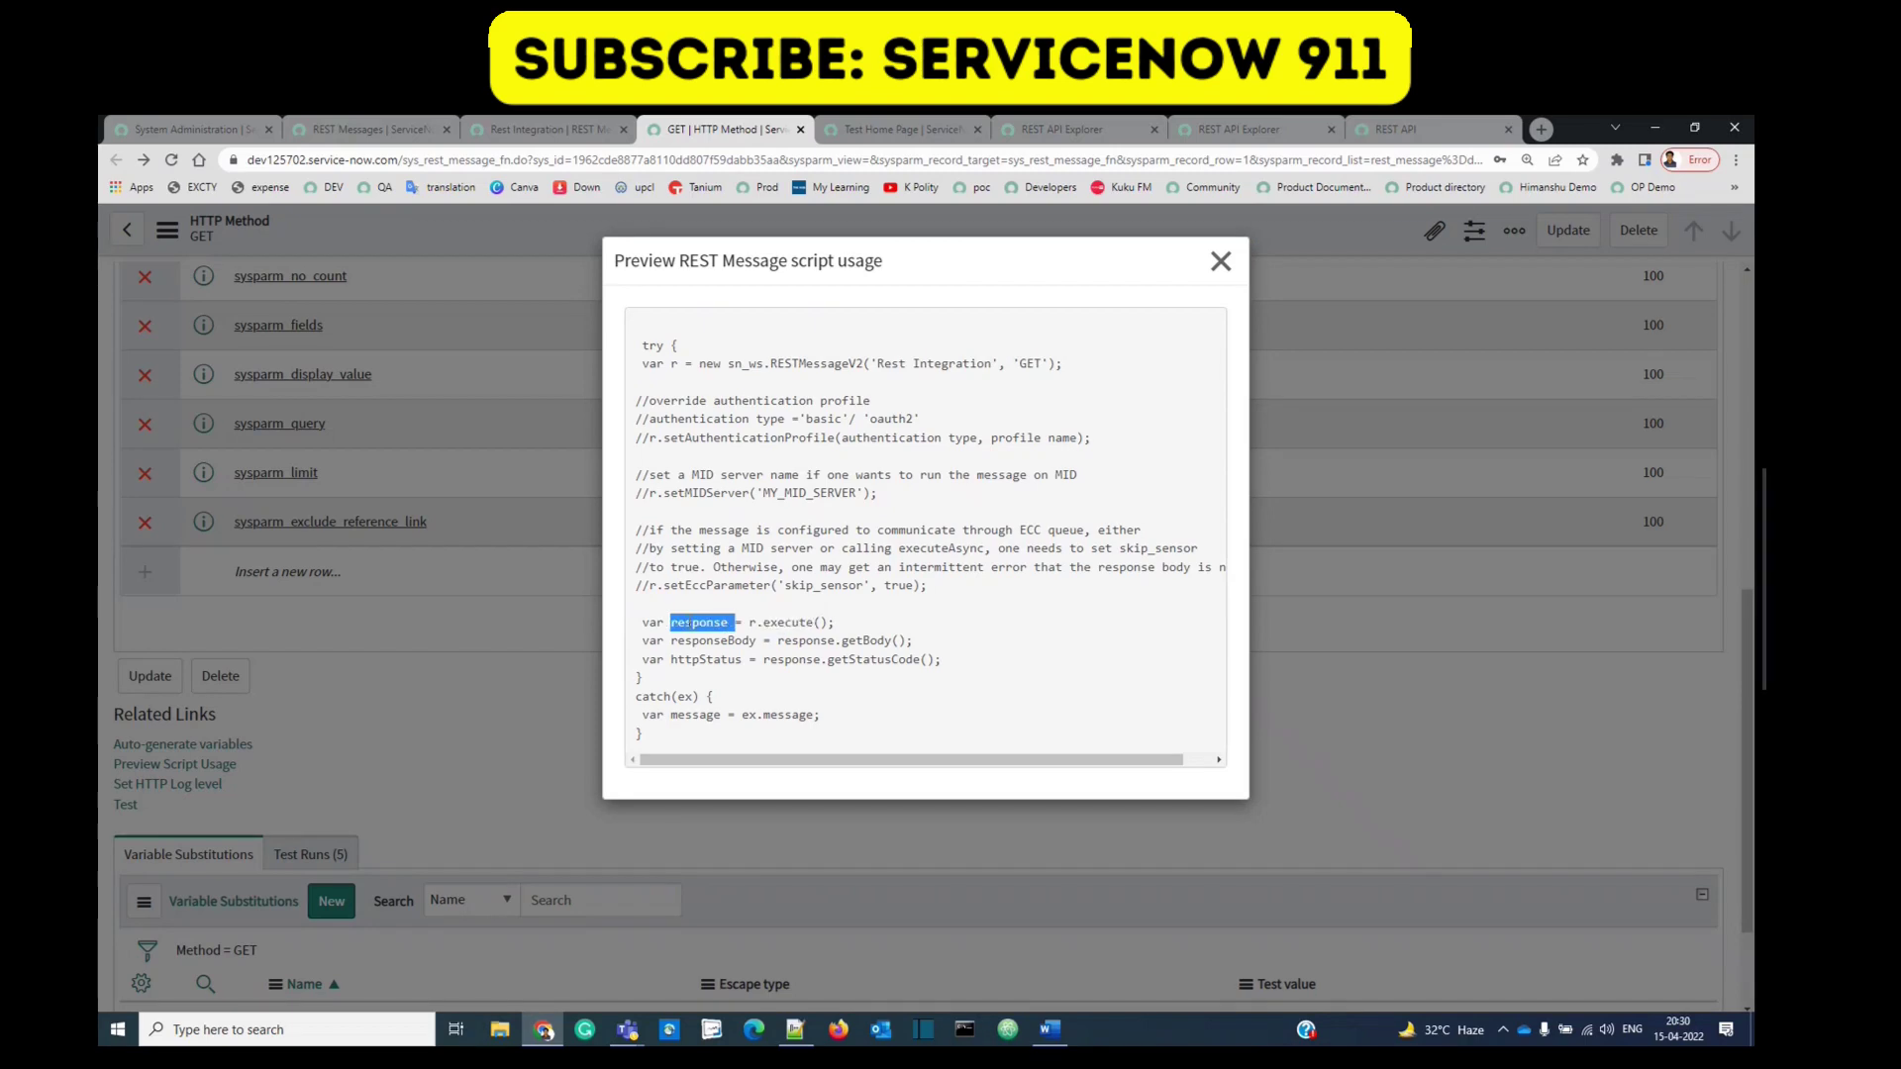
double_click(692, 641)
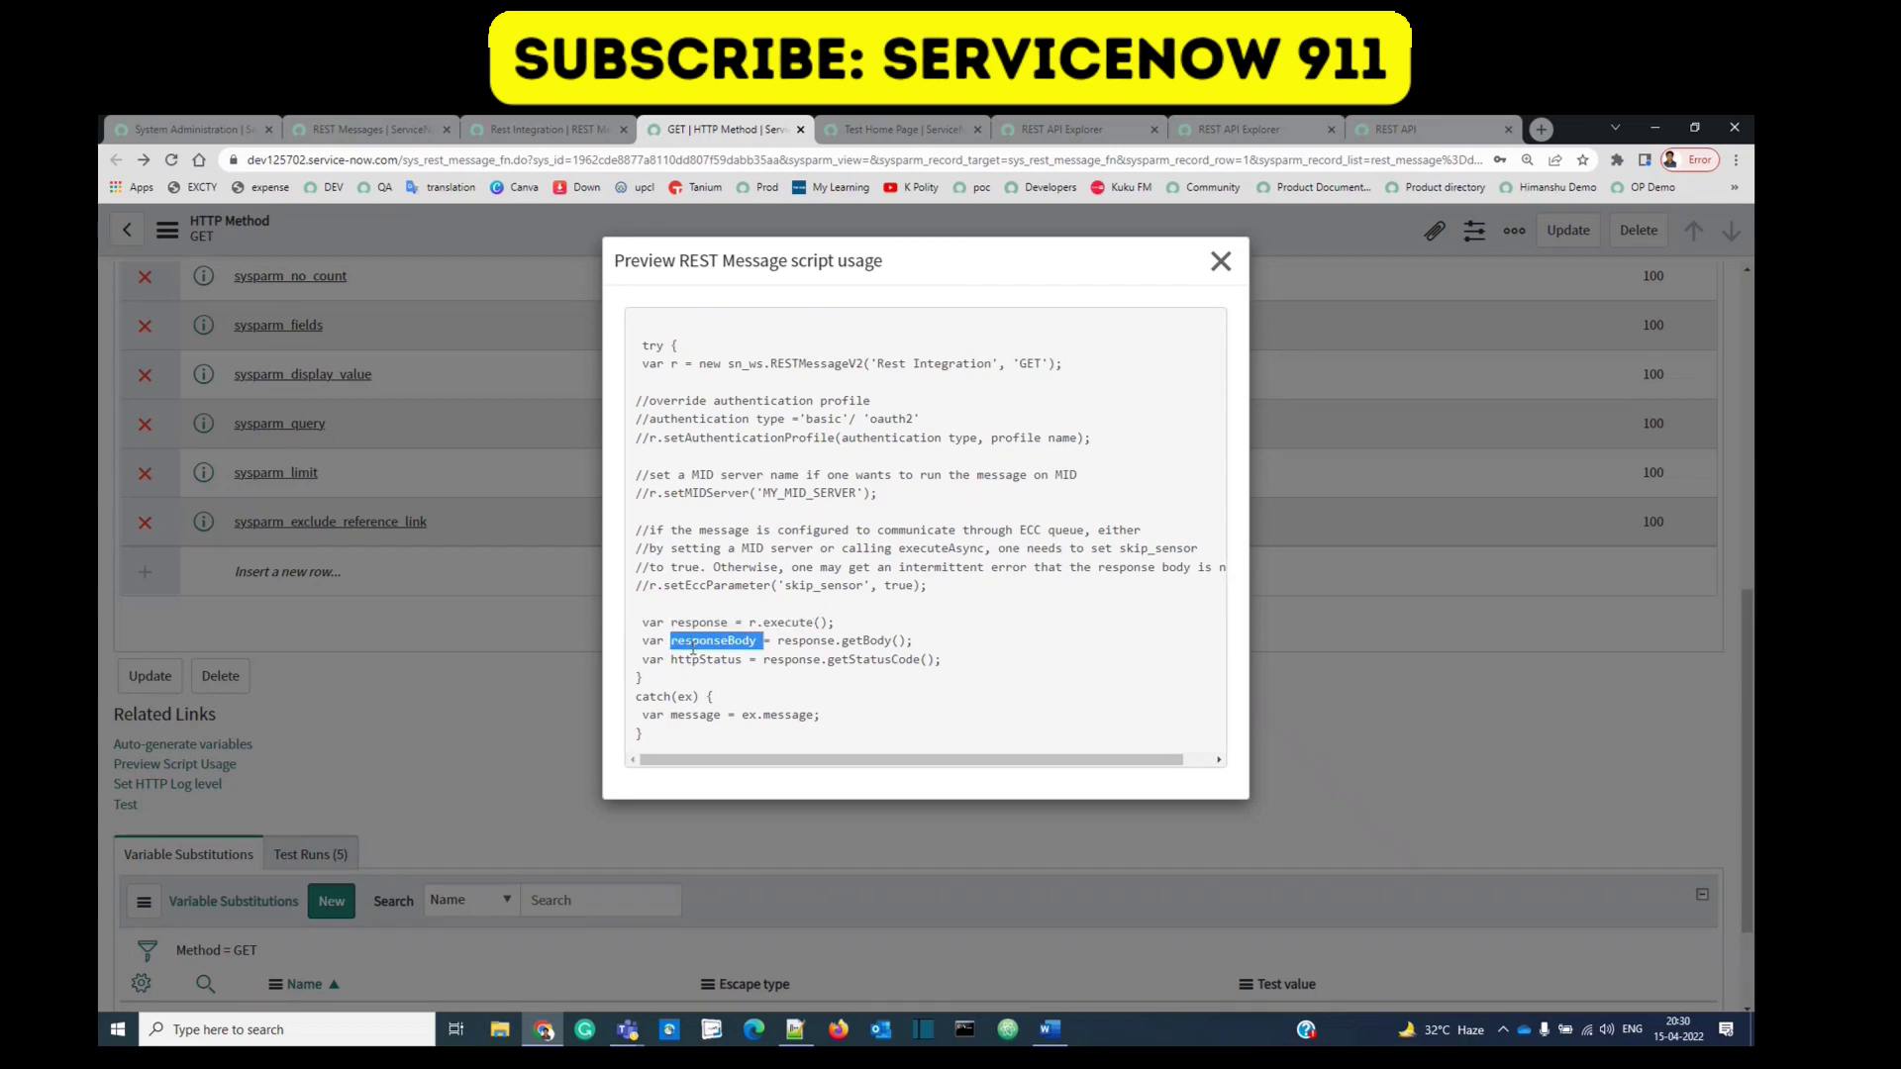
left_click(467, 726)
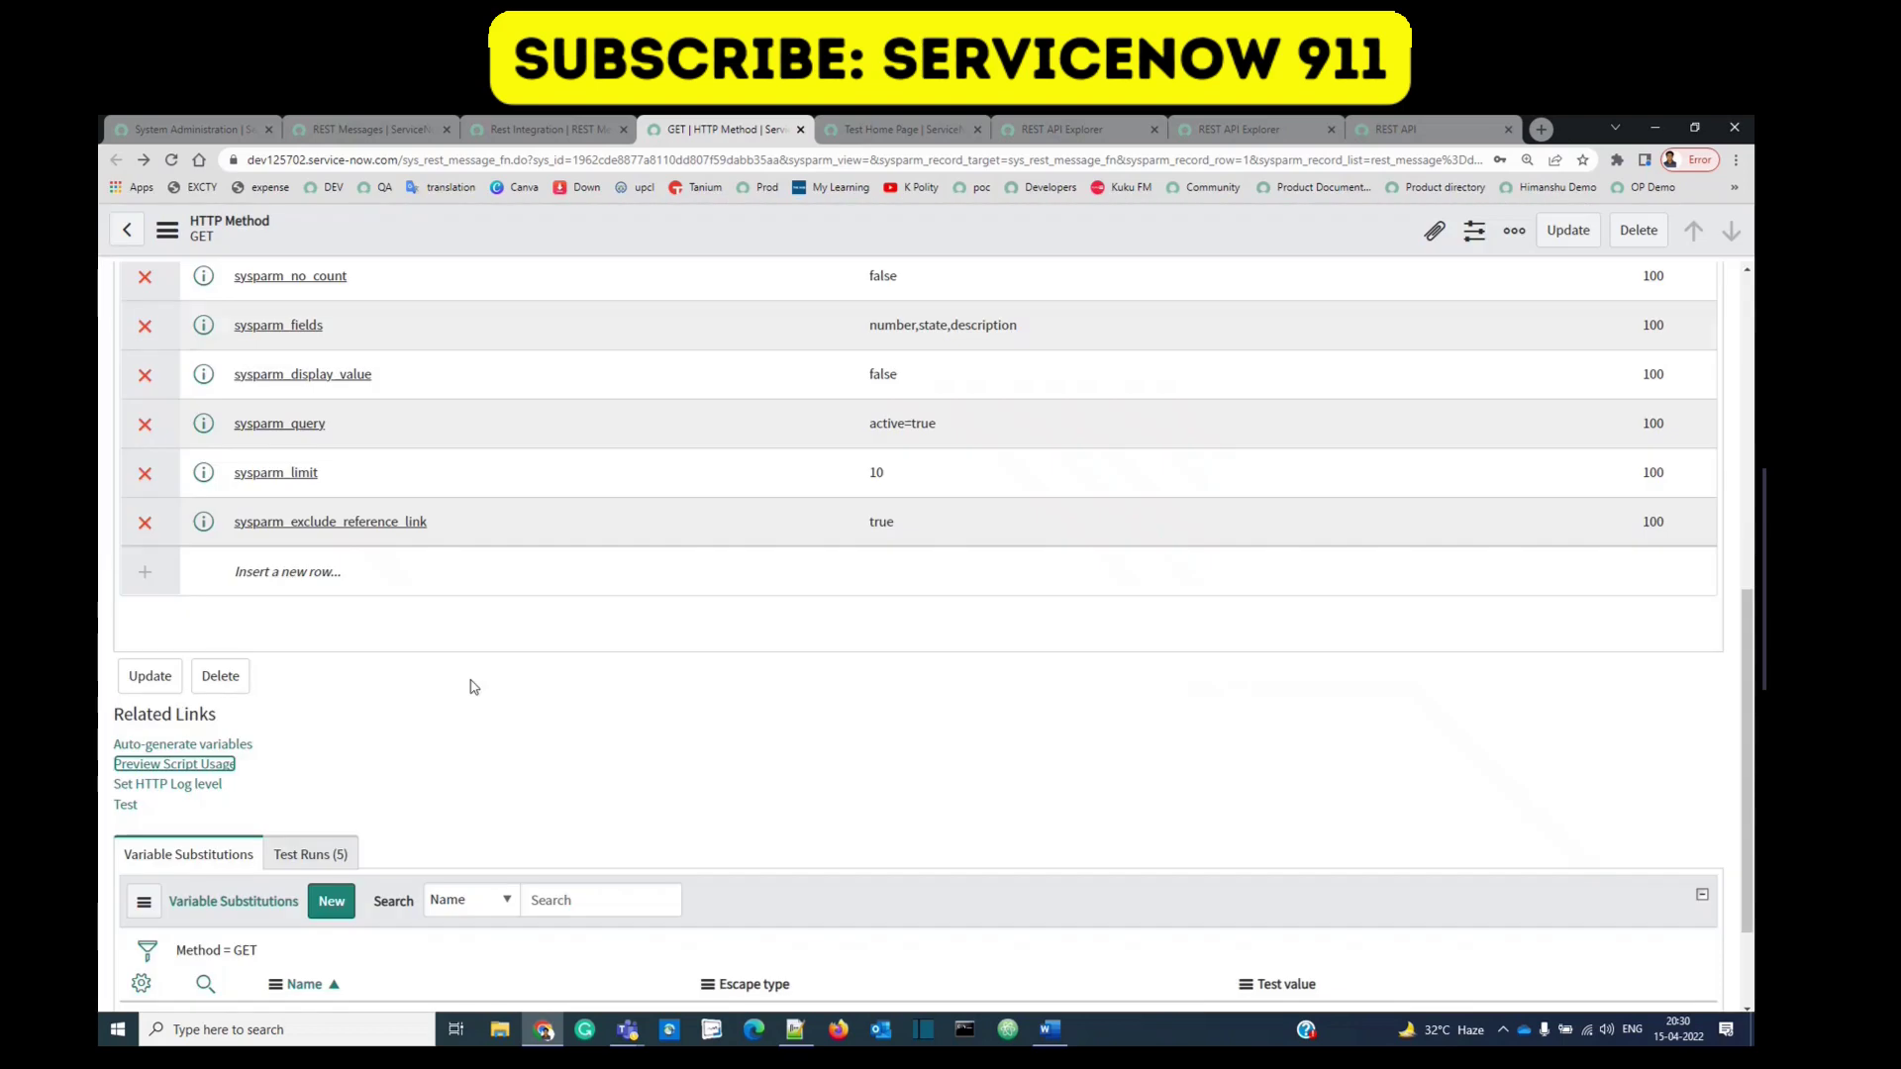
Step: Open the Rest Web service Demo scheduled script execution and show its script in the full-screen editor
left_click(198, 129)
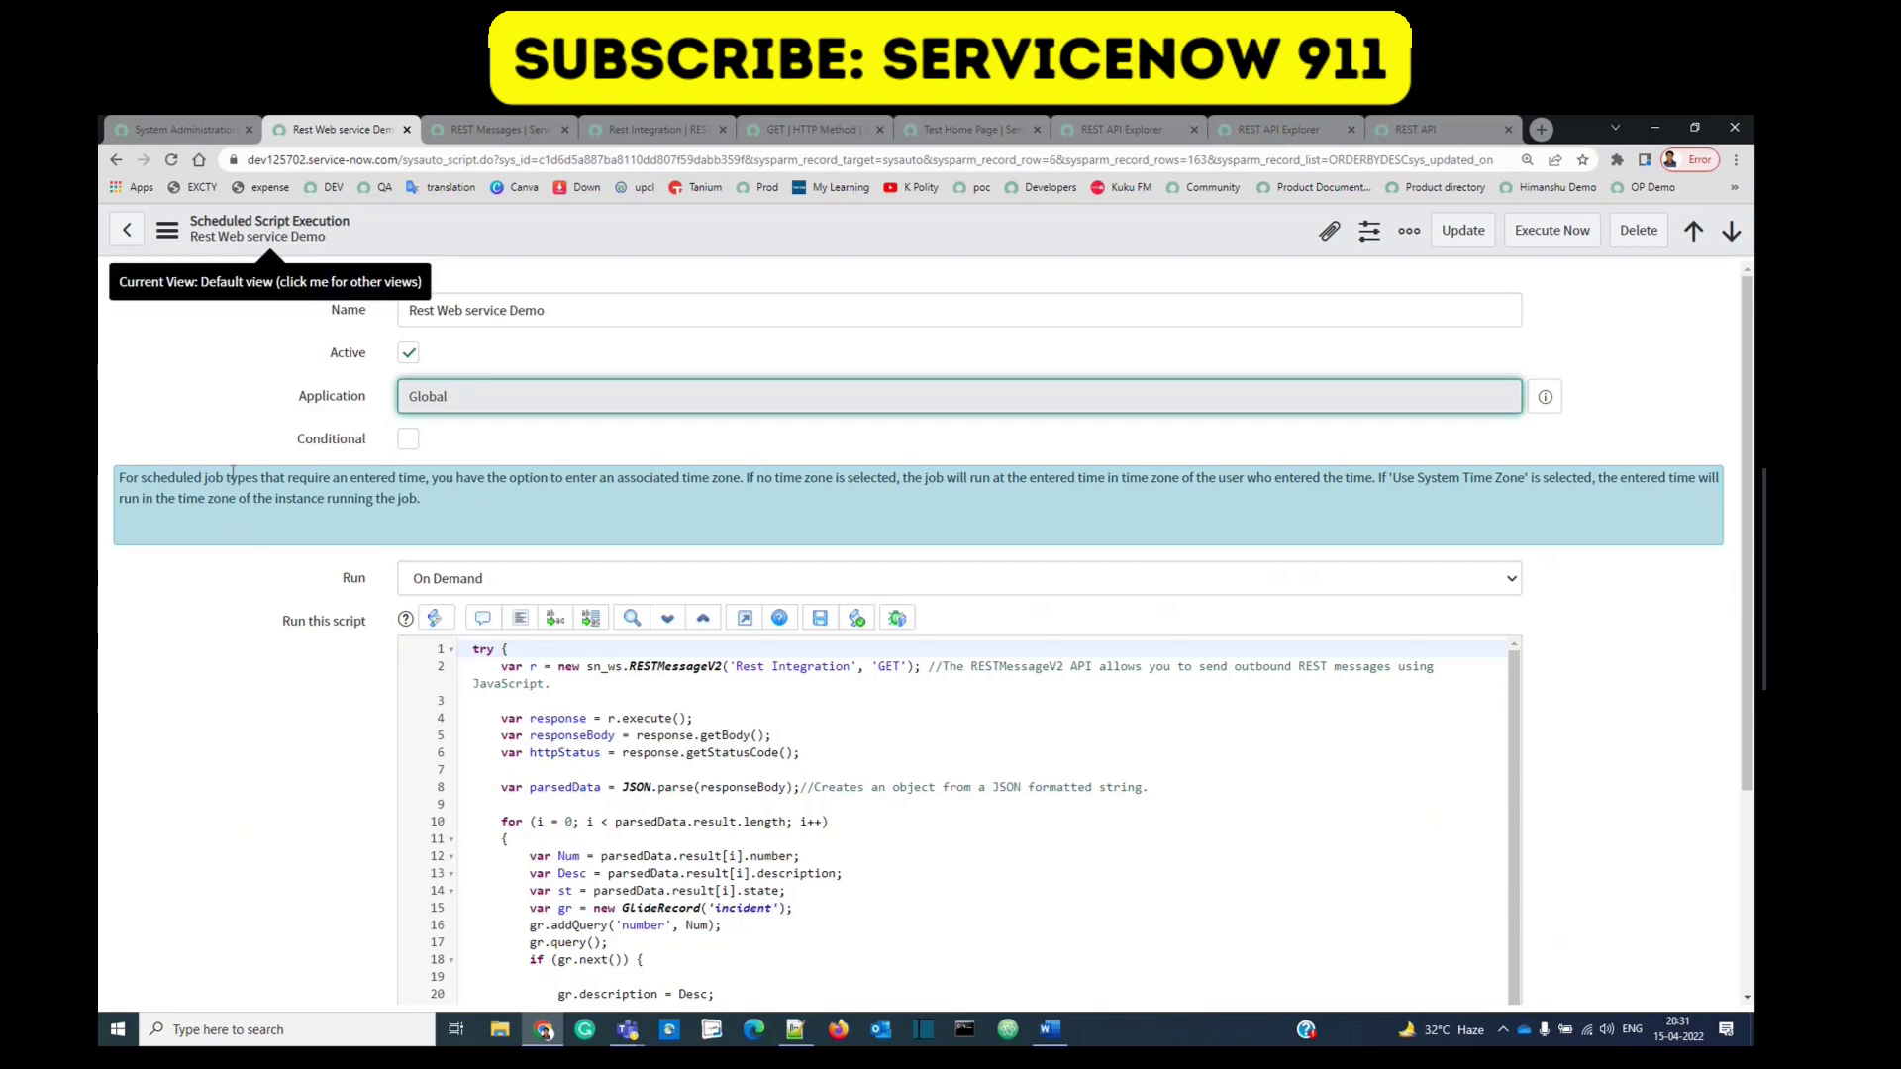
left_click(313, 718)
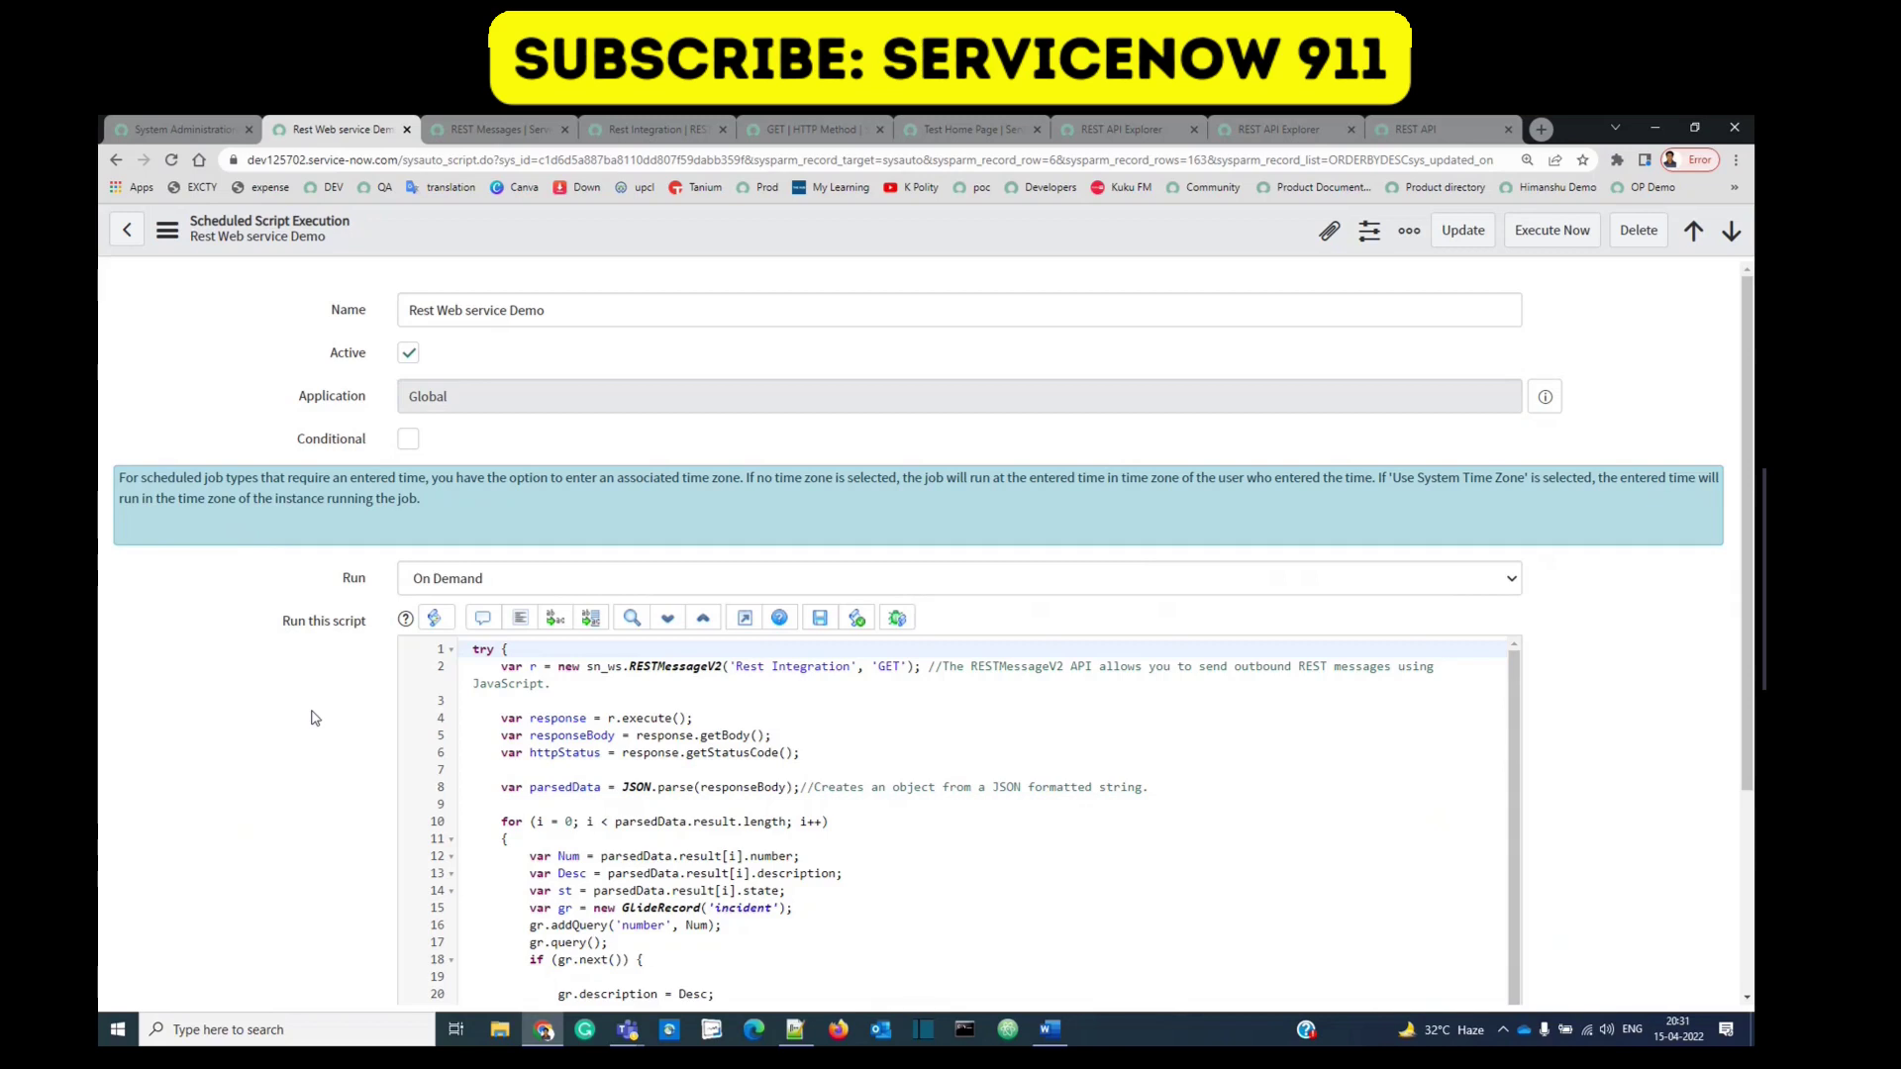
left_click(745, 619)
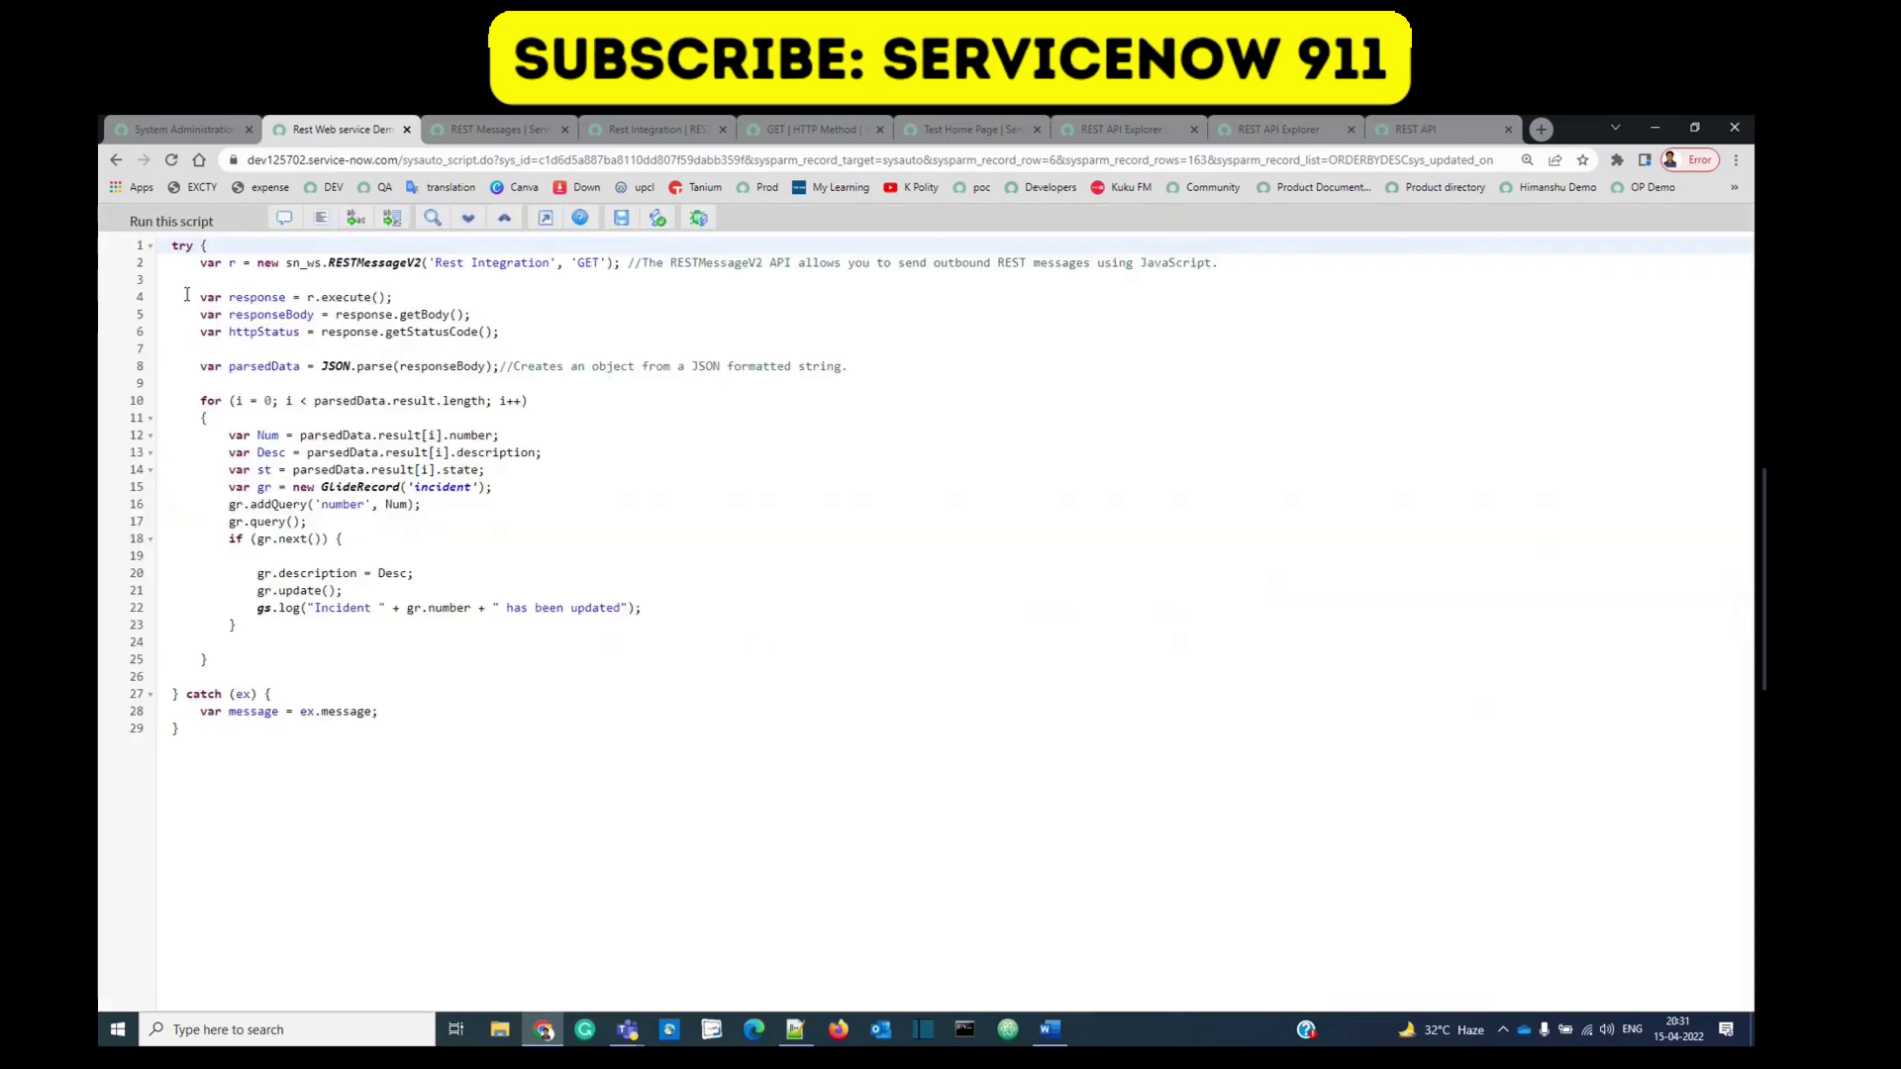
Step: Examine the RESTMessageV2, execute, getBody and getStatusCode lines at the start of the script, with the page text enlarged
left_click_drag(500, 333, 167, 265)
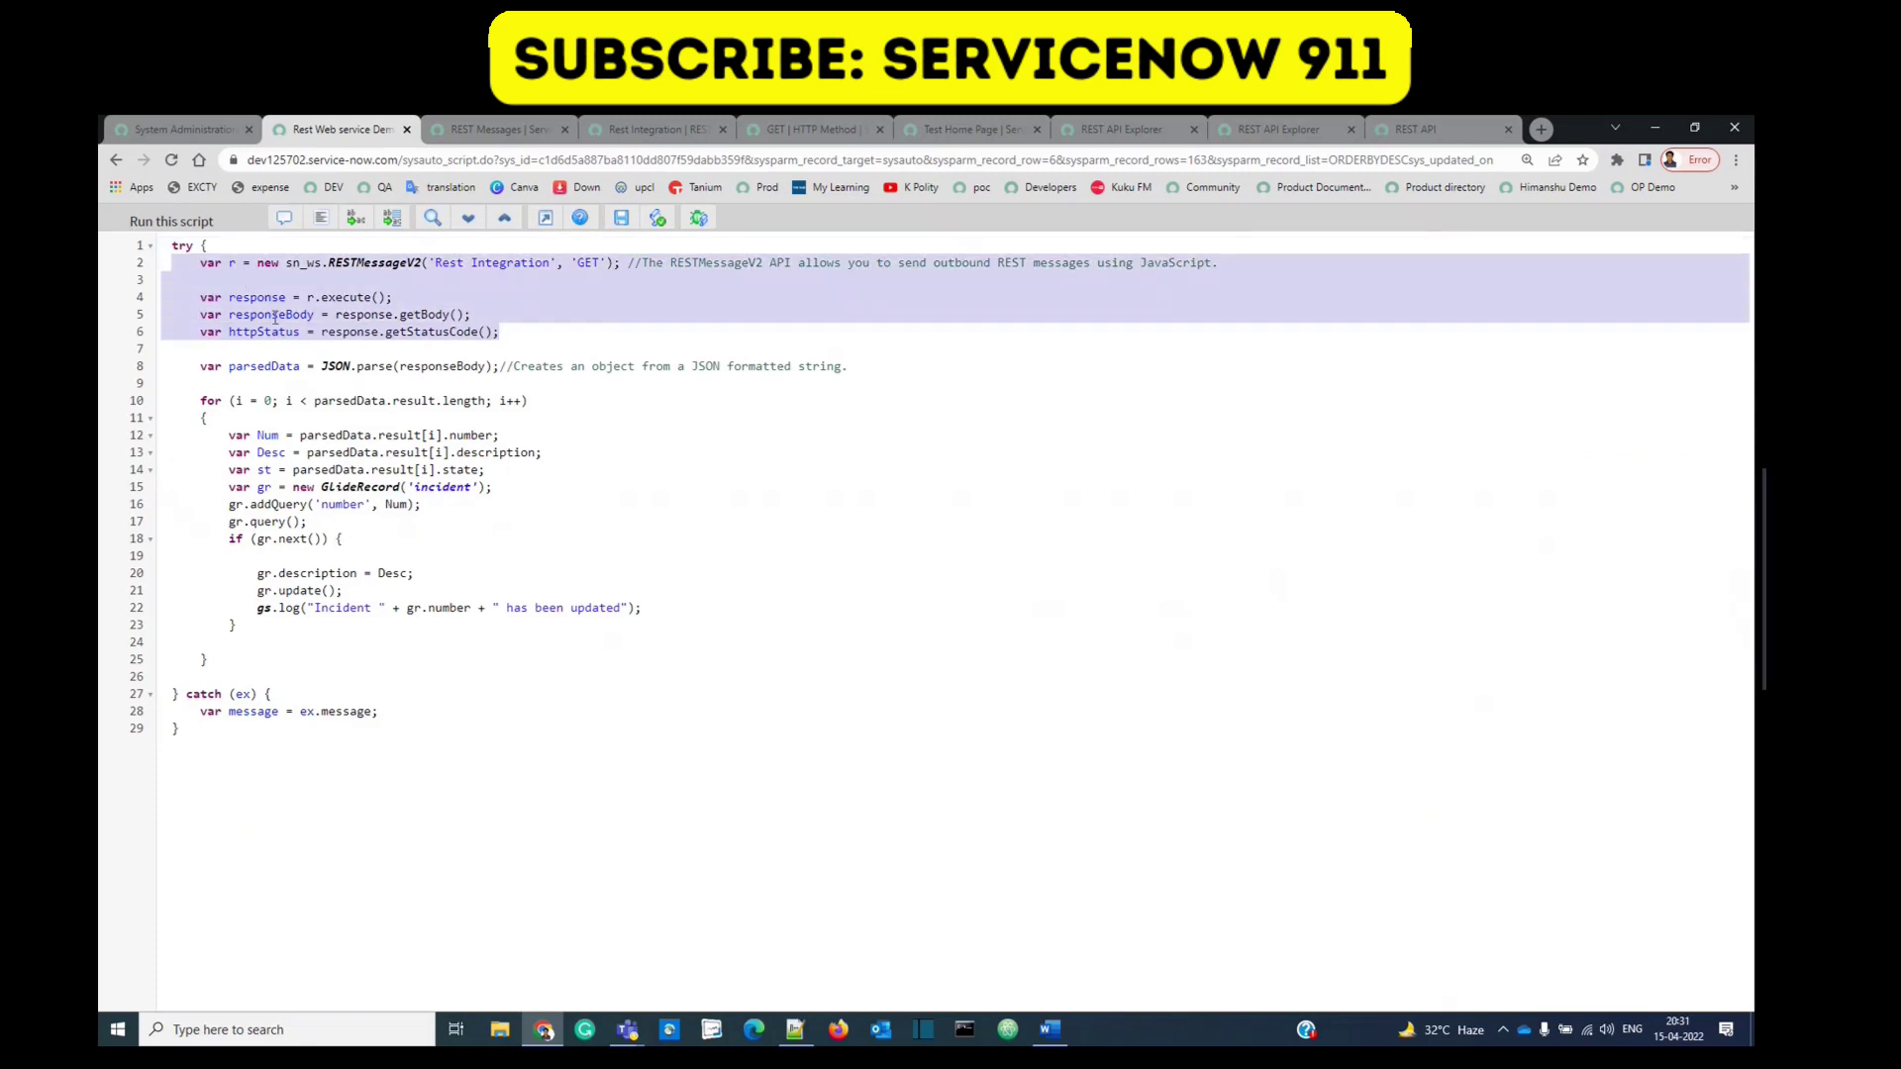
left_click(347, 294)
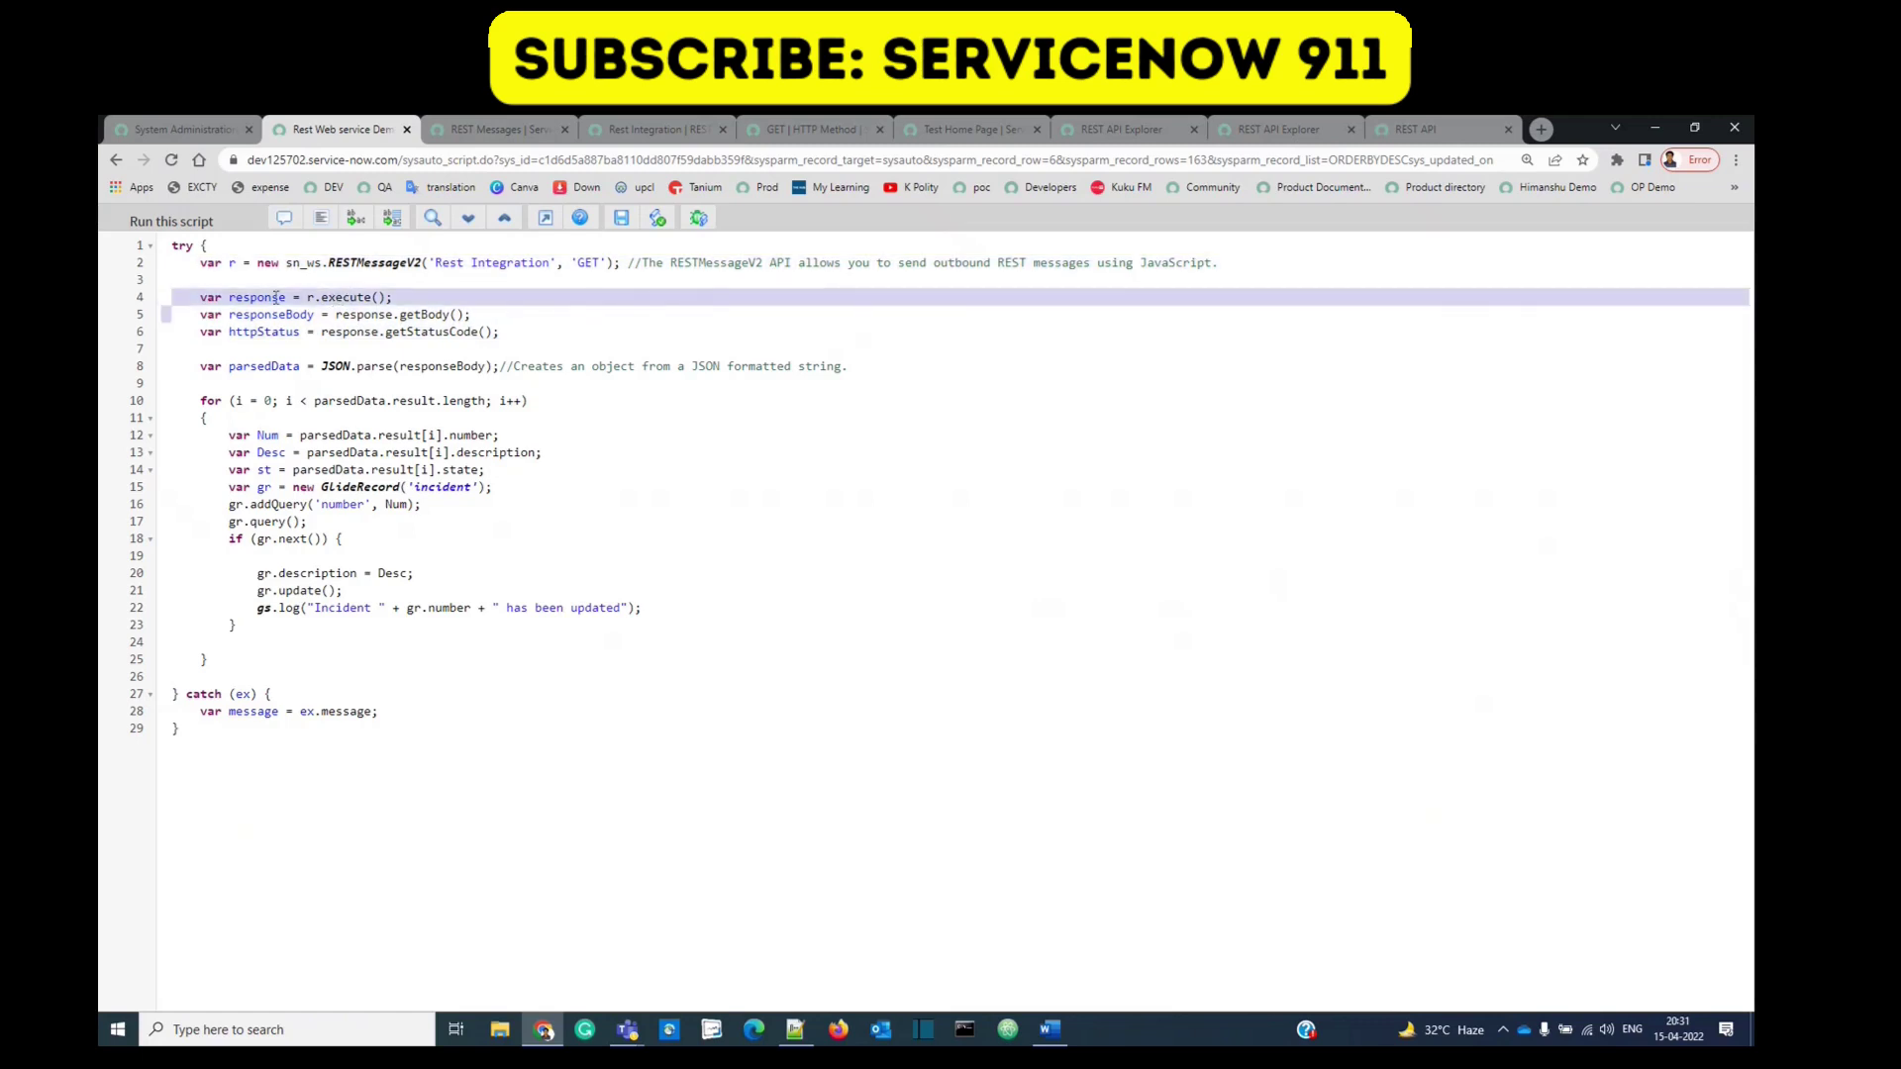
key("ctrl+plus")
key("ctrl+plus")
Step: Examine the JSON.parse line with its parsedData and responseBody variables, and the for loop header that uses parsedData.result.length
left_click(199, 432)
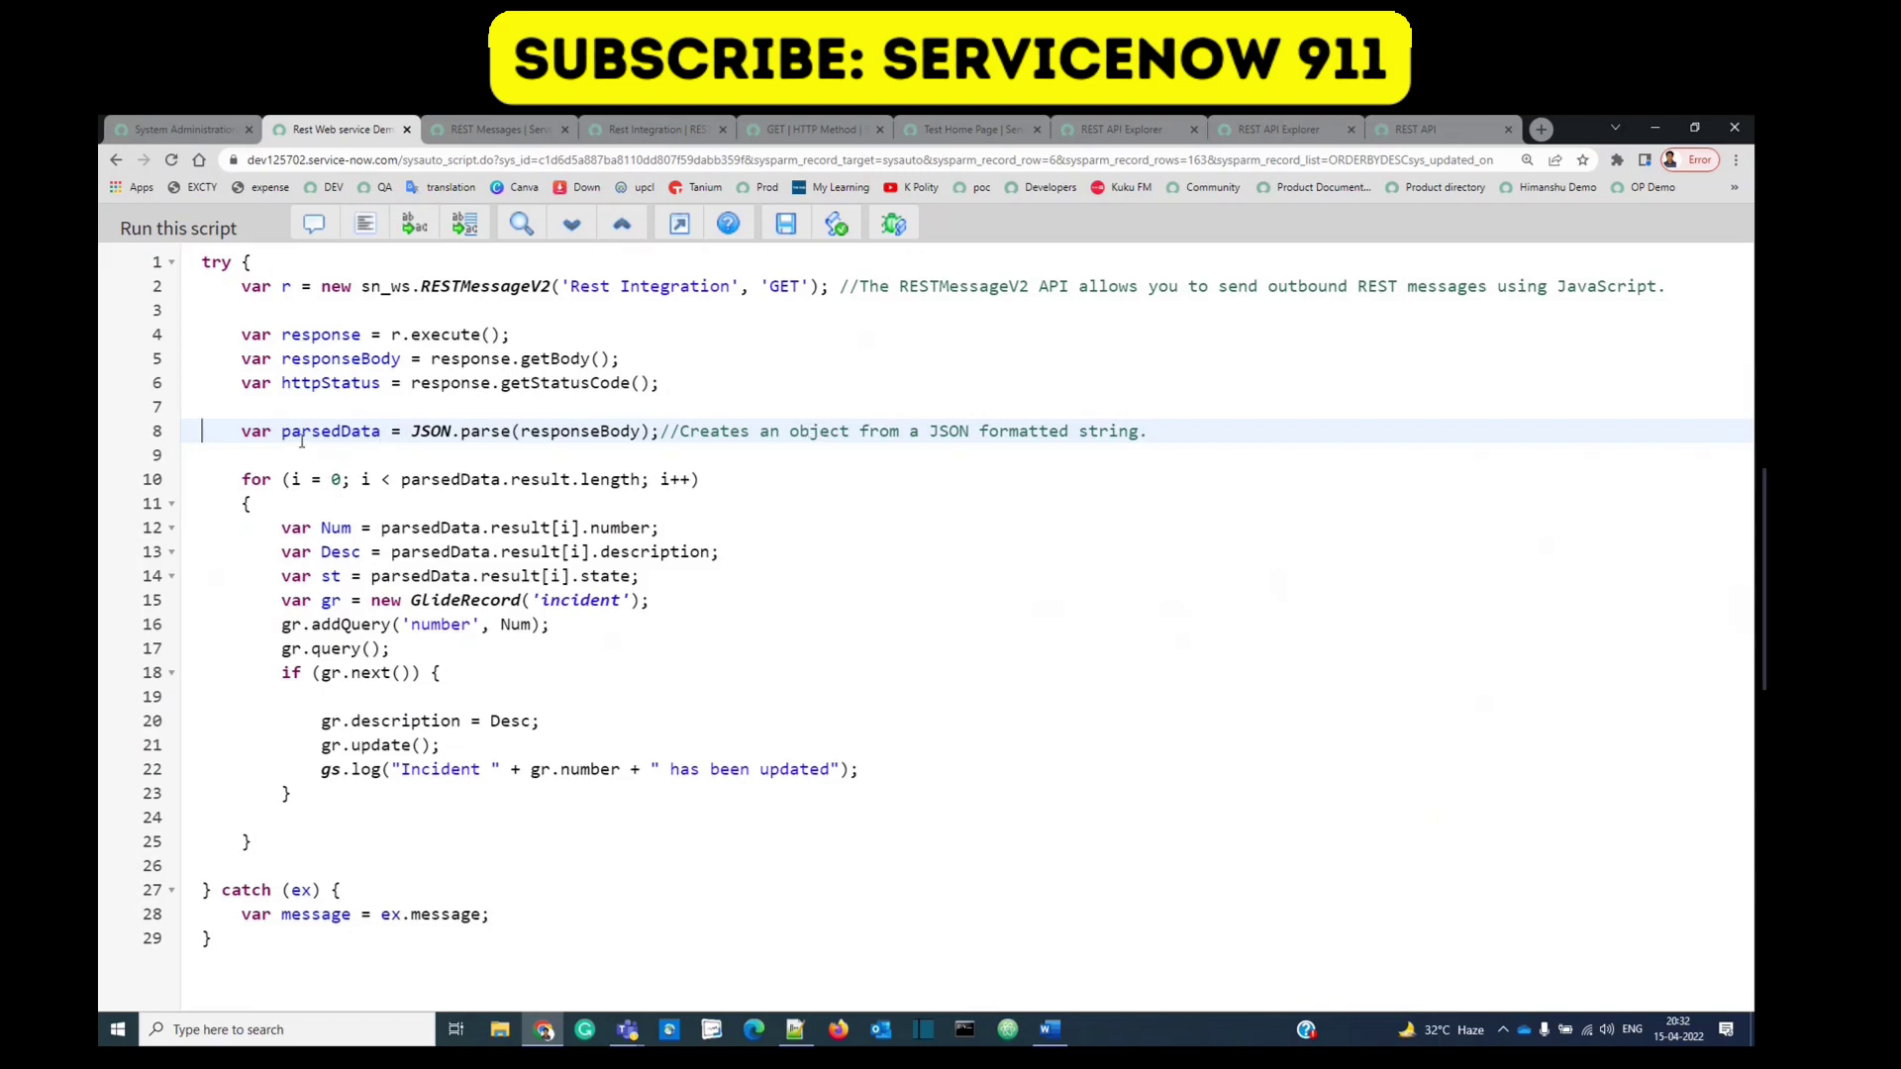
double_click(355, 433)
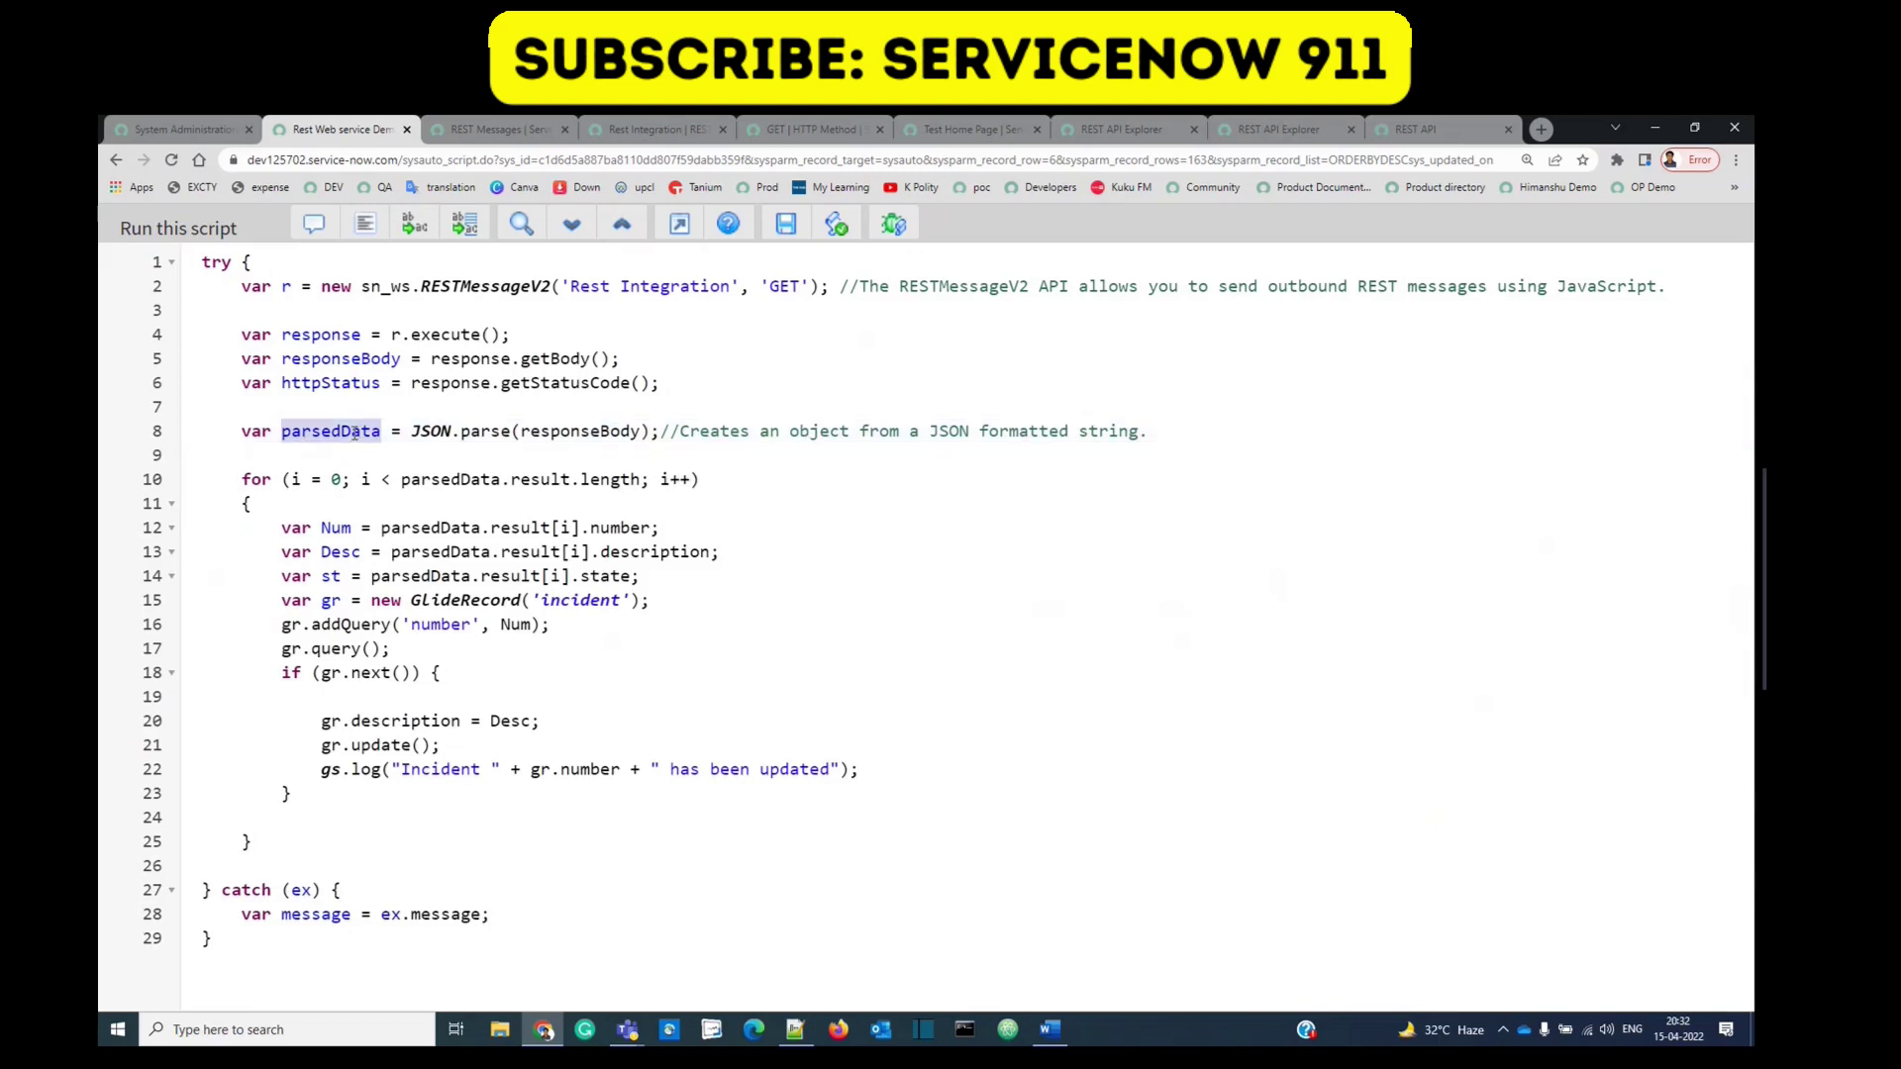
double_click(575, 432)
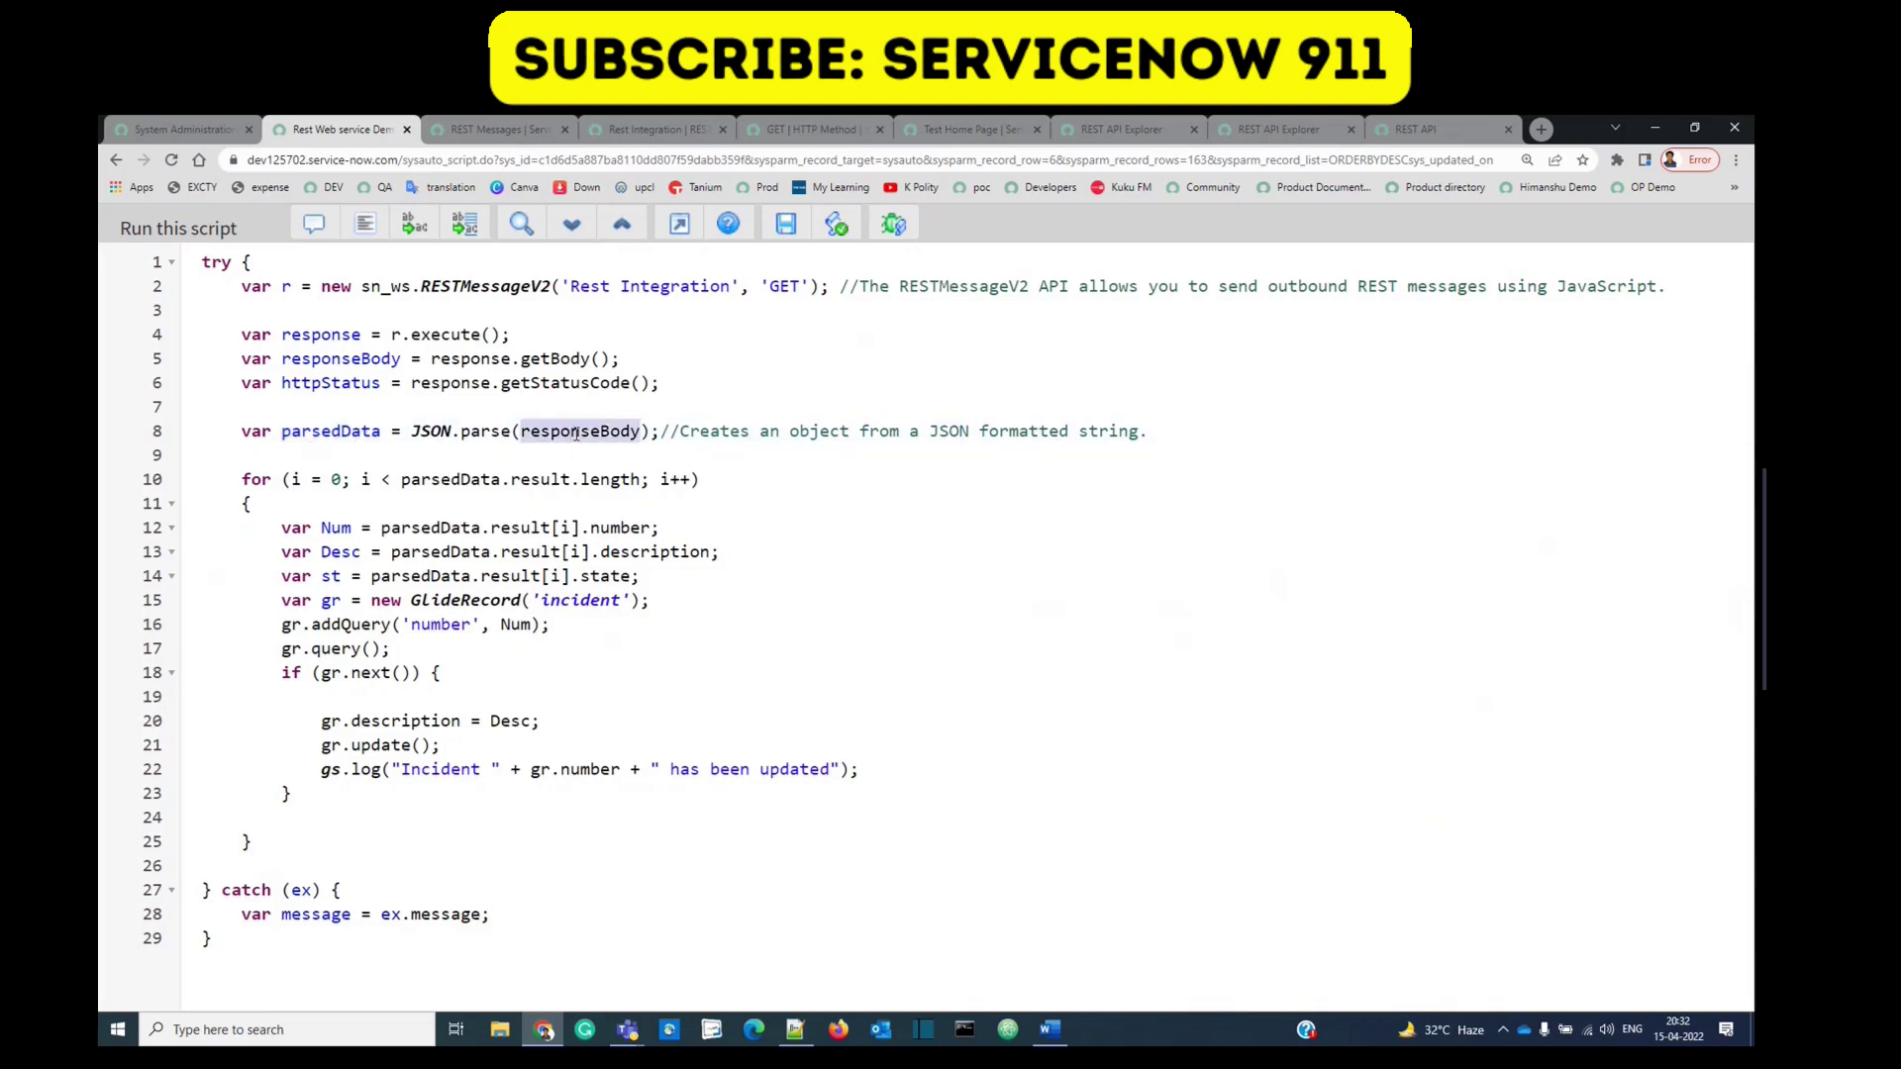
double_click(331, 432)
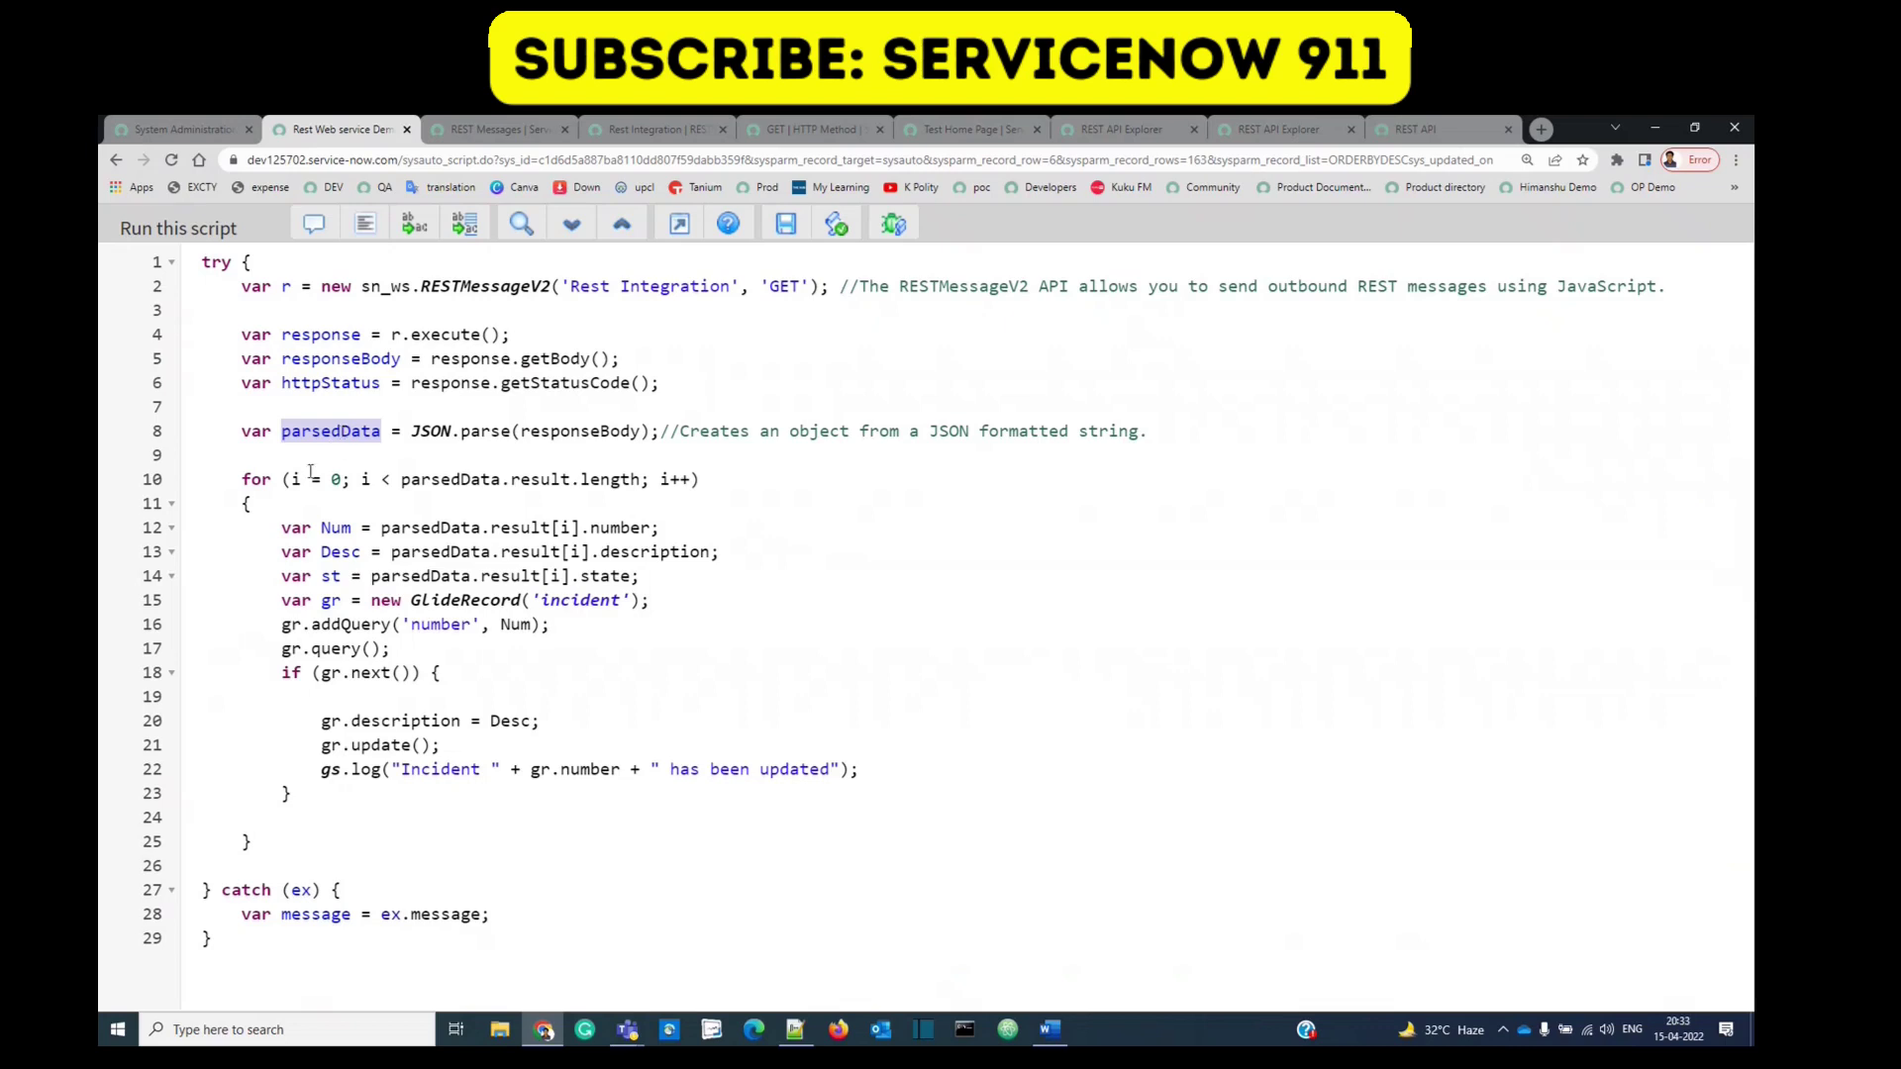
left_click_drag(231, 479, 761, 479)
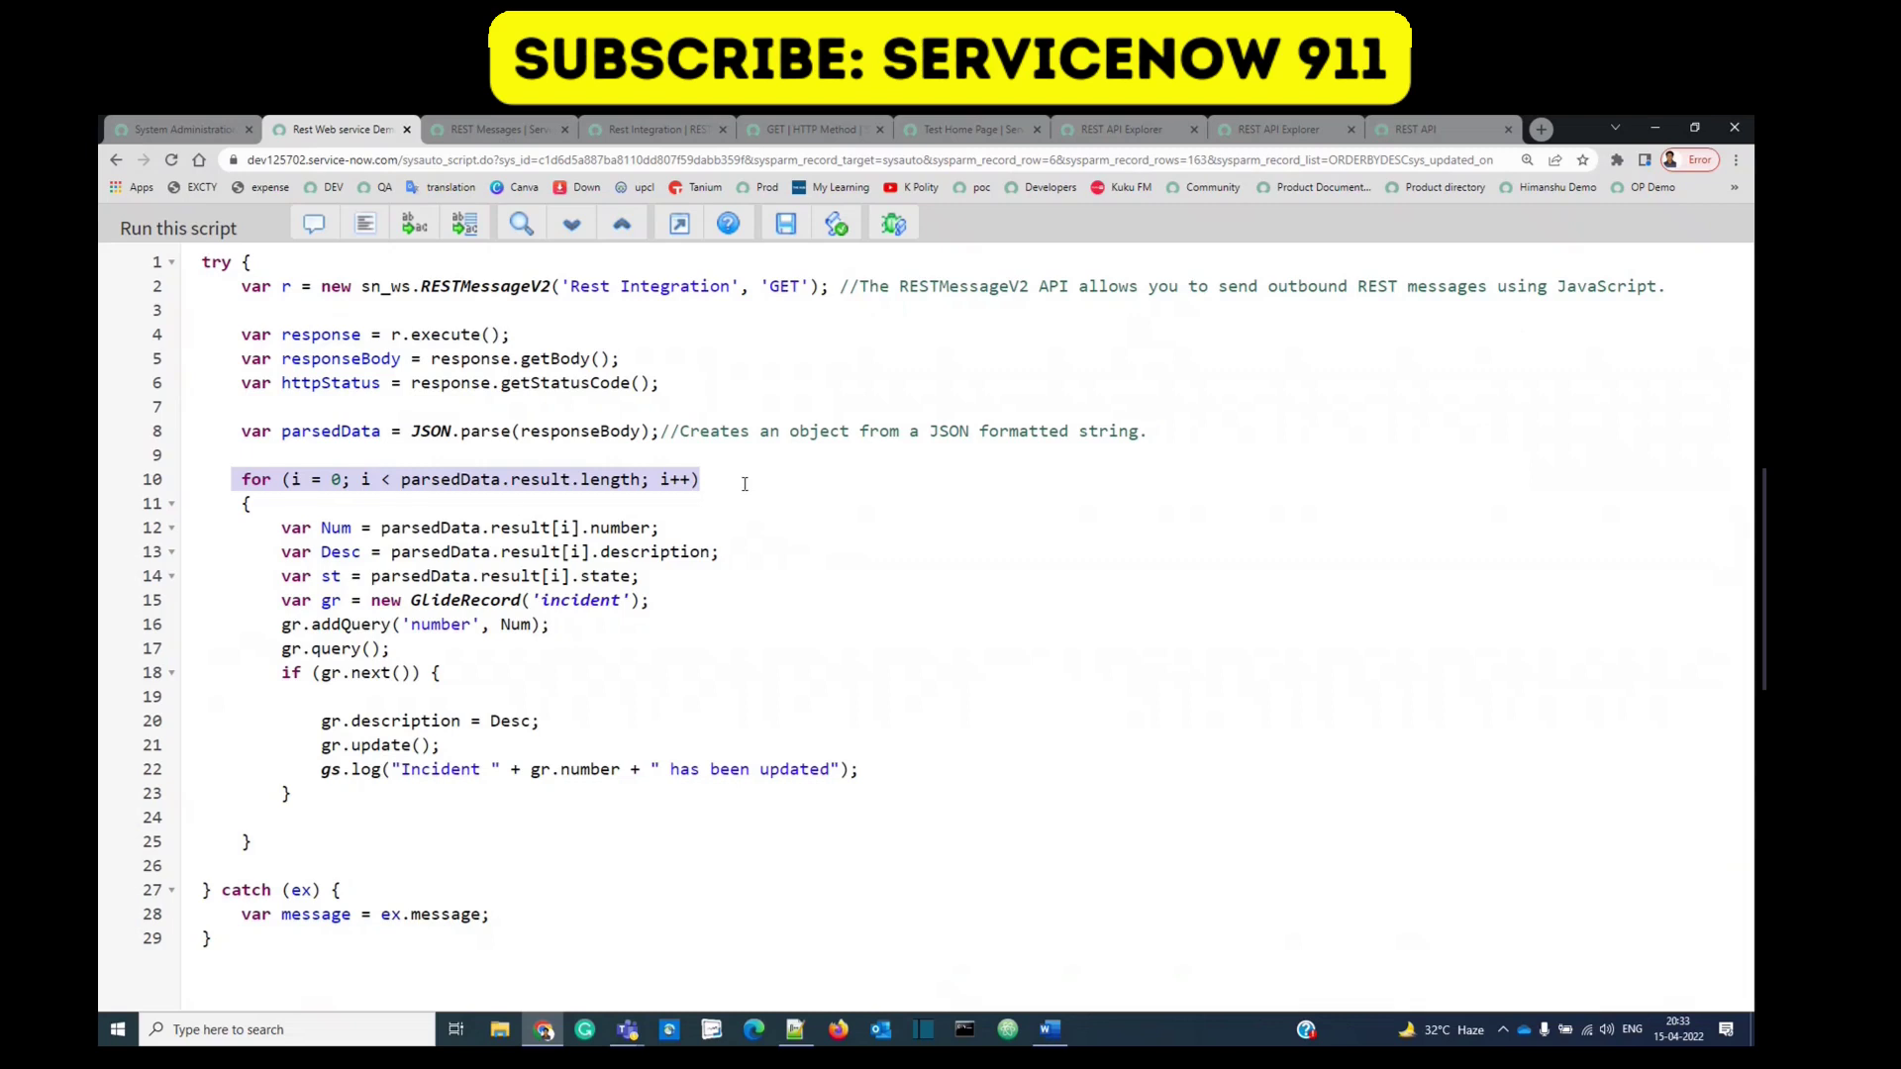
left_click(745, 483)
double_click(435, 481)
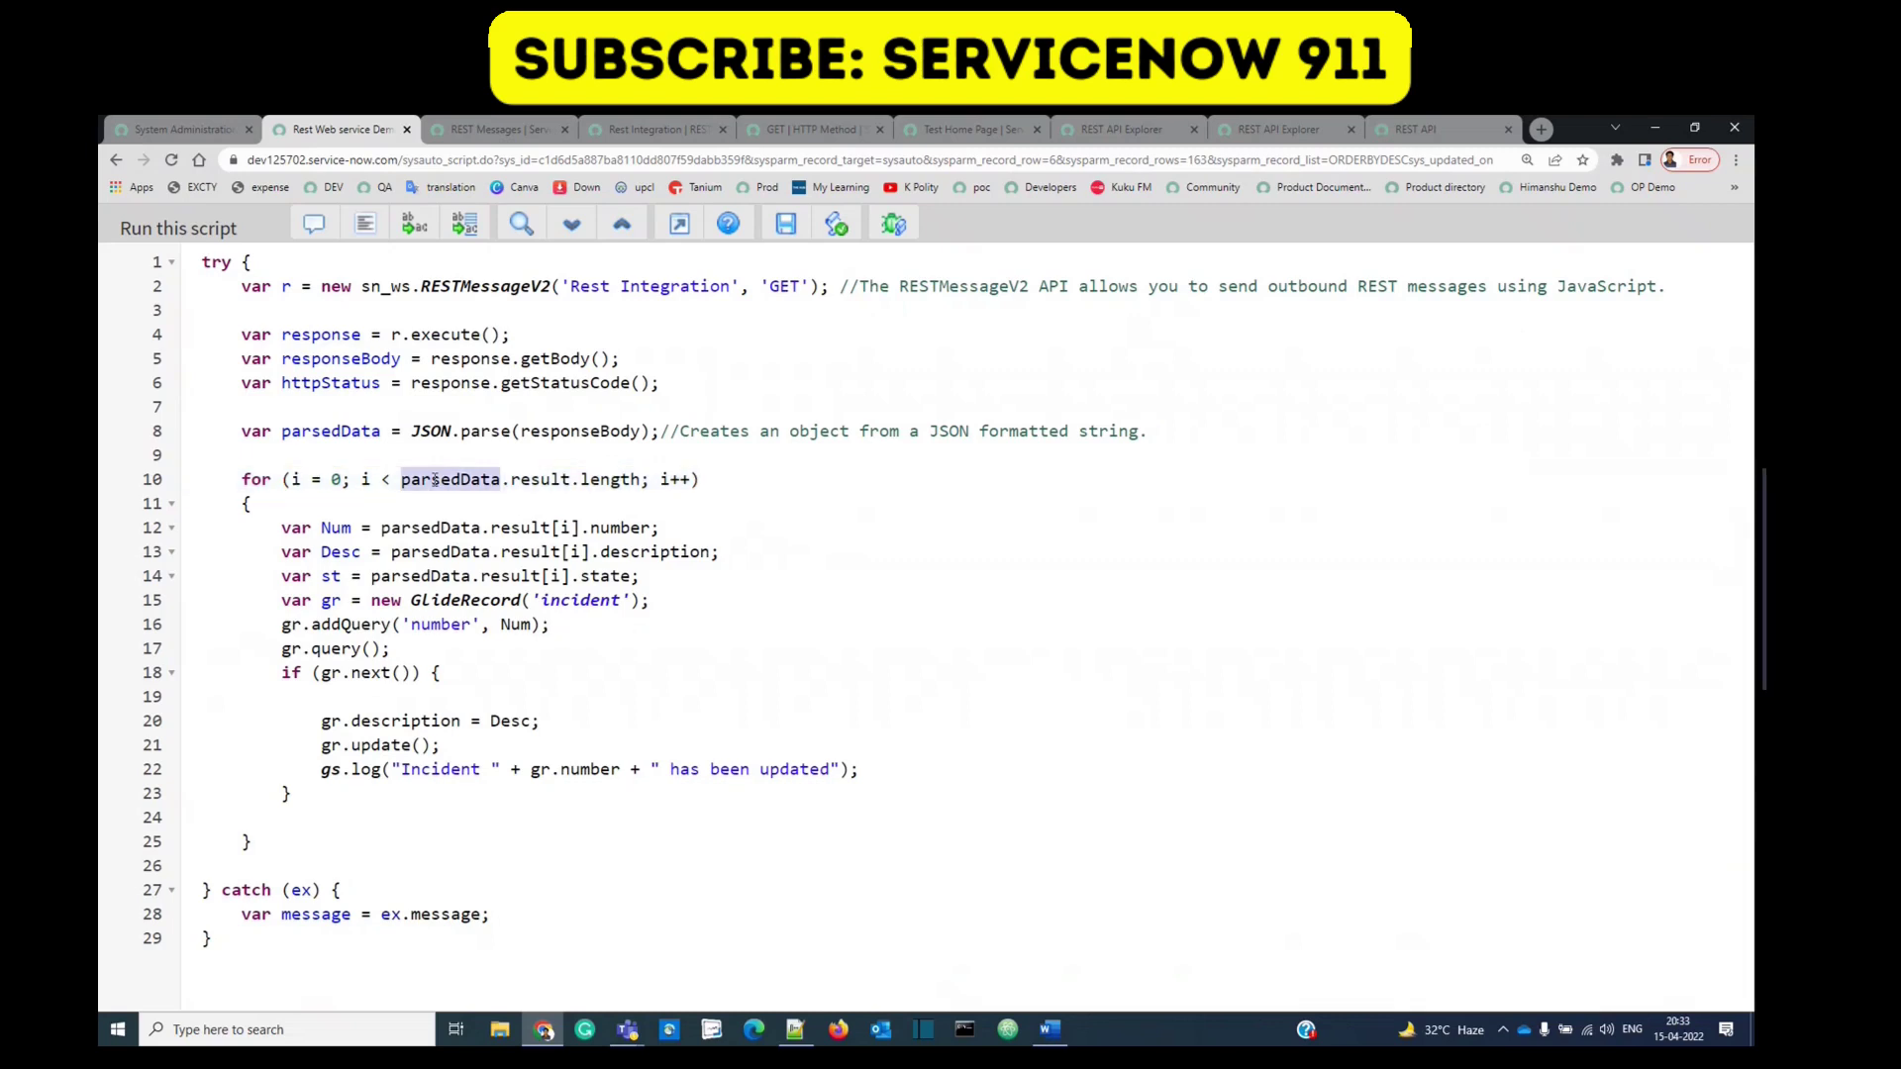
Step: Switch to Notepad++ and examine the first three incident objects and the "result" key of the JSON response
left_click(790, 1033)
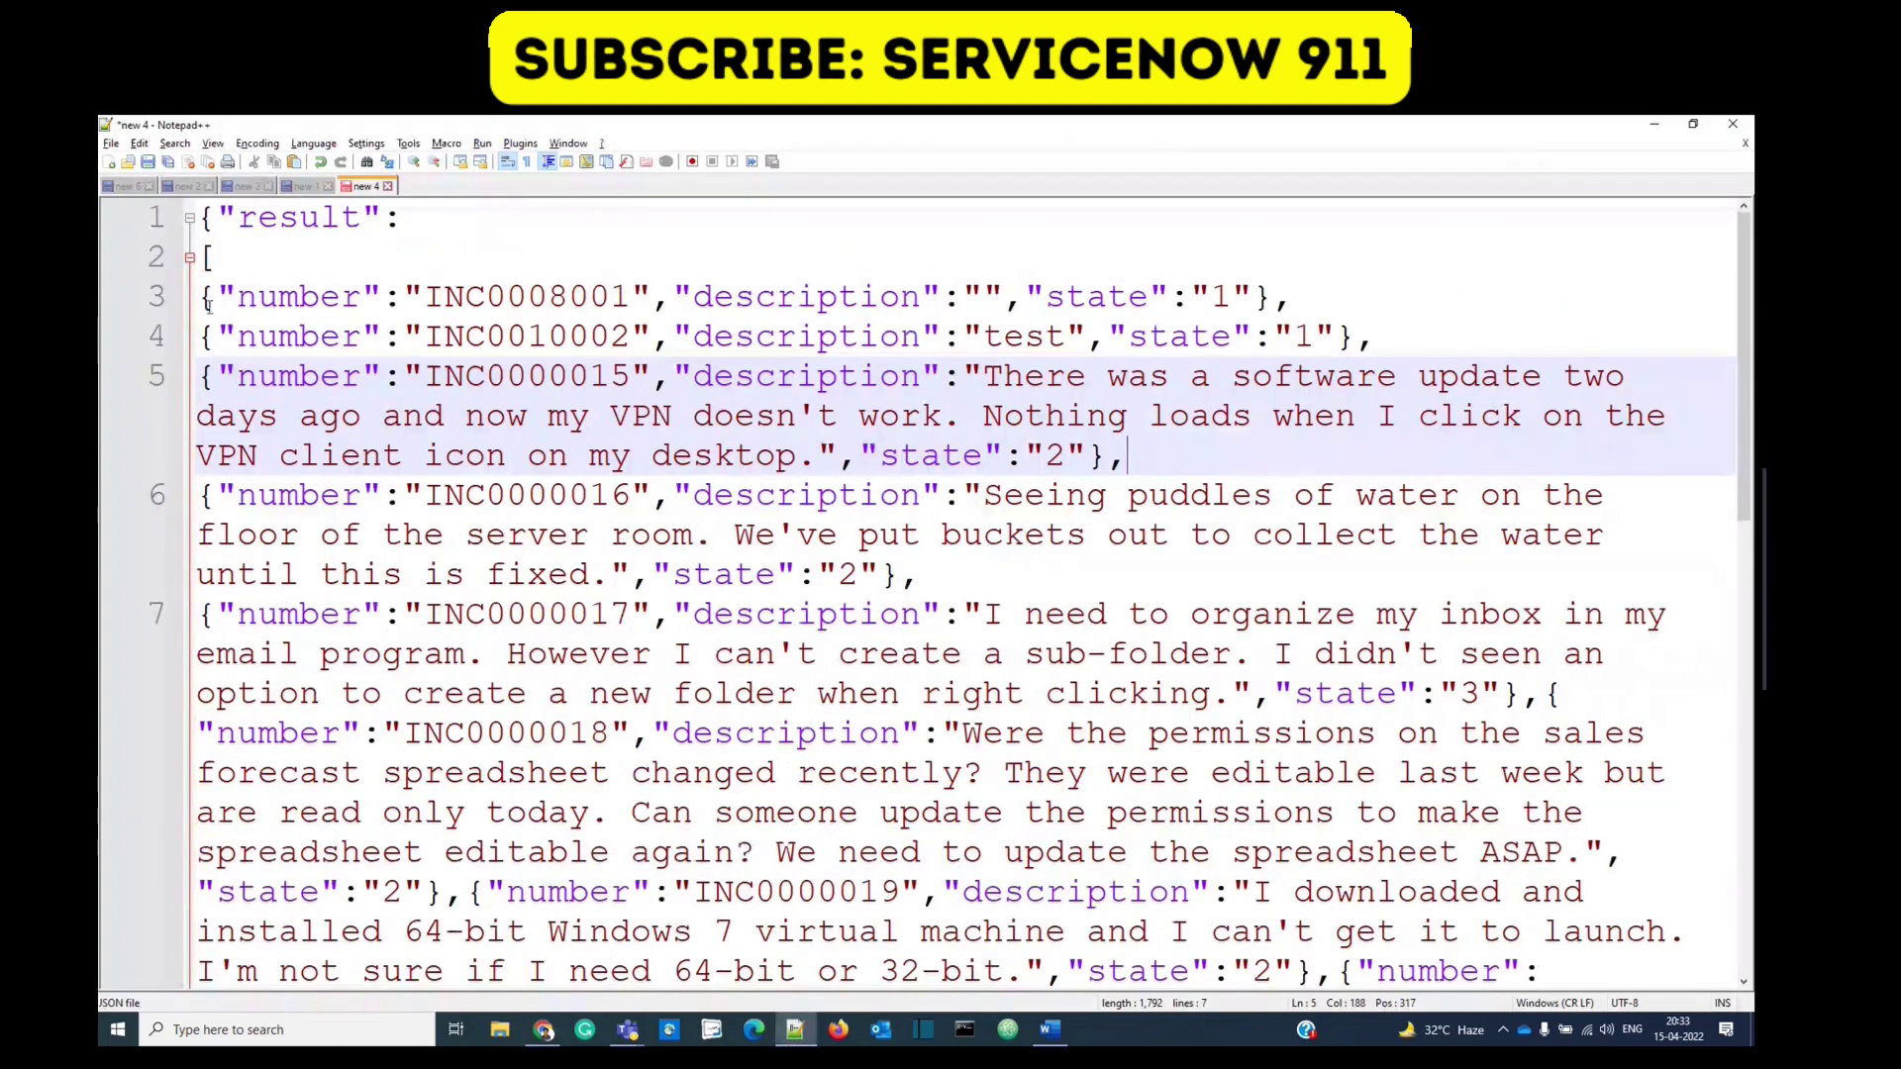
left_click_drag(205, 297, 1105, 455)
left_click(1384, 337)
left_click(199, 383)
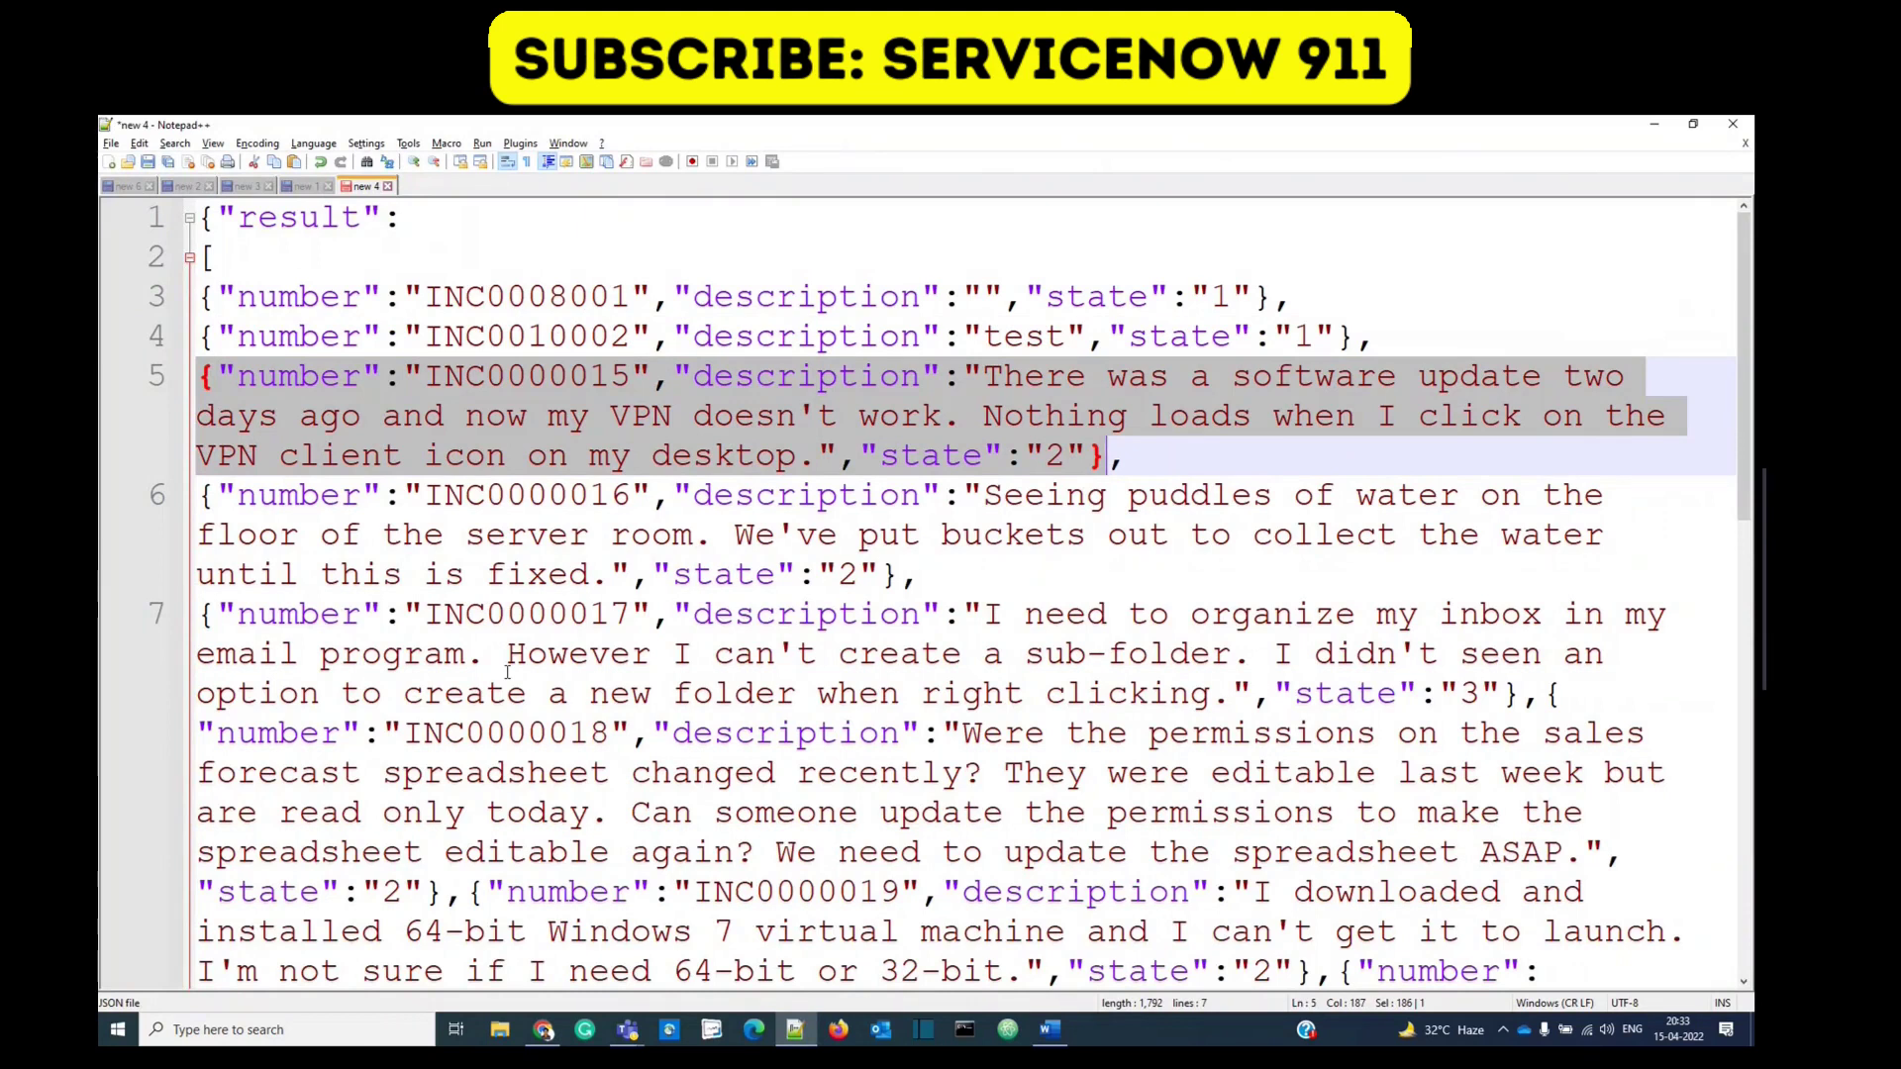
double_click(290, 220)
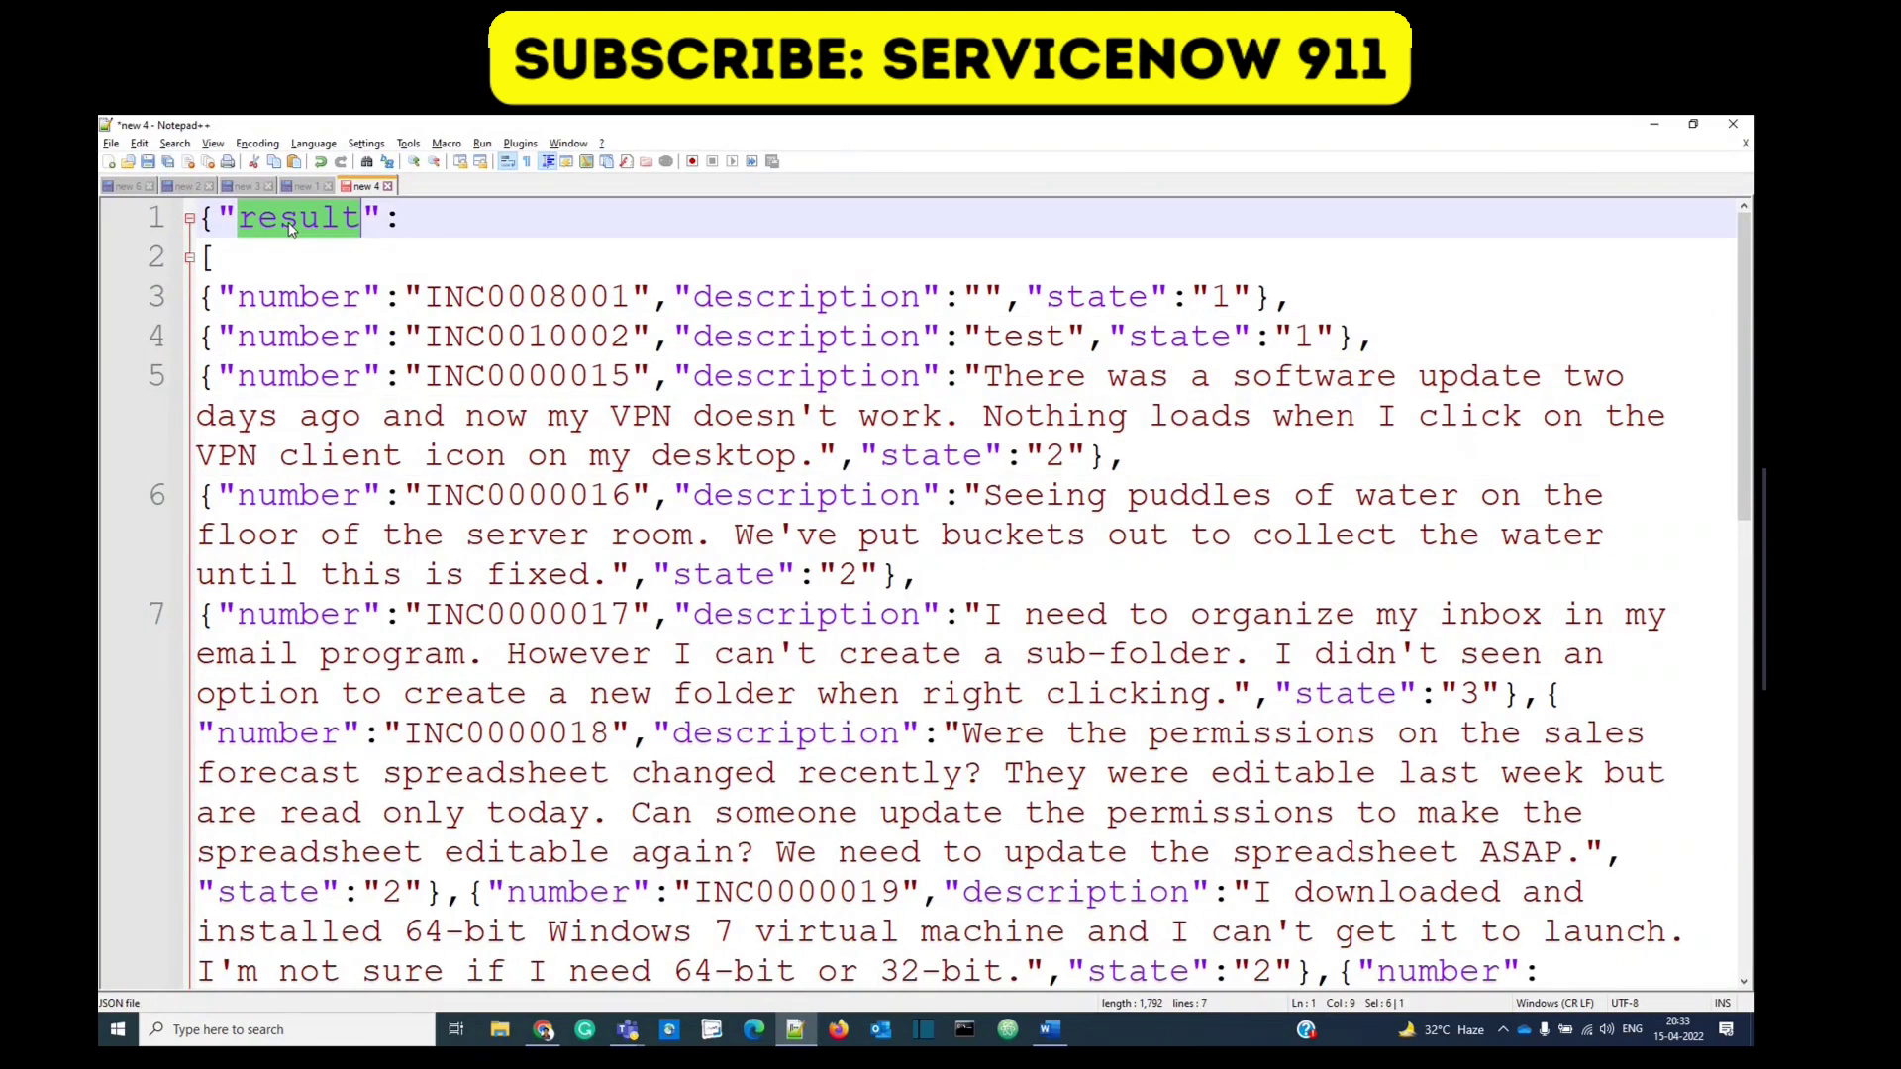
Step: Switch back to Chrome and examine the Num, Desc and st variables and the result[i] reference inside the loop
key("alt+Tab")
double_click(335, 527)
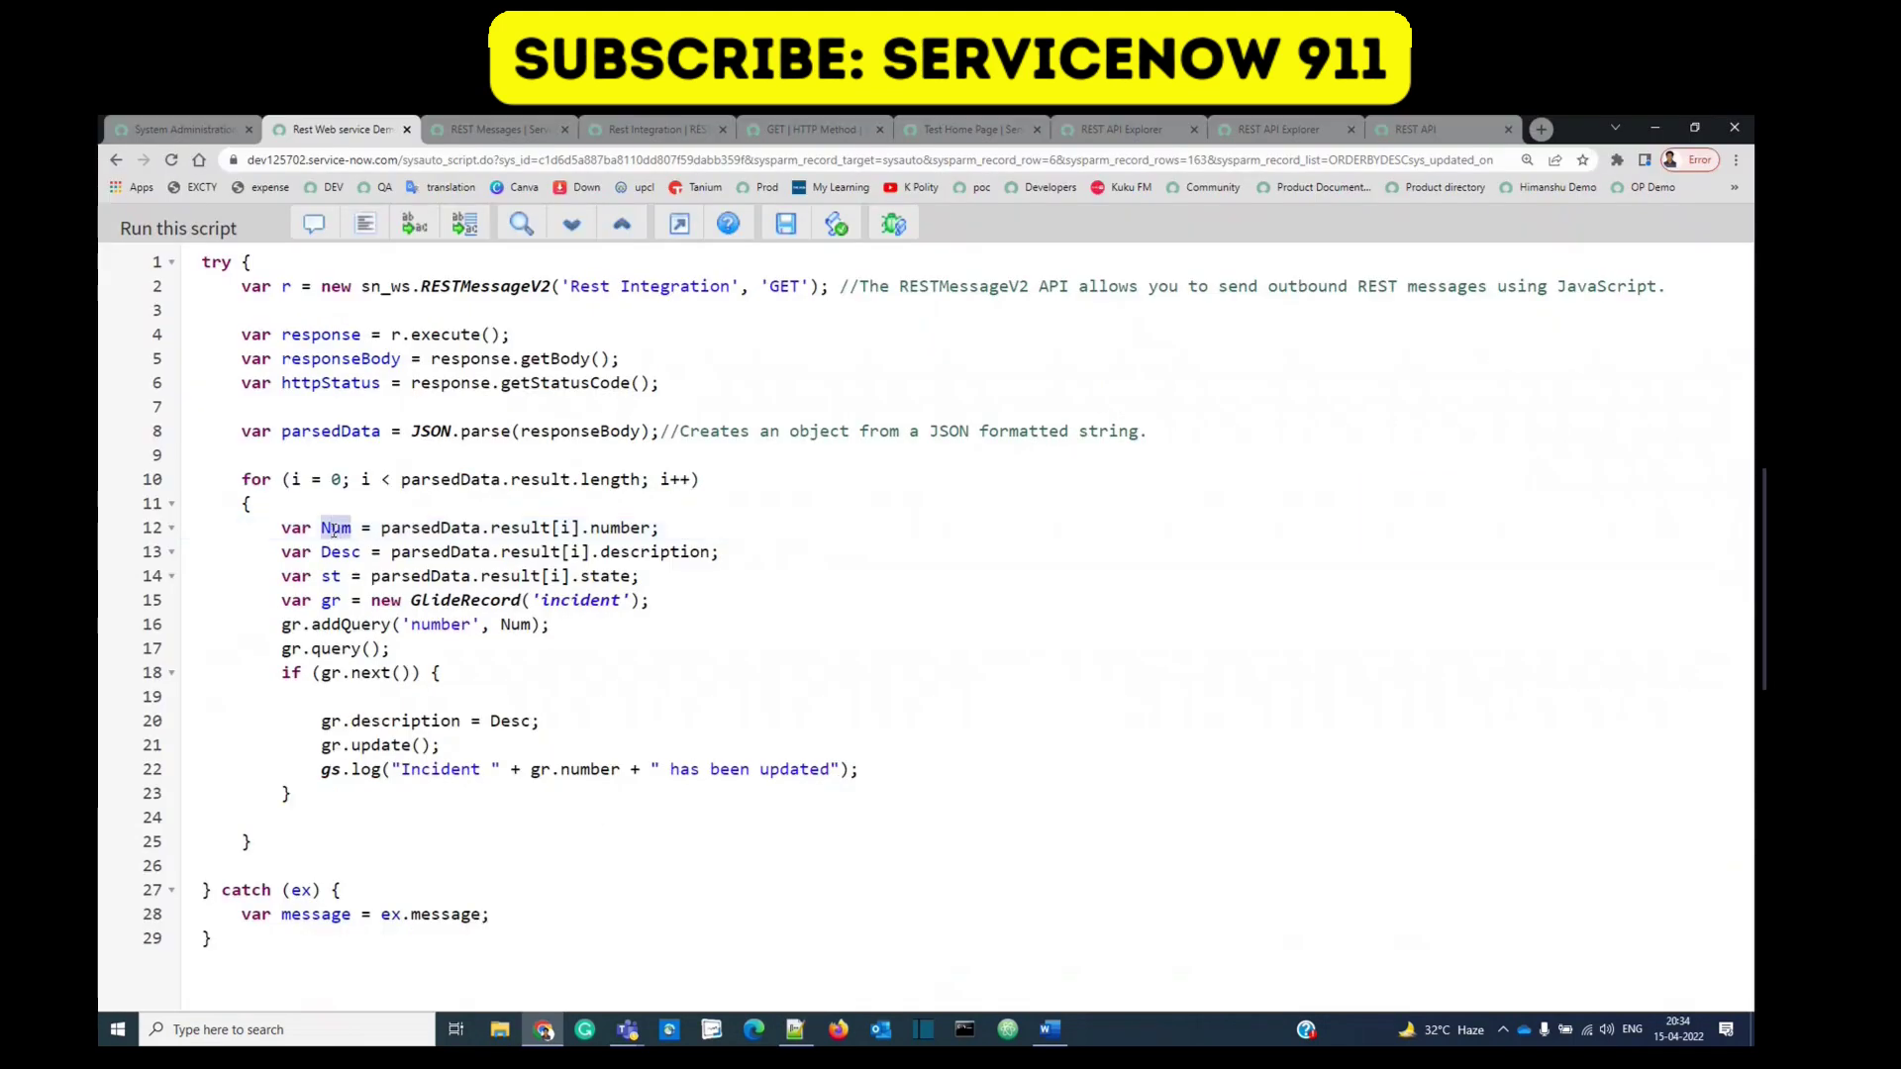
double_click(337, 551)
double_click(329, 578)
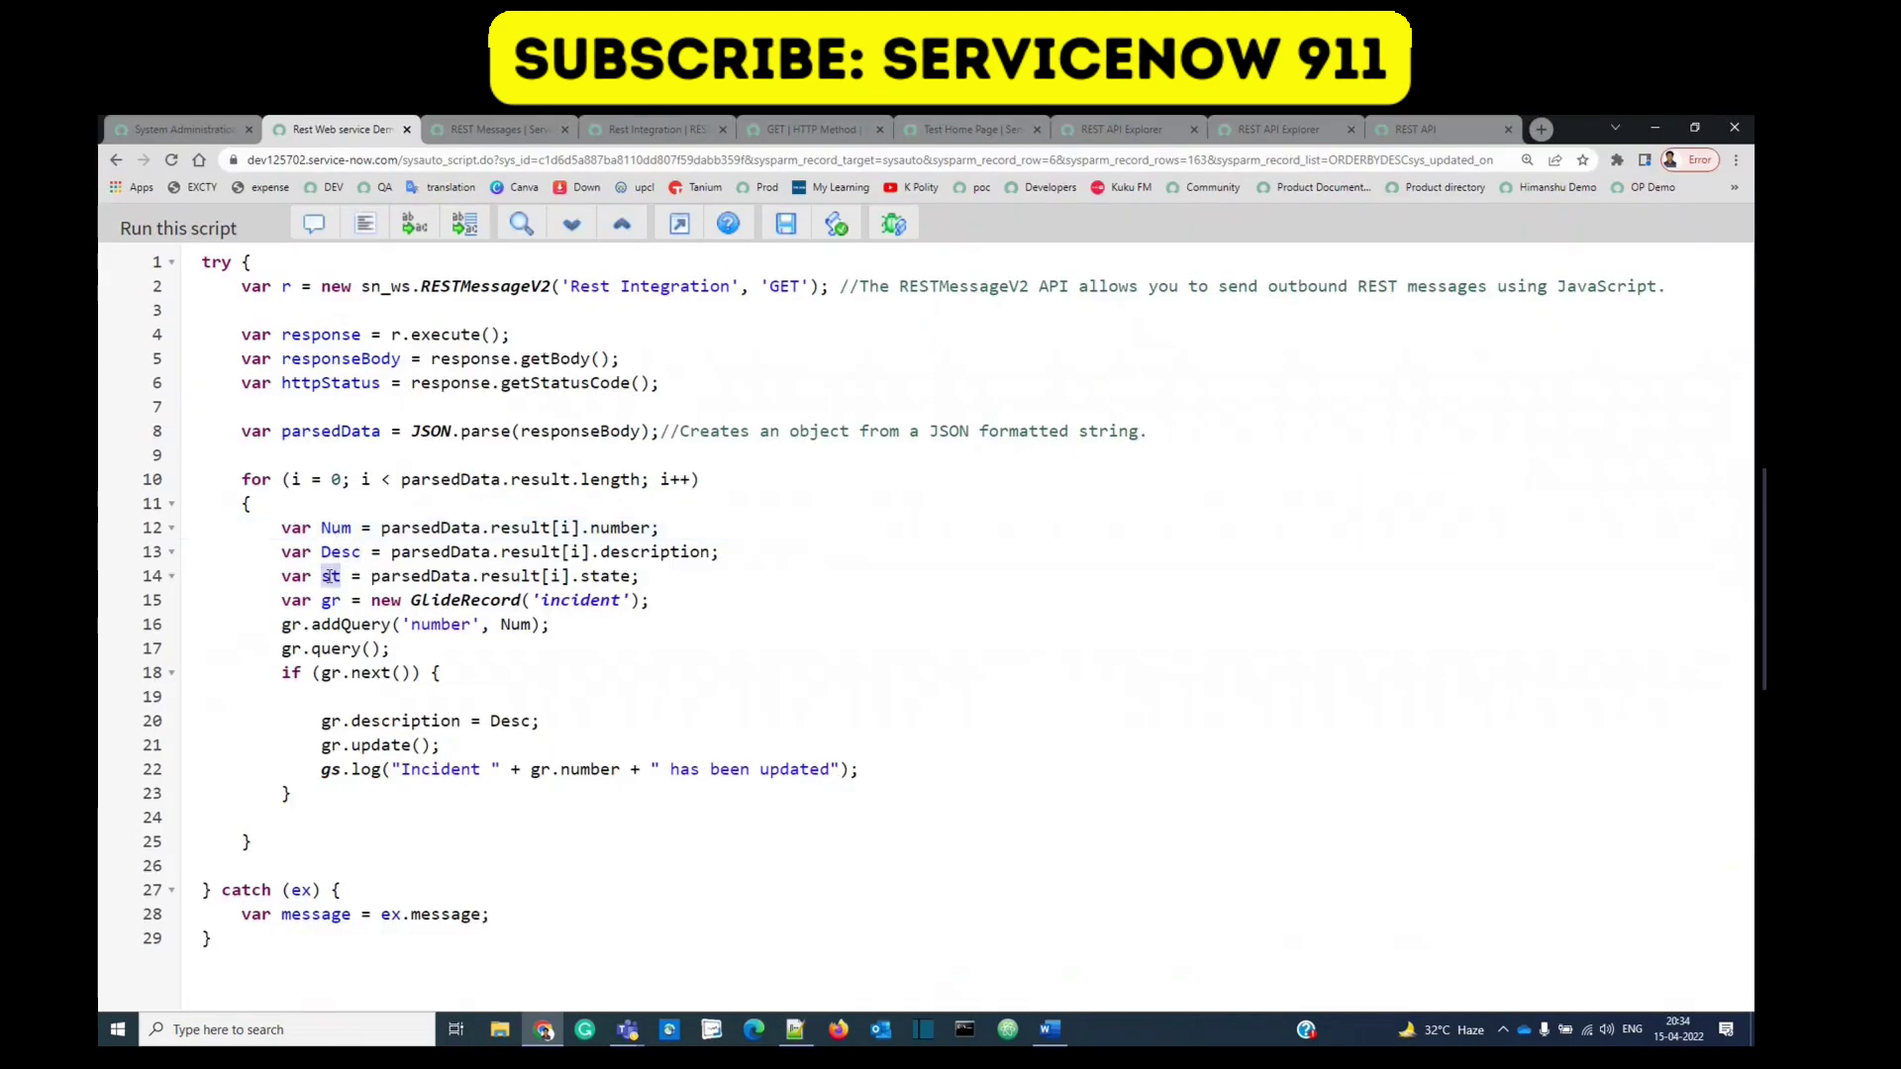
double_click(507, 527)
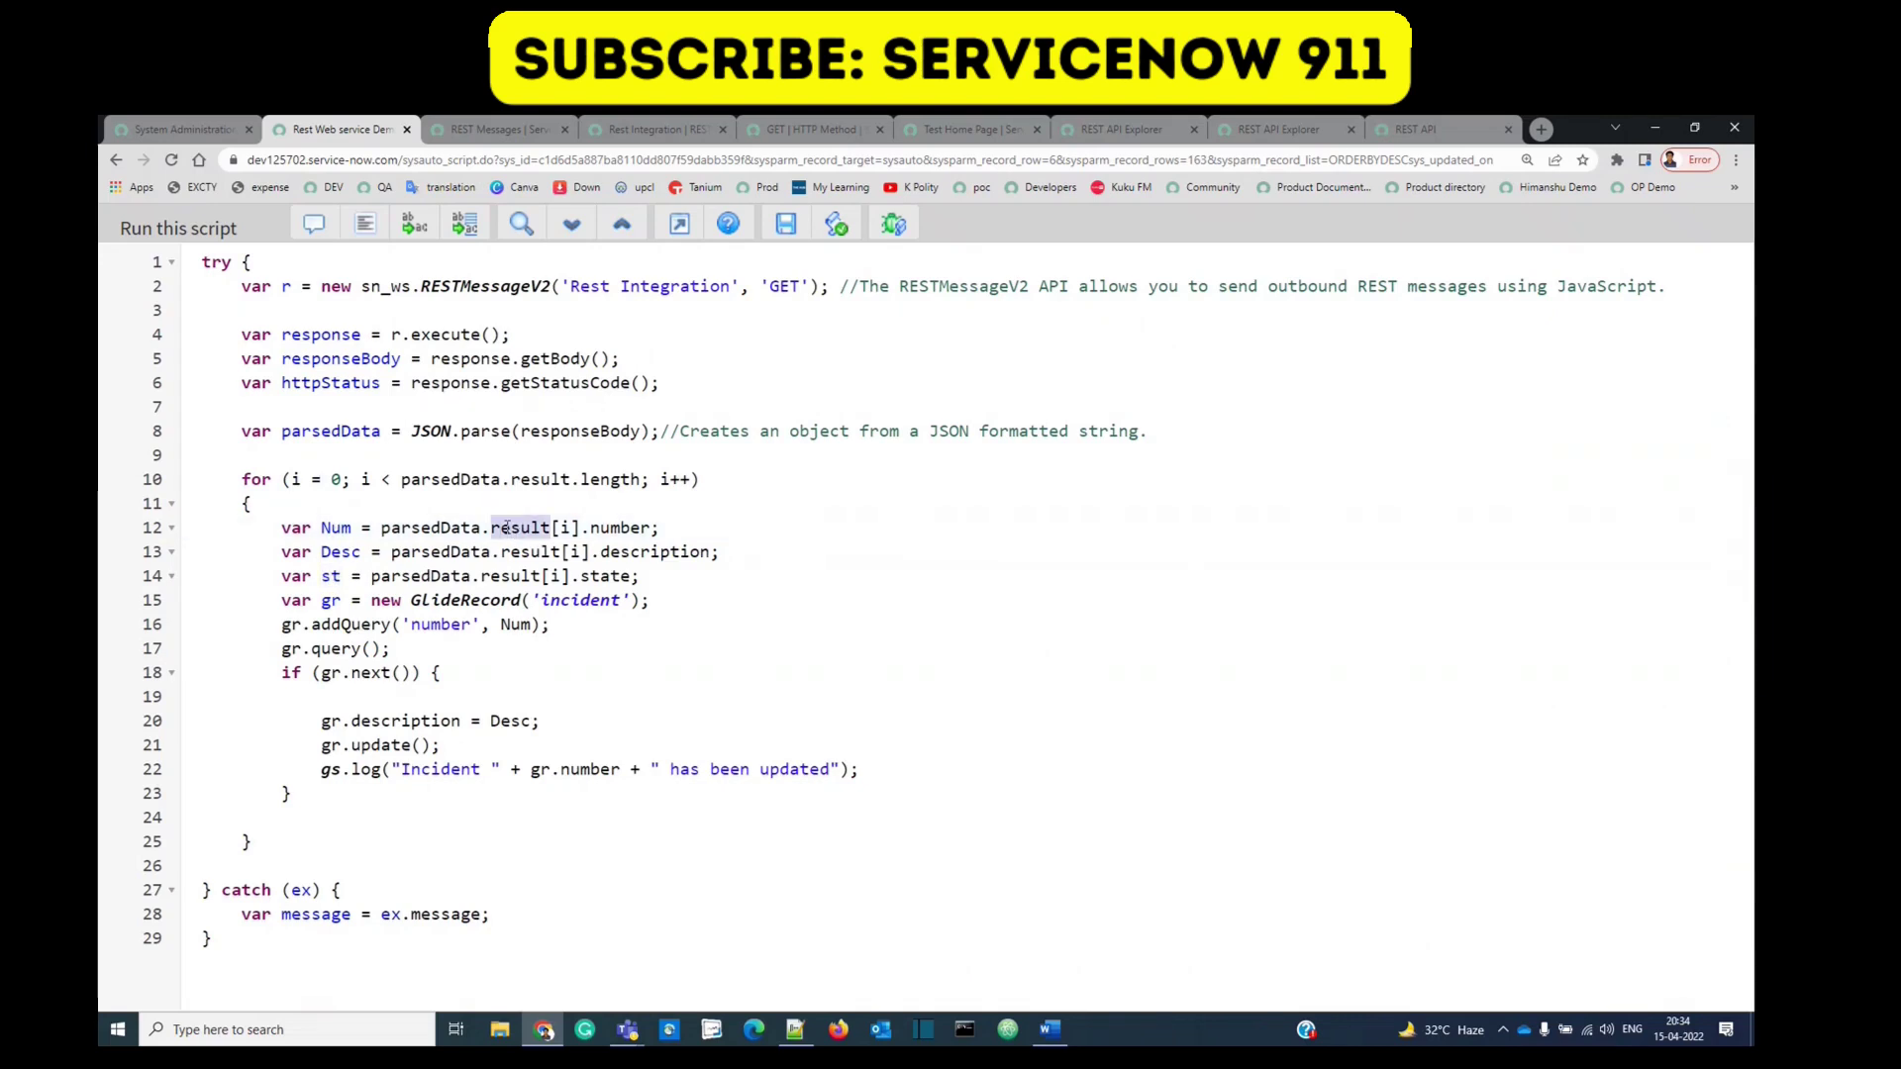
Step: Switch to Notepad++ and go through the first three incident records one at a time as successive array elements
key("alt+Tab")
left_click_drag(1287, 297, 186, 302)
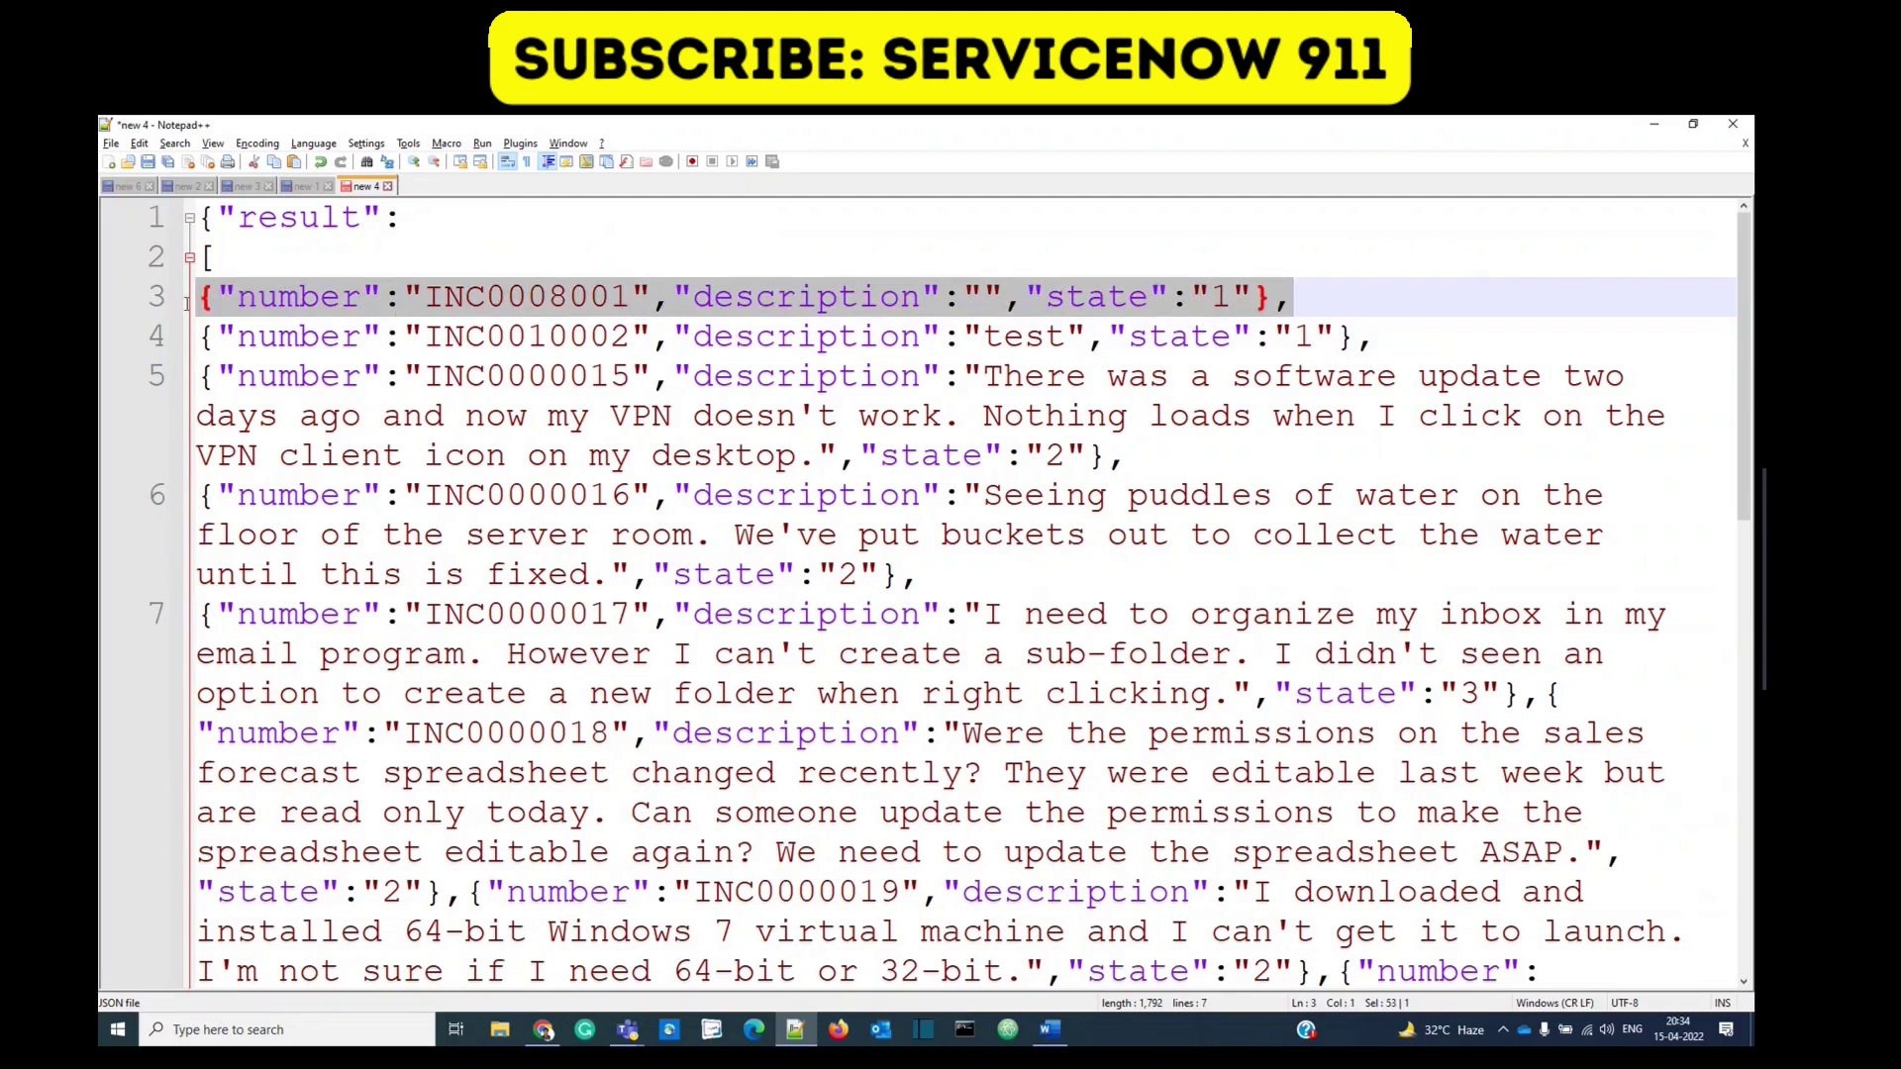
left_click_drag(1378, 337, 444, 337)
left_click_drag(1129, 456, 838, 376)
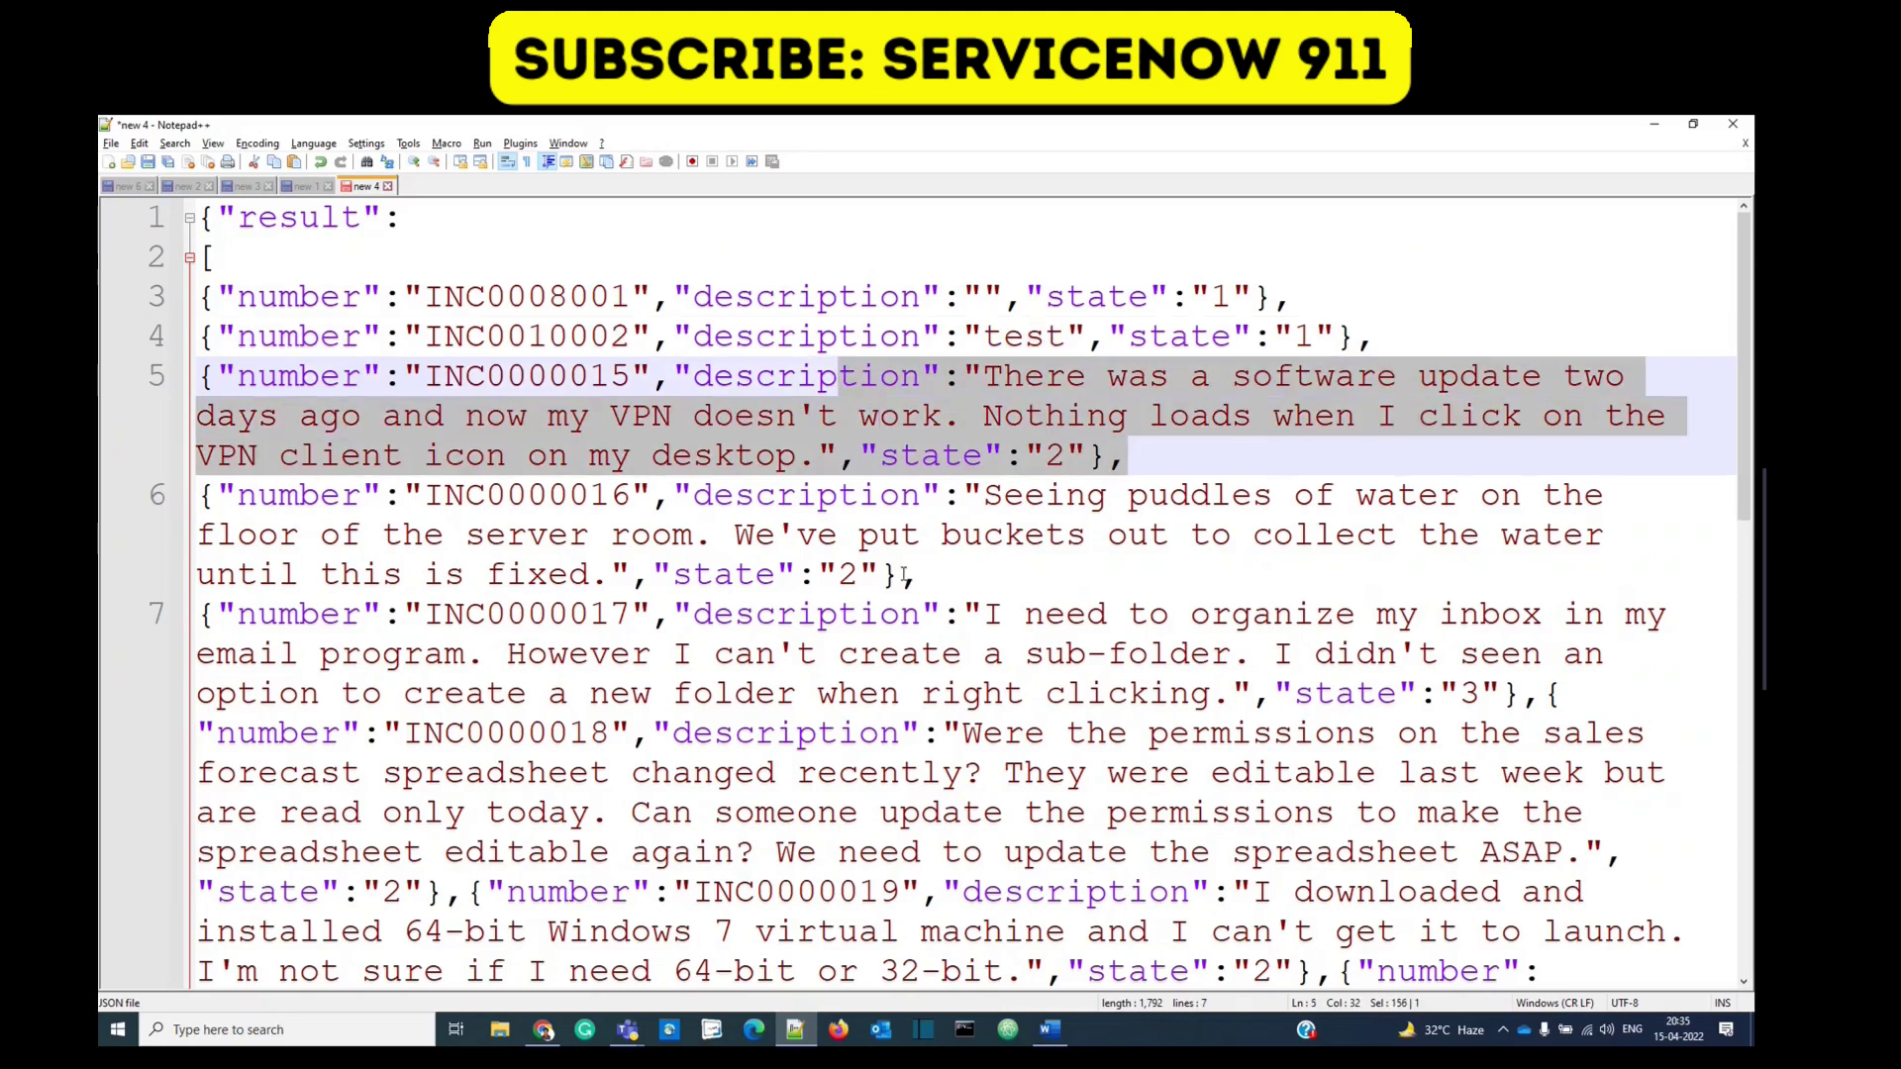